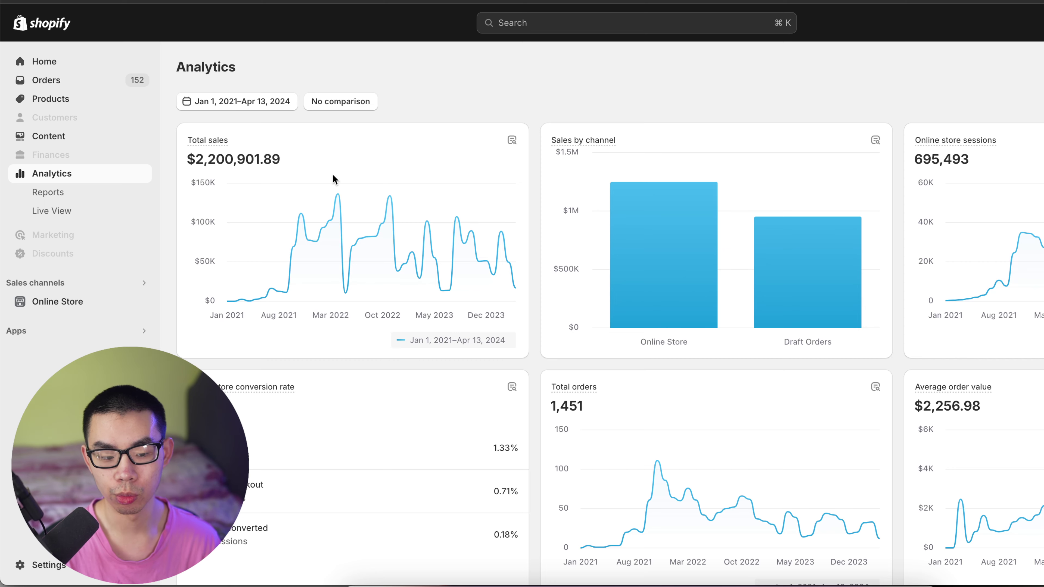
mouse_move(596, 209)
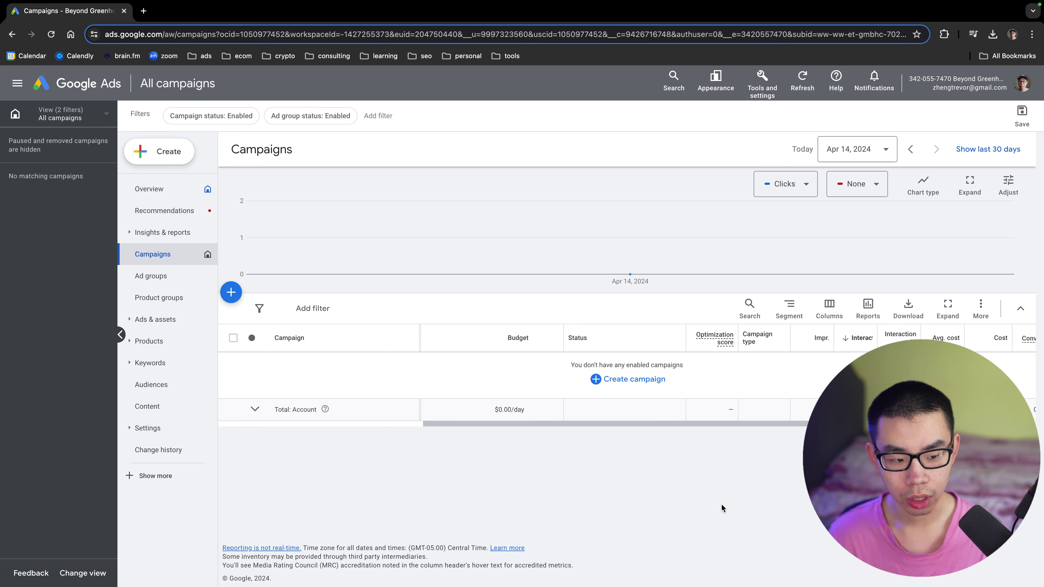
Open Keyword Planner in a new browser tab and dismiss the linking and tagging notice
left_click(762, 83)
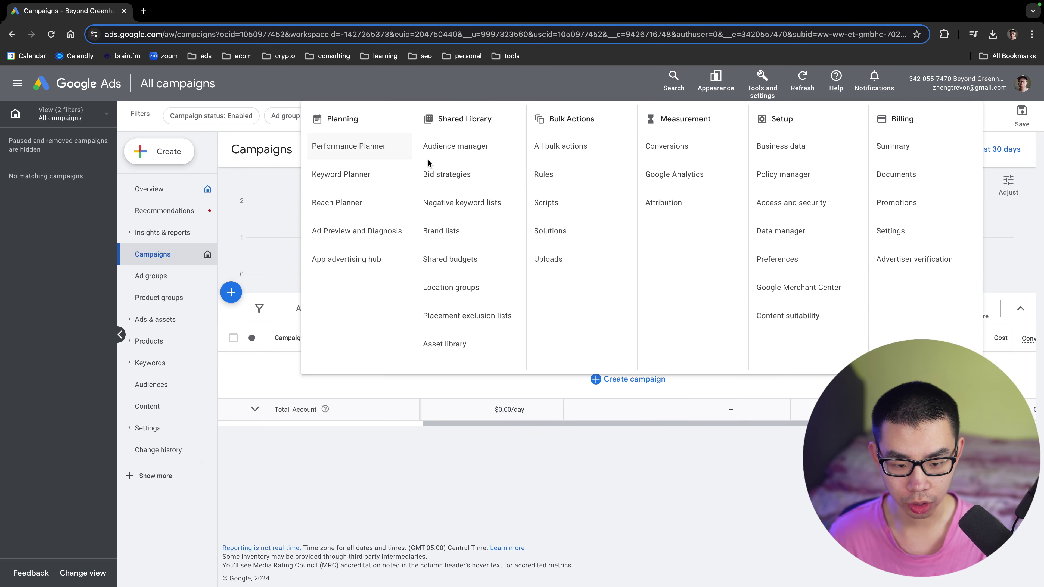
right_click(356, 170)
left_click(400, 173)
key("ctrl+Tab")
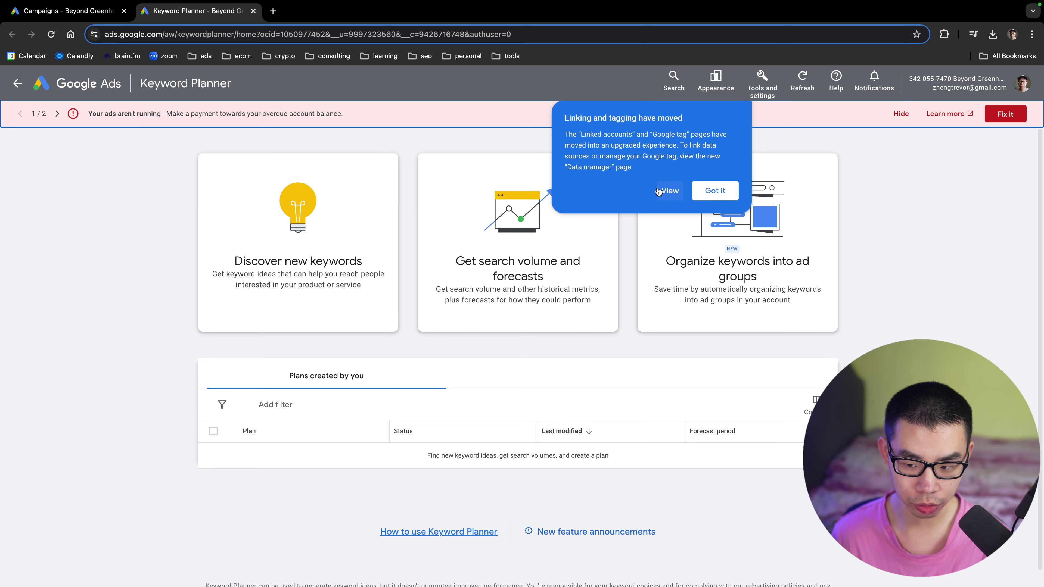
left_click(715, 191)
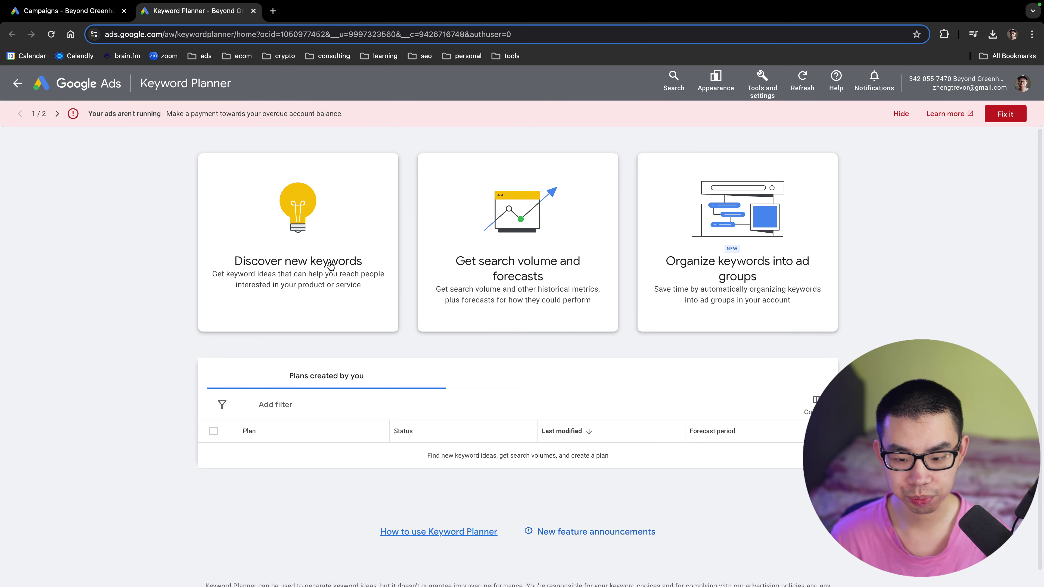
Discover new keywords for "sunray sauna", keeping English and United States
left_click(334, 267)
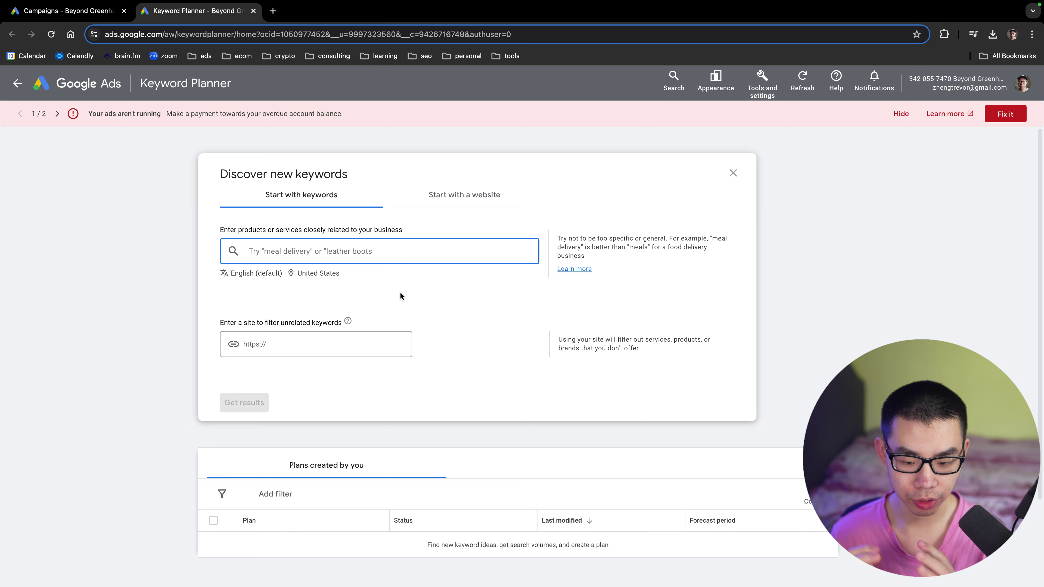
type("sunray")
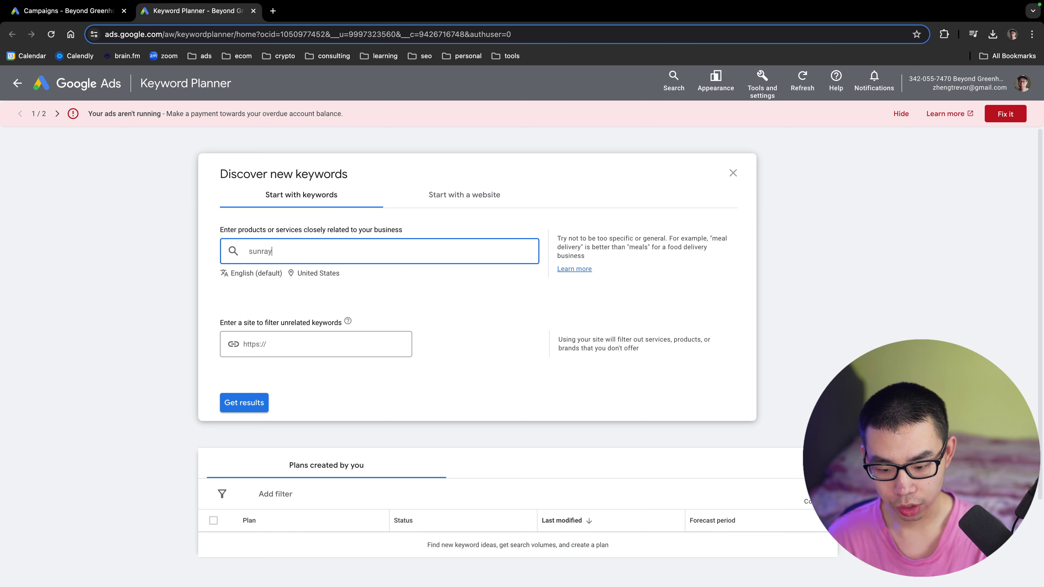
key("Return")
key("BackSpace")
type("sunray ")
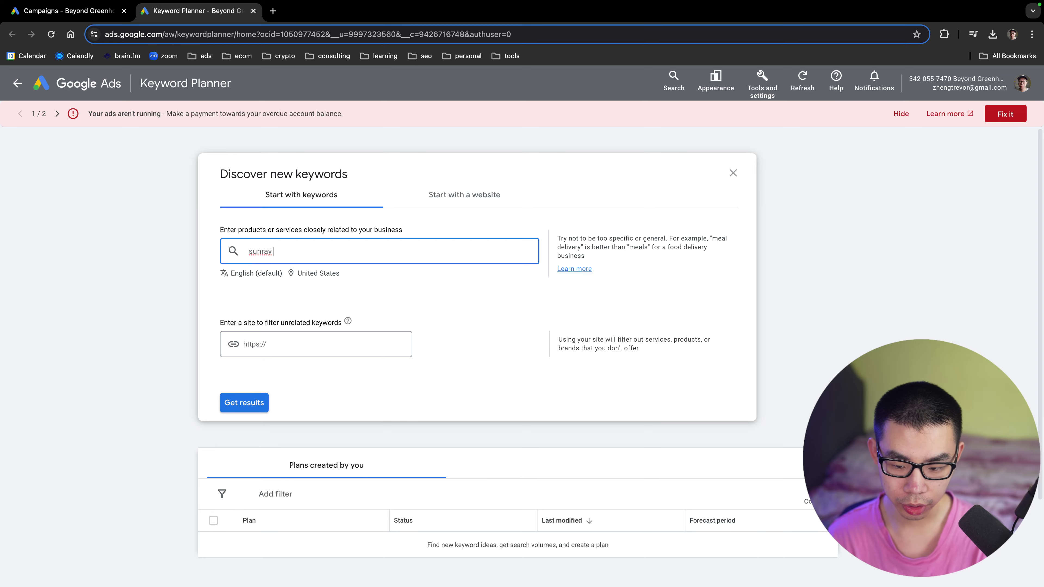
type("sauna")
key("Return")
key("Return")
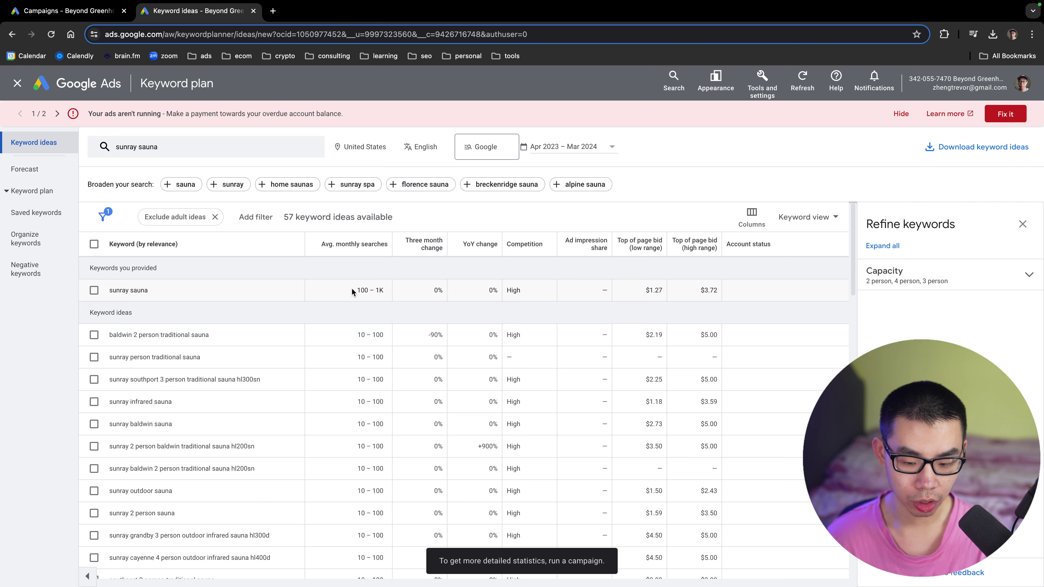
Sort the keyword ideas by average monthly searches and look through the whole list
scroll(357, 296, "down", 4)
scroll(361, 299, "up", 4)
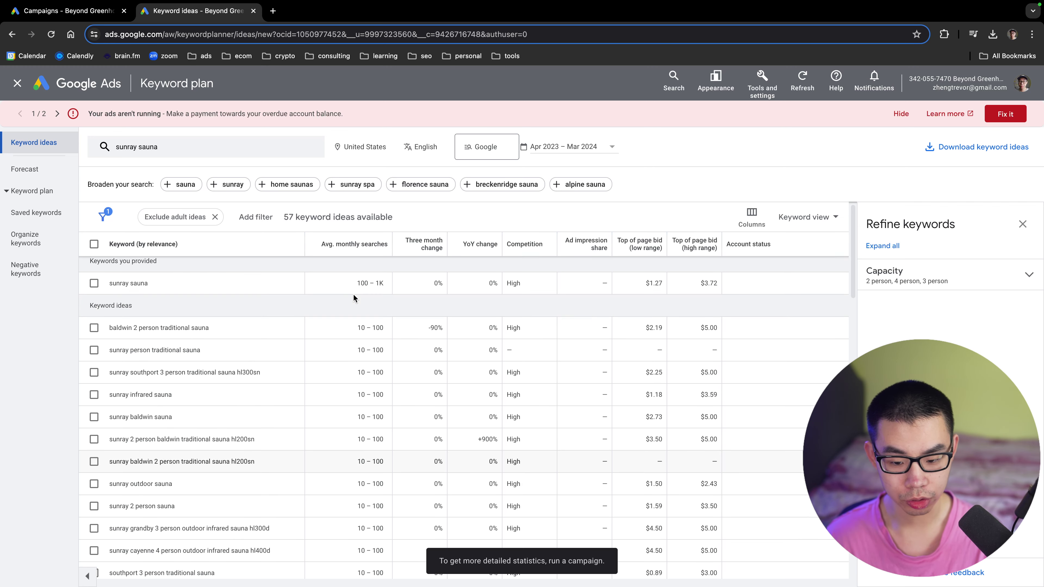
left_click(353, 245)
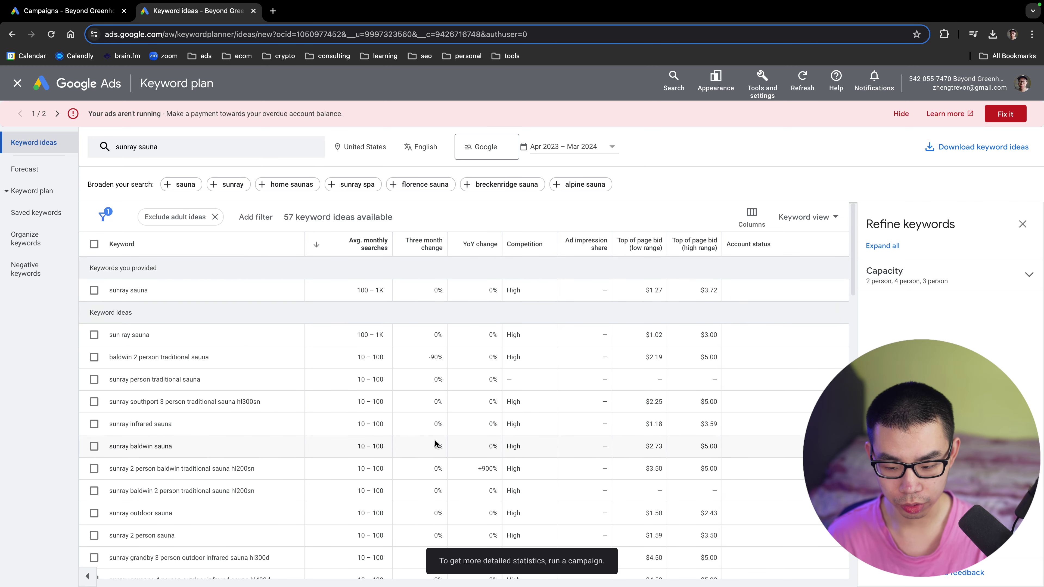
scroll(131, 371, "down", 6)
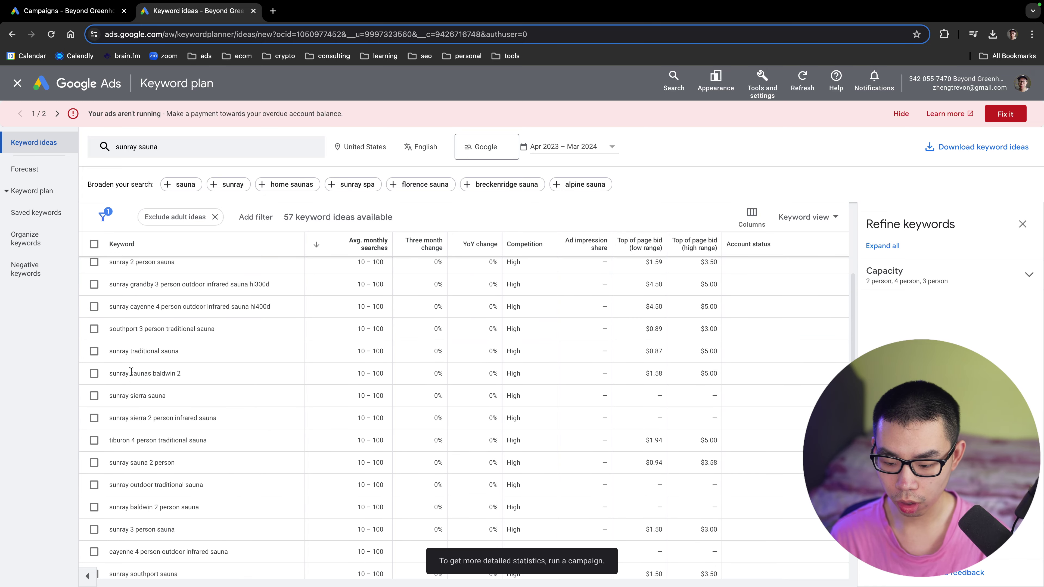
scroll(131, 372, "down", 2)
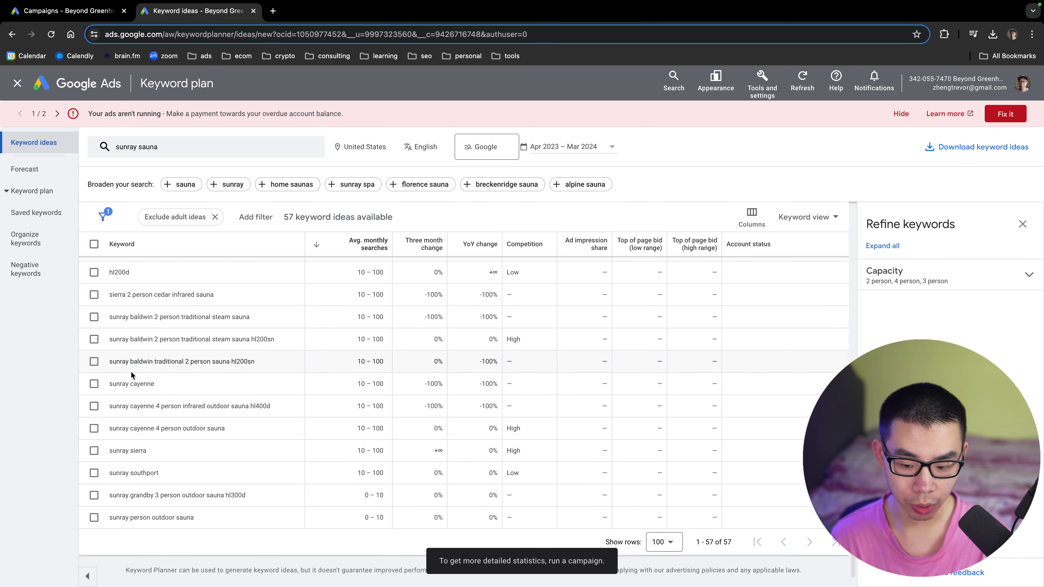
scroll(131, 371, "up", 10)
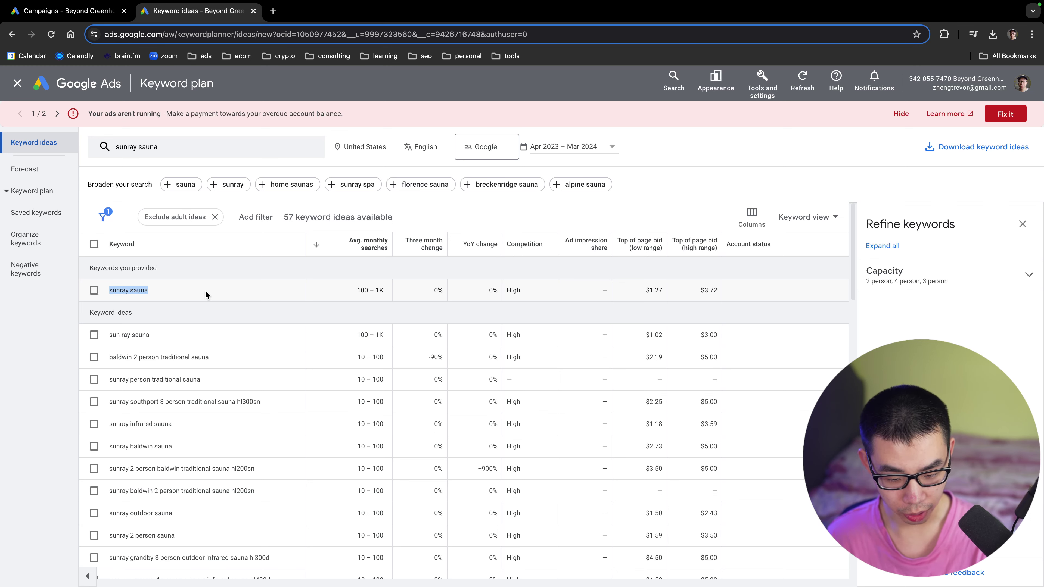
Select the keyword ideas "baldwin 2 person traditional sauna" and "sunray baldwin 2 person traditional sauna hl200sn", and review the remaining ideas
left_click(104, 359)
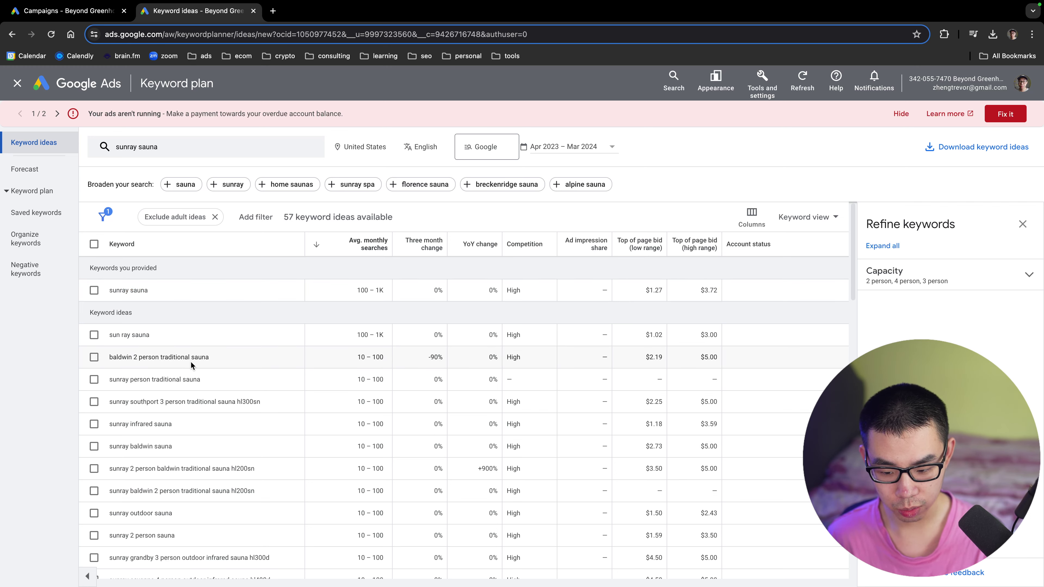
left_click_drag(118, 358, 312, 363)
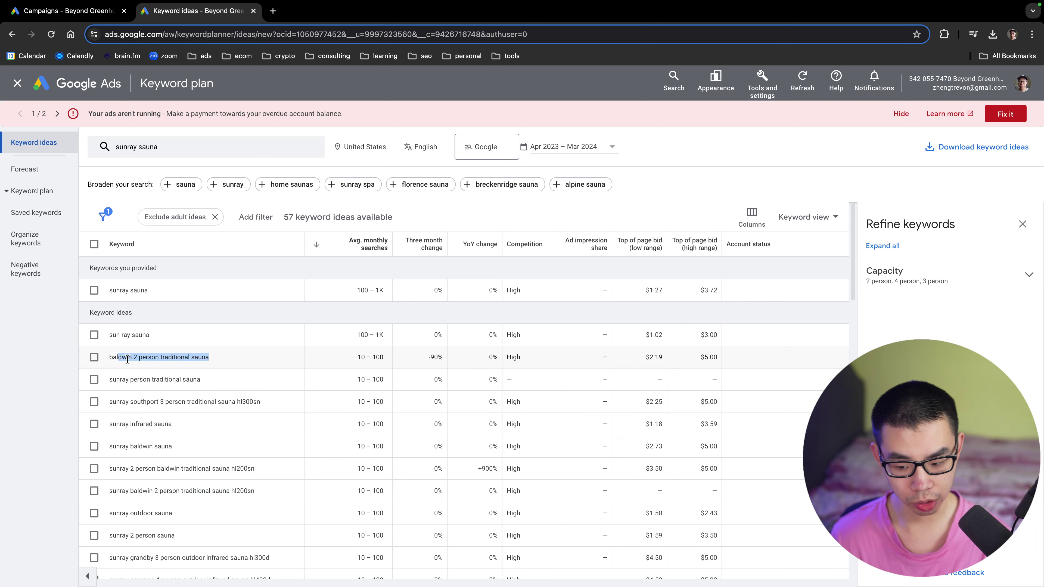
left_click(94, 357)
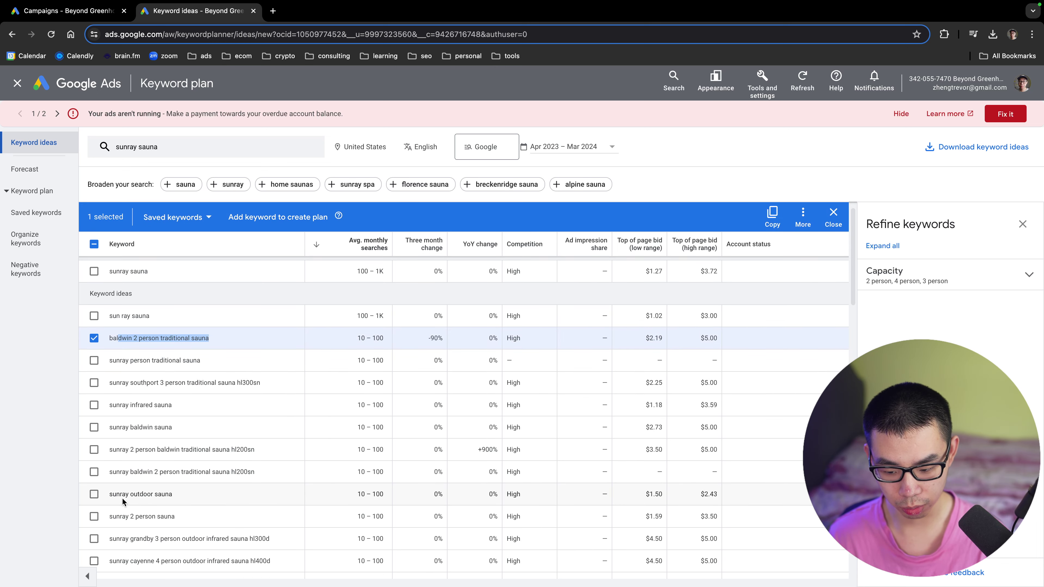
left_click(94, 471)
scroll(121, 484, "down", 10)
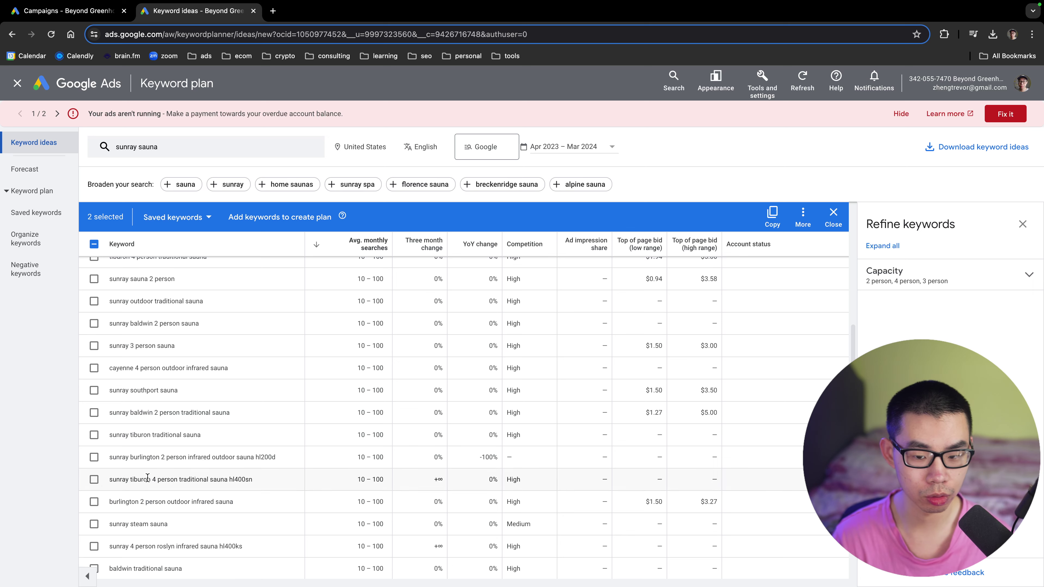
scroll(476, 304, "up", 6)
scroll(476, 307, "up", 5)
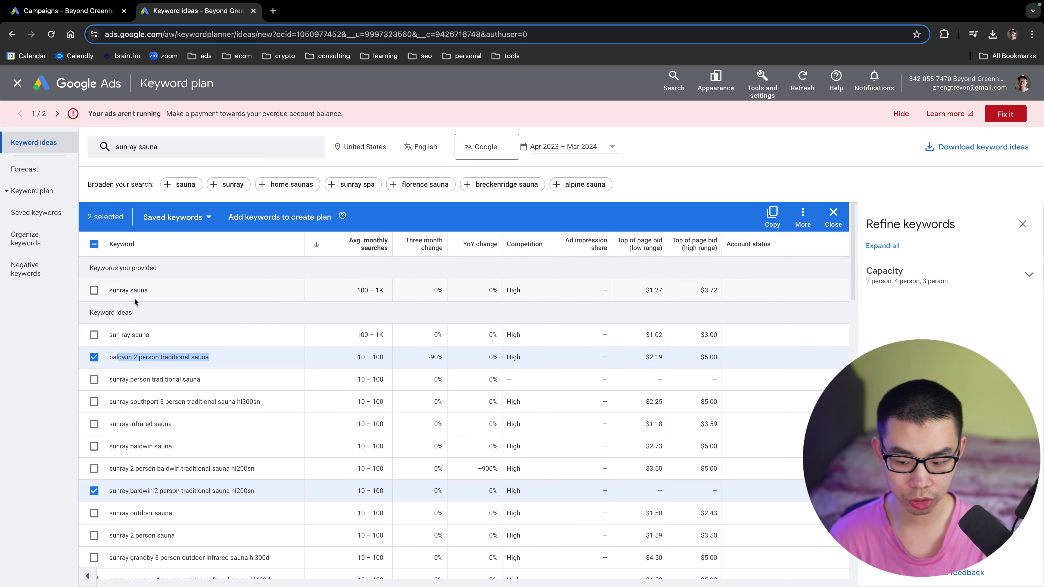
Return to the campaigns page and start a new campaign with the Sales objective and the default Purchases conversion goal
left_click(91, 11)
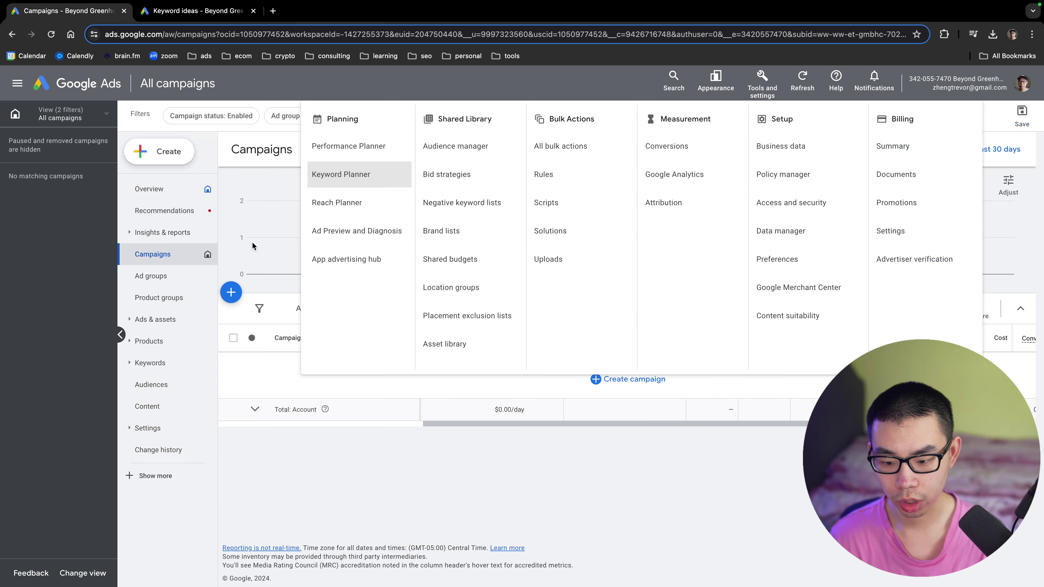
left_click(229, 304)
left_click(262, 303)
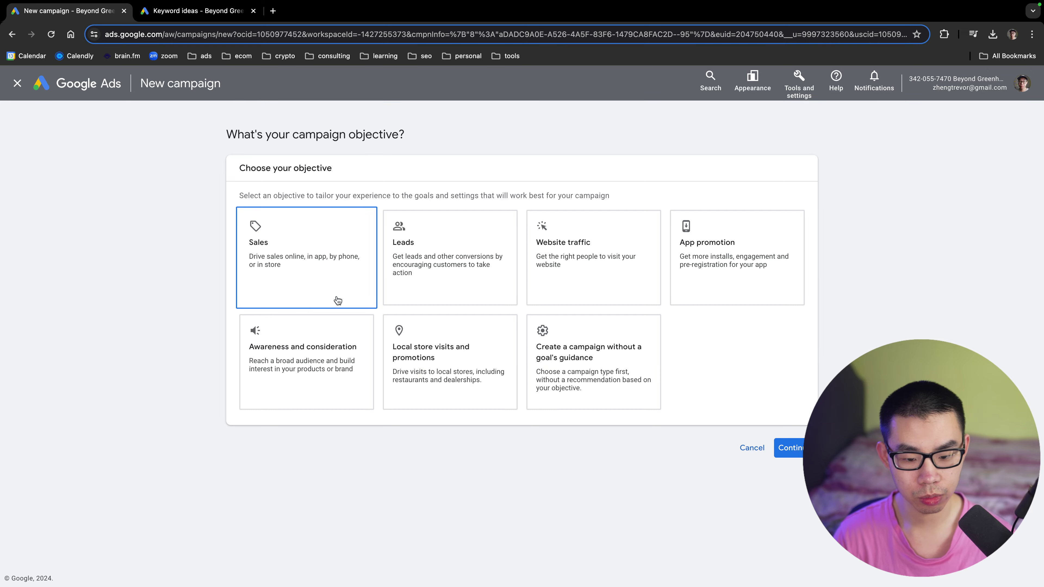
scroll(412, 339, "down", 3)
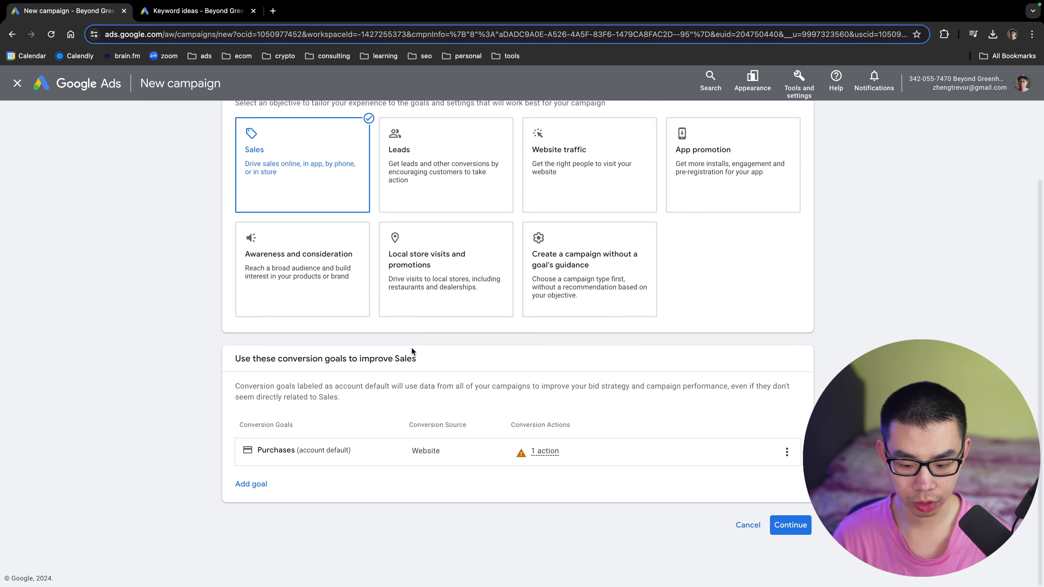
left_click(796, 532)
Choose the Search campaign type, name the campaign "Sunray Sauna | Search Text", and continue
scroll(509, 396, "down", 5)
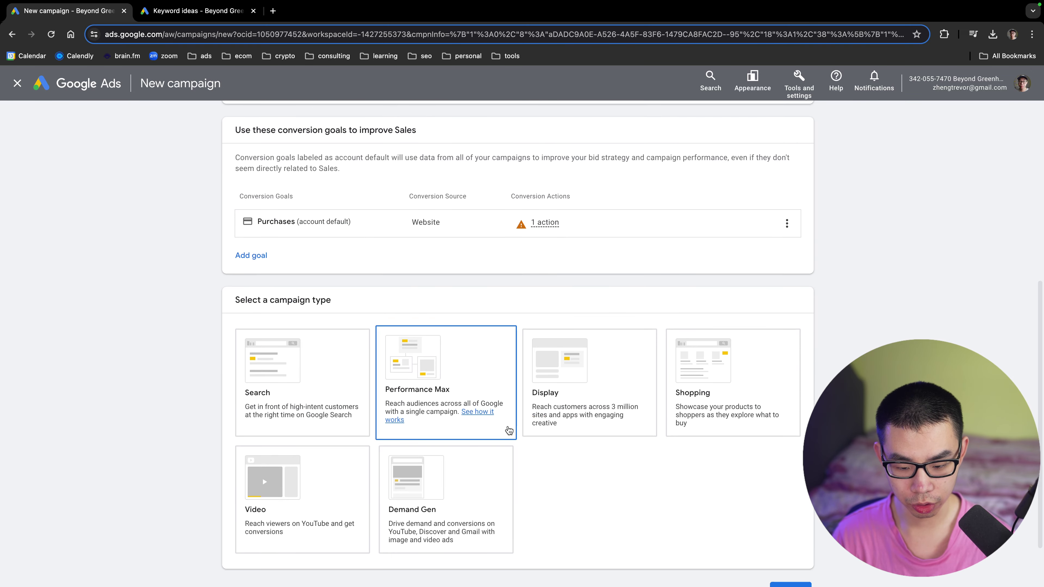
left_click(335, 400)
scroll(382, 403, "down", 5)
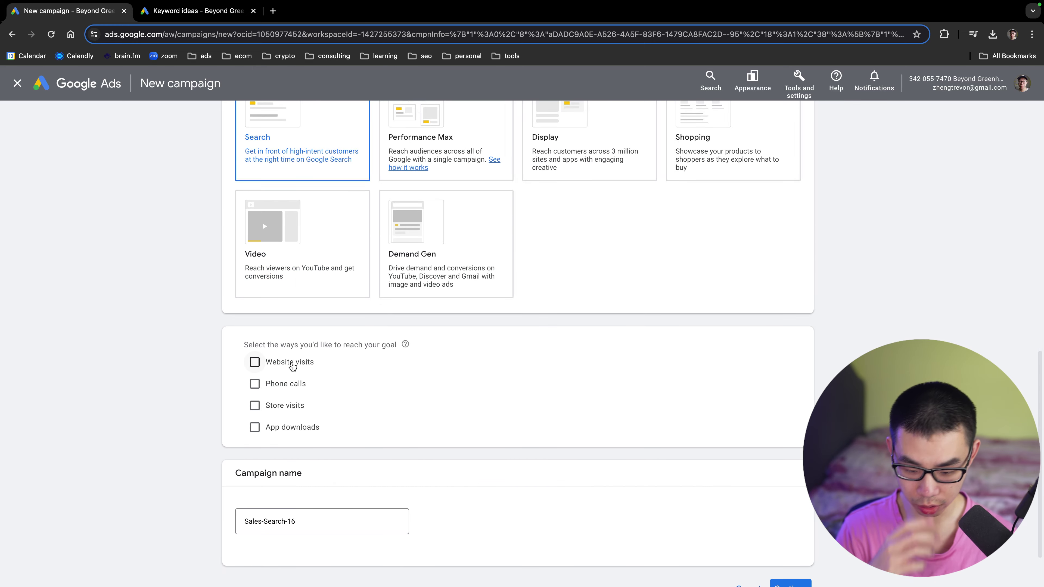
scroll(396, 370, "down", 2)
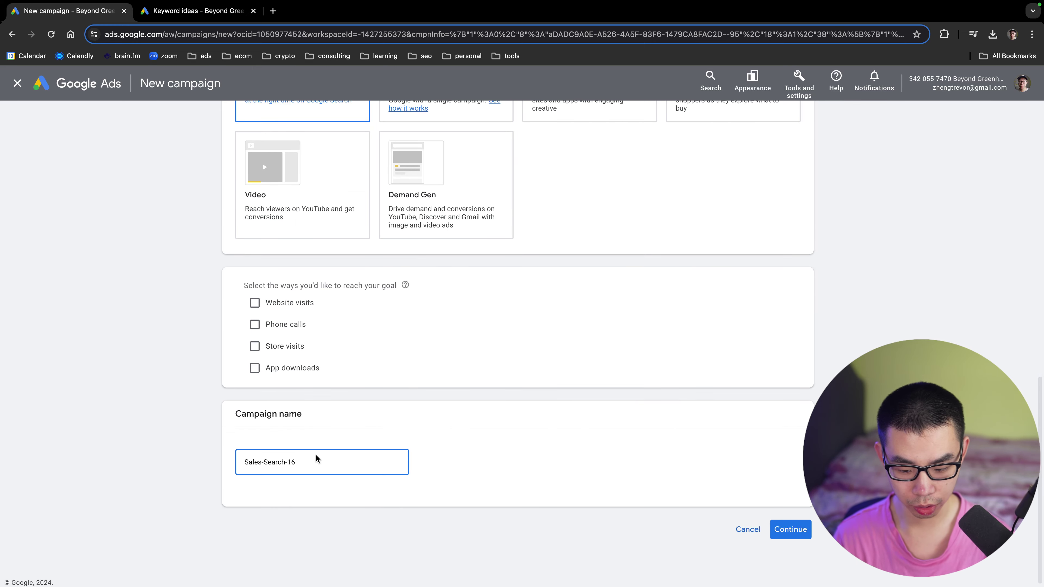
triple_click(324, 465)
type("Sunray ")
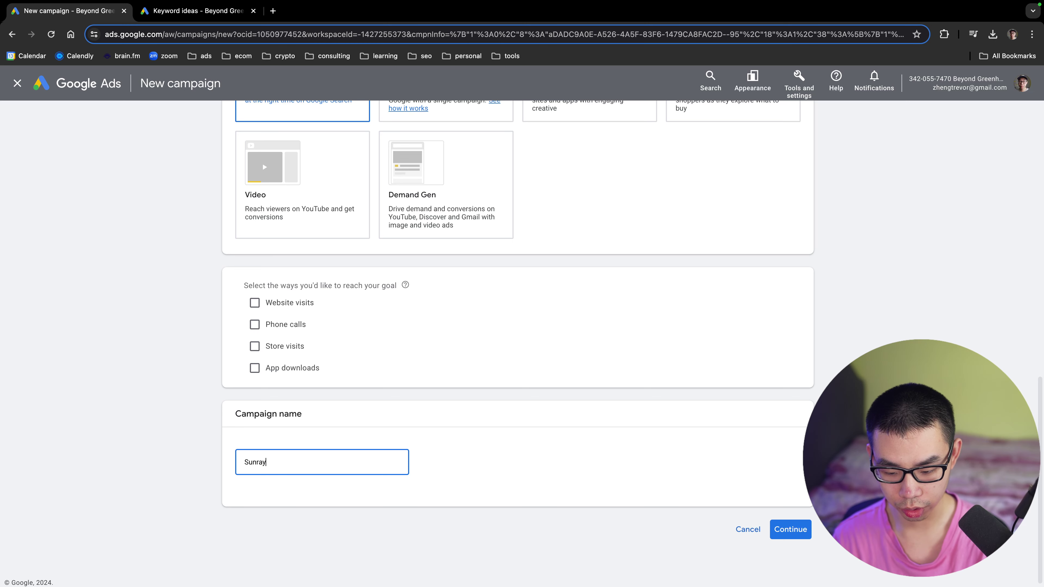
type("Sauna |")
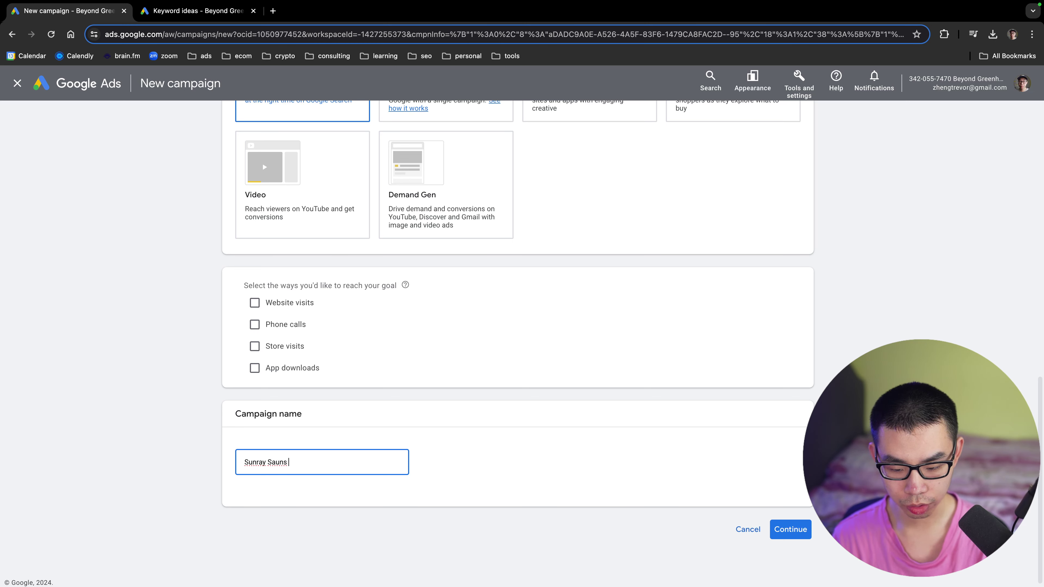
type(" Search Text")
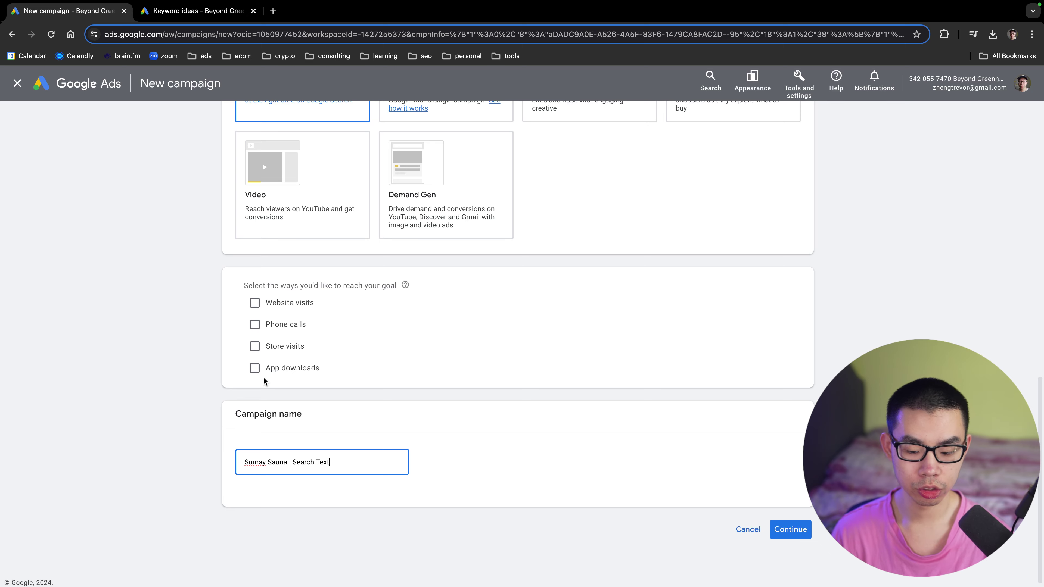
left_click(790, 529)
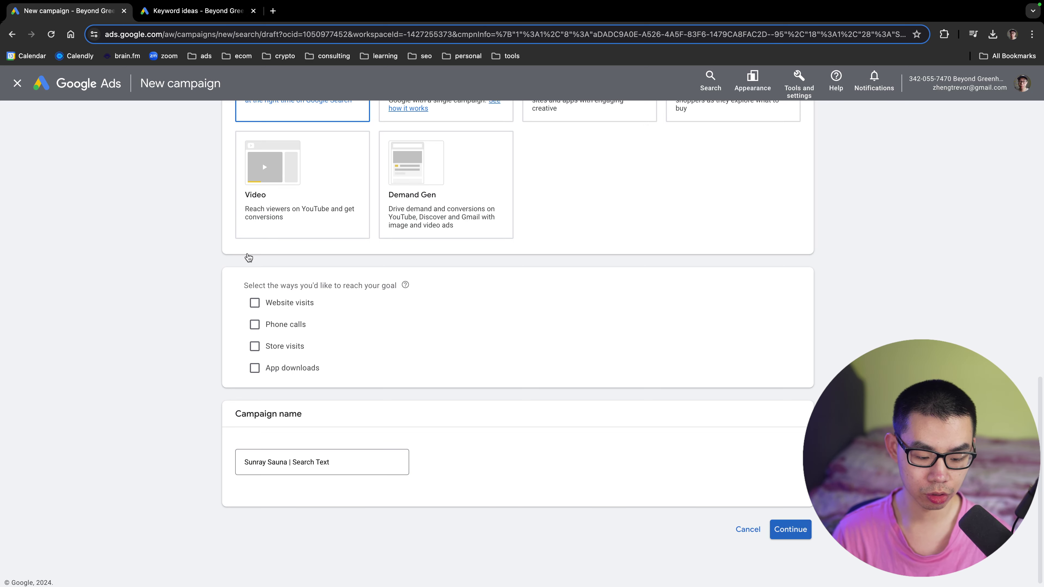
Accept Conversions as the bidding focus and exclude Google search partners and the Google Display Network from the campaign
left_click(772, 316)
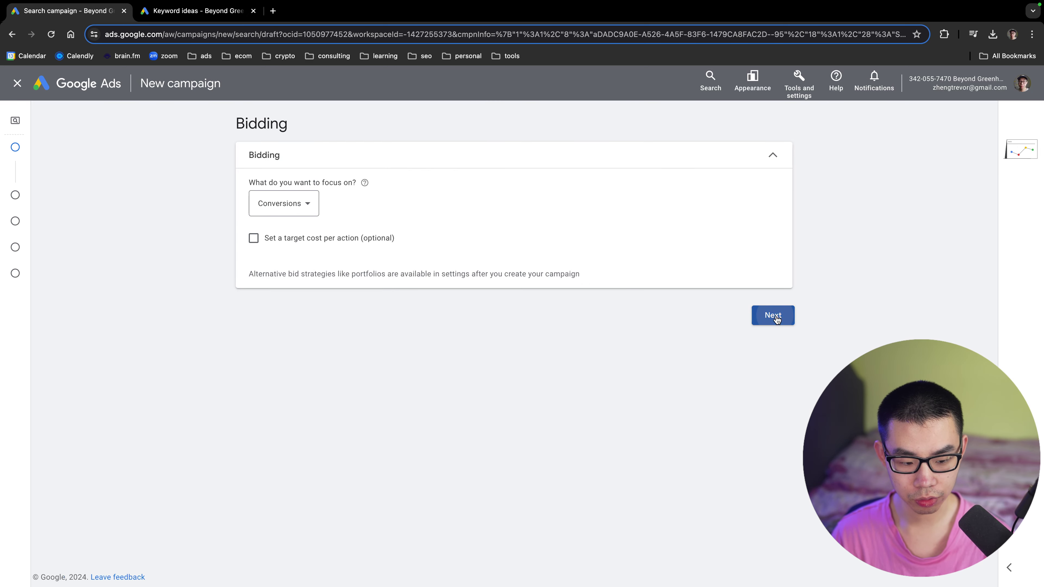
left_click(351, 246)
left_click(364, 314)
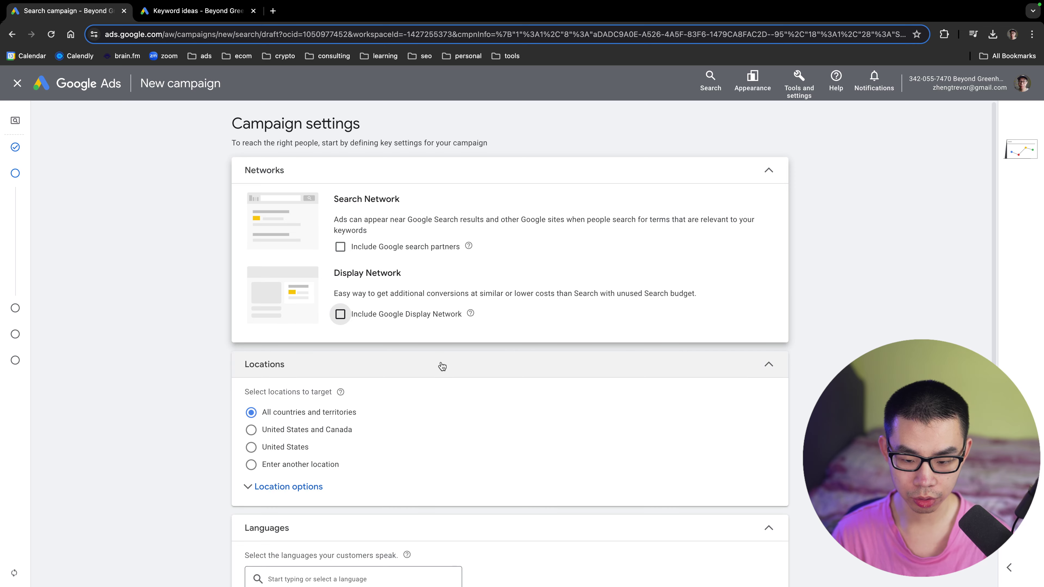
Expand the location options and add the United States as a custom targeted location
scroll(374, 290, "down", 5)
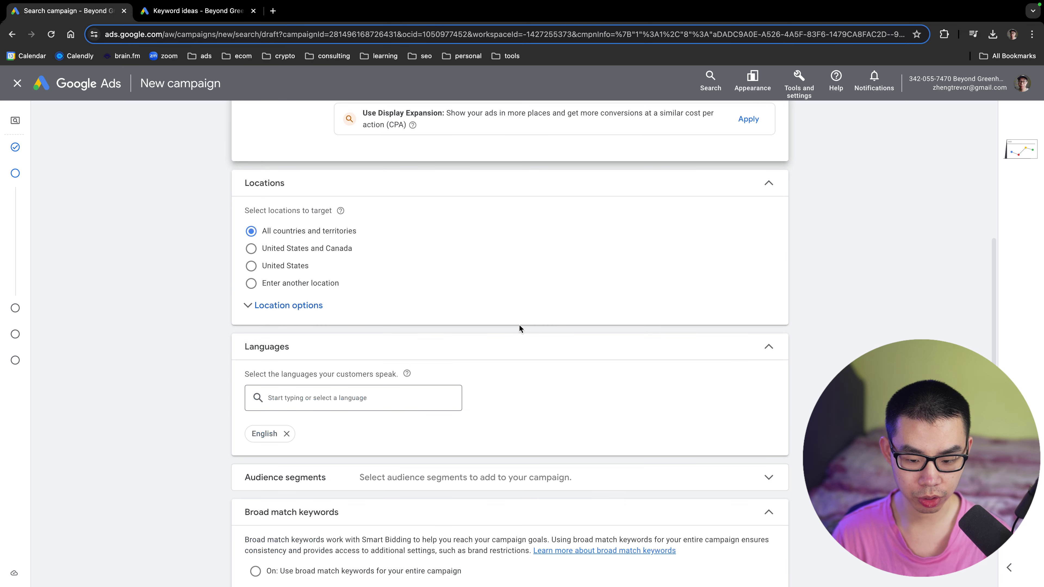
left_click(287, 305)
left_click(286, 284)
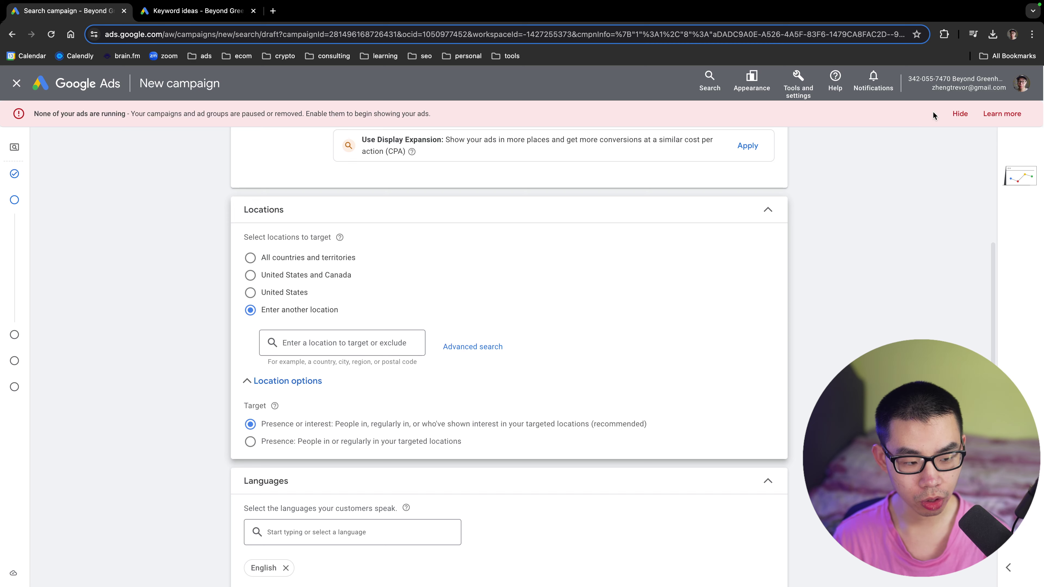
left_click(343, 316)
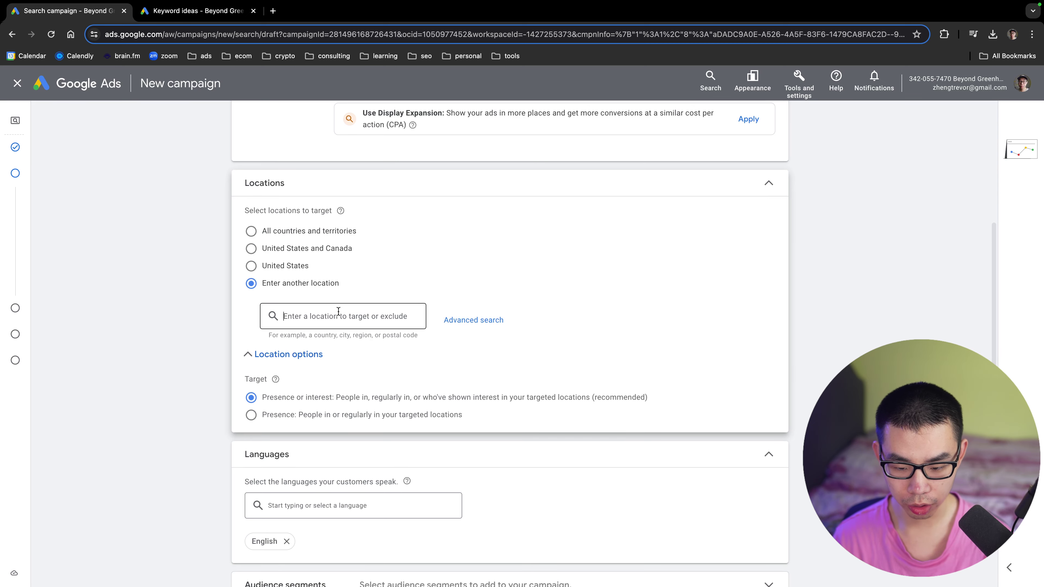
type("United")
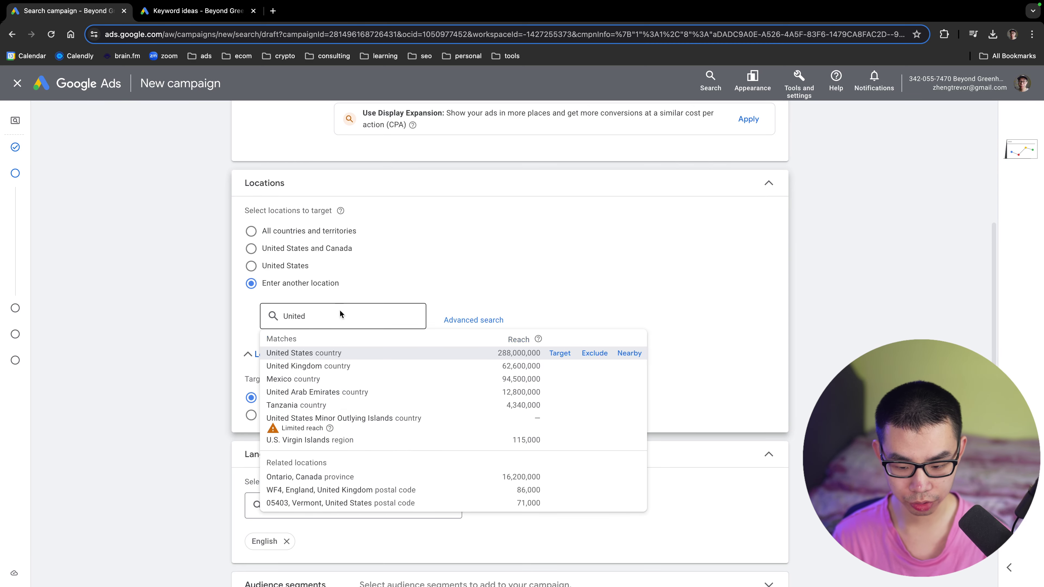
left_click(559, 353)
Search for Alaska in the campaign's locations and exclude the state from targeting
type("A")
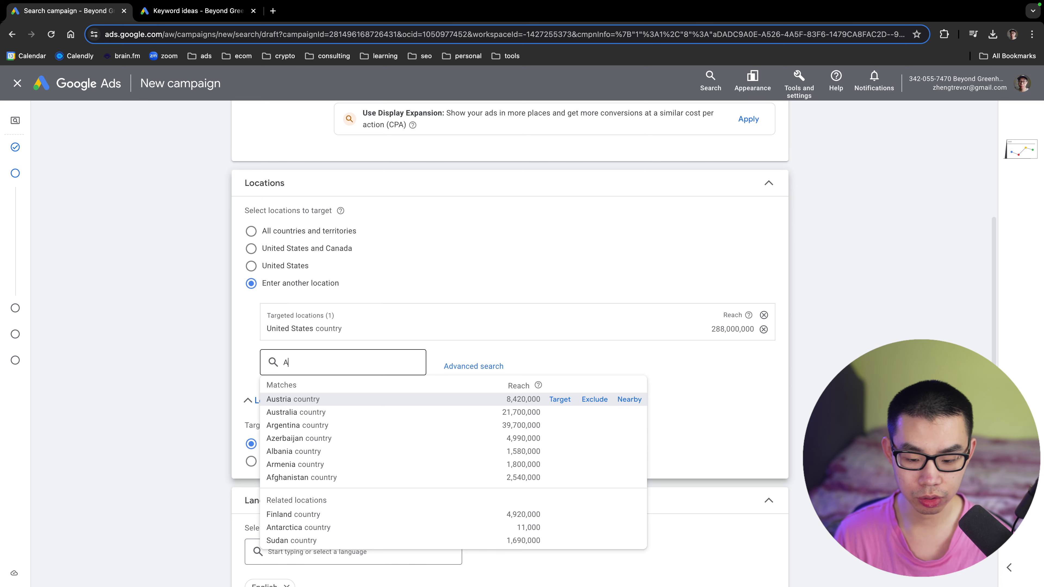
type("lska")
key("alt+BackSpace")
type("ala")
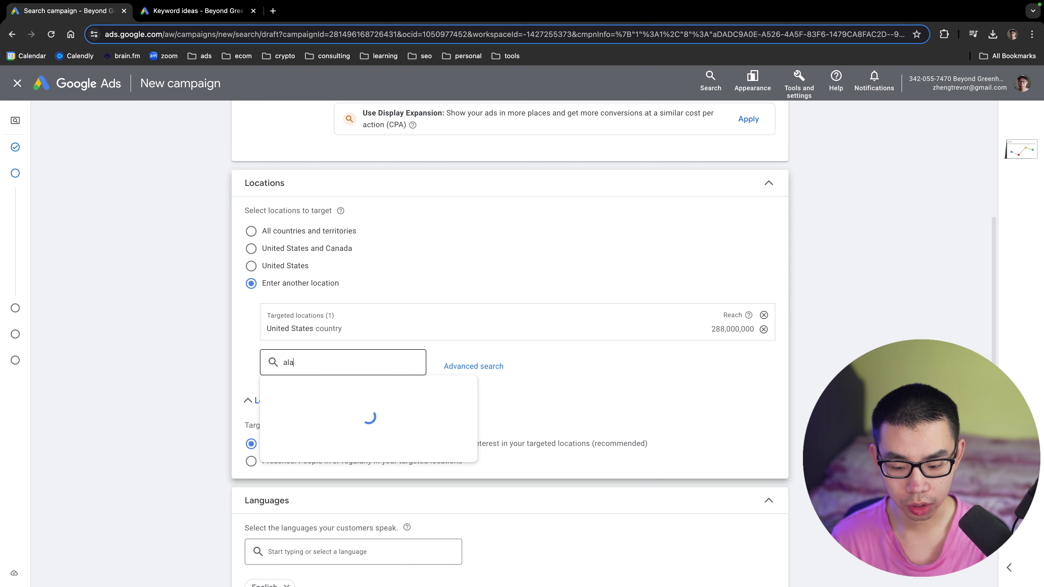
type("ska")
left_click(594, 401)
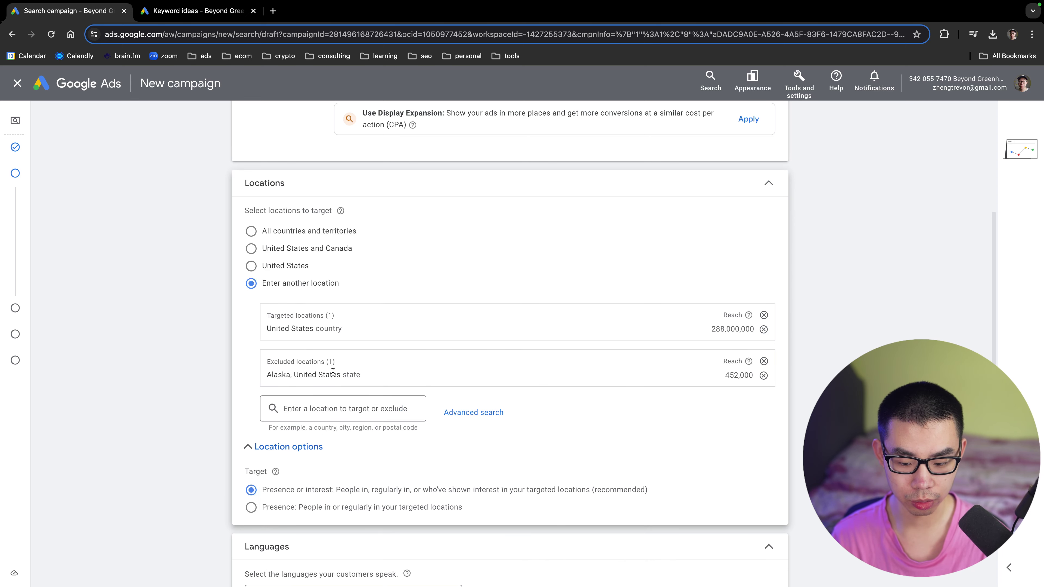
Exclude the state of Hawaii and the Puerto Rico region from the campaign's targeted locations
type("hawaii")
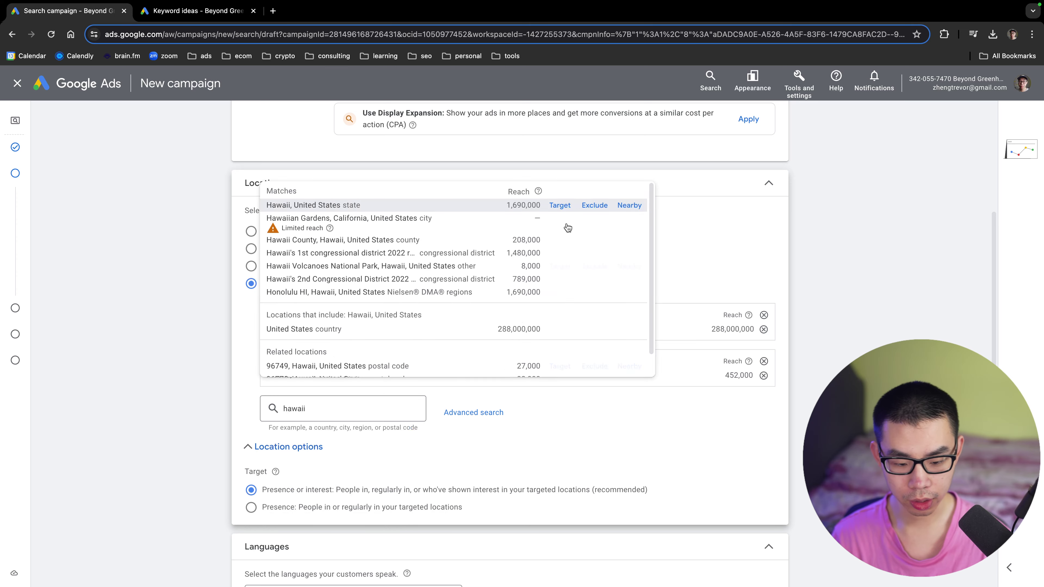
left_click(595, 205)
type("p")
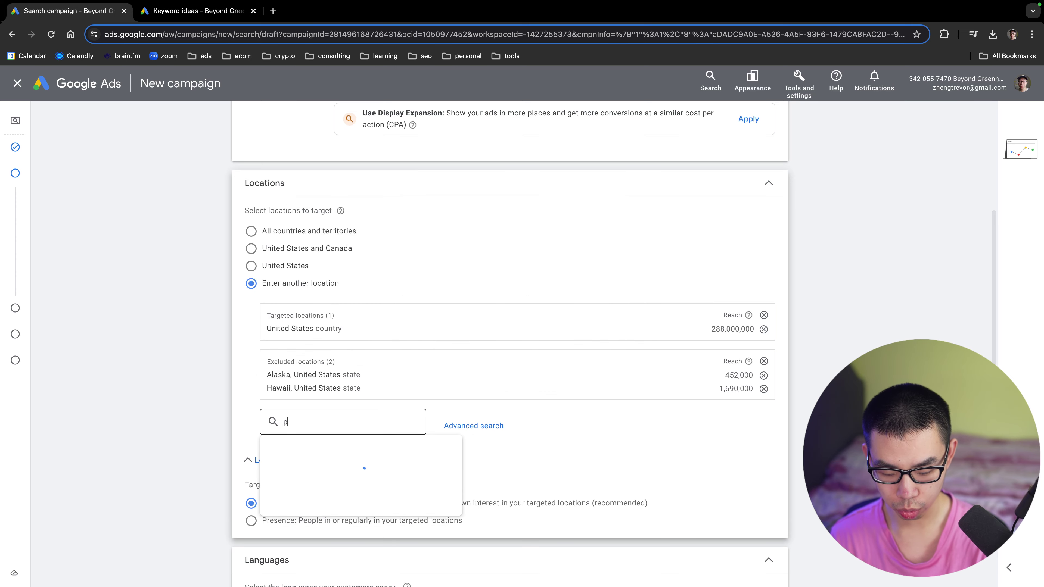
type("uerto rico")
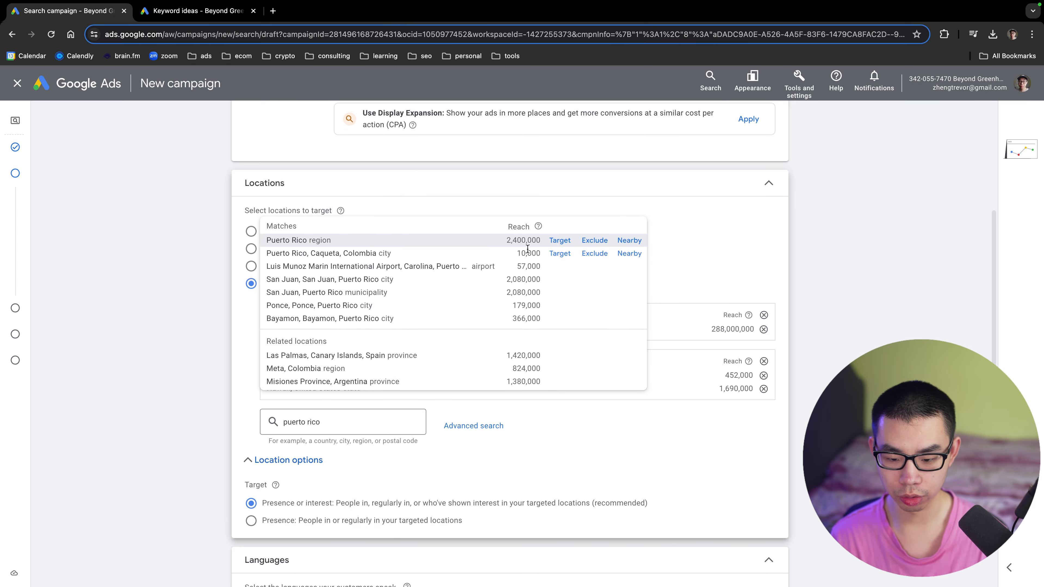
left_click(595, 238)
Restrict location targeting to Presence: people in or regularly in the targeted locations, and continue to Keywords and ads
scroll(334, 456, "down", 2)
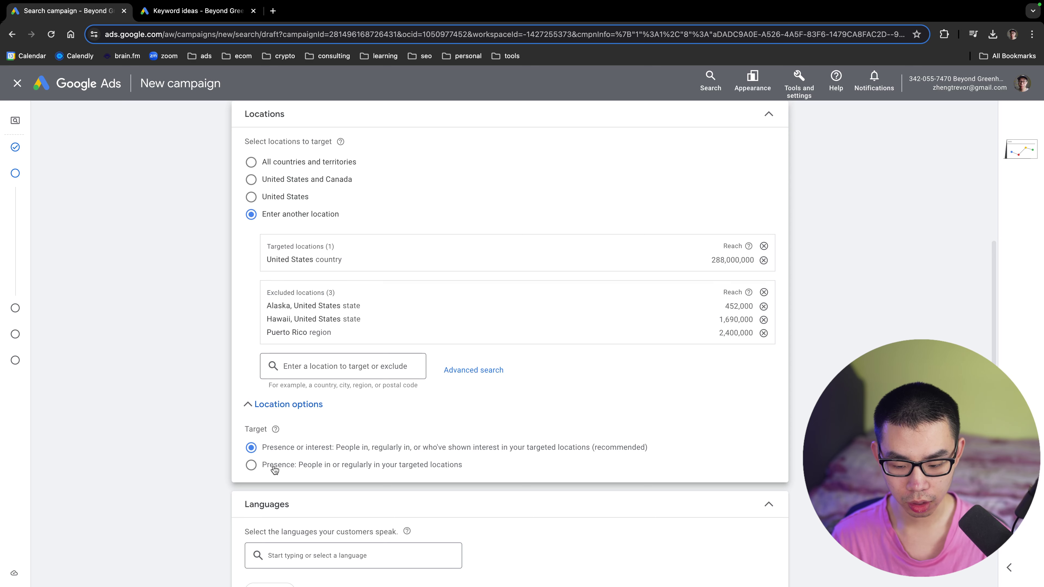
scroll(251, 467, "down", 4)
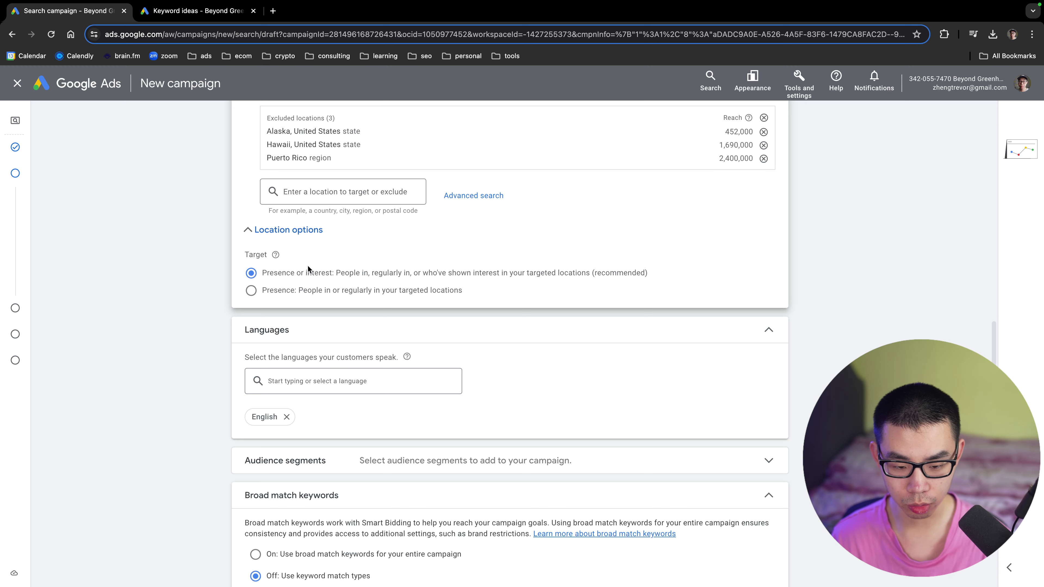
left_click(293, 290)
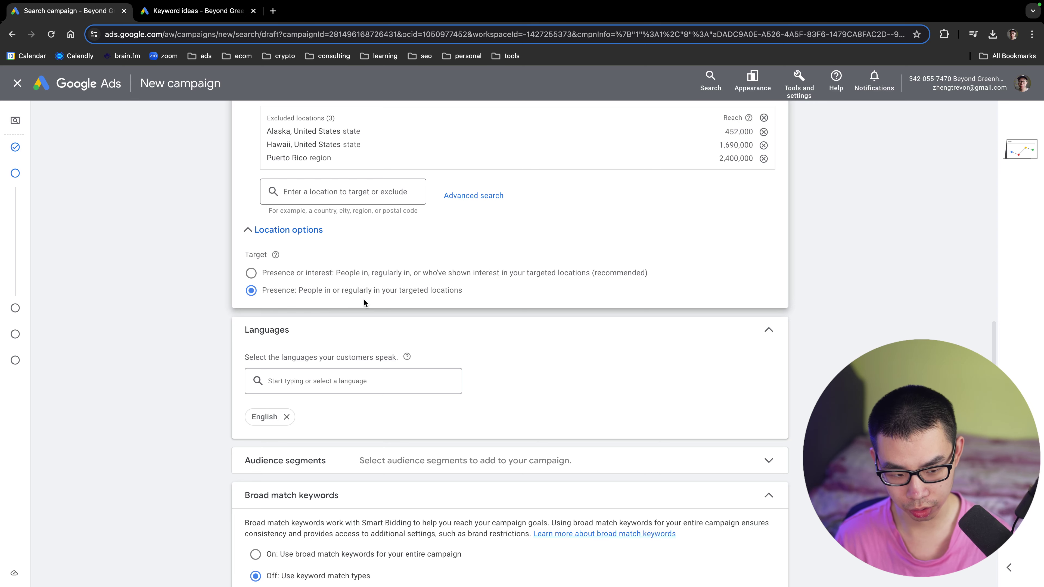
scroll(363, 299, "down", 3)
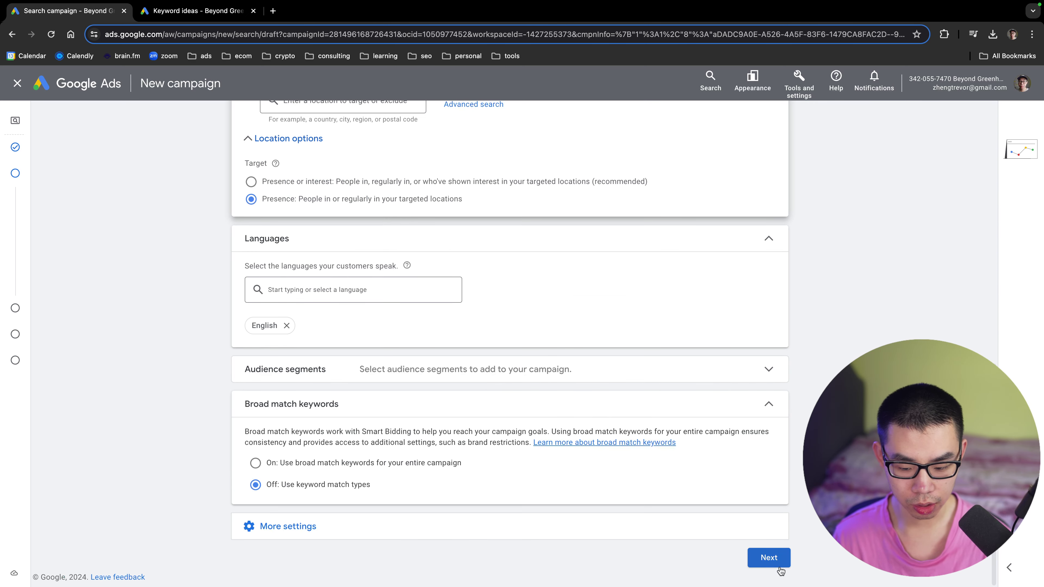
left_click(769, 557)
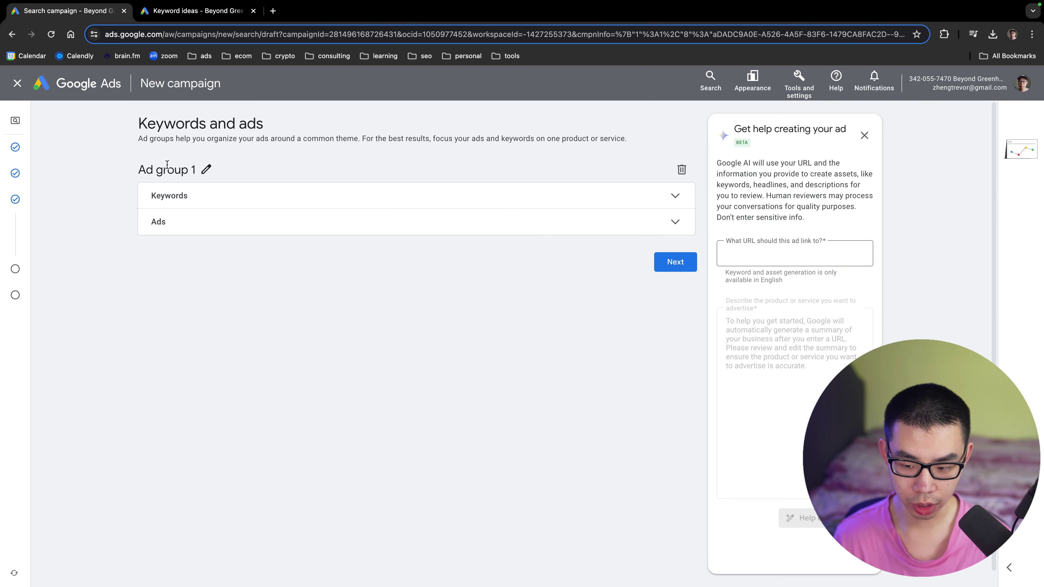
Deselect the ticked Baldwin keyword in the keyword ideas, highlight "sunray sauna", and return to the campaign draft
left_click(201, 172)
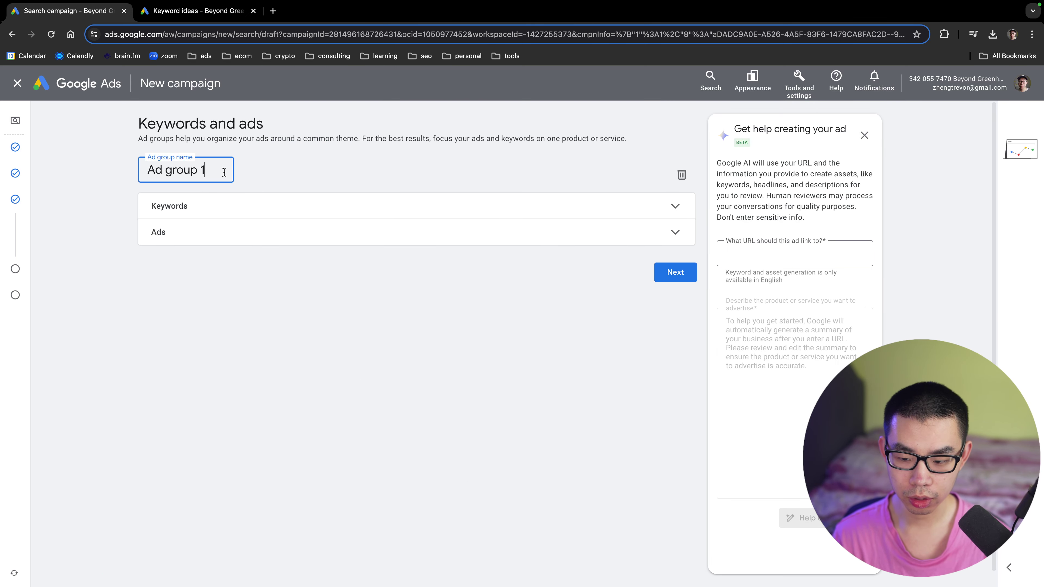
left_click(194, 12)
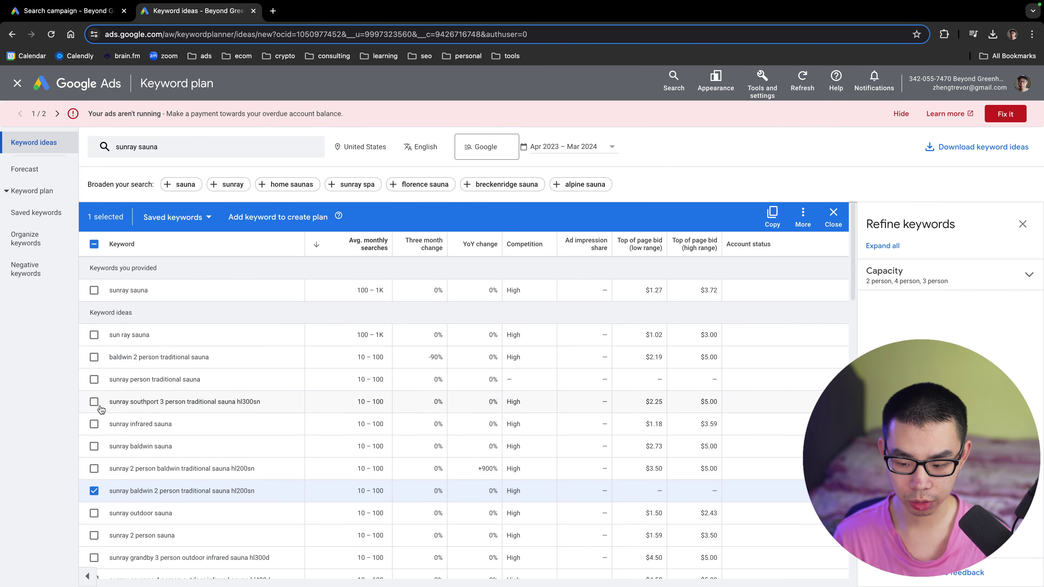
left_click(97, 494)
left_click_drag(108, 292, 306, 300)
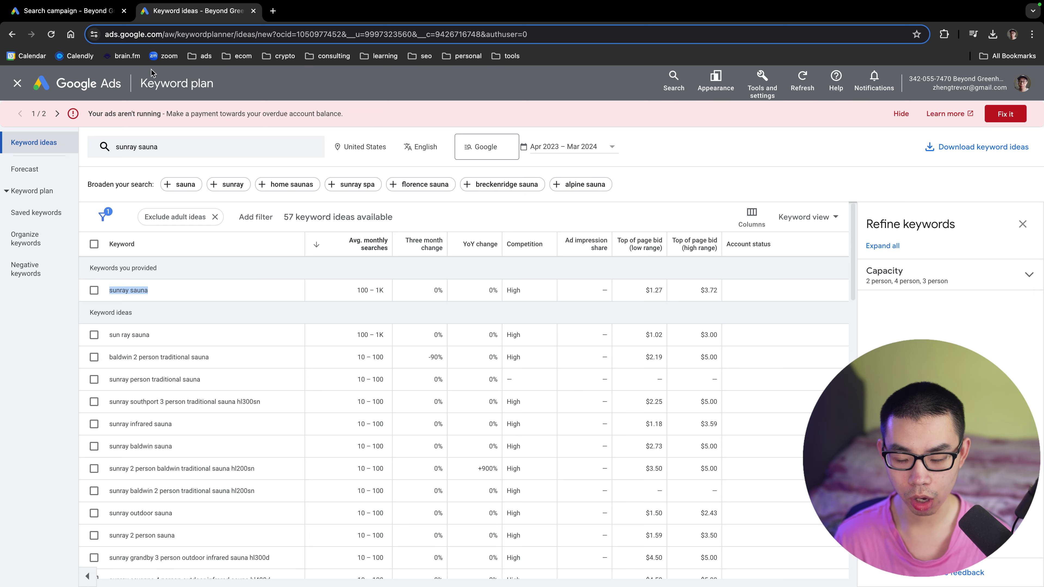
left_click(88, 19)
Rename the ad group as "Sunray Sauna"
left_click(205, 170)
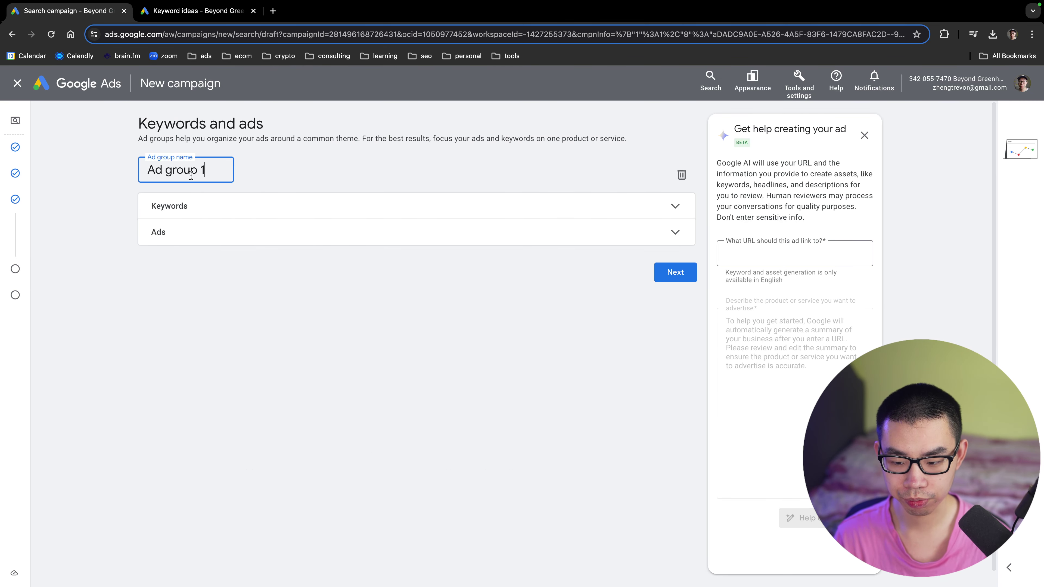
triple_click(192, 173)
type("sunray sauna")
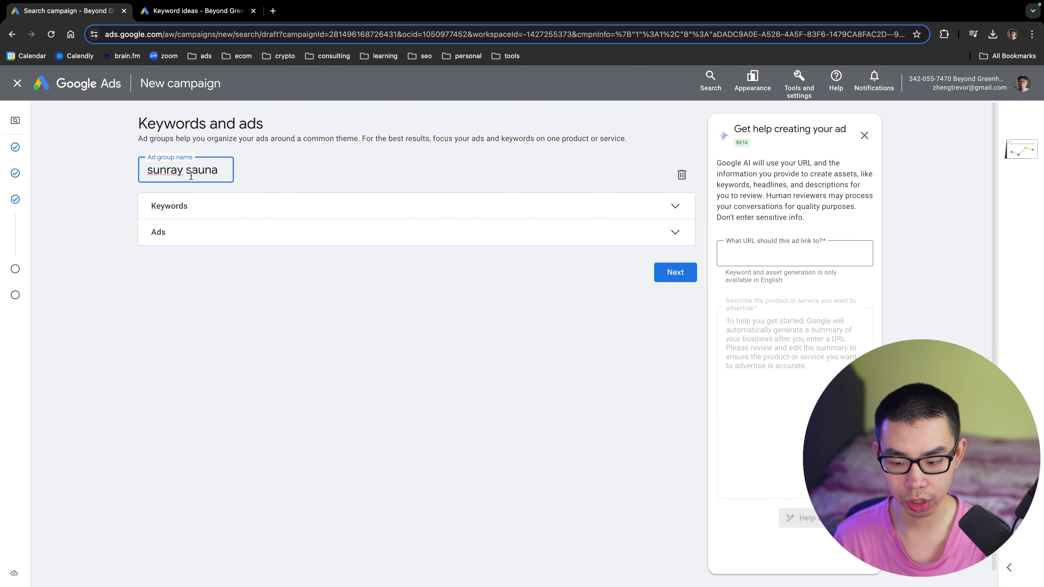
left_click_drag(154, 170, 147, 170)
type("S")
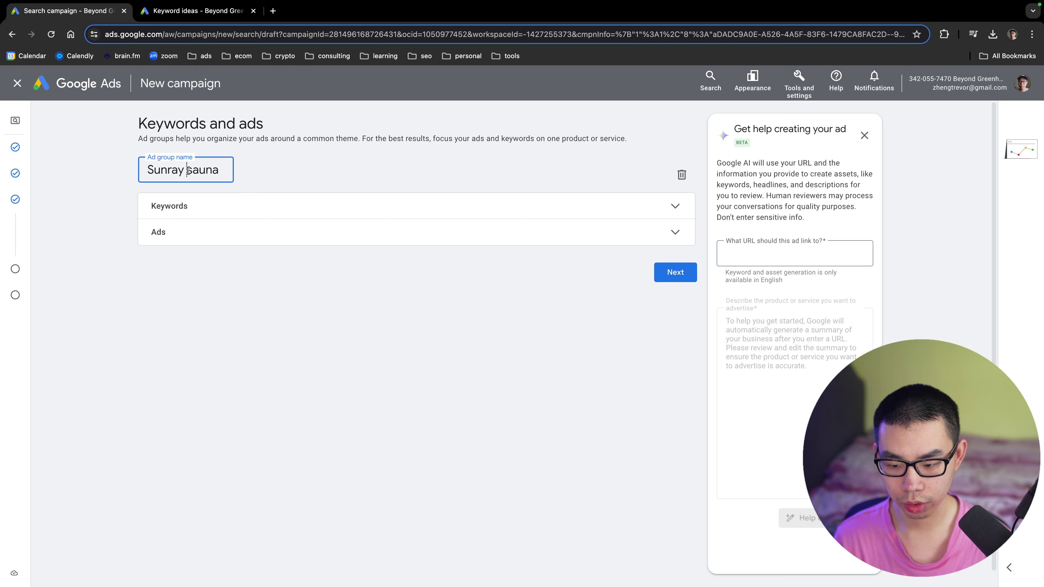
type("S")
left_click(272, 274)
left_click(203, 204)
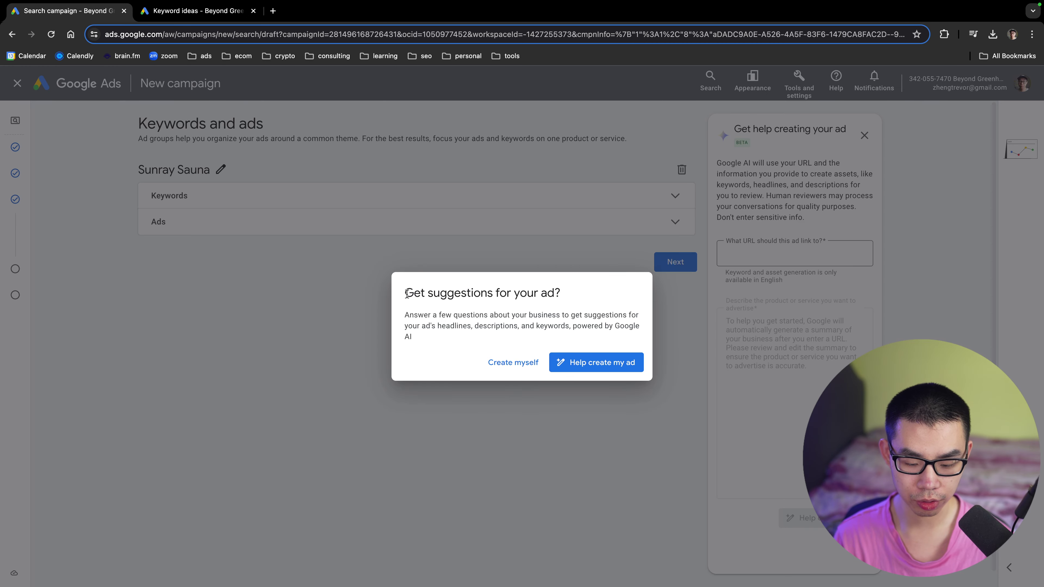
left_click_drag(407, 293, 583, 296)
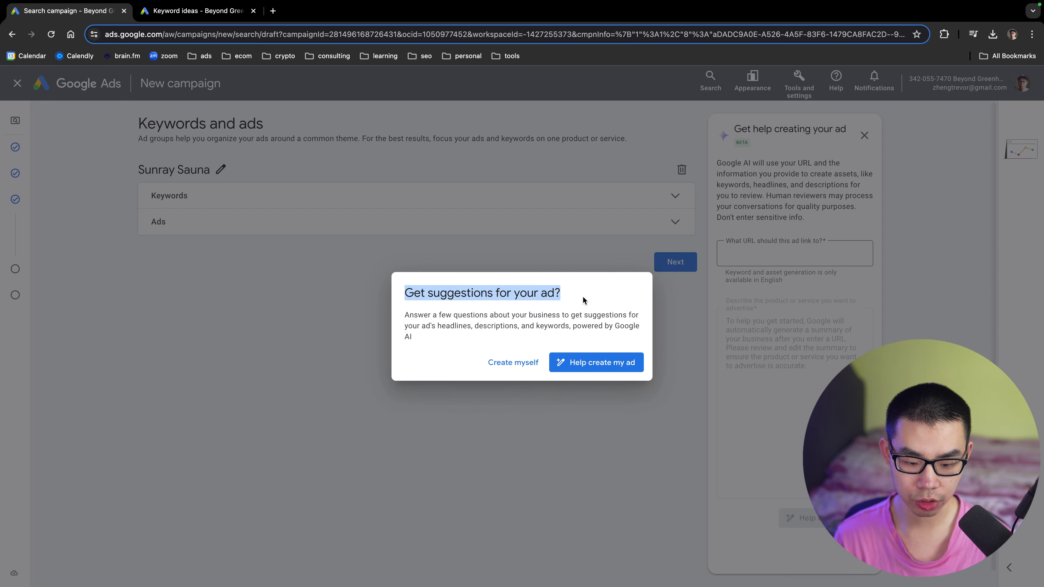
left_click(583, 363)
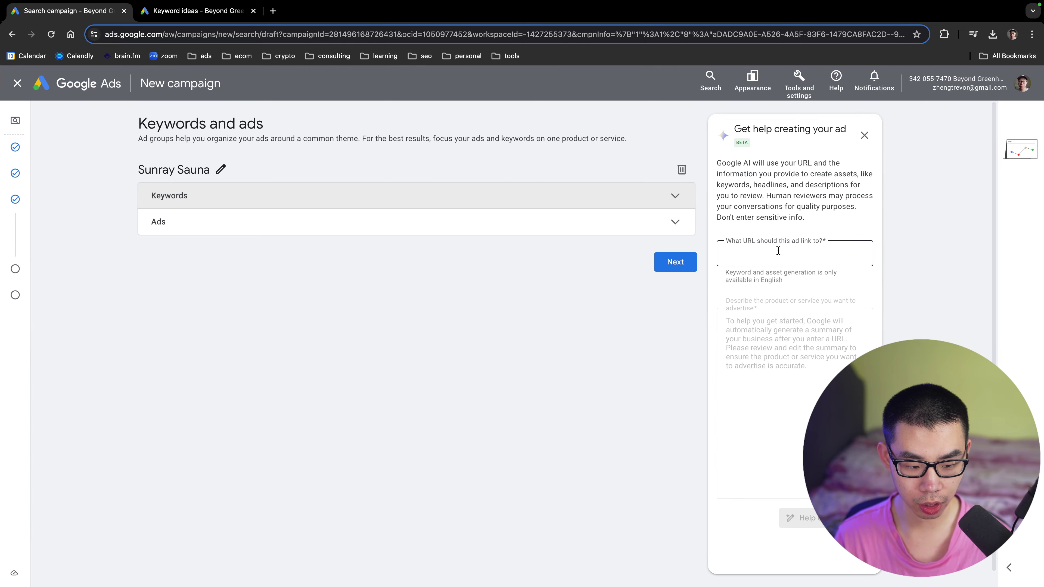
Open the ad group's keywords, choose to create the ad without Google AI suggestions, and go to the keyword entry
left_click(245, 197)
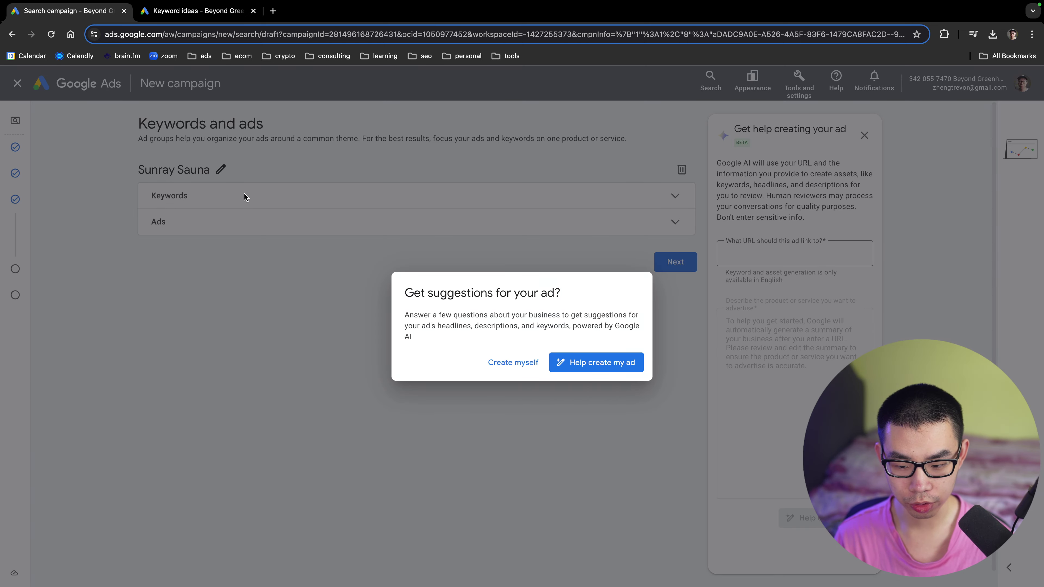
left_click(511, 362)
scroll(302, 343, "down", 3)
left_click(268, 356)
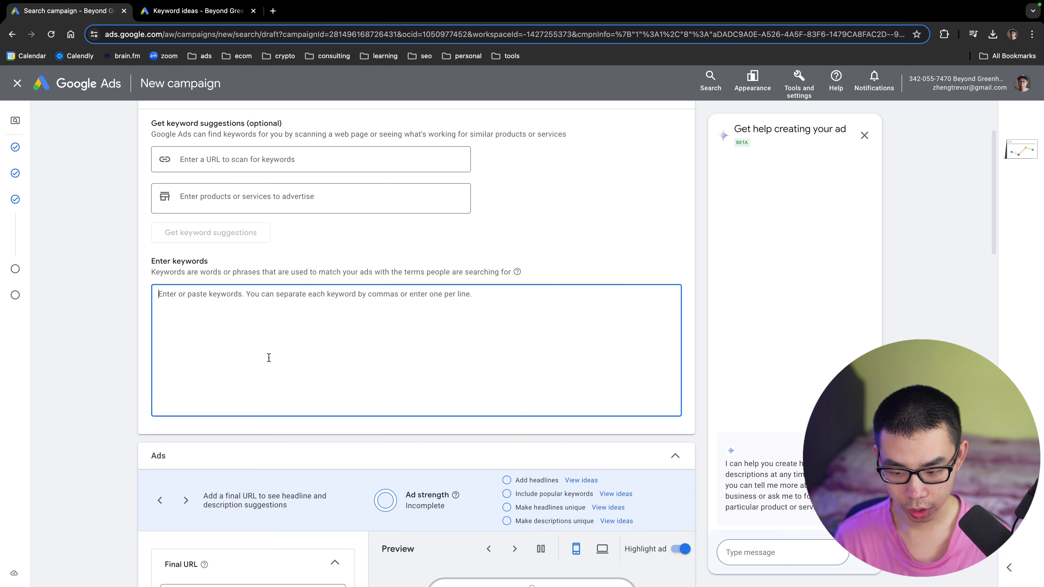
Copy "sunray sauna" from the keyword ideas and enter it in quotation marks as a phrase match keyword
left_click(192, 11)
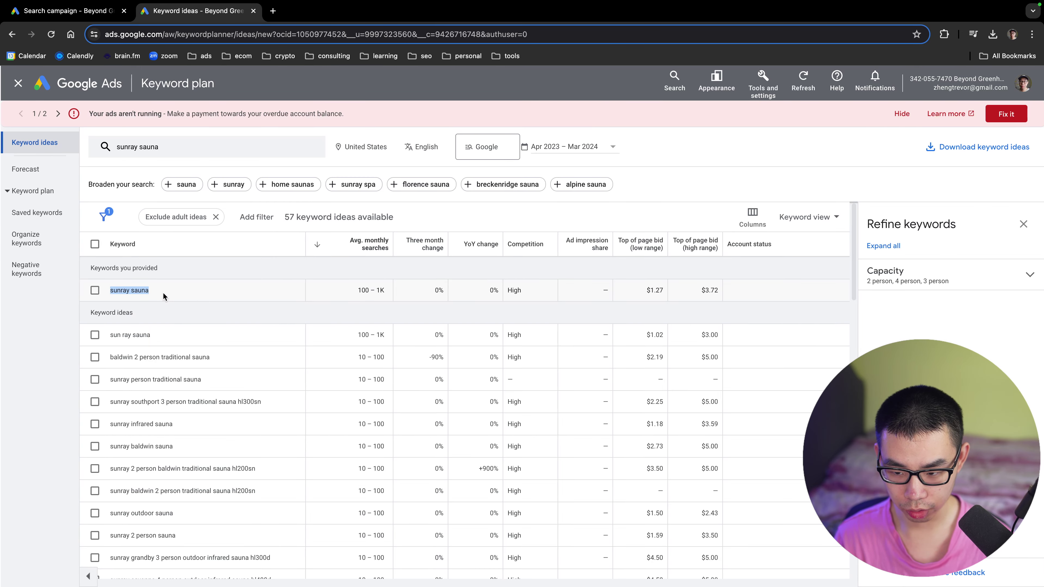
key("super+c")
key("ctrl+shift+Tab")
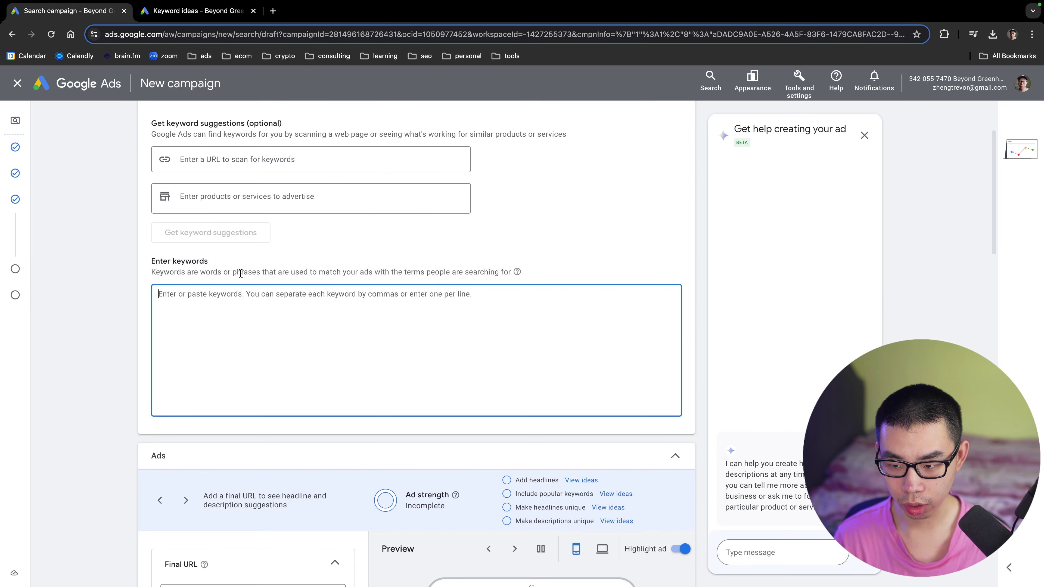
type("\"")
key("super+v")
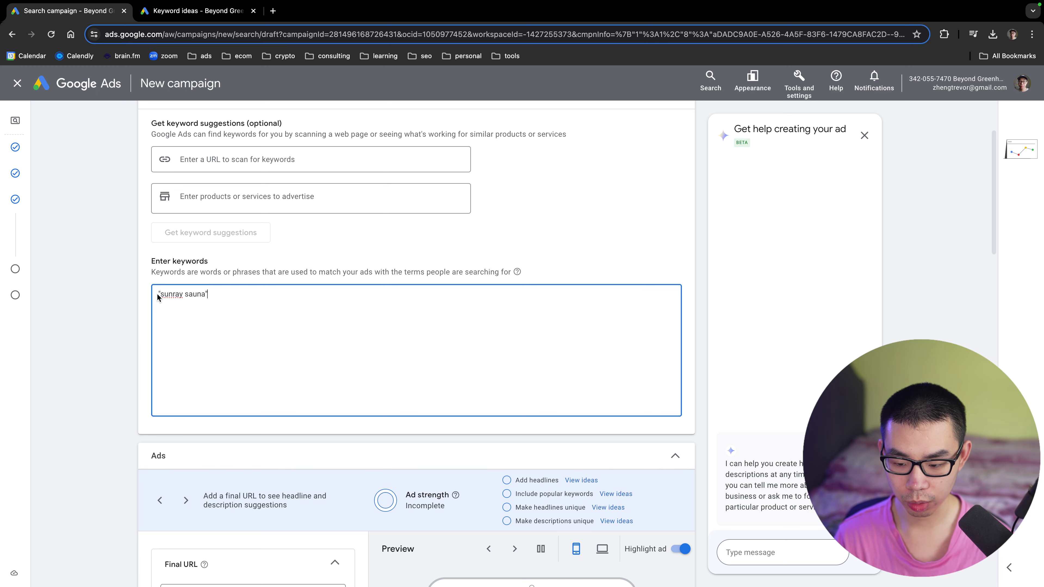
key("super+a")
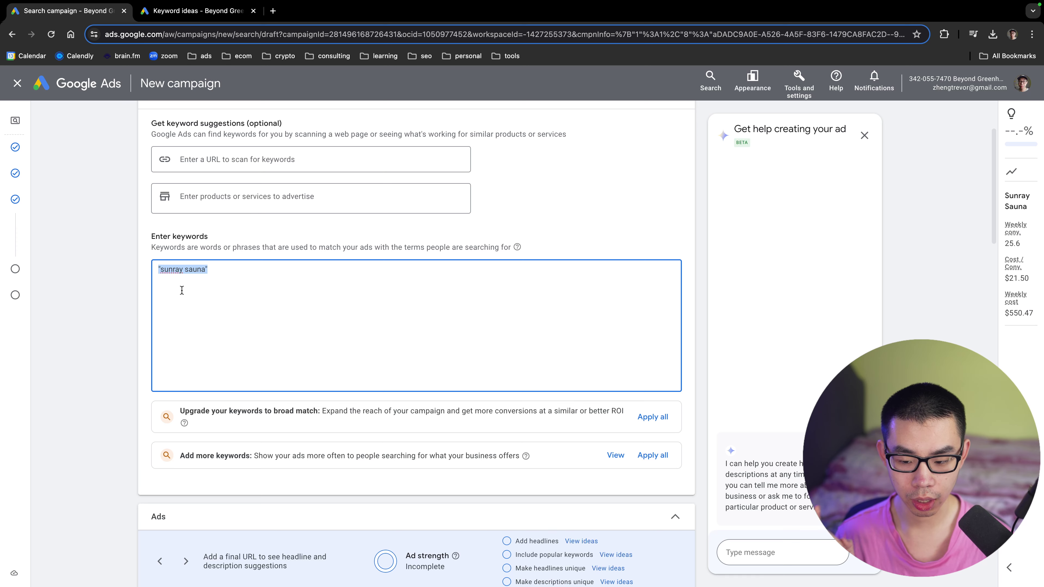
Review the keyword ideas, pick "sunray infrared sauna", and add it in quotation marks on a new line of the ad group's keywords
left_click(219, 16)
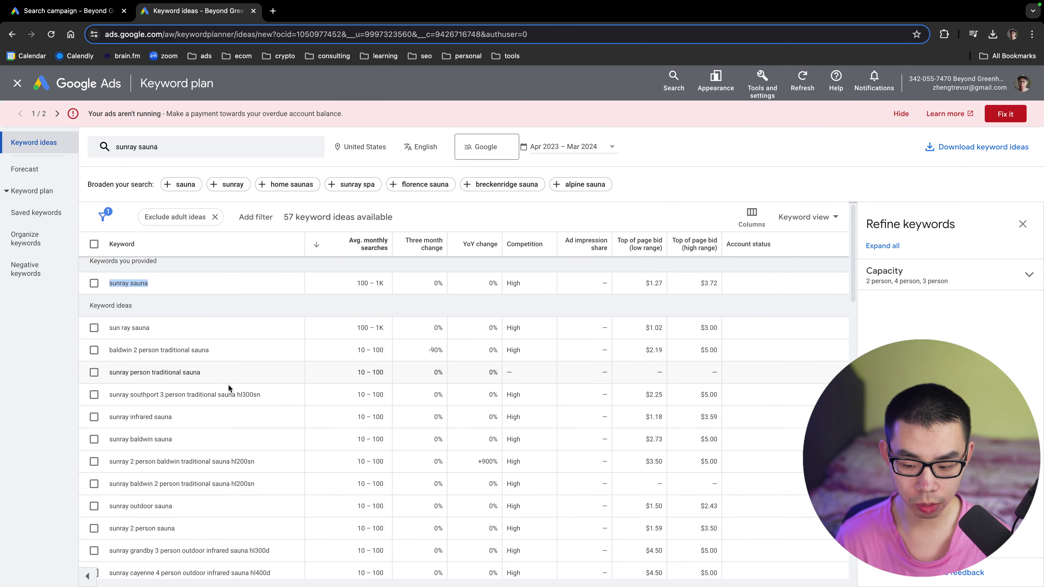
scroll(229, 388, "down", 1)
left_click_drag(109, 314, 171, 319)
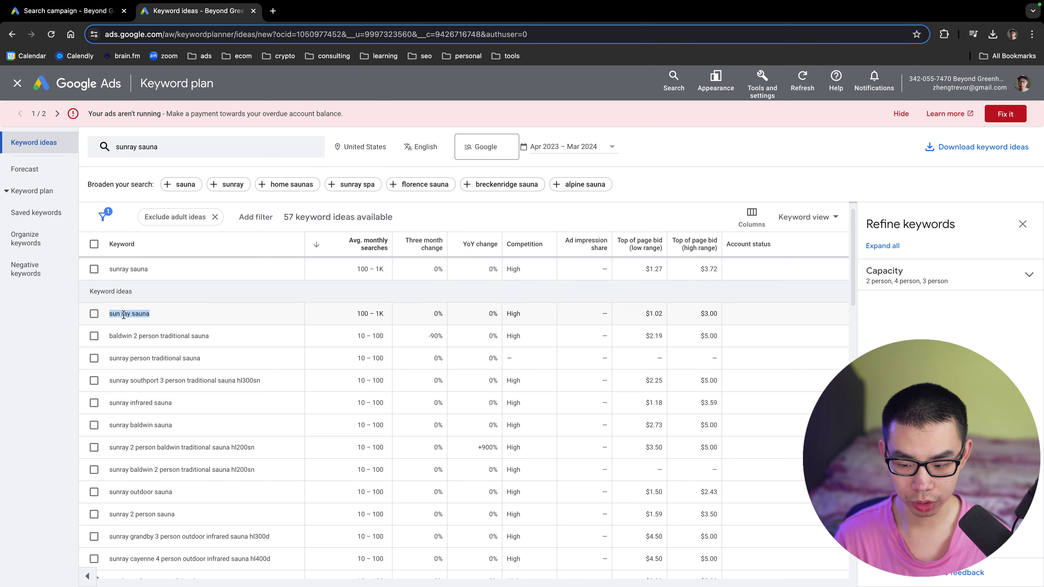
left_click_drag(109, 314, 114, 314)
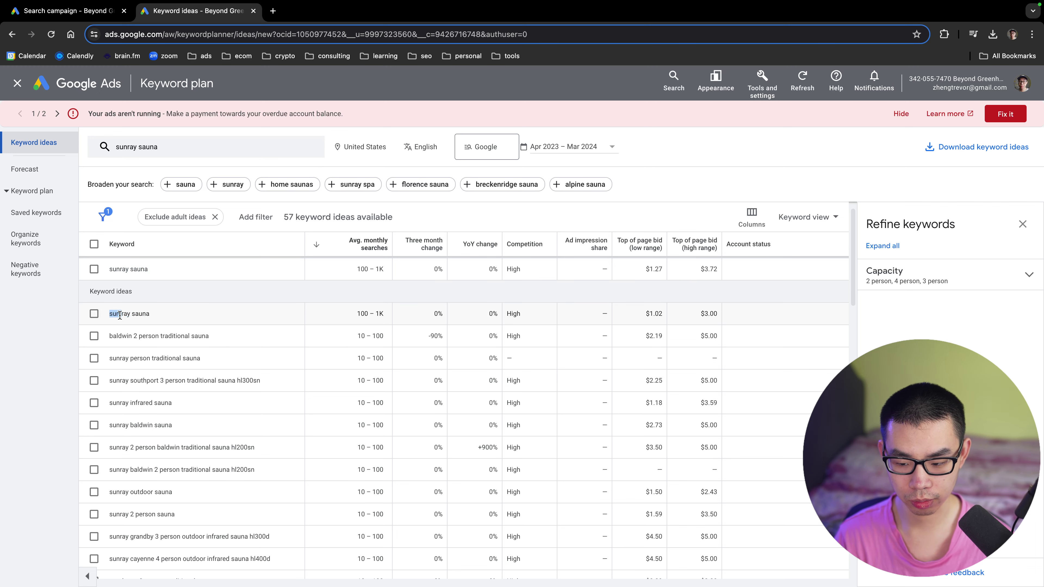
scroll(140, 333, "down", 2)
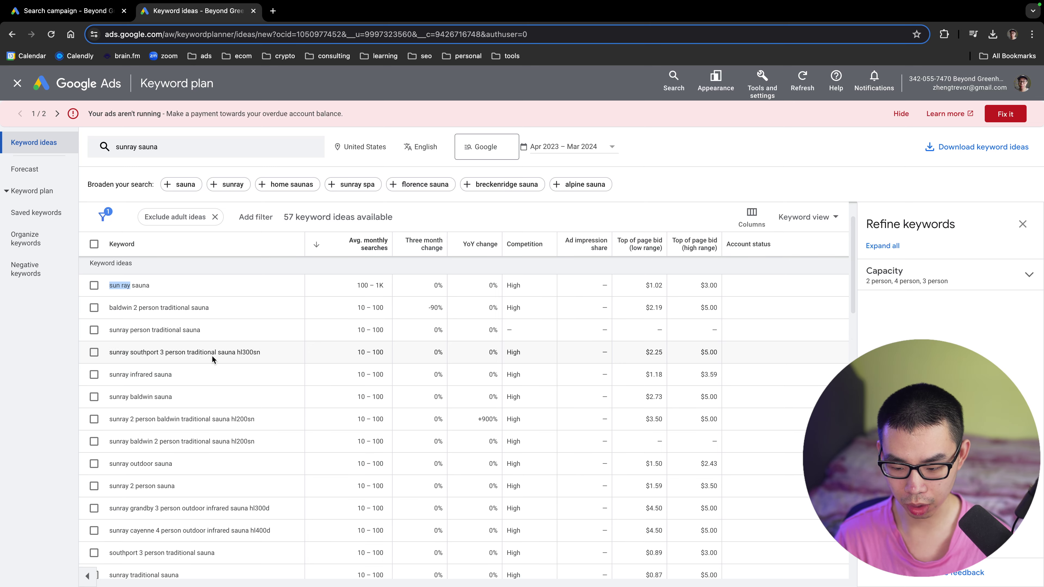
left_click_drag(110, 374, 222, 374)
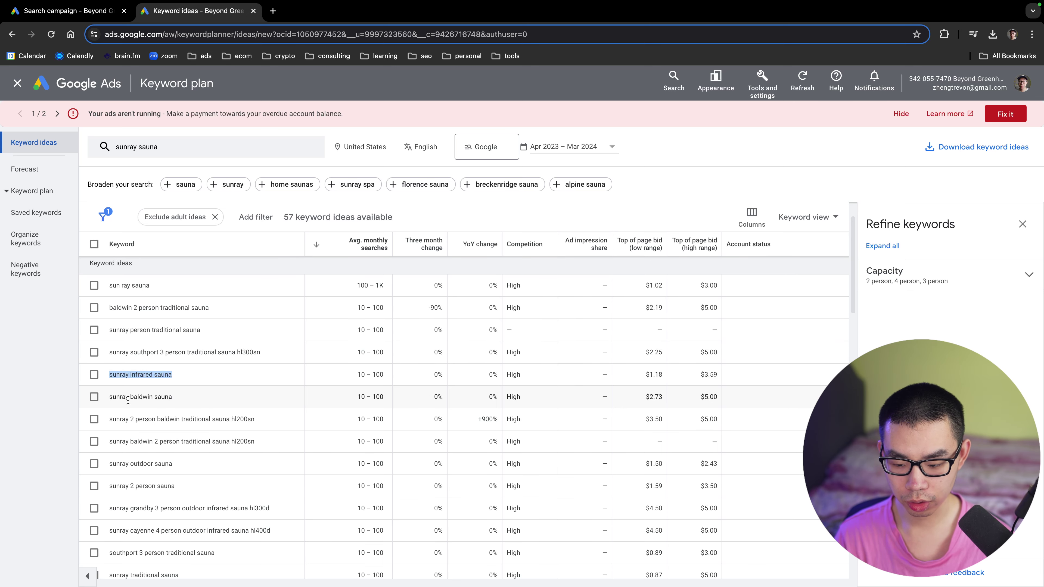
scroll(124, 411, "down", 2)
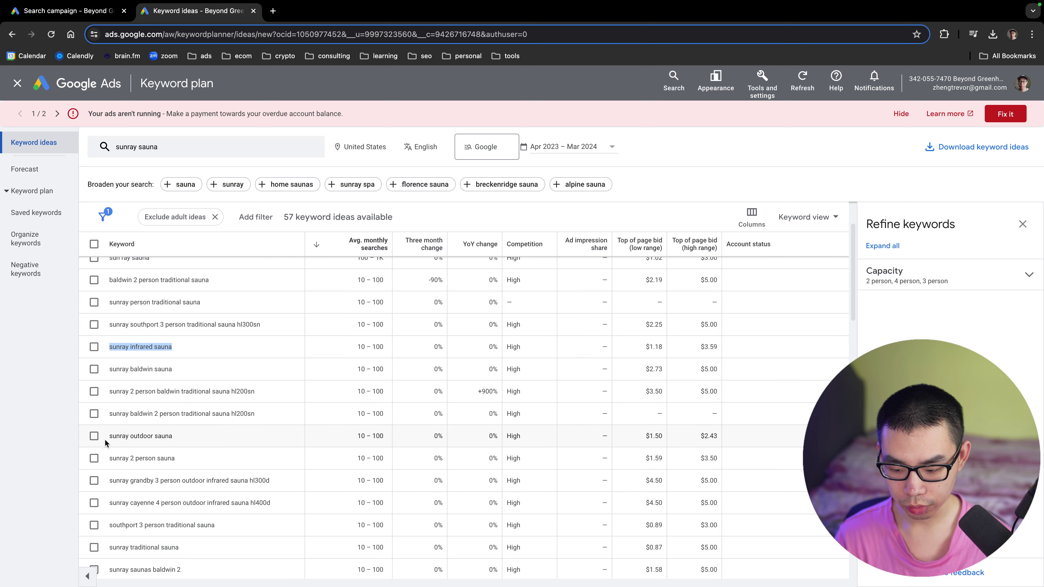
left_click(87, 16)
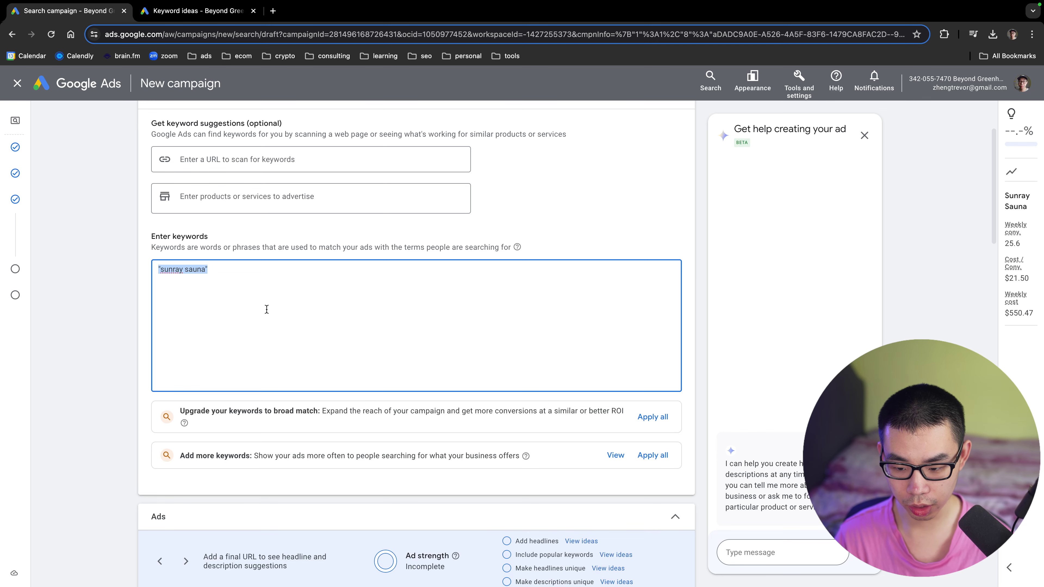
left_click(261, 293)
key("ctrl+v")
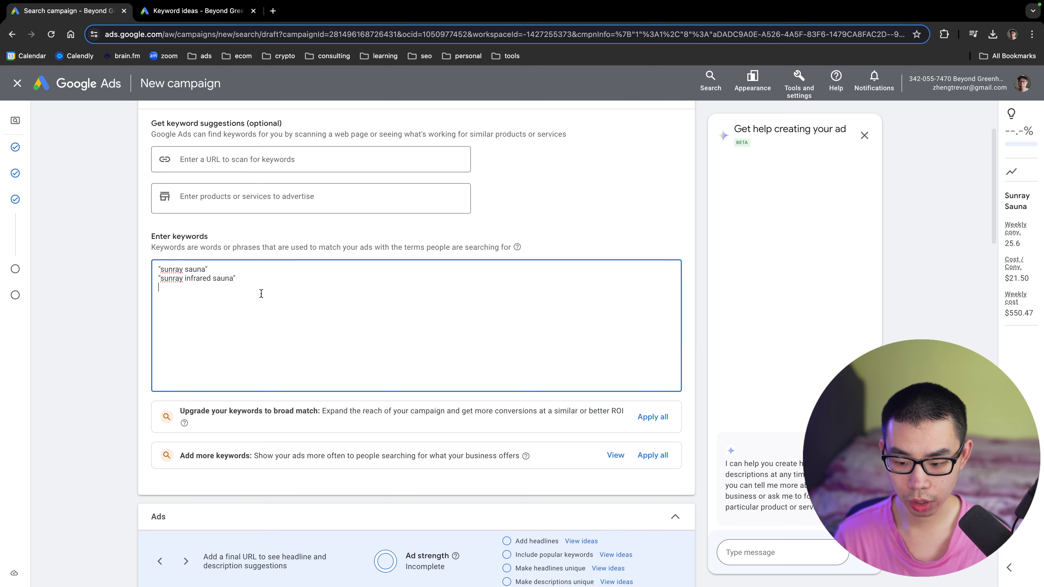
Copy "sunray outdoor sauna" from the keyword ideas and add it in quotation marks to the ad group's keywords
left_click(198, 10)
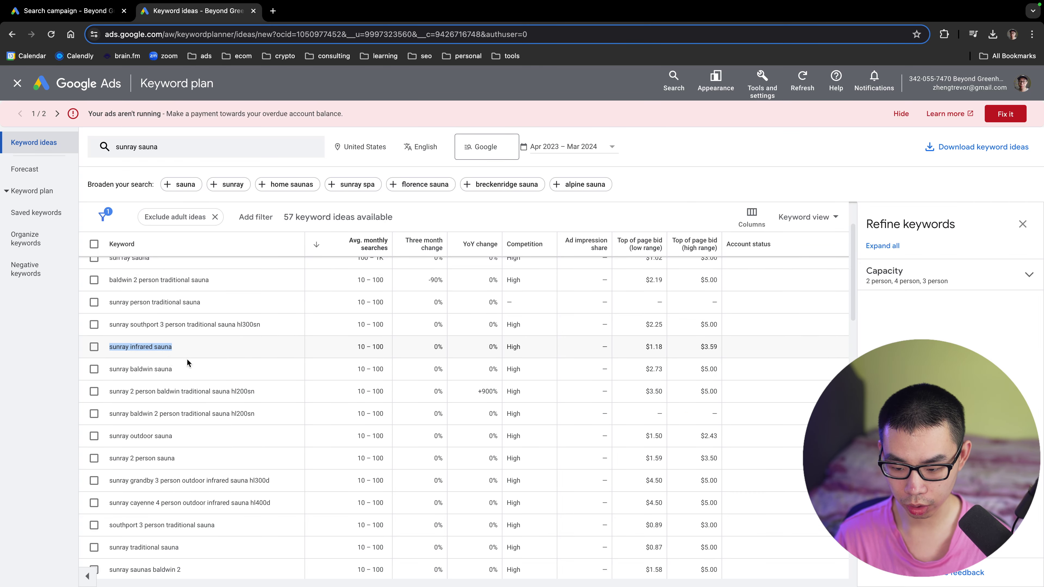
left_click_drag(108, 438, 200, 437)
left_click(117, 11)
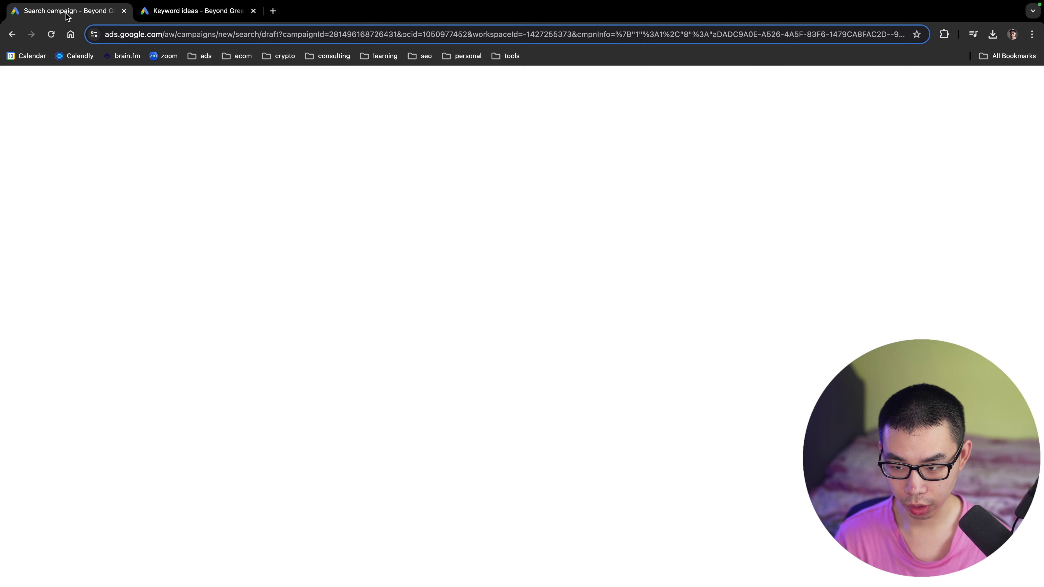
key("ctrl+v")
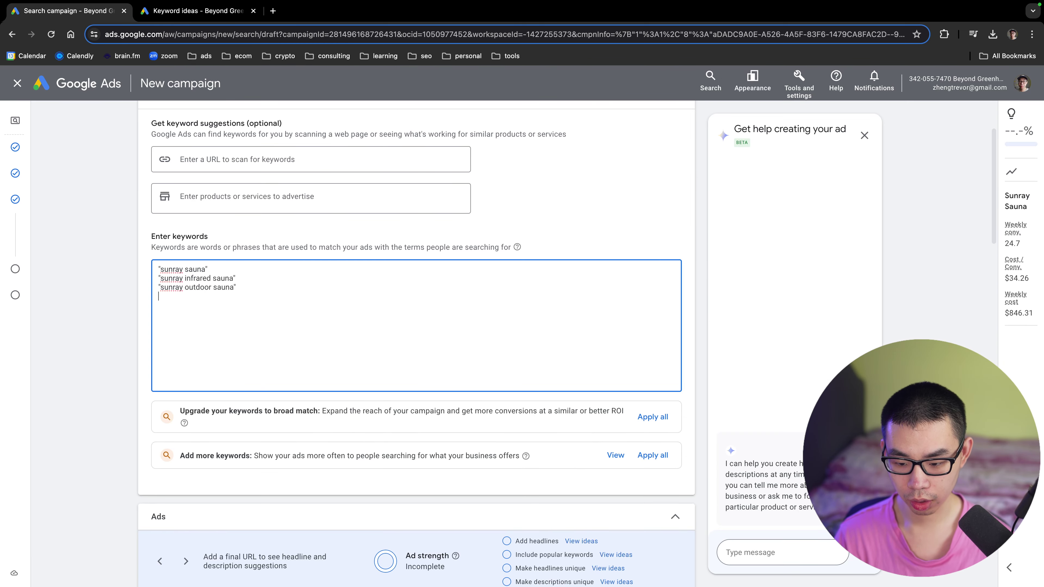
Select "sunray traditional sauna" in the keyword ideas and examine the rest of the list for more relevant brand keywords
left_click(198, 11)
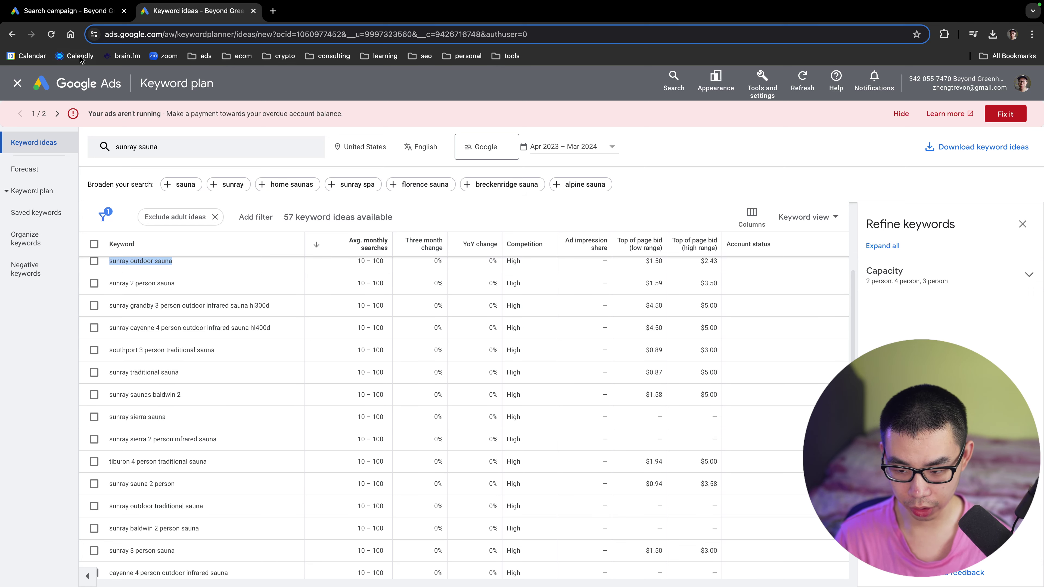
left_click(94, 373)
scroll(92, 383, "down", 1)
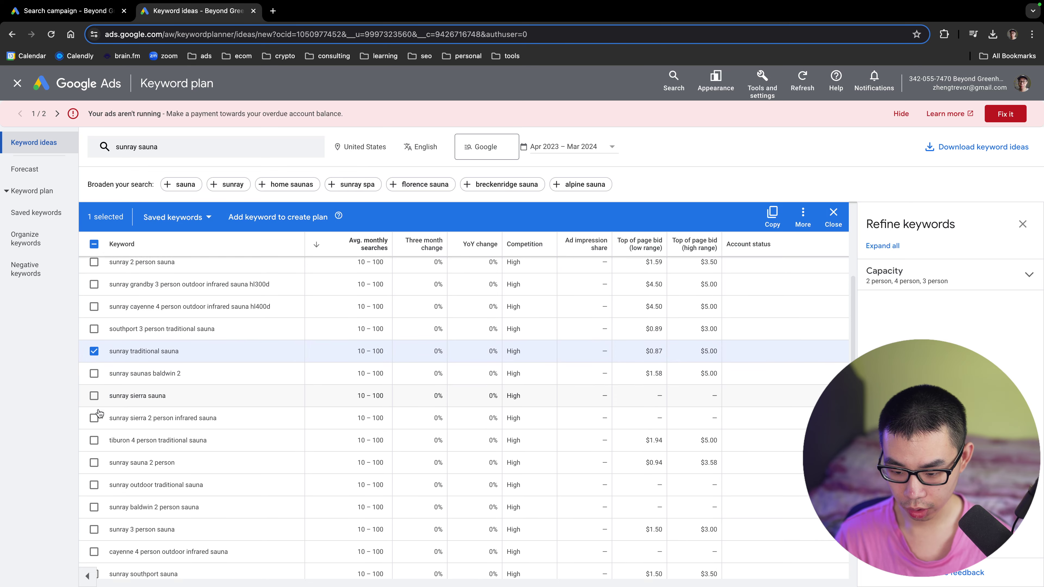
scroll(91, 409, "down", 1)
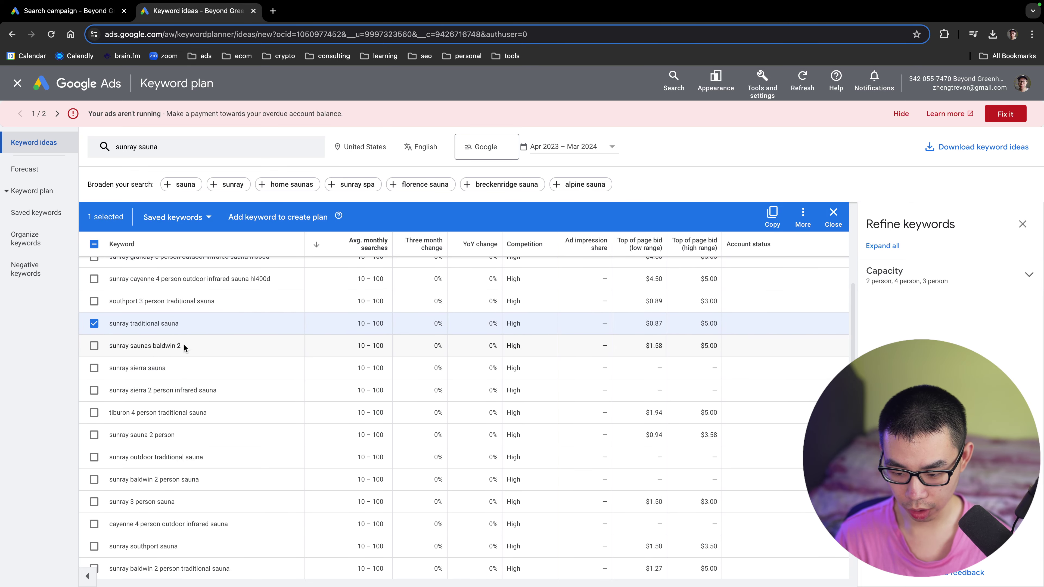
scroll(186, 349, "down", 2)
scroll(185, 351, "down", 2)
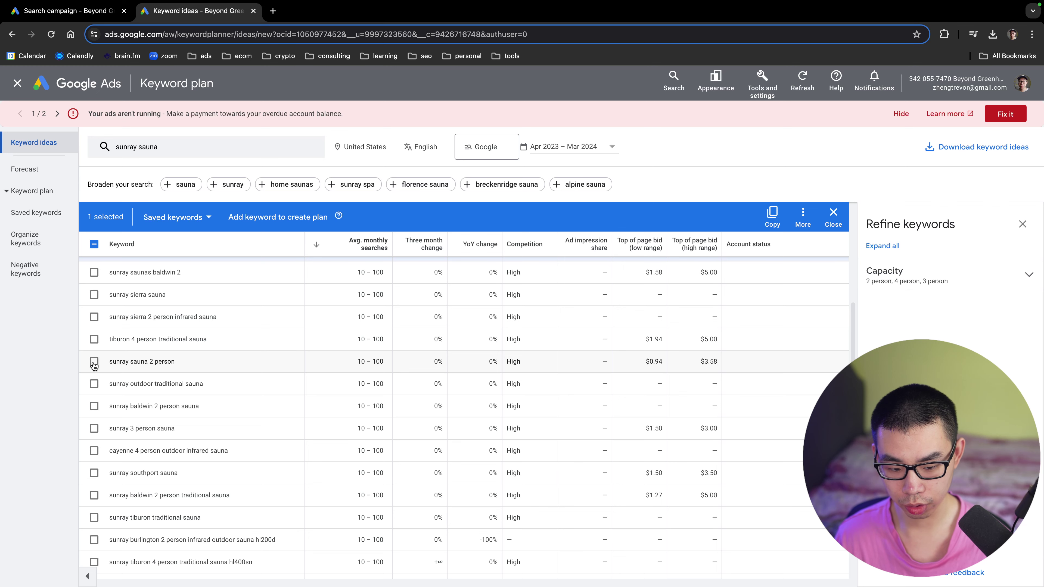
scroll(114, 461, "down", 15)
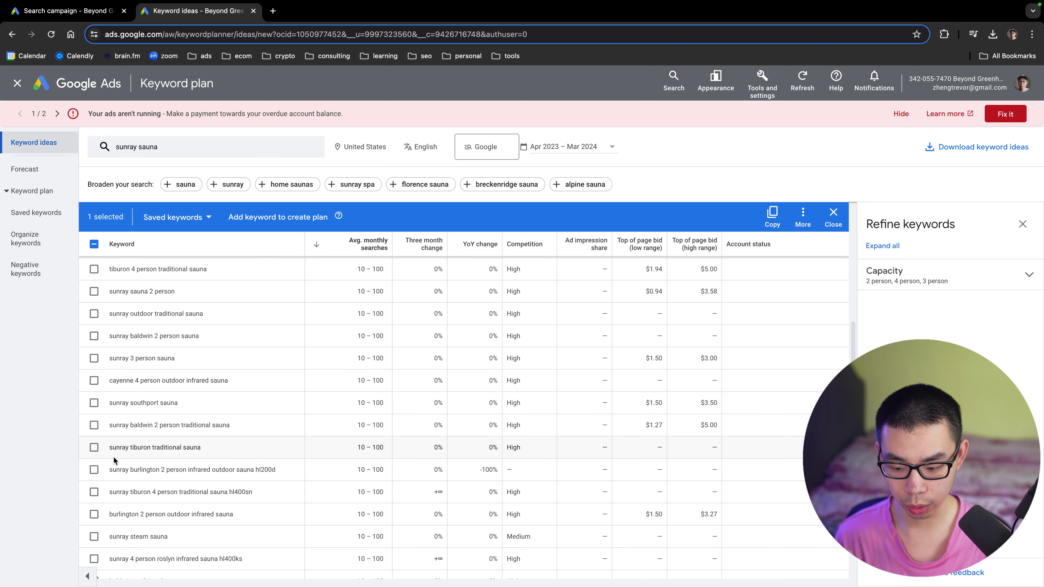
scroll(114, 461, "down", 1)
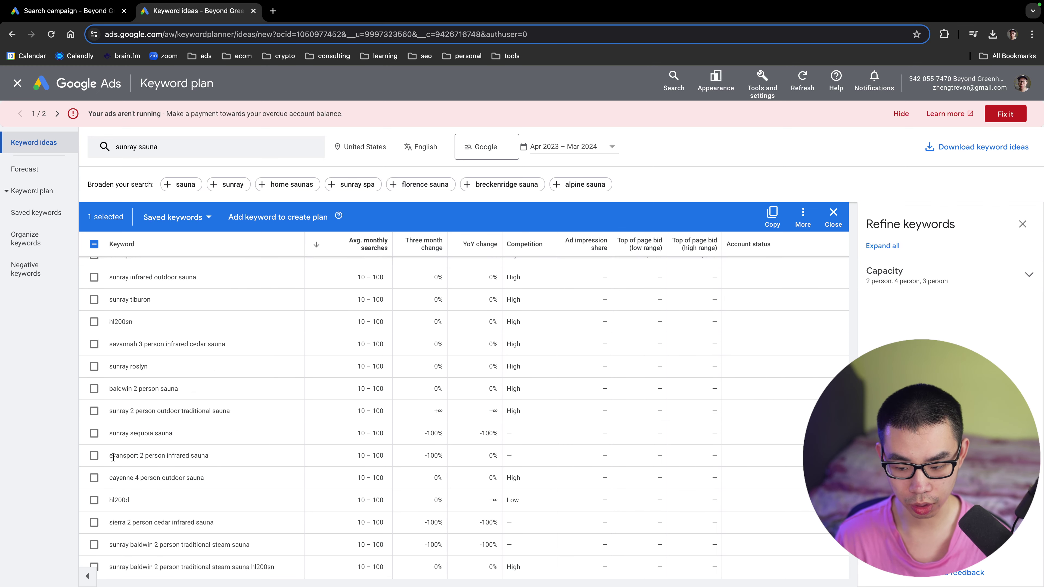
scroll(113, 458, "down", 5)
scroll(108, 423, "up", 8)
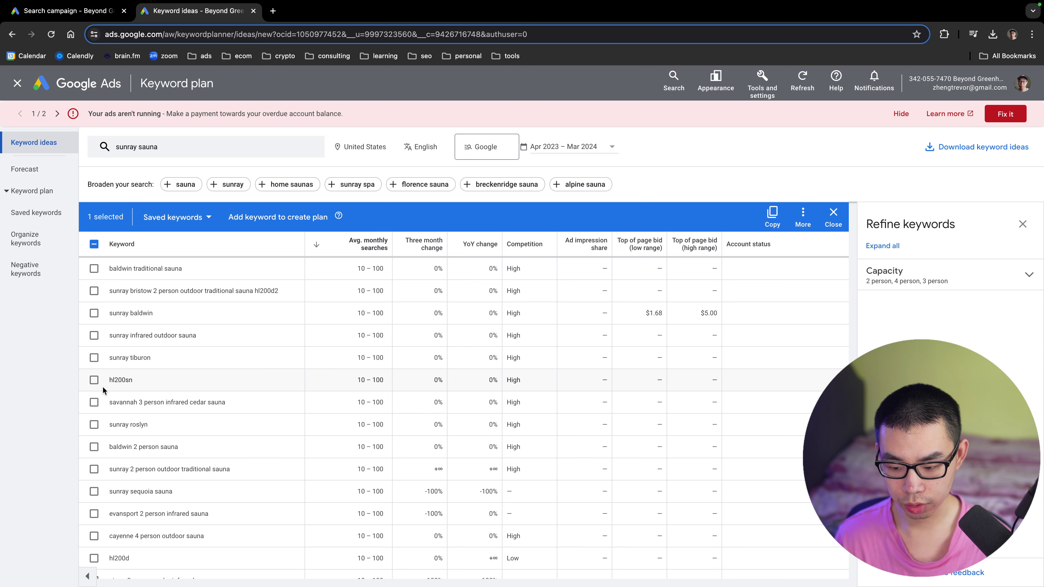
left_click(95, 381)
left_click(95, 291)
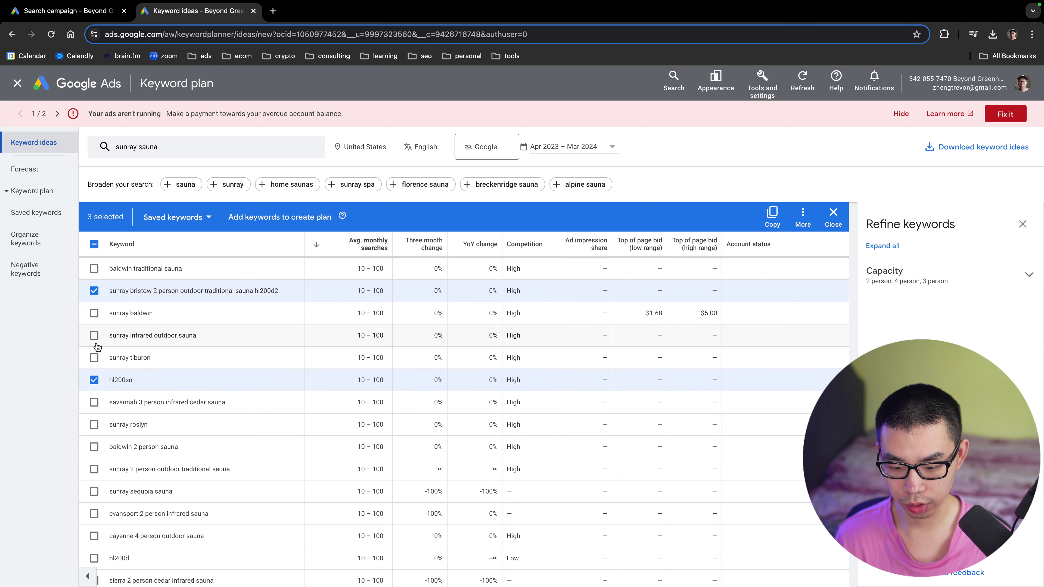
left_click(90, 382)
left_click(97, 292)
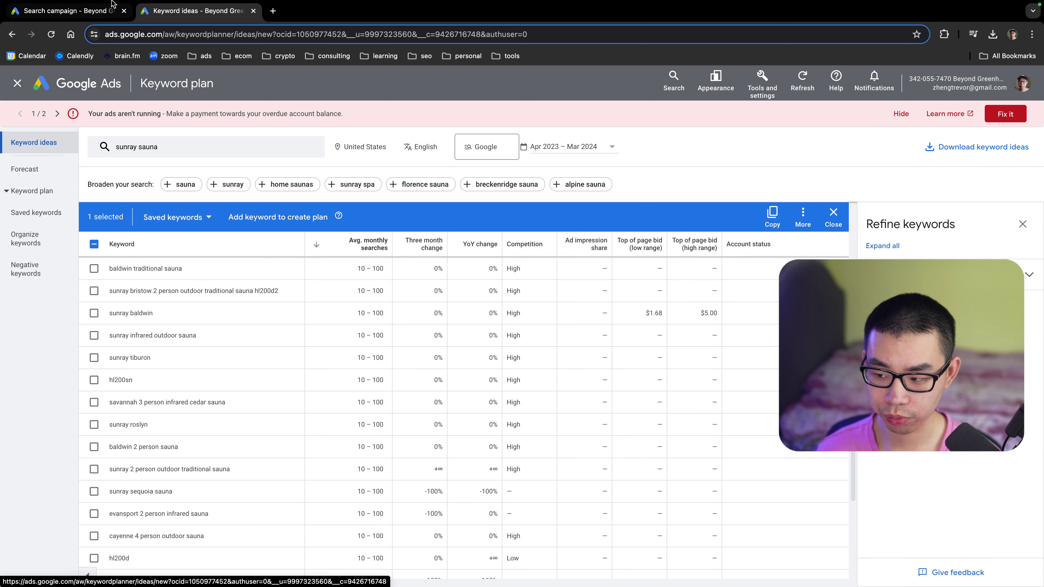
left_click(99, 18)
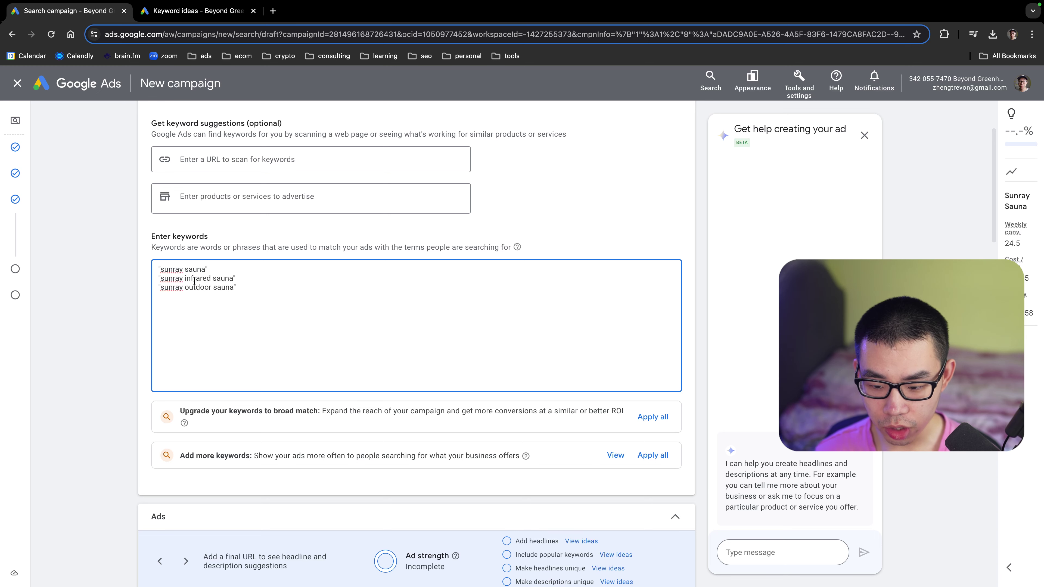
key("super+a")
scroll(538, 345, "down", 5)
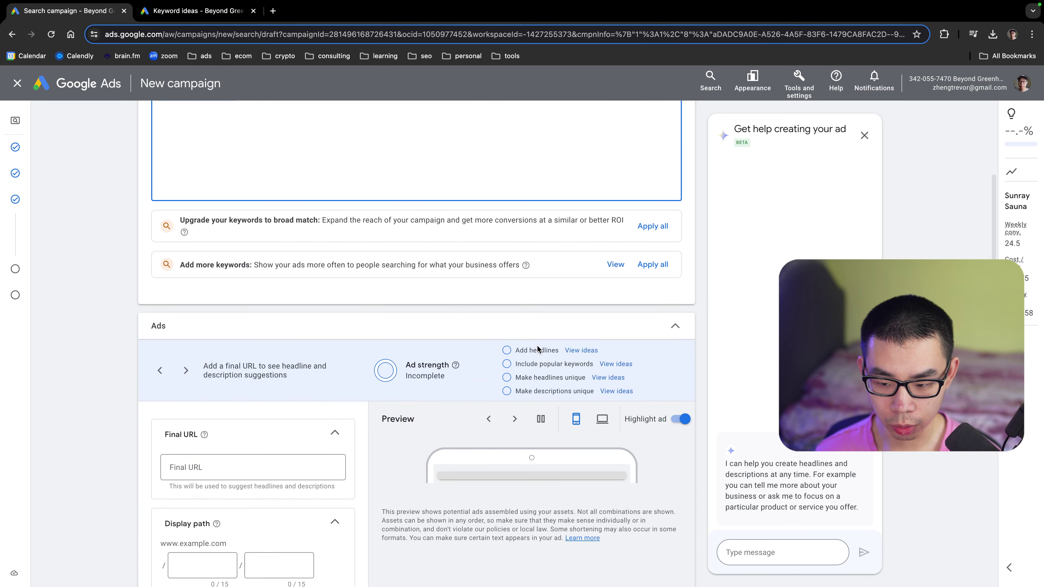
left_click(272, 409)
scroll(512, 348, "down", 2)
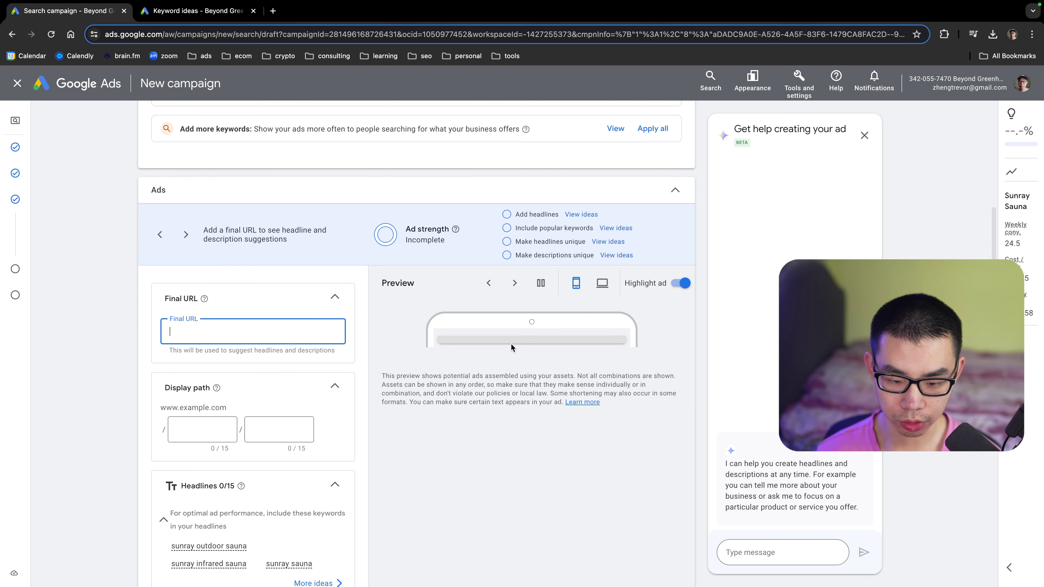
type("www.store.c")
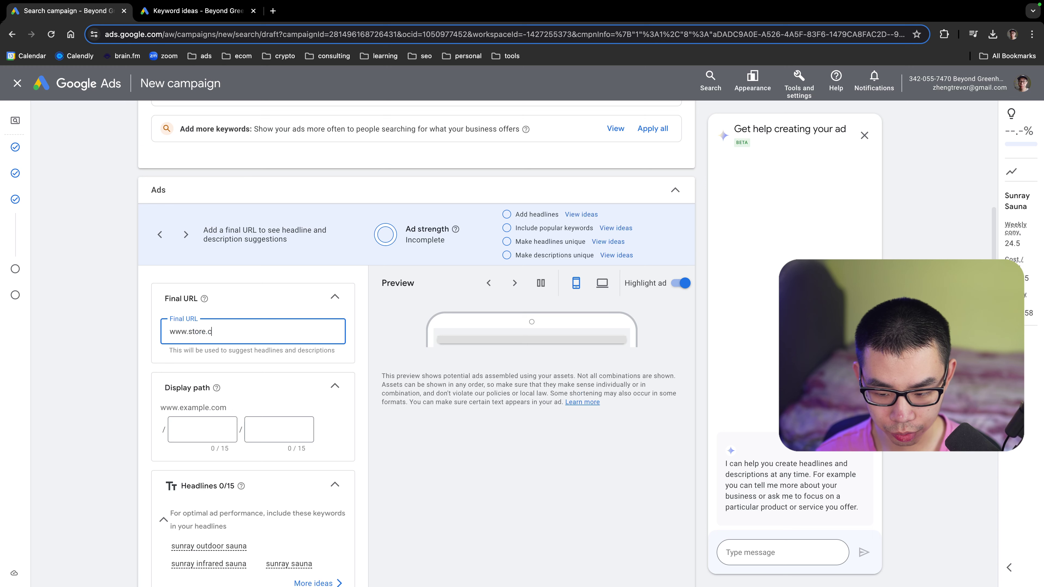
type("om")
scroll(207, 309, "down", 1)
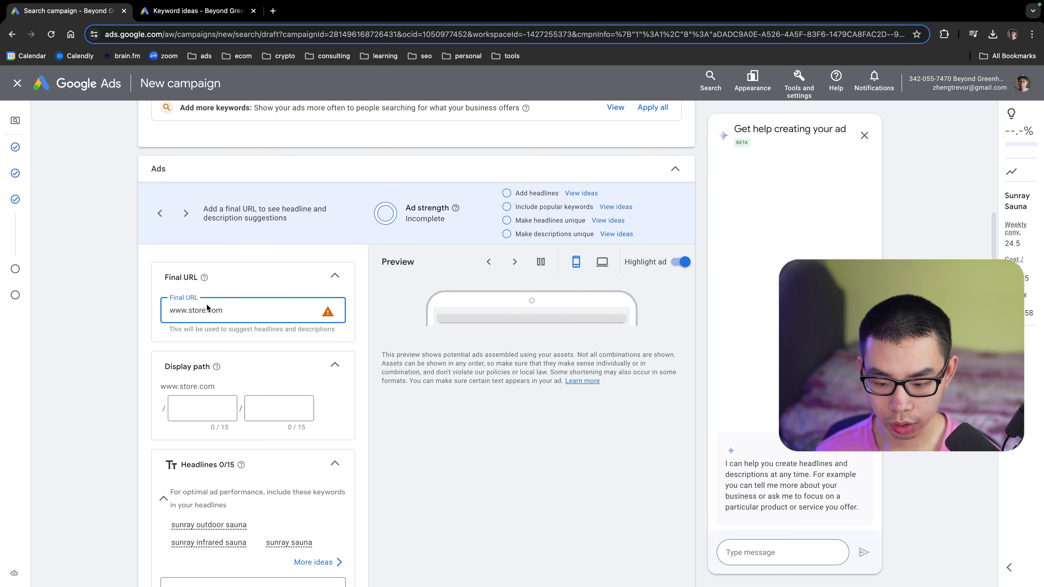
type("my")
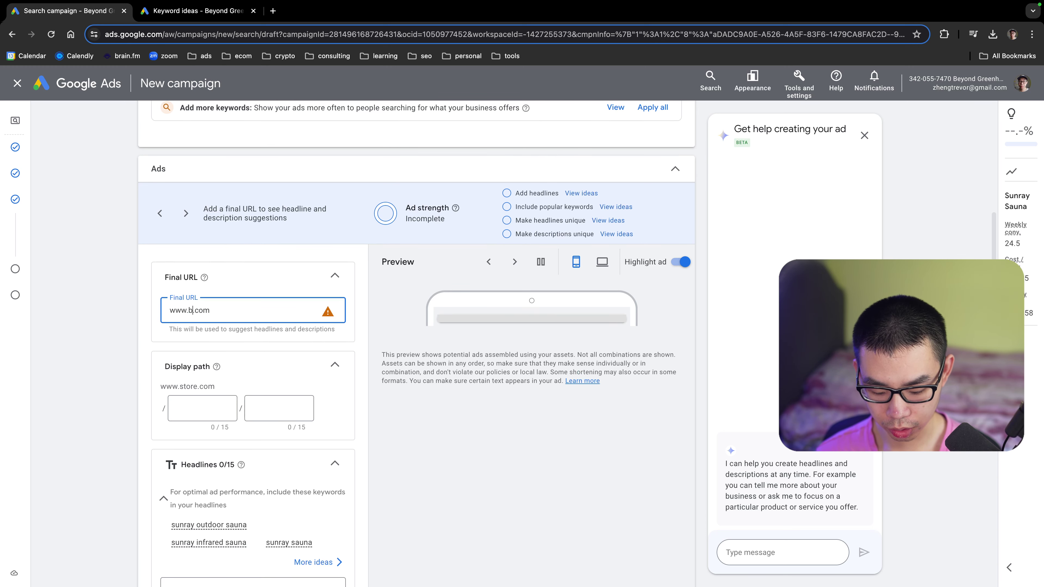
type("saunswo")
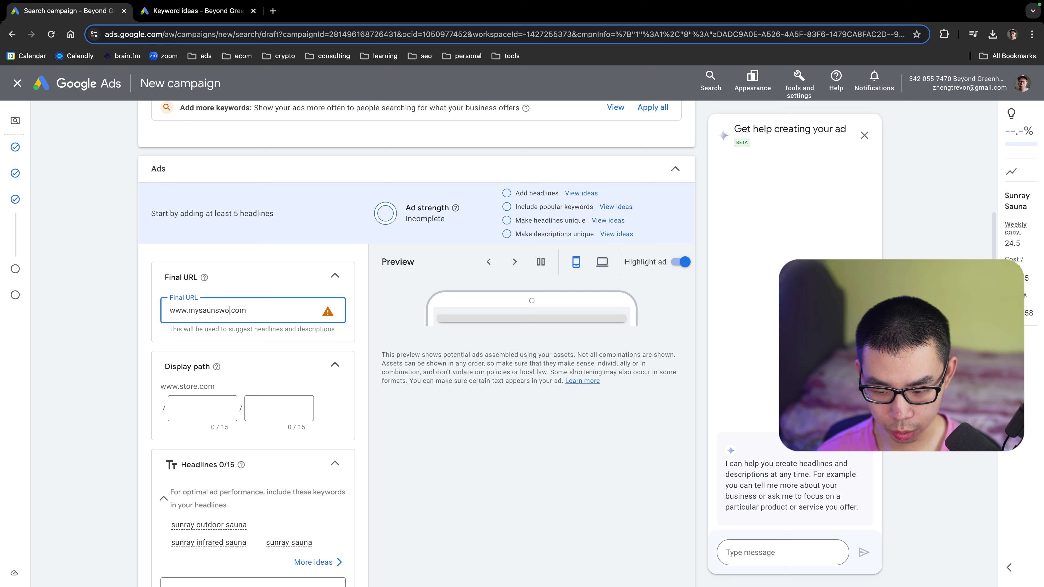
type("orld")
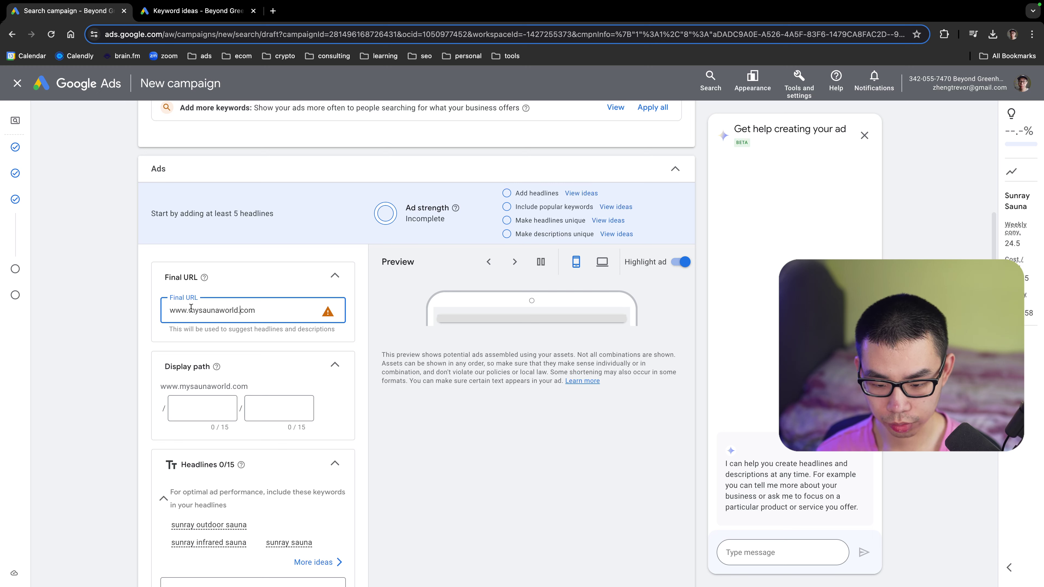
left_click(331, 314)
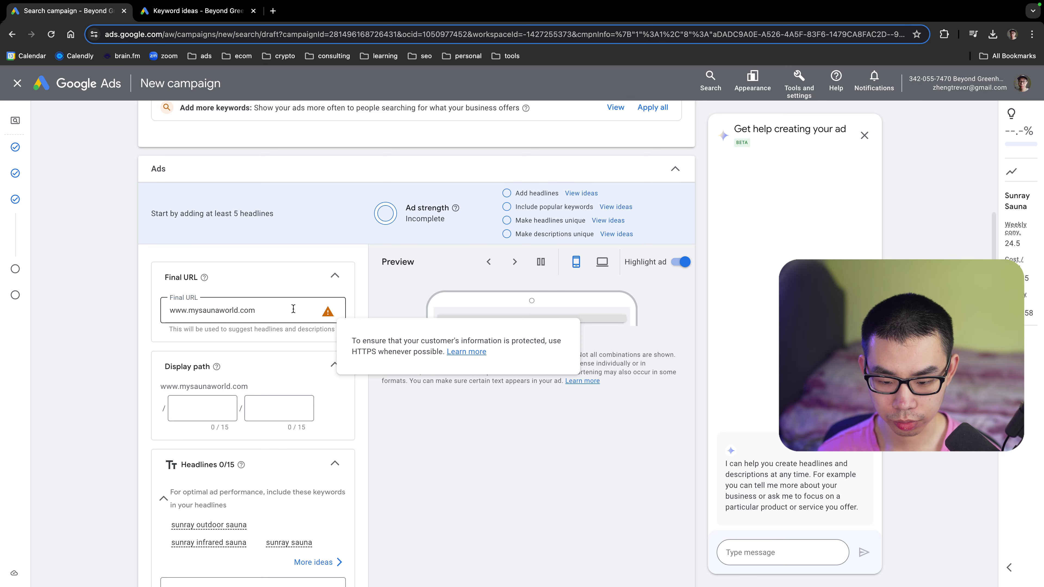
left_click(169, 312)
type("https:")
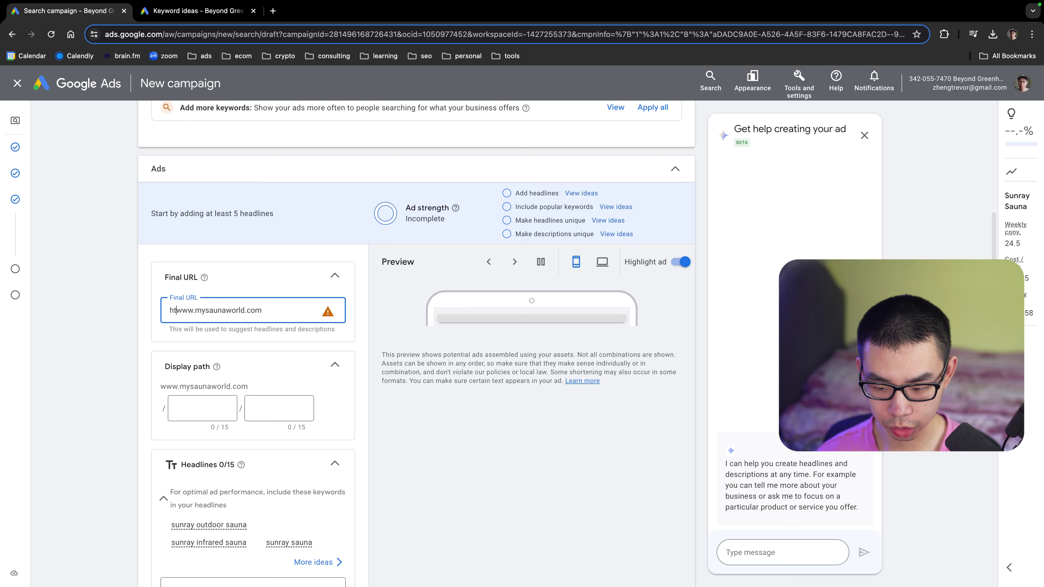
type("//")
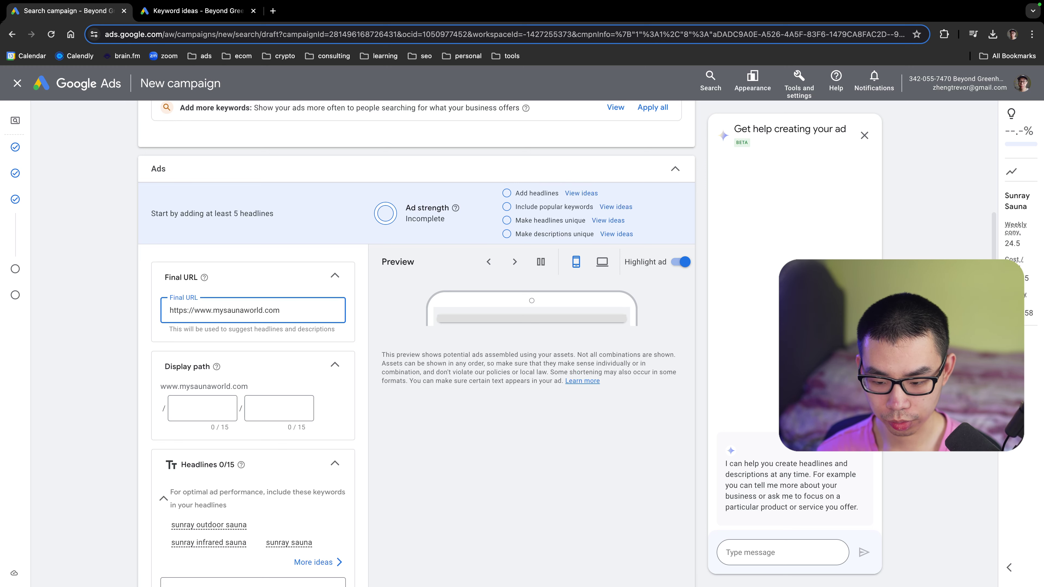
Set the first part of the ad's display path to "Sunray-Sauna"
scroll(278, 390, "down", 2)
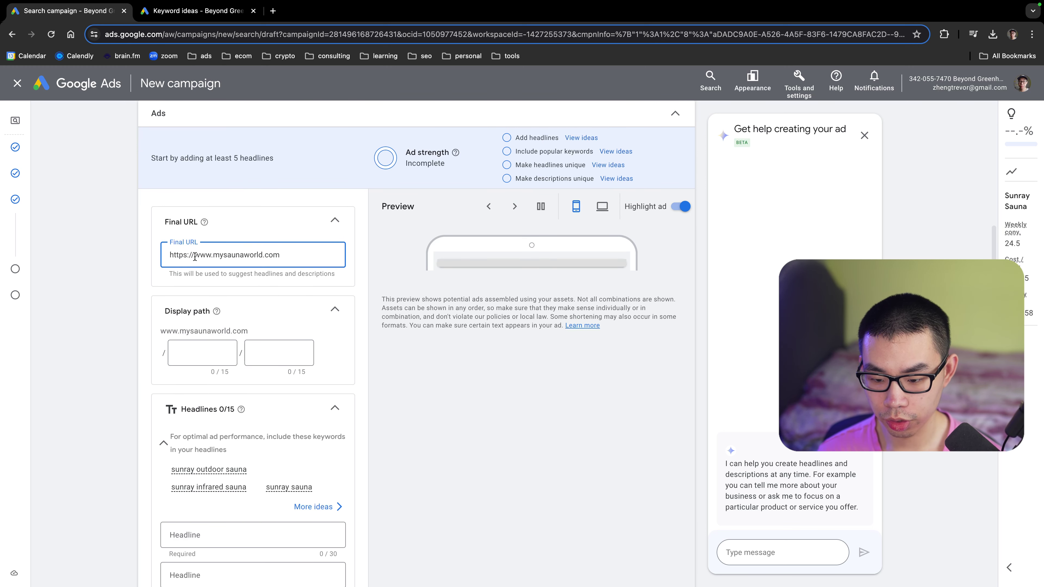
scroll(235, 335, "down", 2)
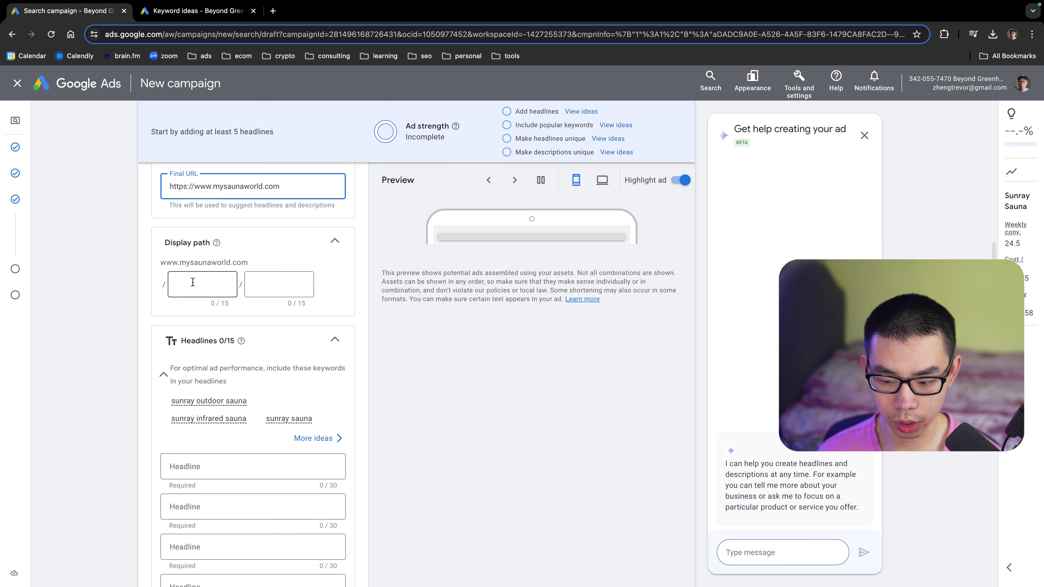
left_click(197, 280)
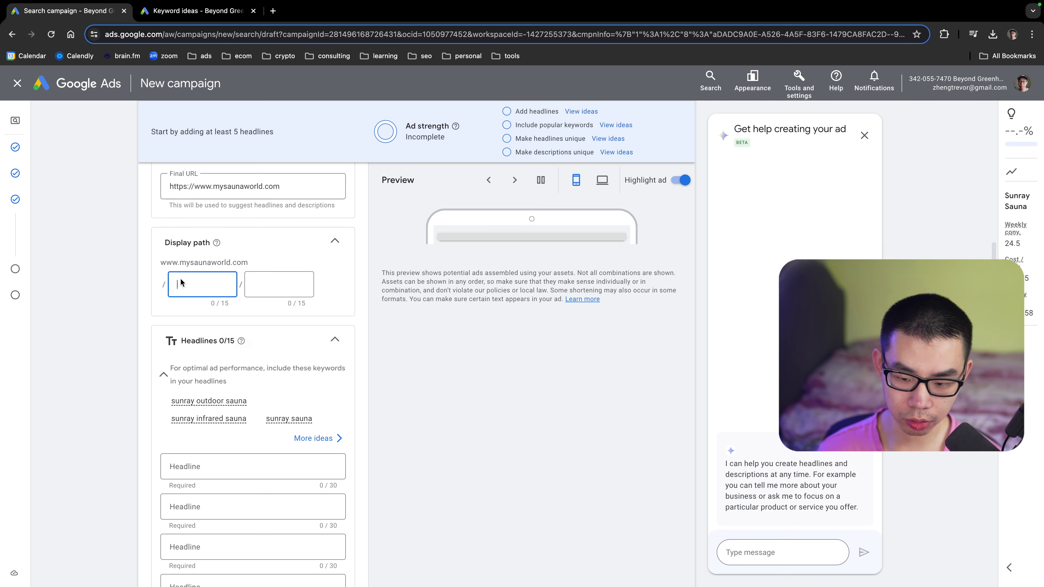
type("Sunray-Sauna")
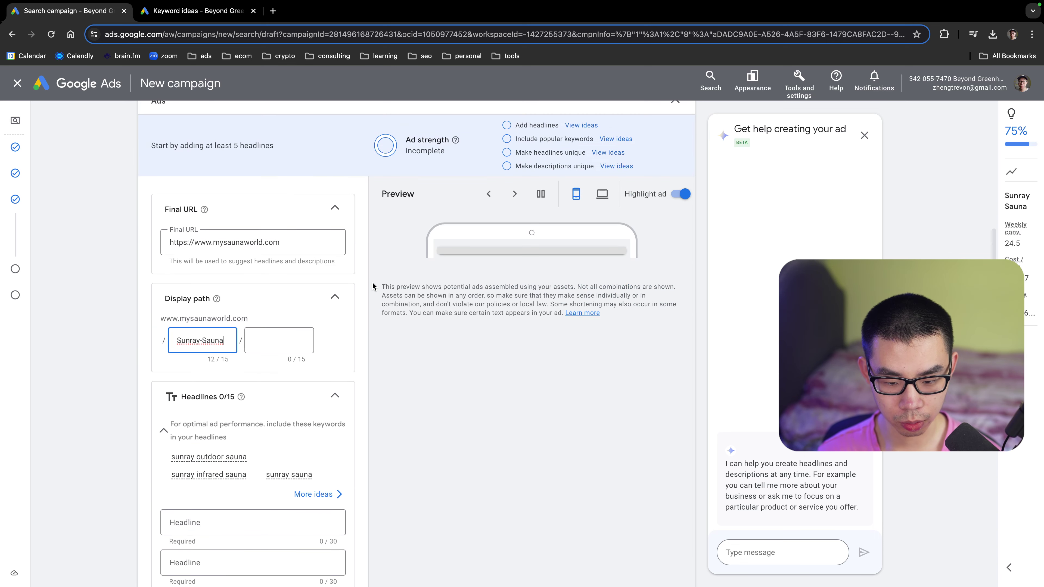
left_click_drag(153, 323, 257, 320)
left_click(254, 322)
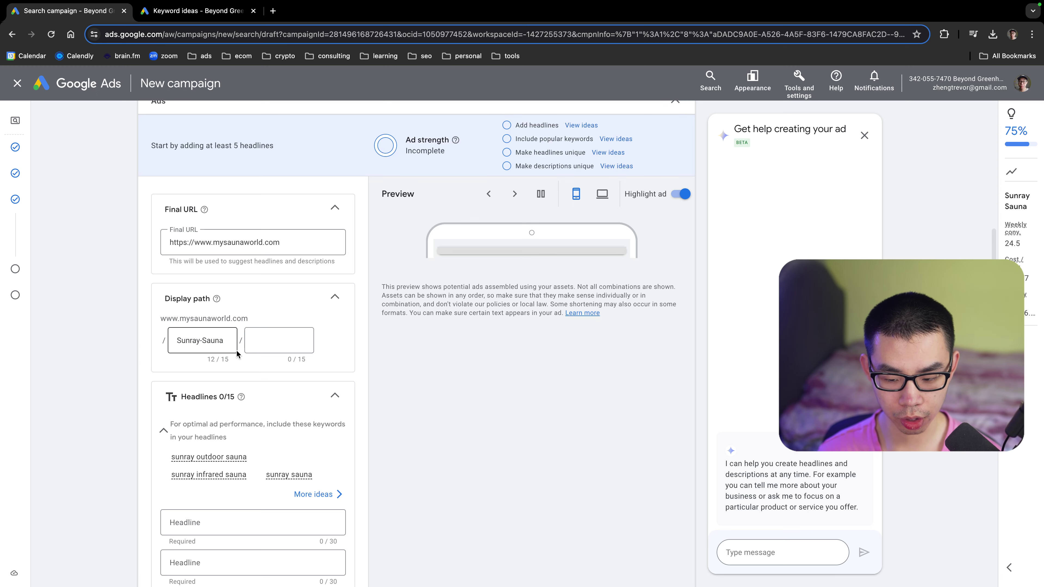
Look over the ad's headline and description fields and the chat assistant offered for creating the ad
scroll(237, 353, "down", 5)
left_click(213, 344)
scroll(247, 339, "down", 10)
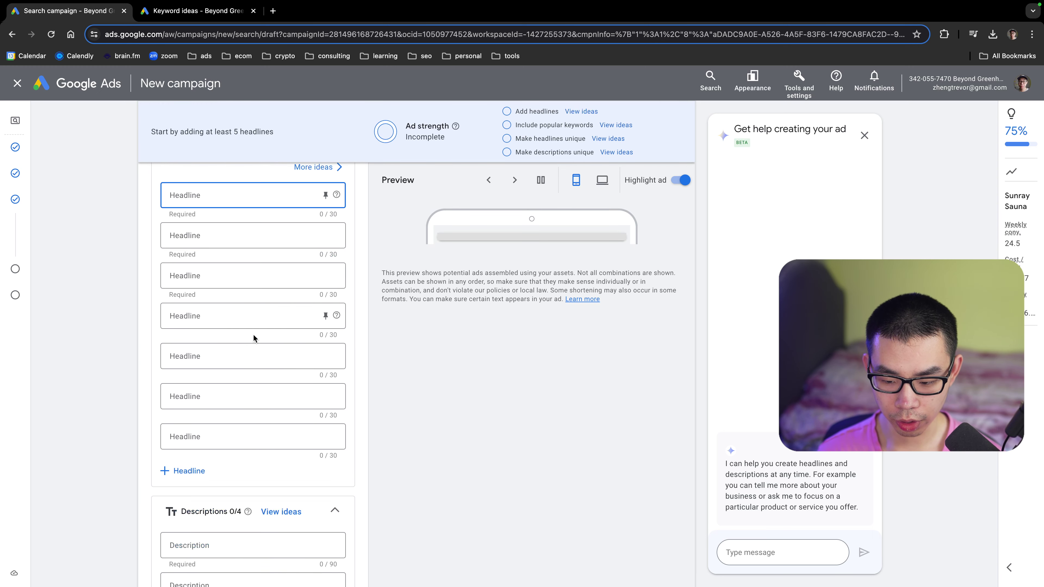
scroll(238, 338, "up", 6)
scroll(238, 338, "up", 6)
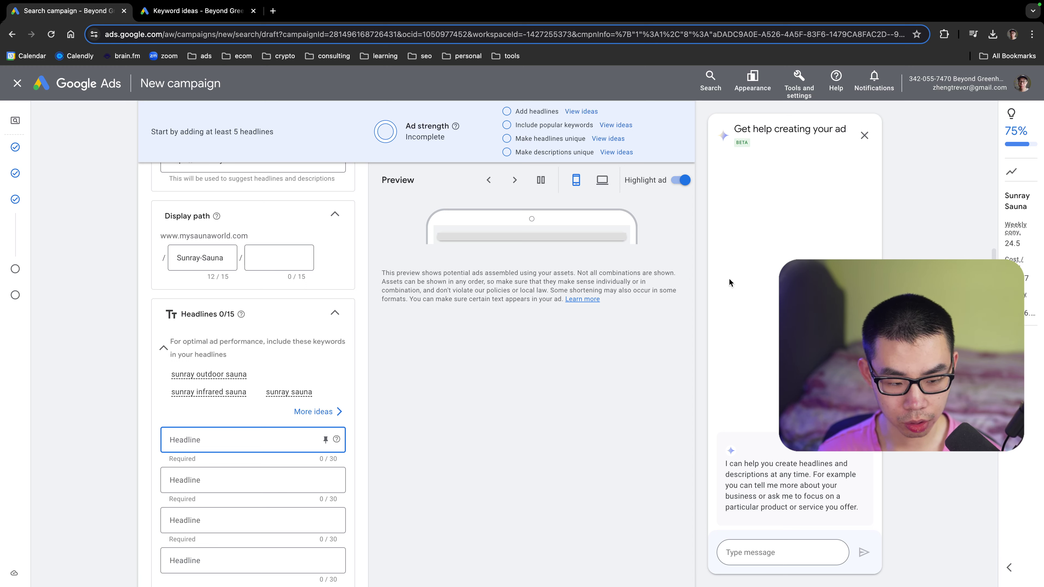
left_click_drag(734, 130, 847, 129)
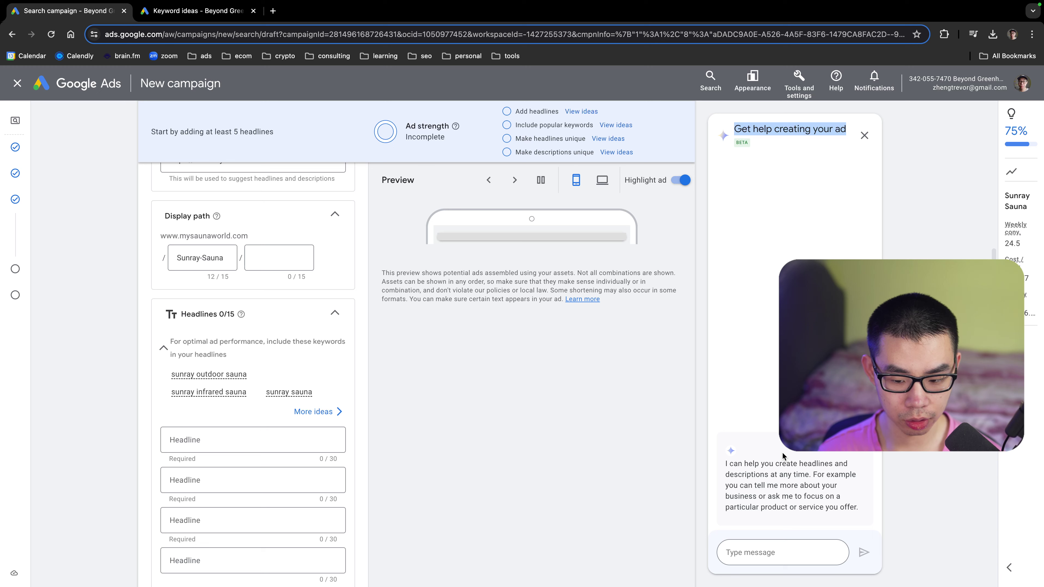
Ask the ad chat assistant "Help me write 10 headlines for a ad group targeting sunray sauna" and read its reply
left_click(769, 551)
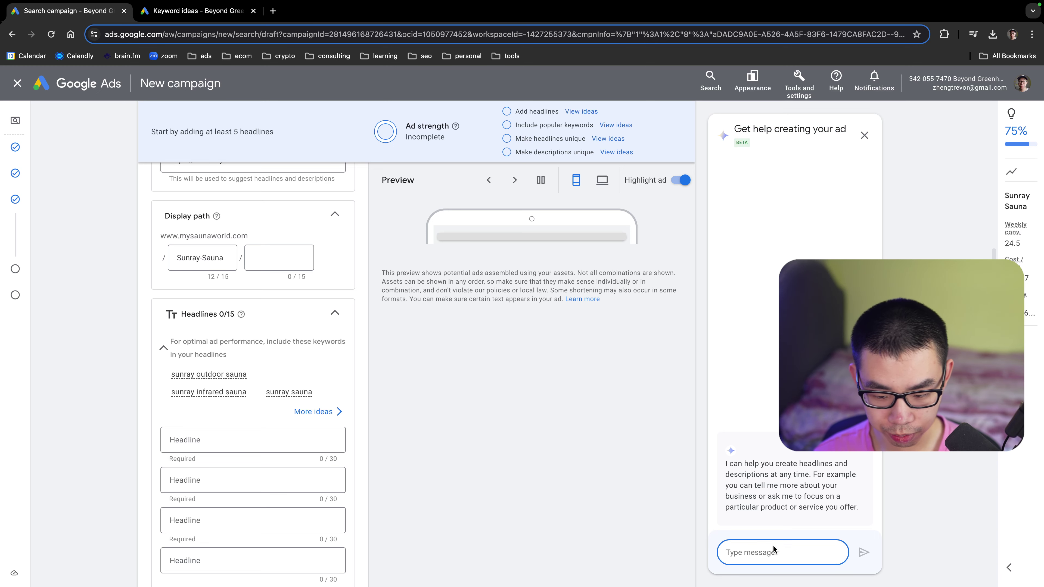
type("Create")
key("super+a")
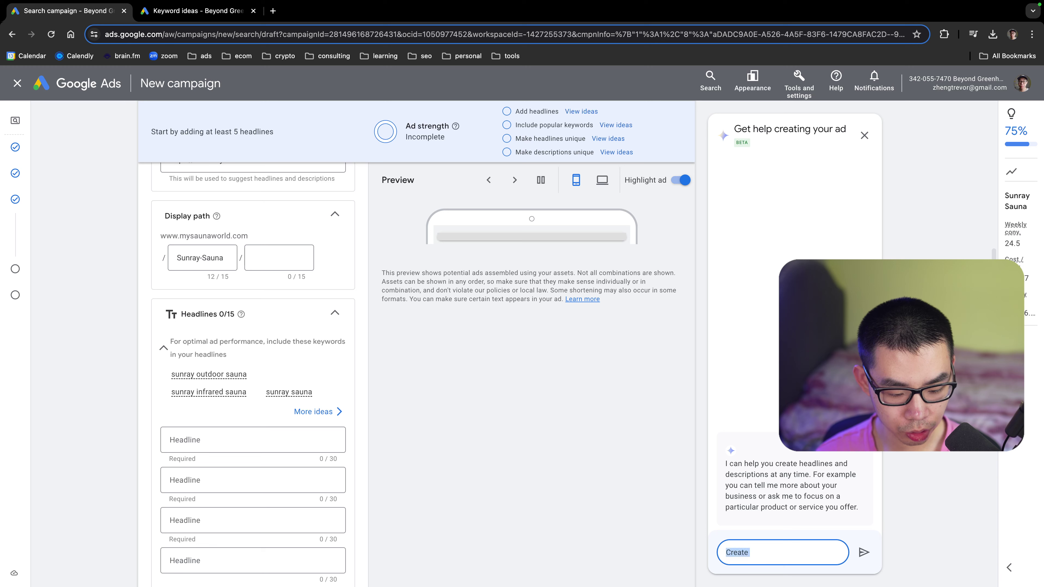
key("BackSpace")
type("Help me write 10 headli")
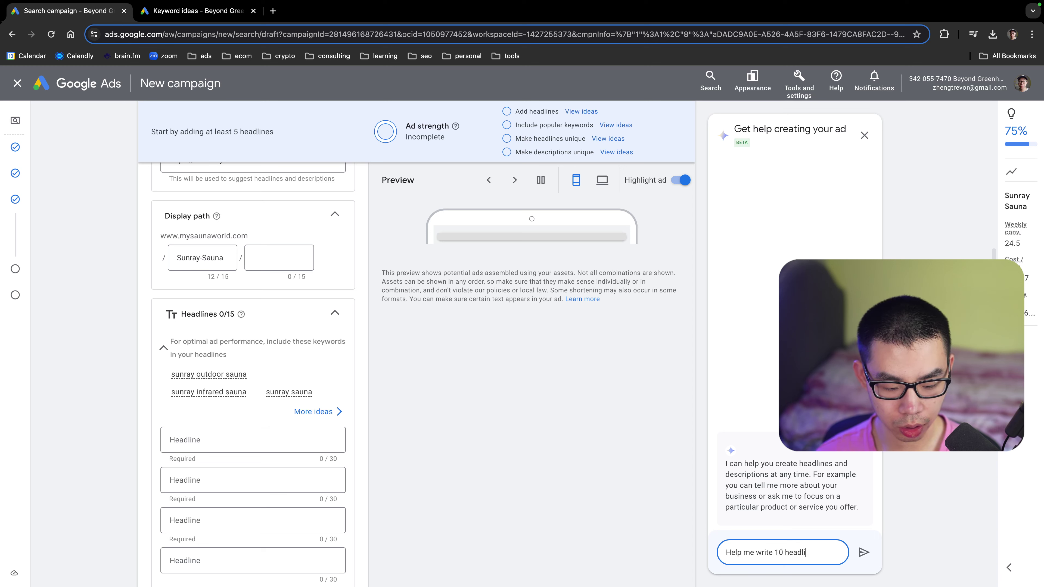
type("nes for a ad gr")
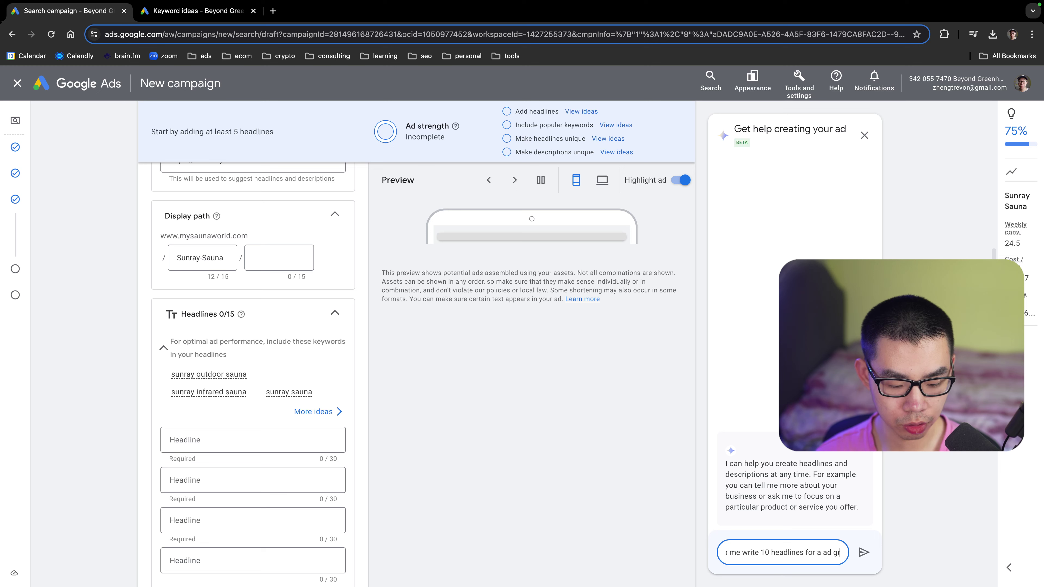
type("oup targeting sunr")
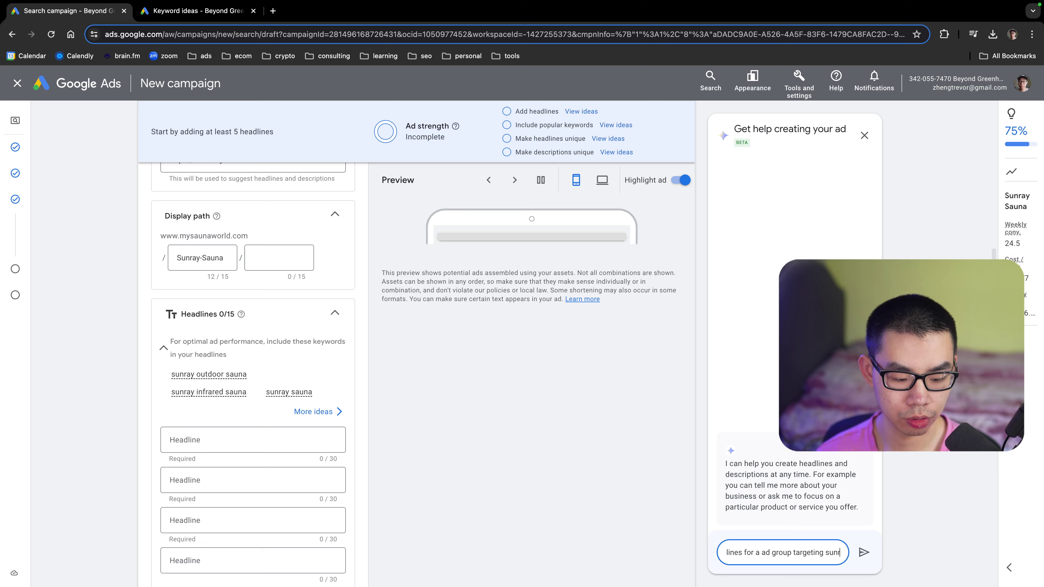
type("ay sauna")
key("Return")
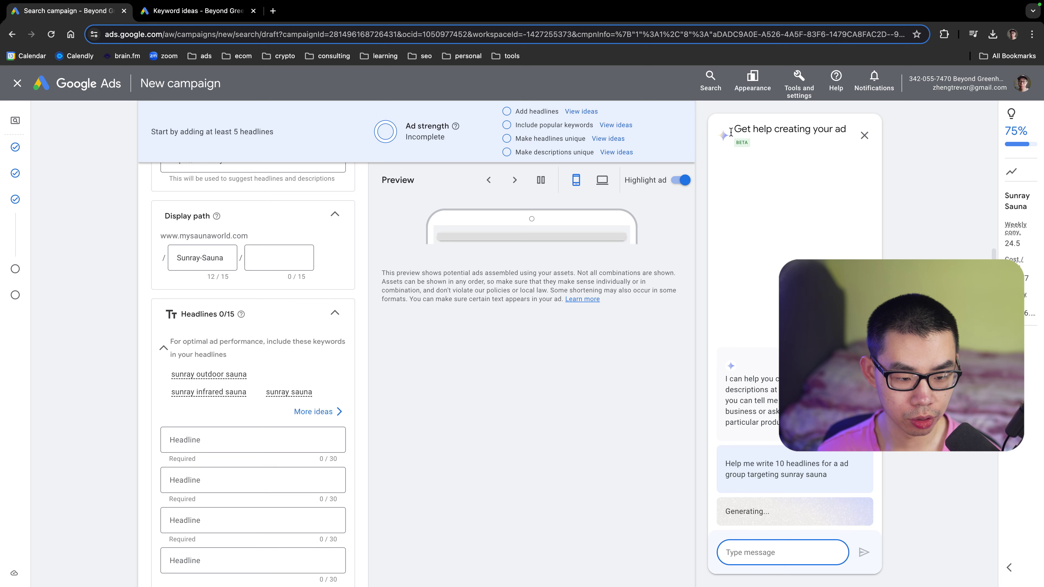
scroll(253, 375, "down", 1)
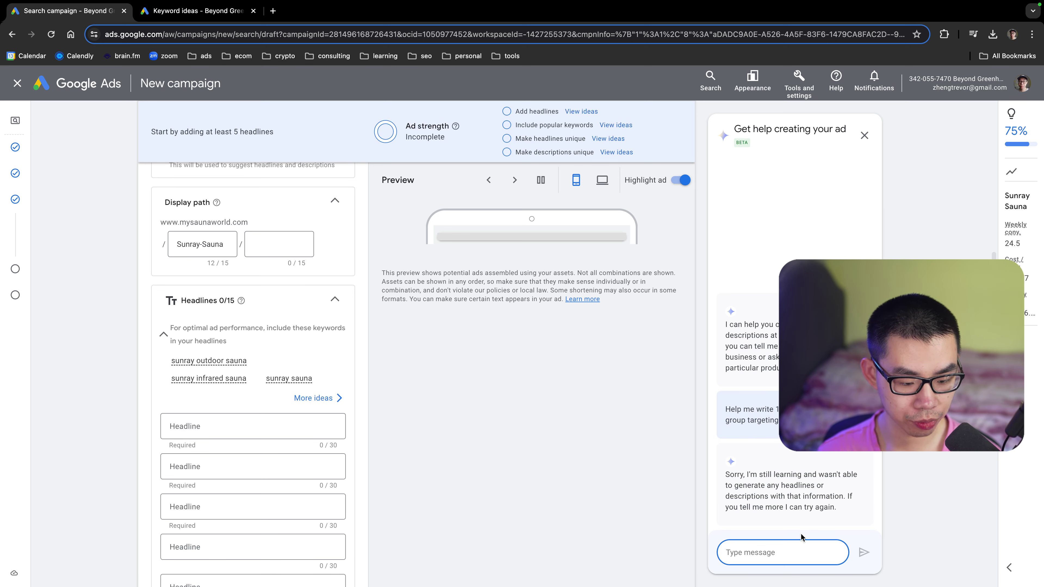
left_click_drag(847, 514, 737, 476)
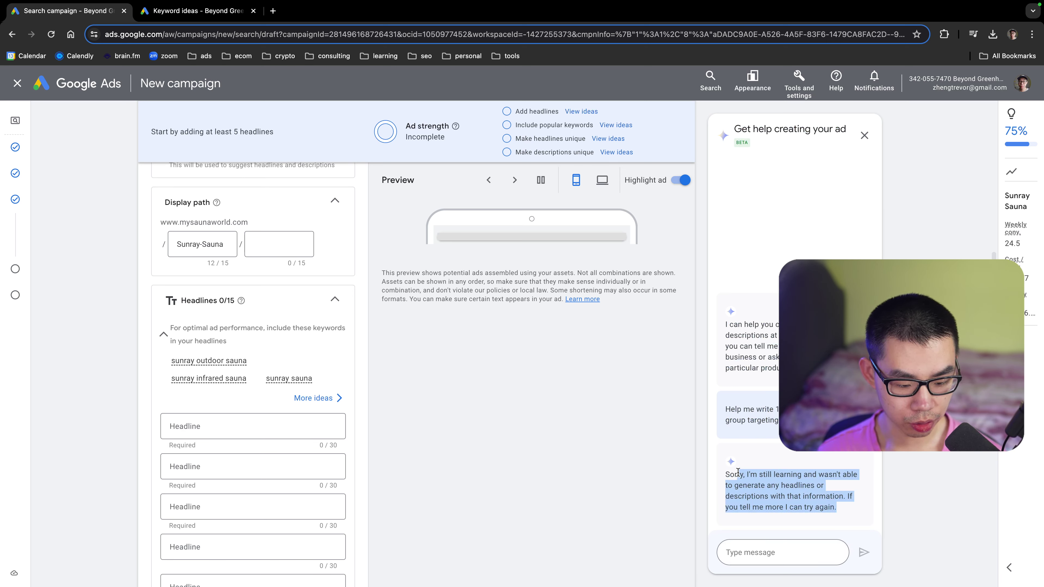
Enter "Buy Sunray Sauna Online Today" as the ad's first headline
scroll(921, 453, "down", 2)
left_click(290, 361)
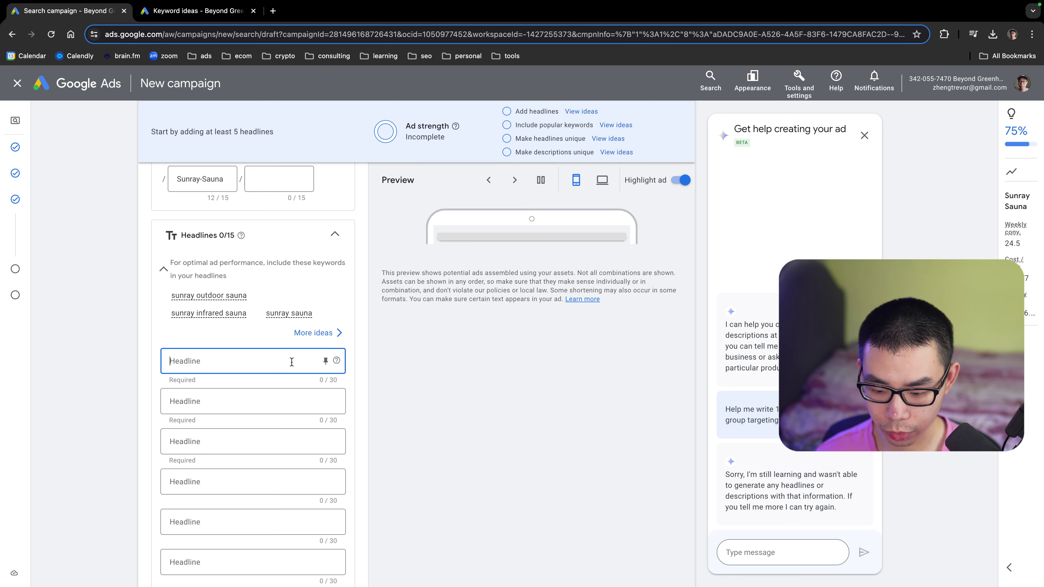
type("Buy S")
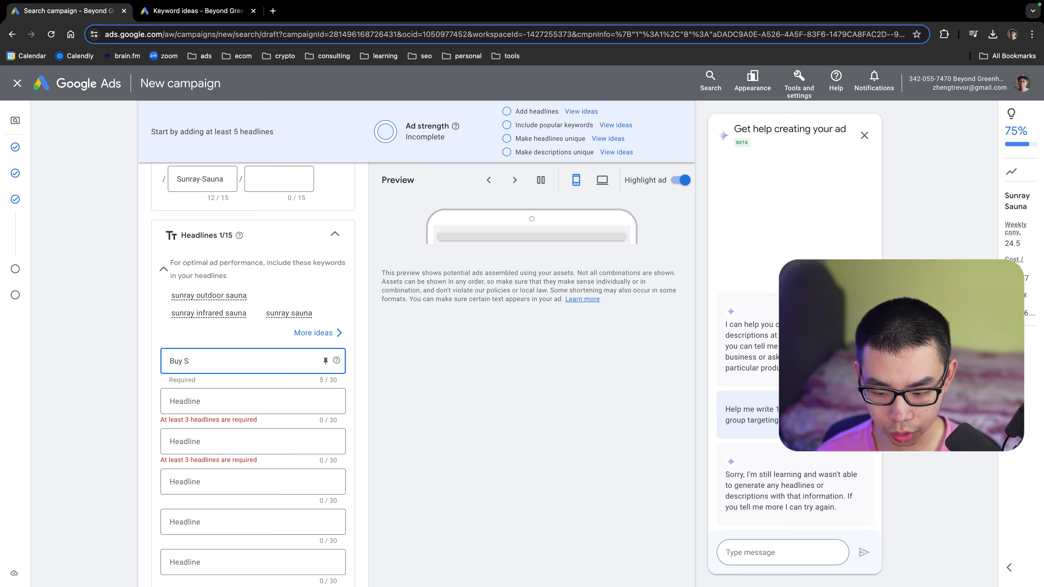
type("unray S")
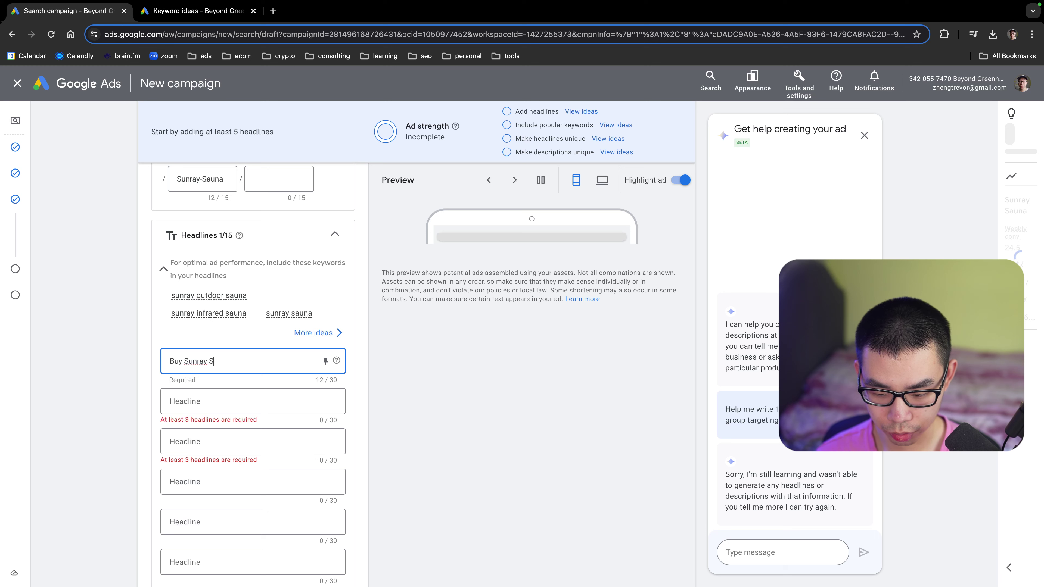
type("auna O")
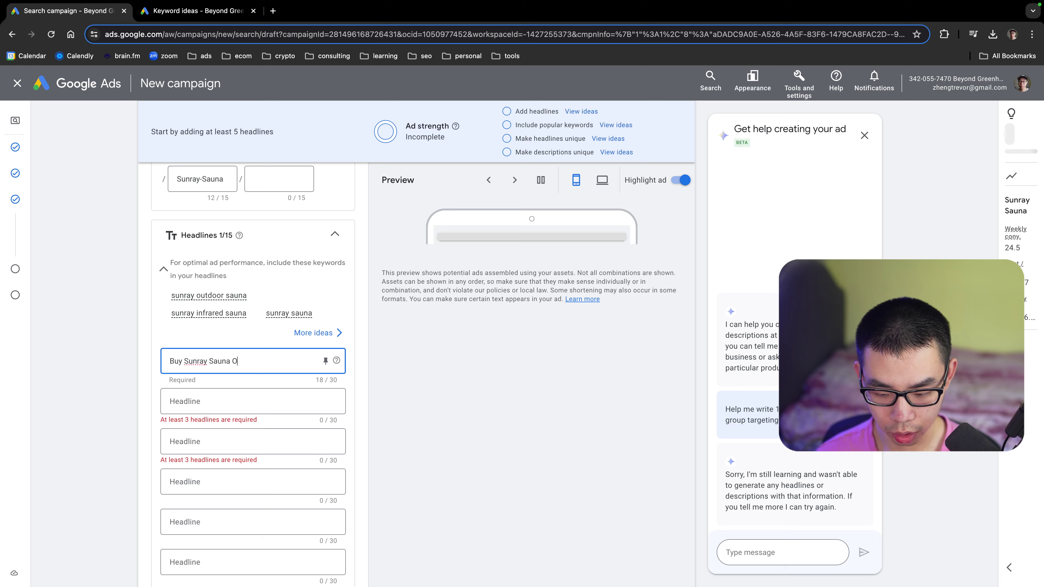
type("nline Today")
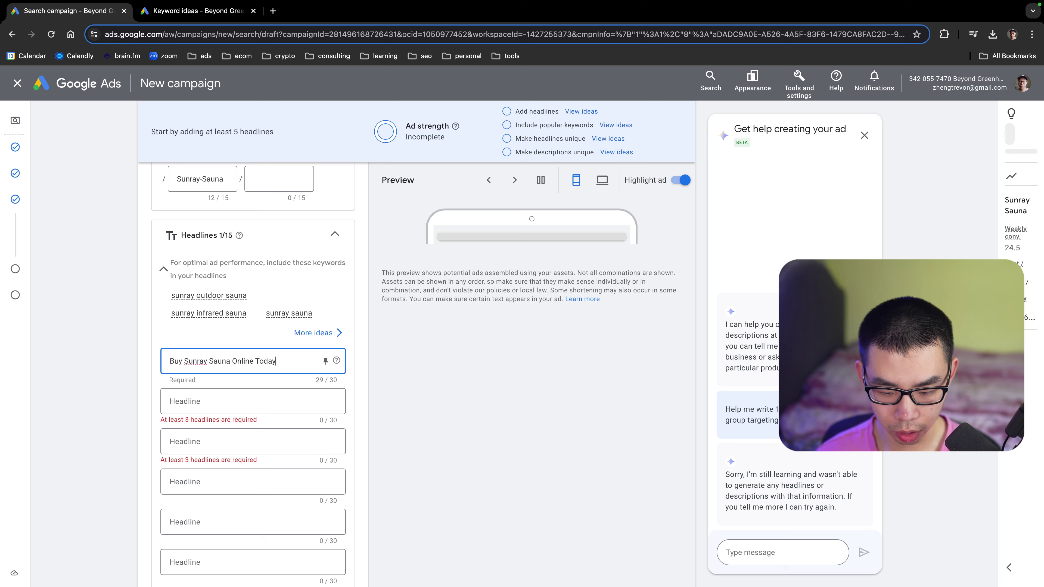
Enter "Shop Sunray Infrared Sauna" as the second headline, checking the wording against the ad group's keyword list
left_click(258, 399)
type("Shop S")
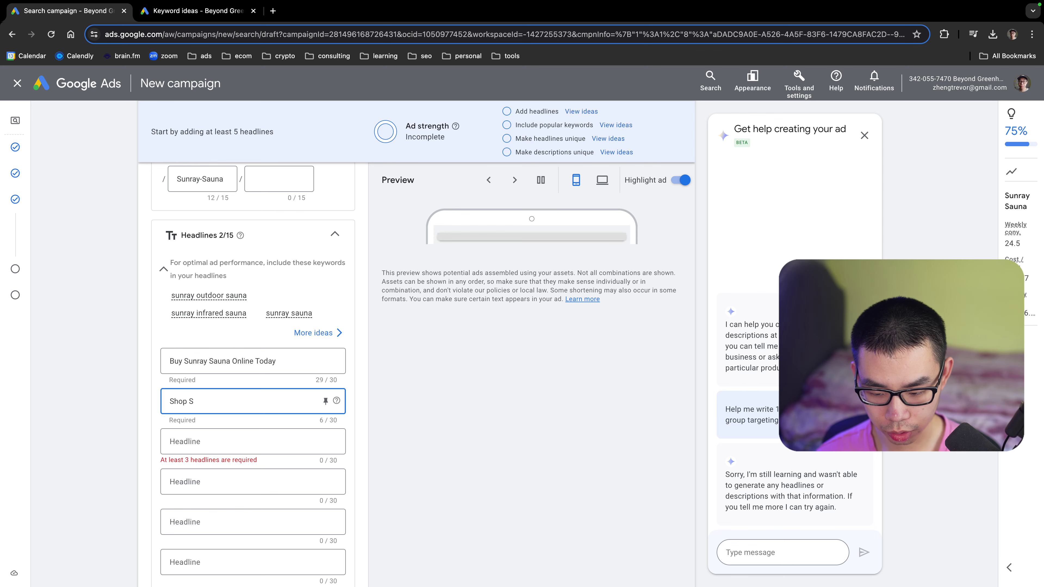
type("unray Sauna")
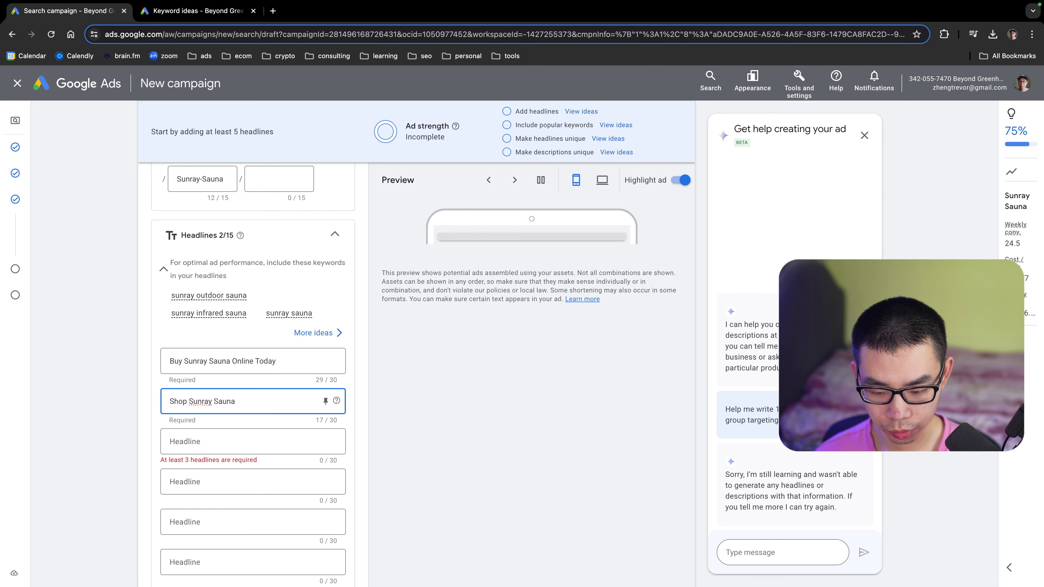
scroll(260, 403, "up", 15)
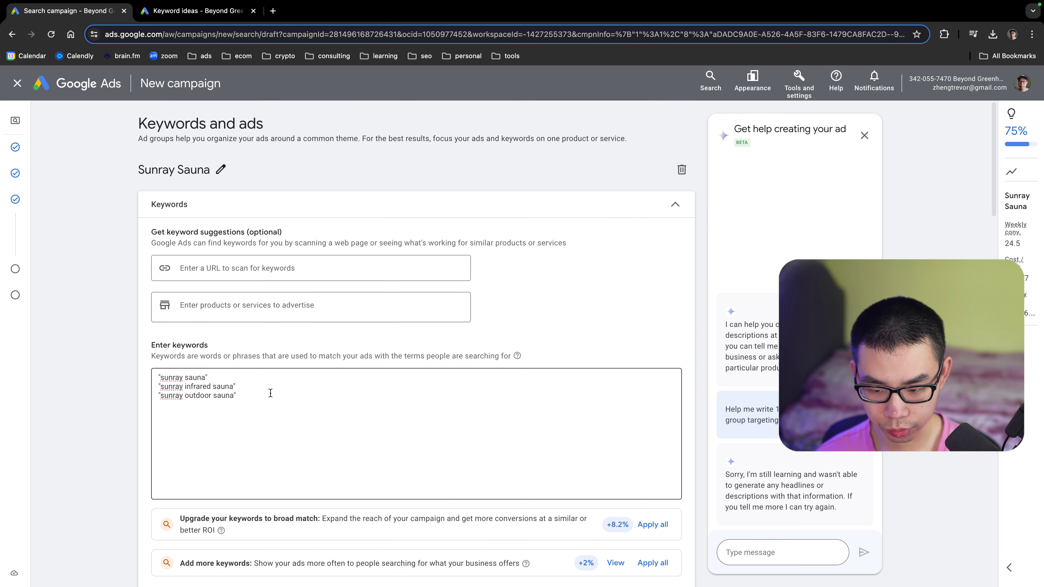
scroll(206, 398, "down", 15)
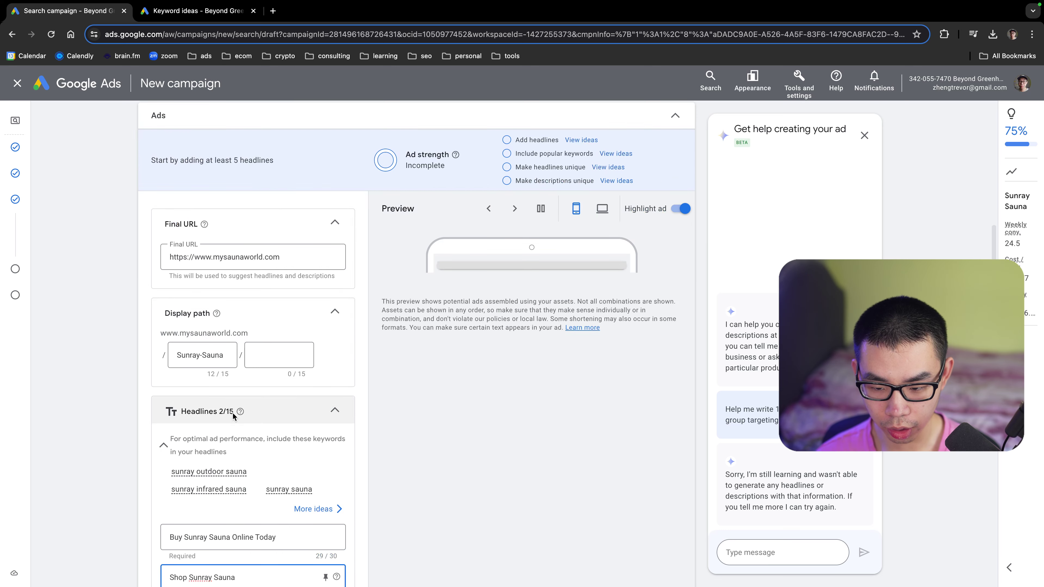
double_click(224, 347)
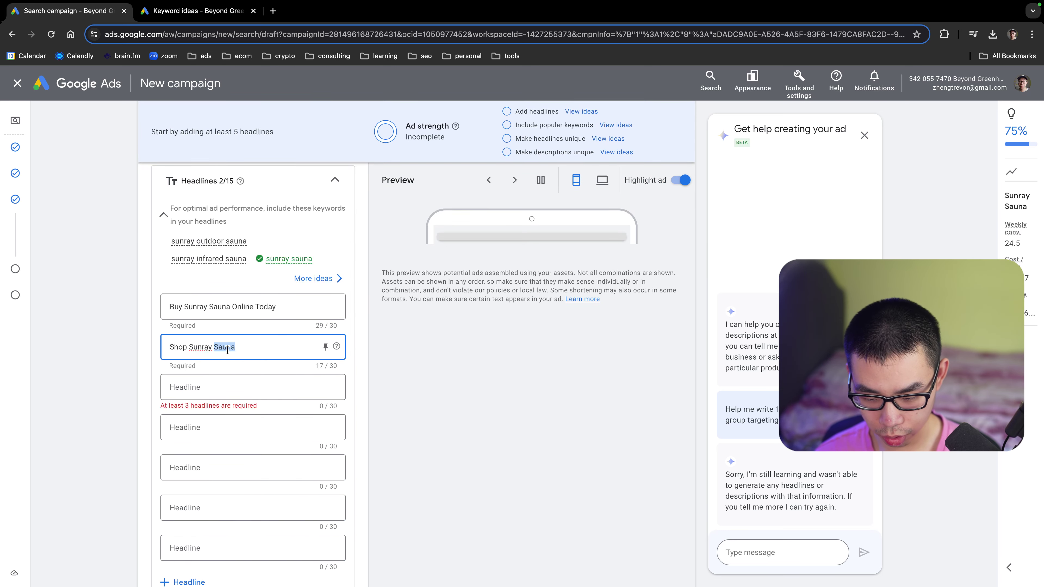
type("Inf")
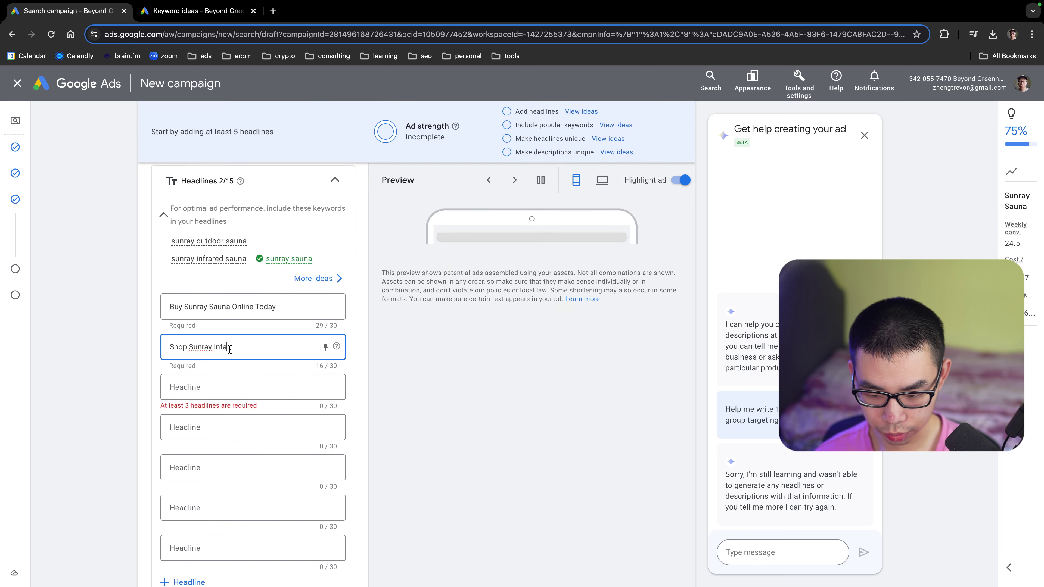
scroll(235, 349, "up", 15)
scroll(240, 345, "down", 15)
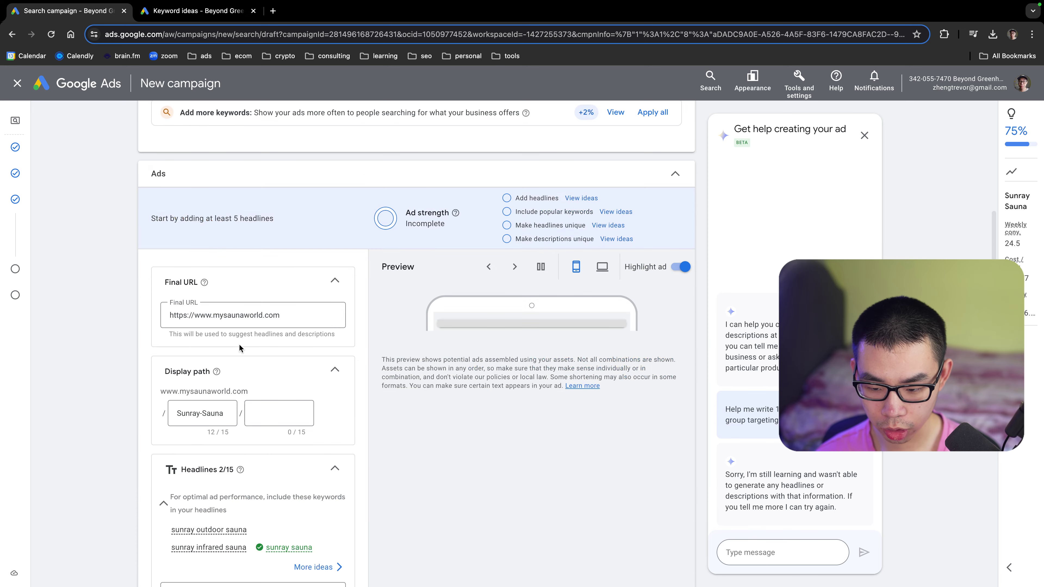
type("frared S")
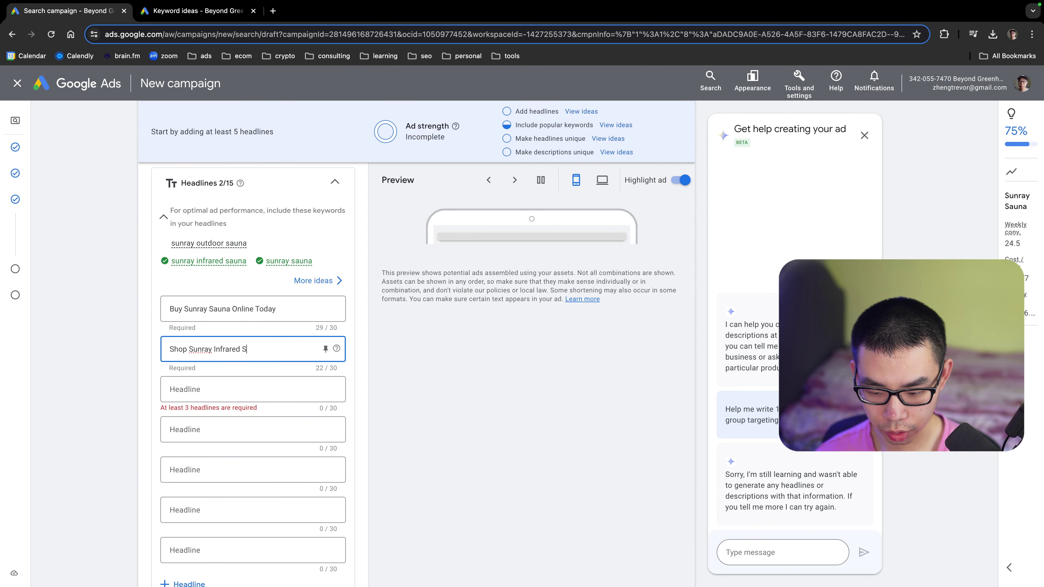
type("auna")
Enter "Shop Sunray Outdoor Saunas" as the third headline and make the second one plural, "Shop Sunray Infrared Saunas"
left_click(240, 380)
type("Shop")
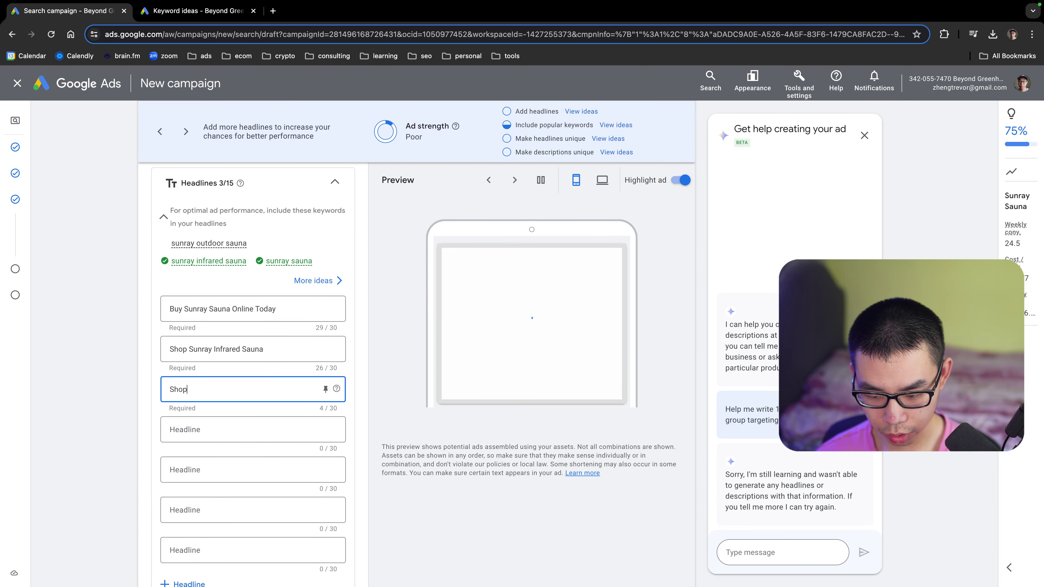
type(" Sunray O")
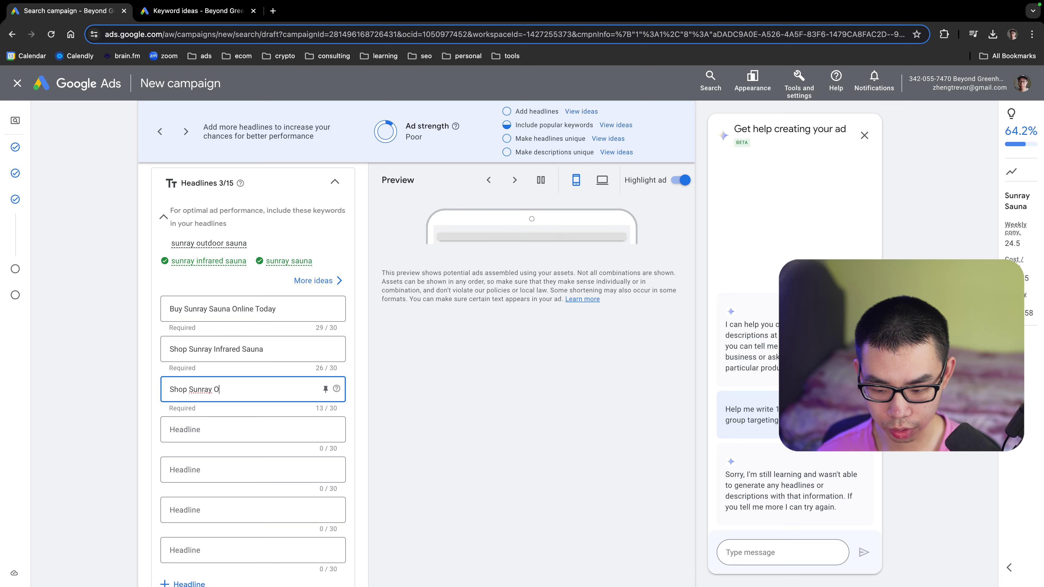
type("utdoor Saunas")
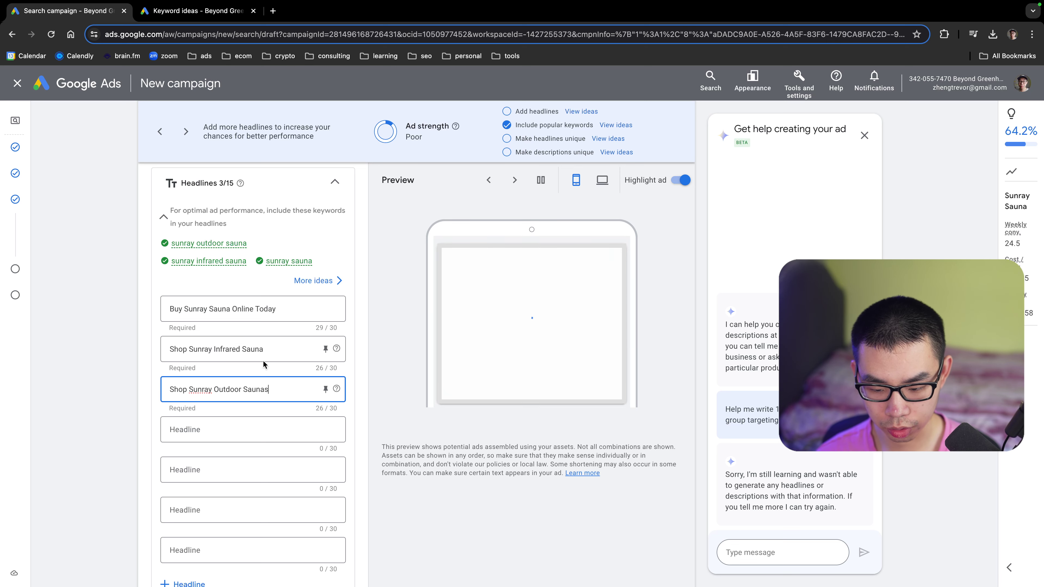
left_click(263, 354)
type("s")
Enter "Sunray Saunas On Sale Online" as the fourth headline
left_click(202, 432)
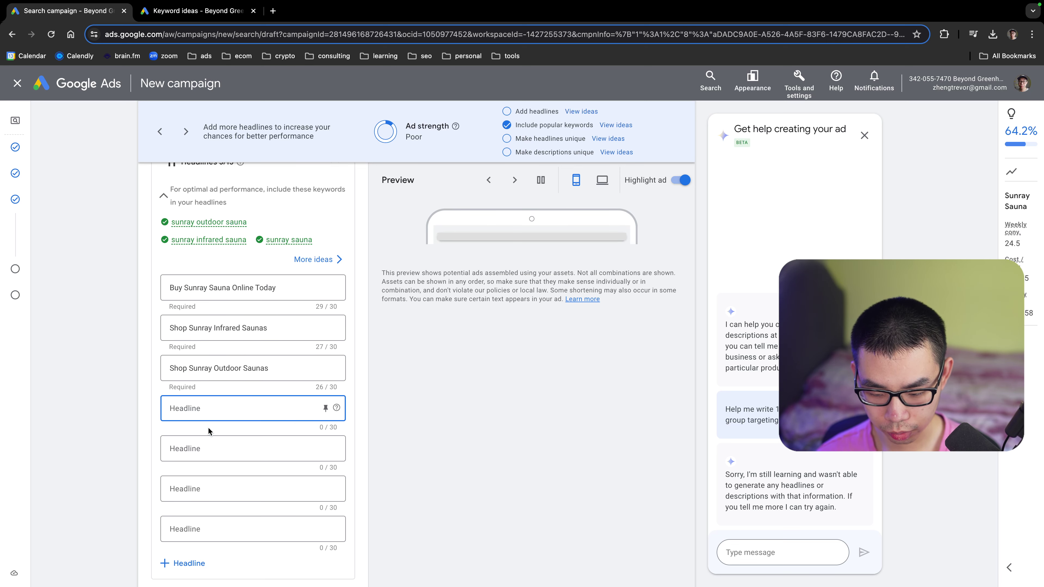
type("Sunr")
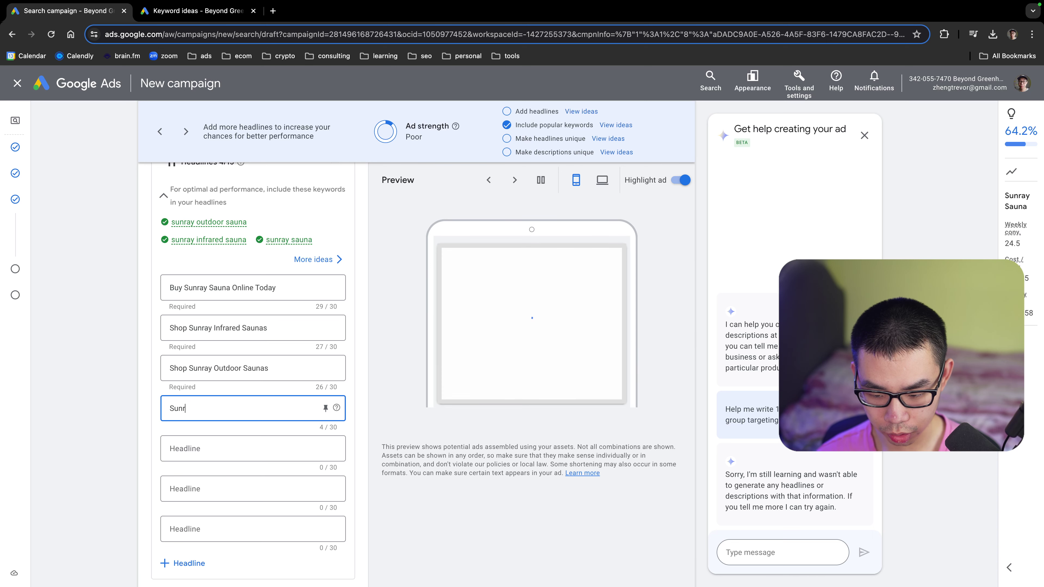
type("ay Saunas On Sale")
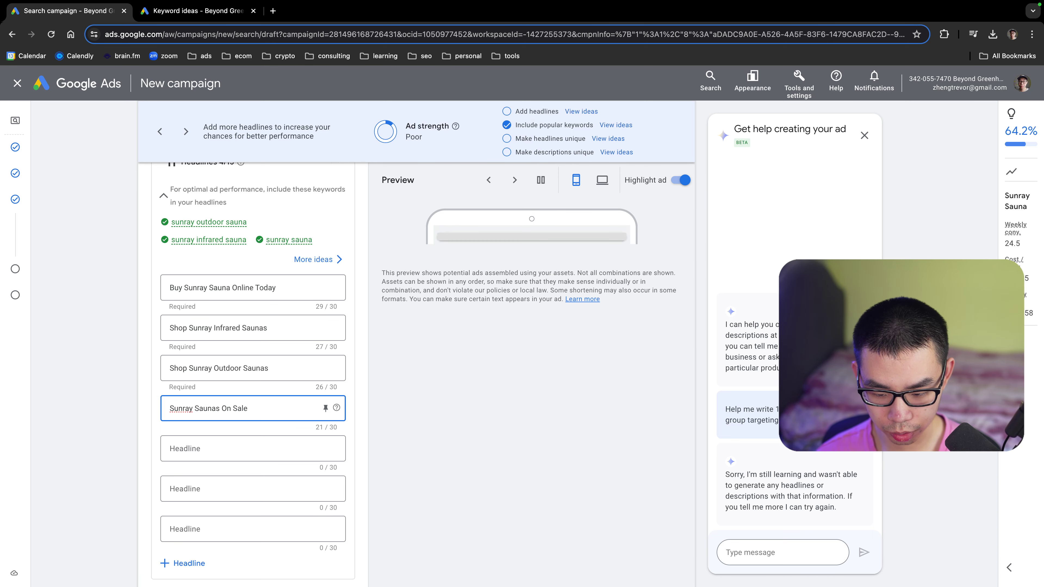
type(" Online")
Check the suggested headline ideas for the ad and leave them without adding any
scroll(227, 425, "down", 3)
left_click(214, 335)
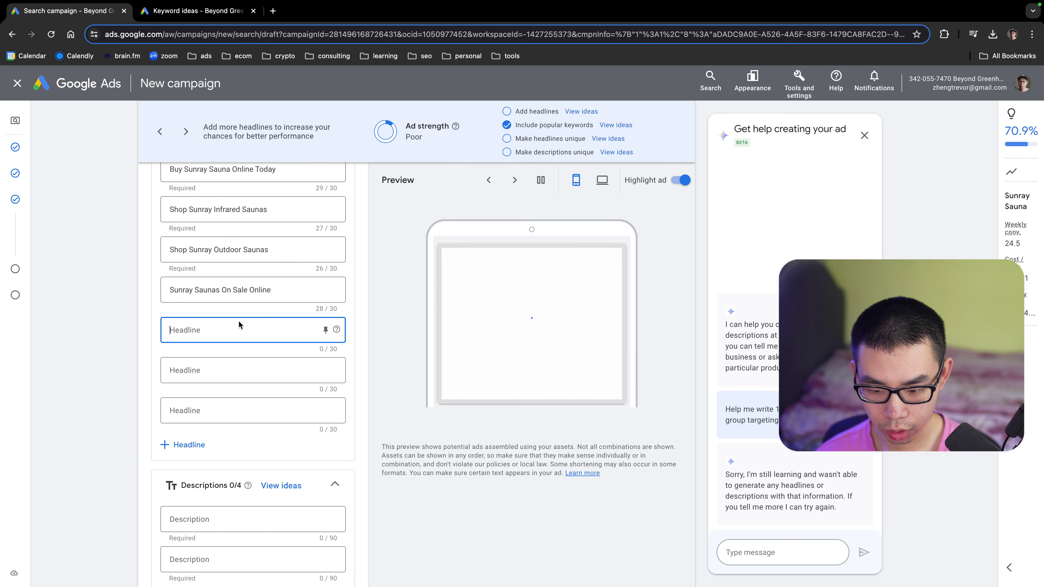
scroll(238, 320, "up", 5)
left_click(322, 329)
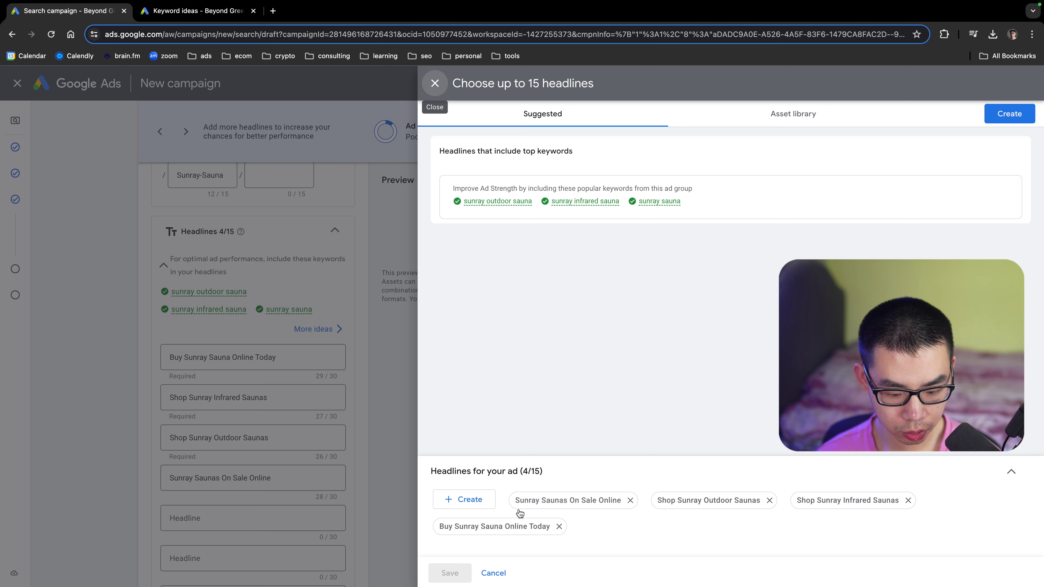
mouse_move(652, 210)
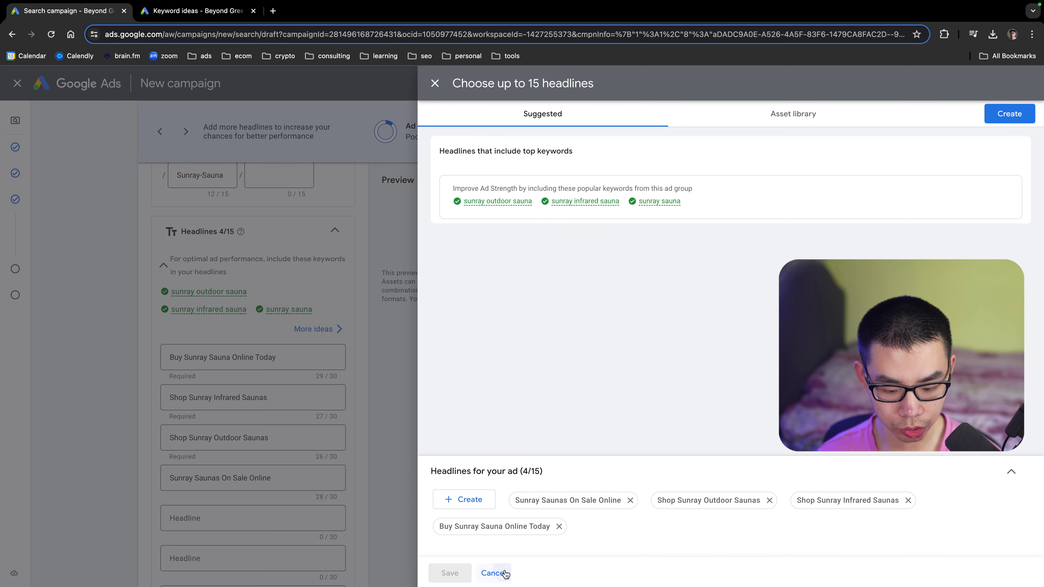
left_click(493, 573)
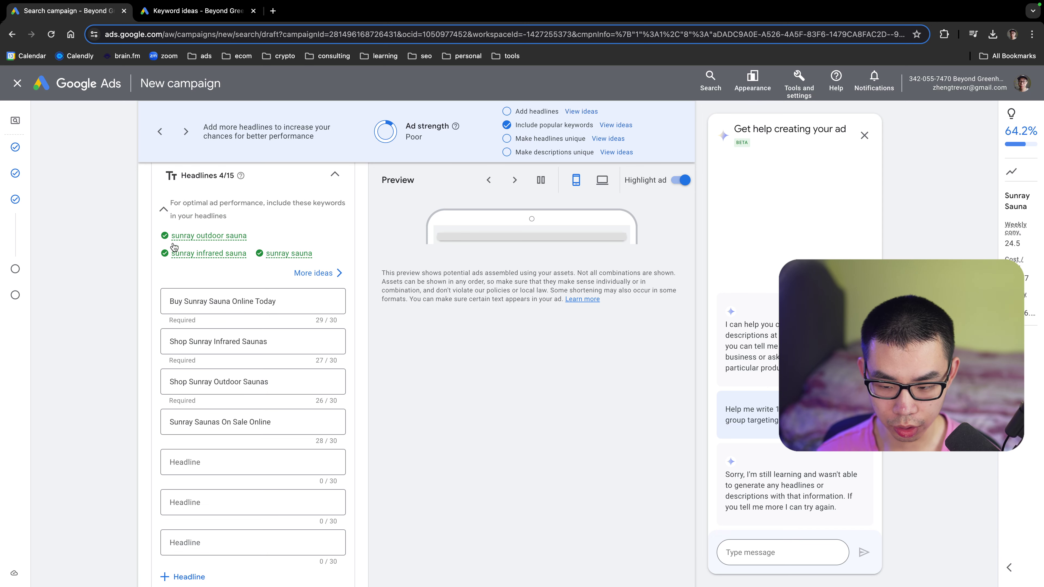
scroll(242, 254, "up", 10)
scroll(216, 348, "down", 13)
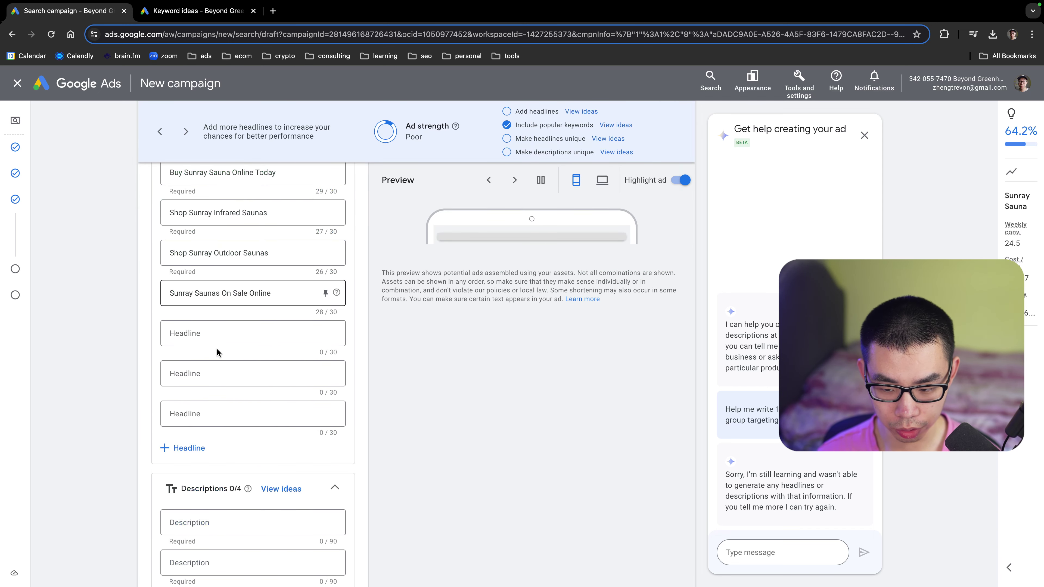
left_click(197, 332)
type("Su")
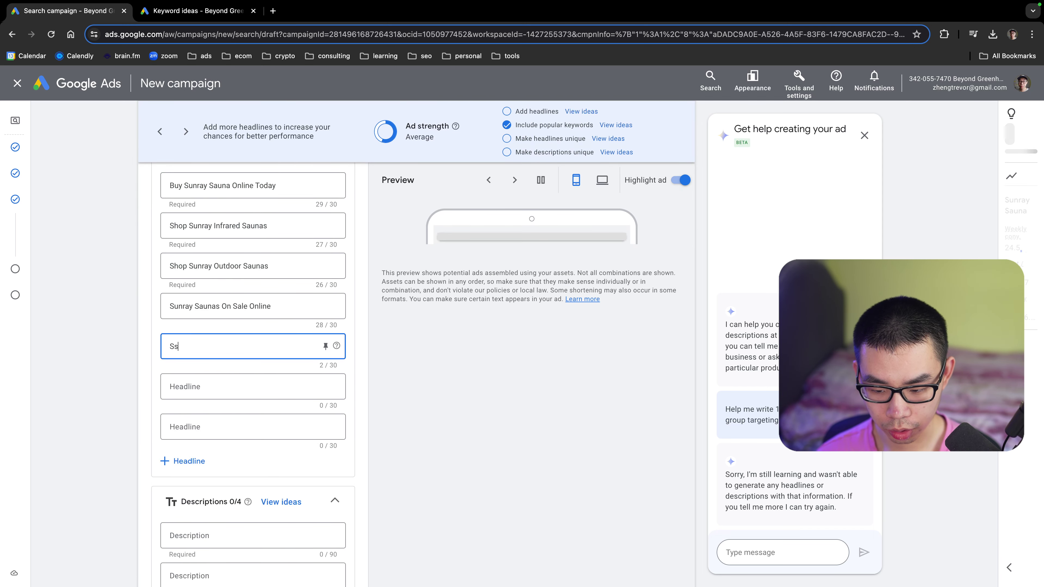
type("nray")
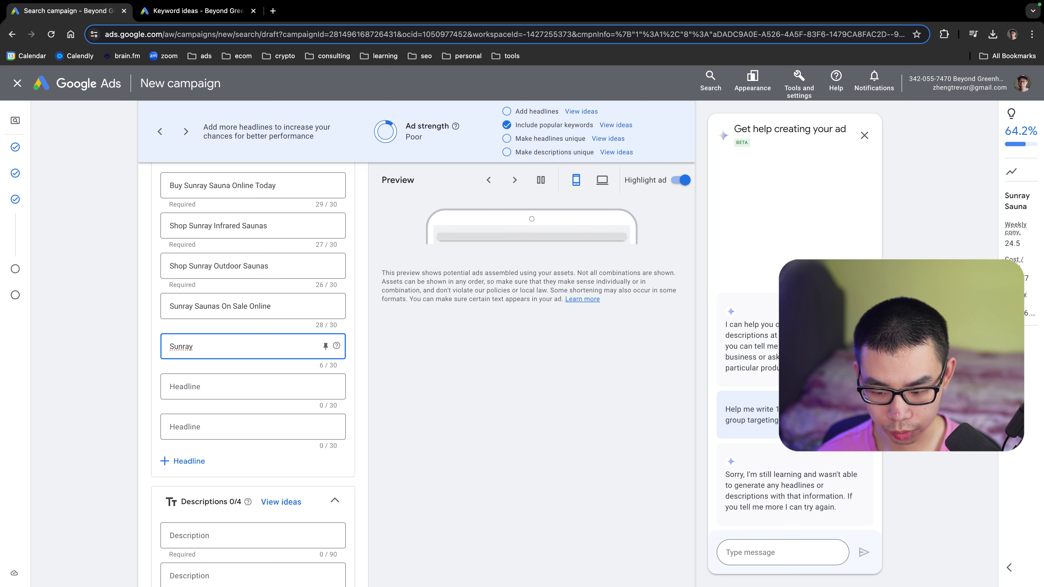
type(" Sauna")
key("ctrl+a")
key("BackSpace")
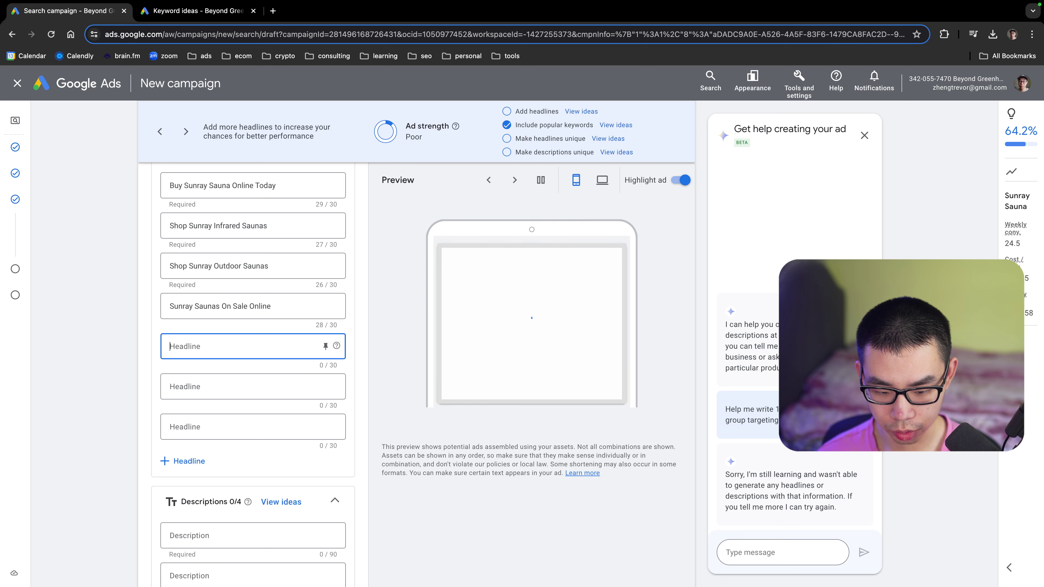
Enter "Sauna Sale At My Sauna World" as the fifth headline, keeping it within the 30-character limit
type("Saunas O")
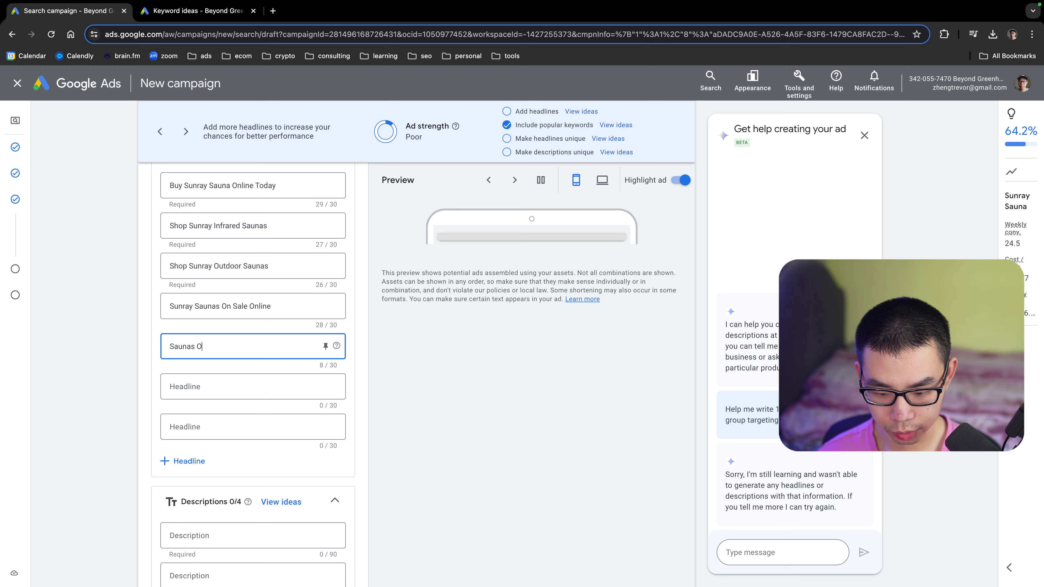
type("n Sale At")
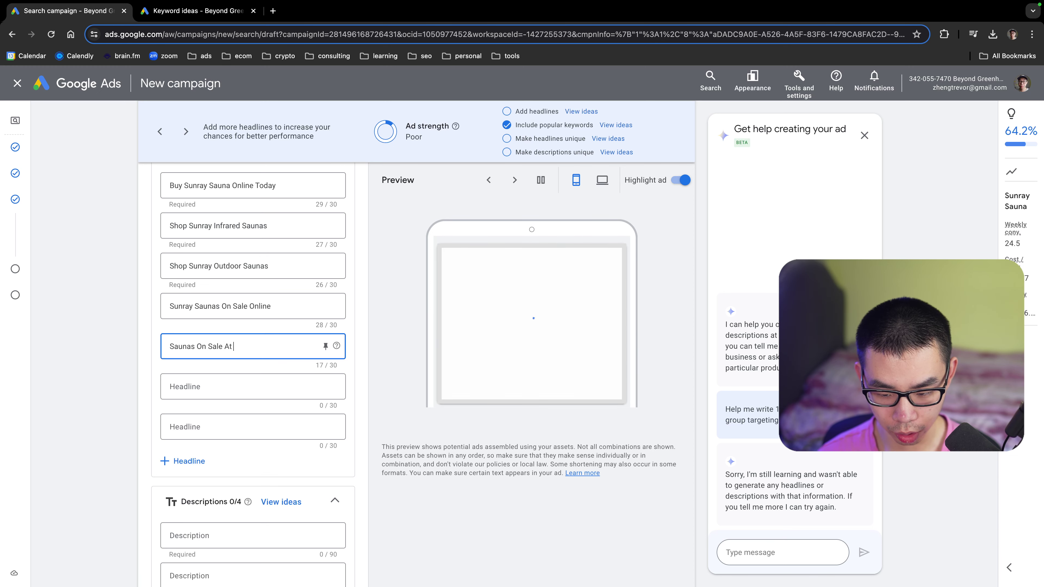
type(" My Sauna World")
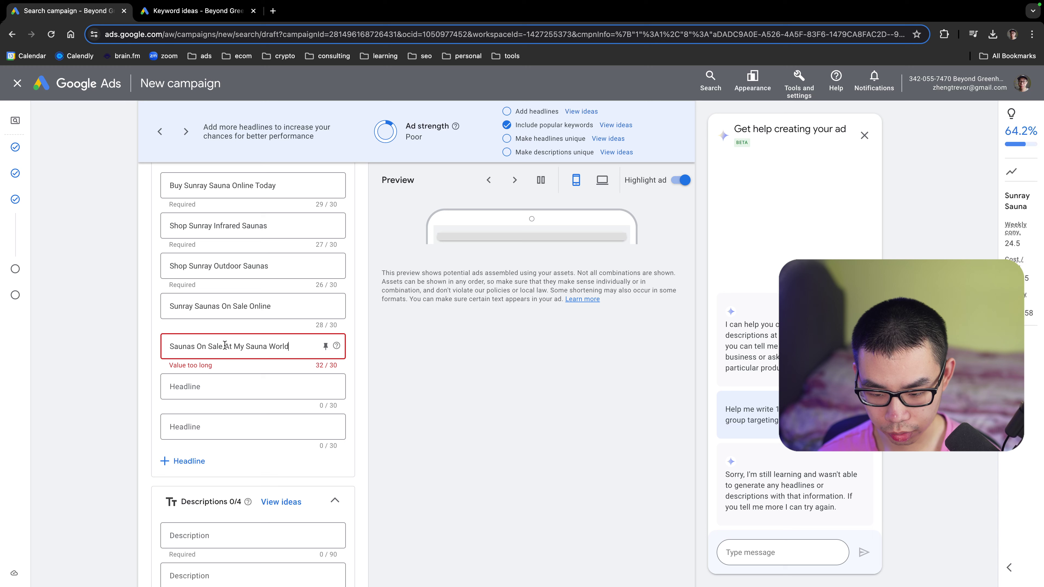
left_click_drag(198, 343, 209, 343)
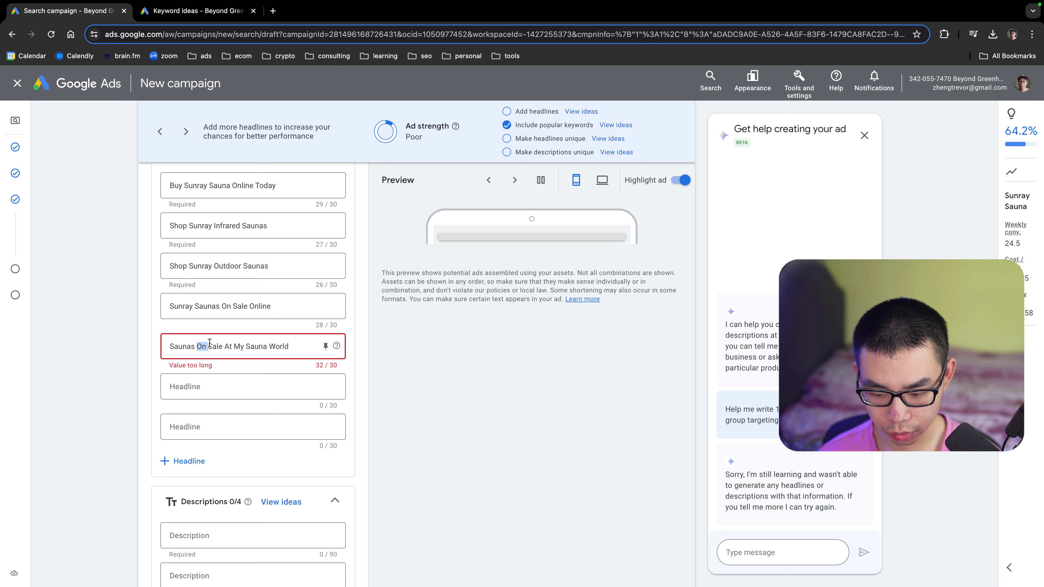
key("BackSpace")
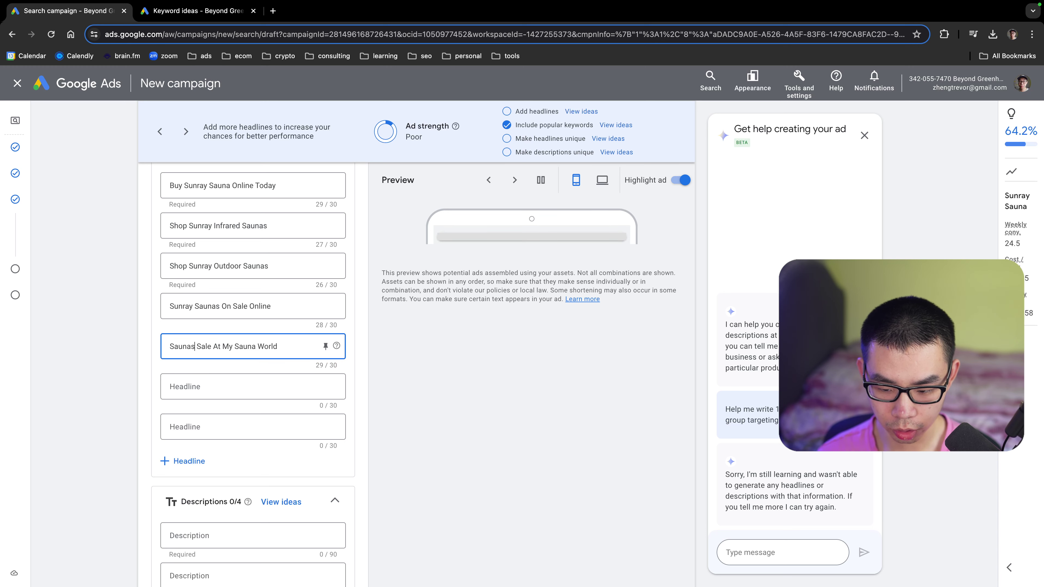
key("BackSpace")
Enter "Free Shipping On All Saunas" as the sixth headline of the ad
left_click(261, 376)
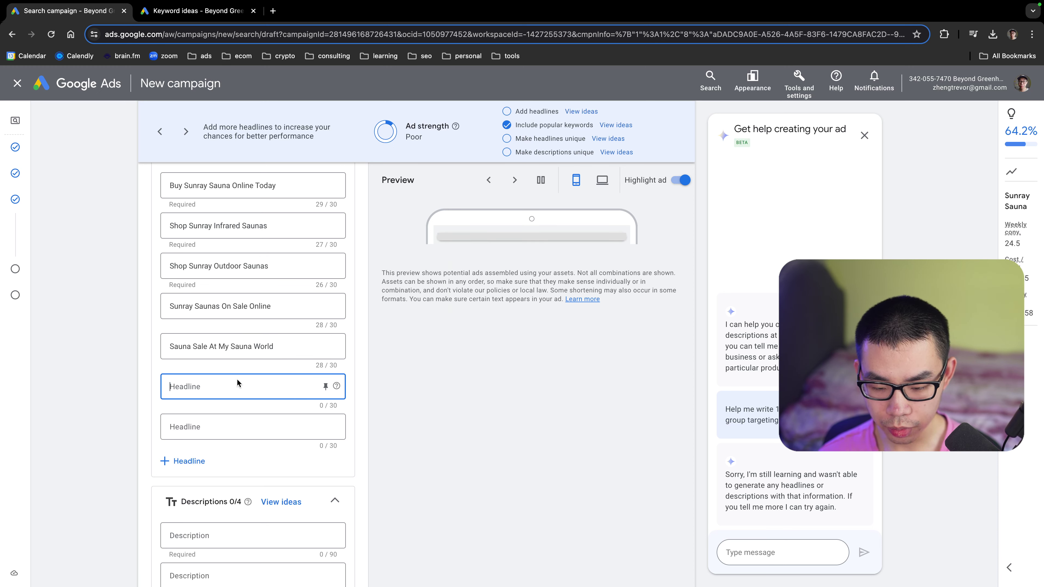
type("Free Sh")
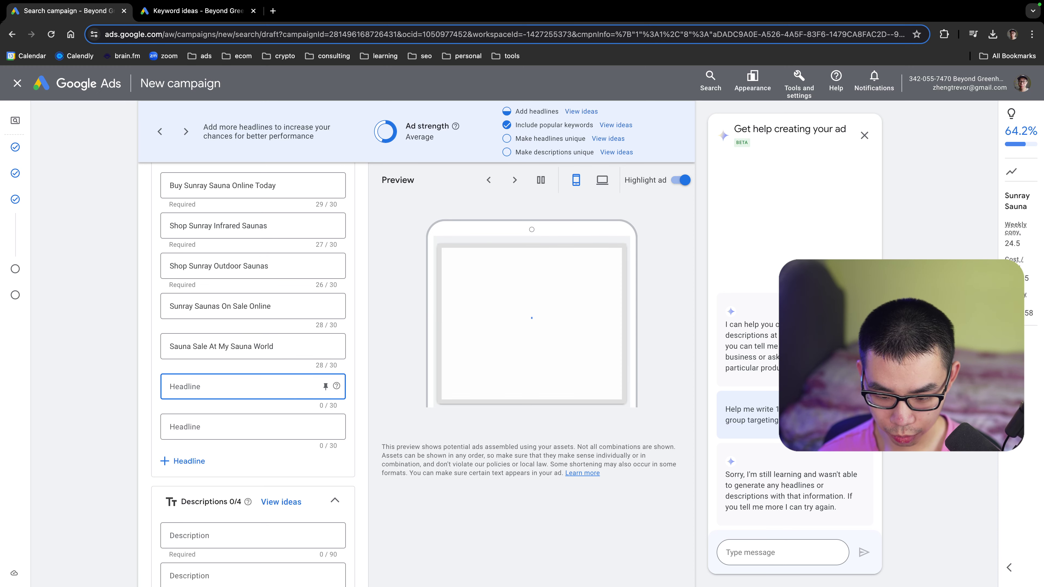
type("ipping")
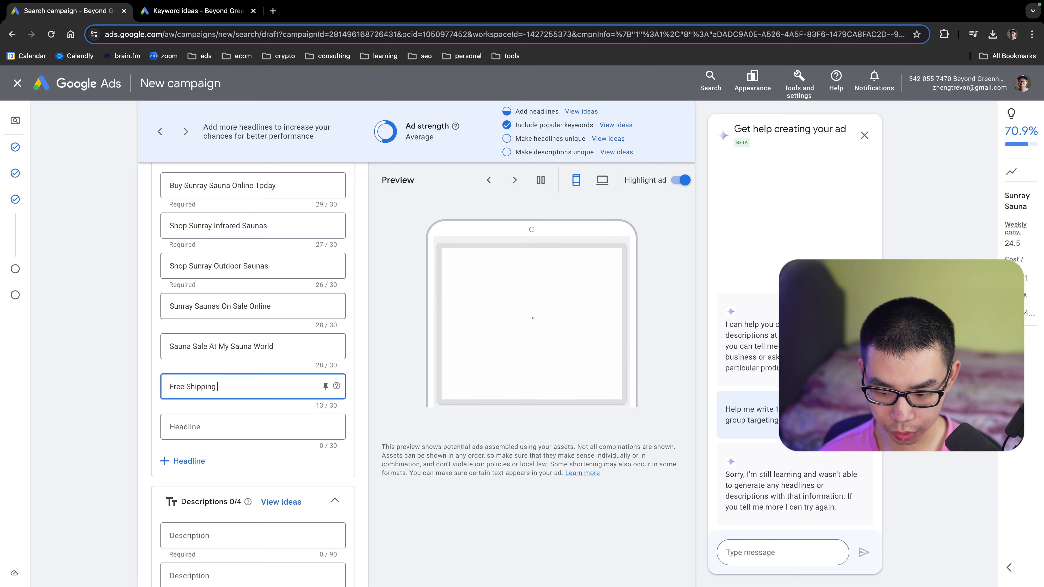
type(" On All Saunas")
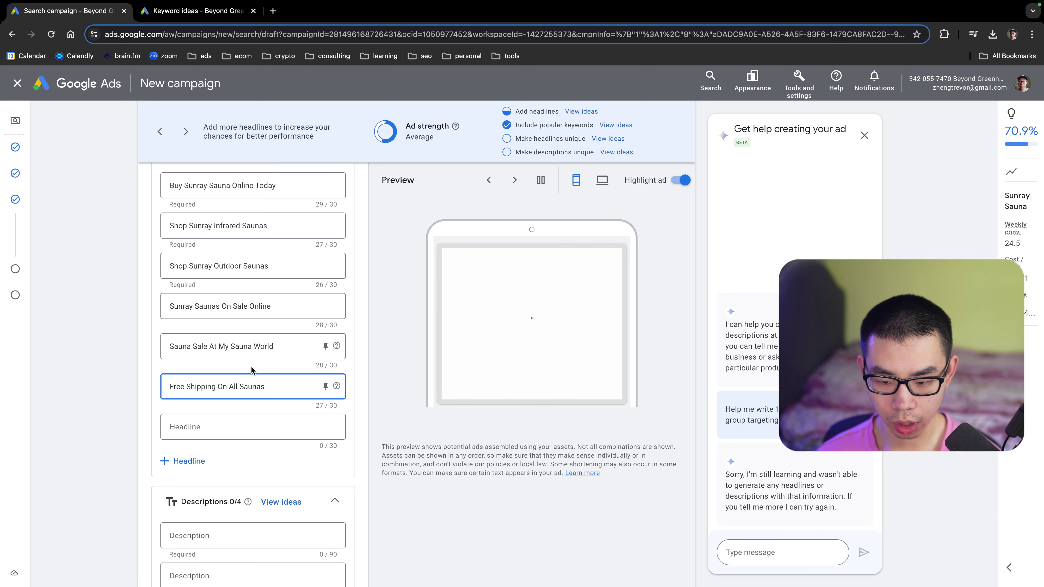
Review the headlines and the pin positions for "Buy Sunray Sauna Online Today", leaving it to show in any unpinned position
scroll(253, 369, "up", 1)
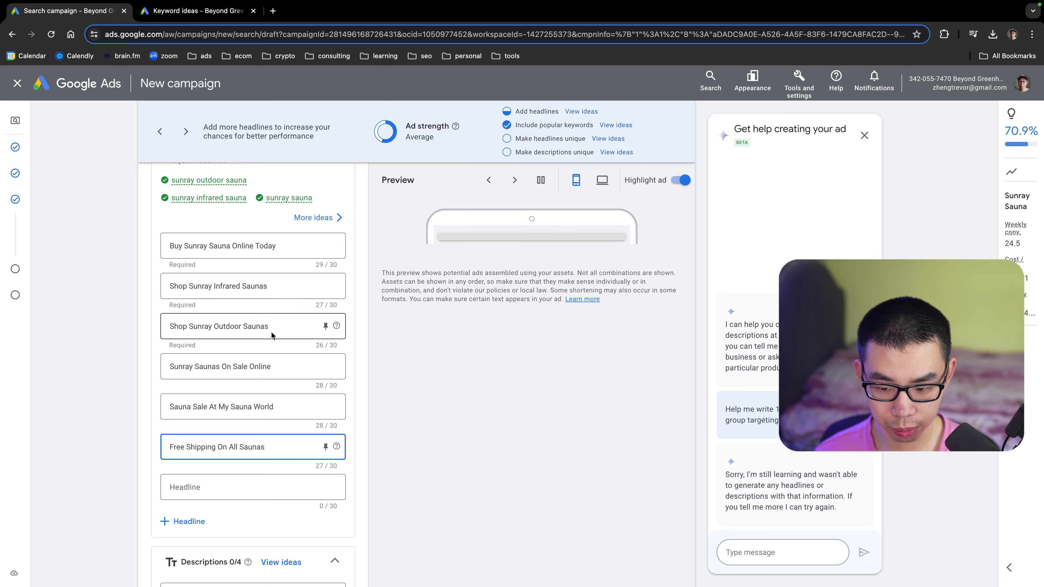
scroll(279, 297, "up", 1)
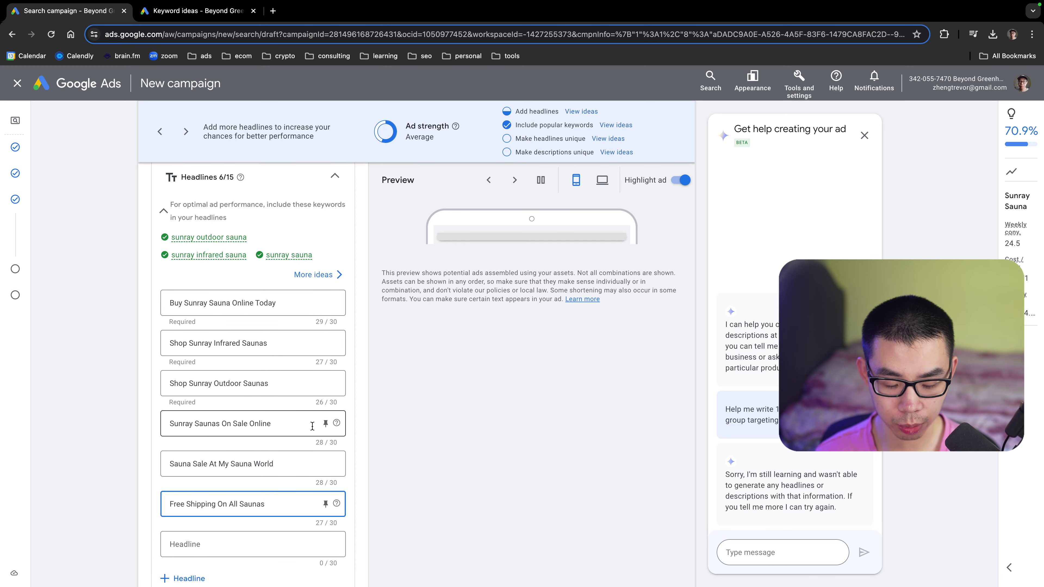
scroll(268, 373, "down", 1)
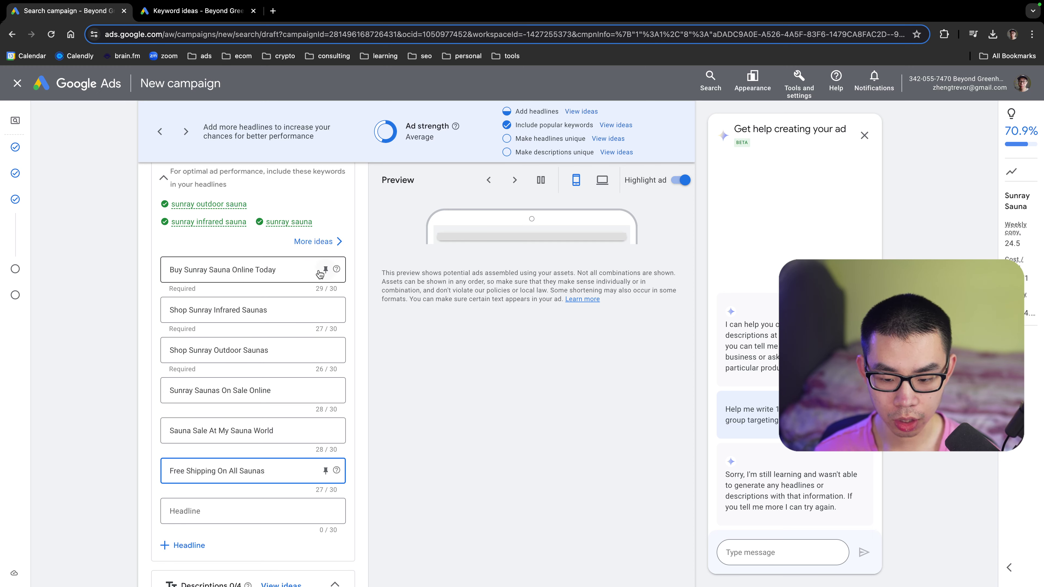
left_click(324, 271)
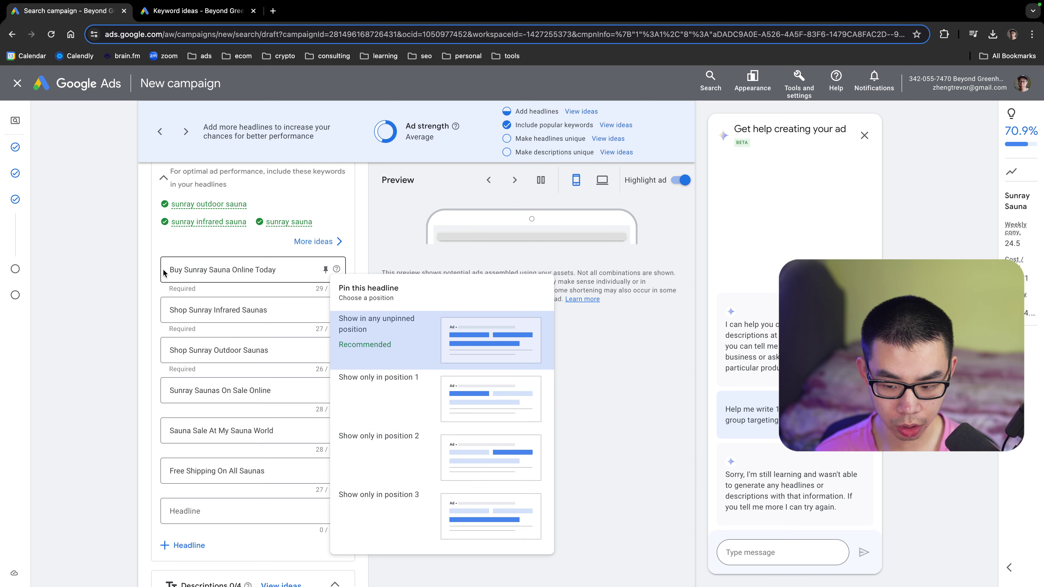
left_click_drag(162, 269, 407, 315)
left_click(406, 319)
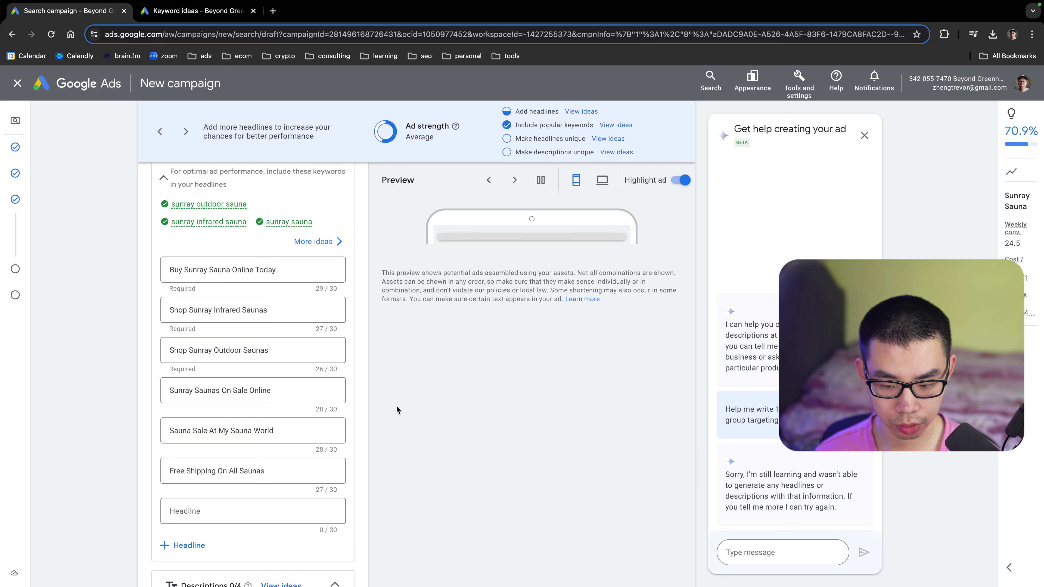
Enter "No Sales Tax On All Saunas" as the seventh headline of the ad
scroll(219, 425, "down", 5)
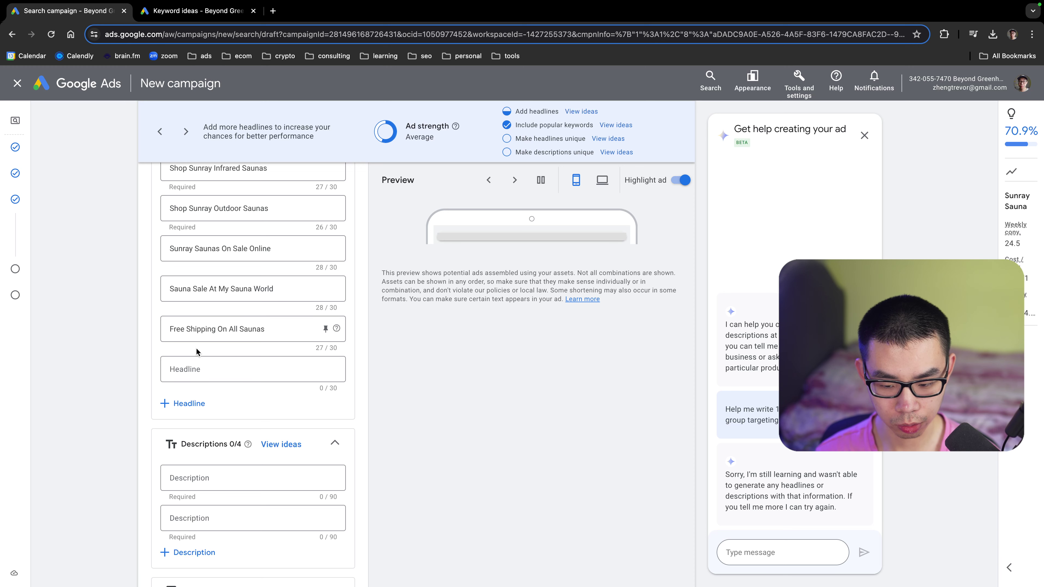
left_click(257, 369)
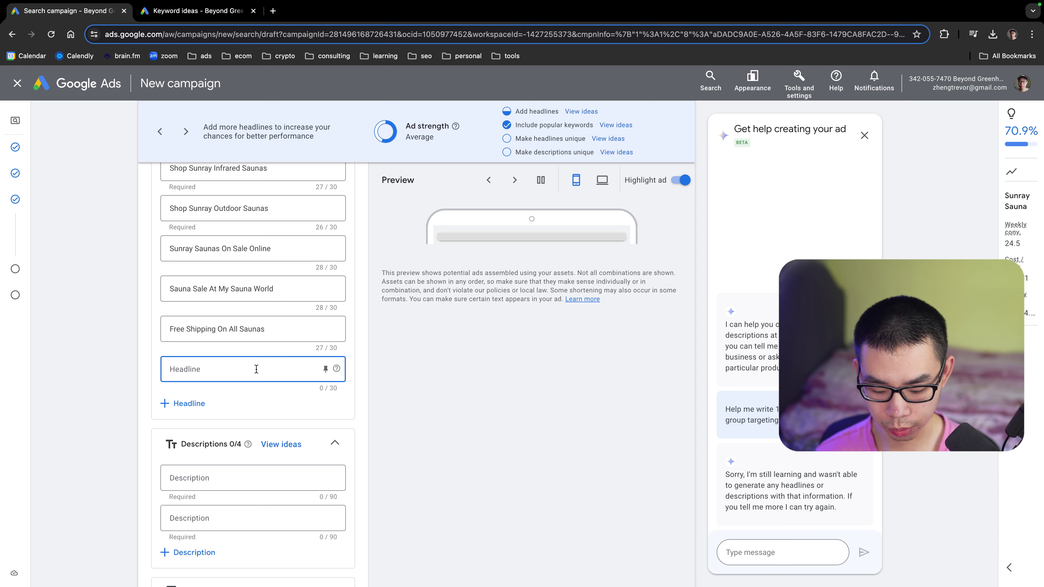
type("No Sales ")
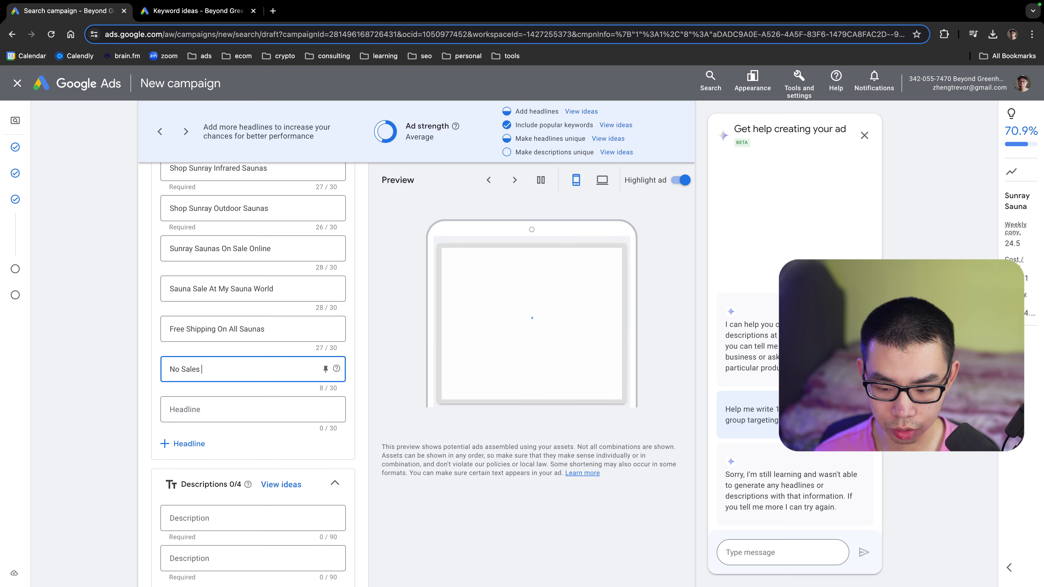
type("Tax")
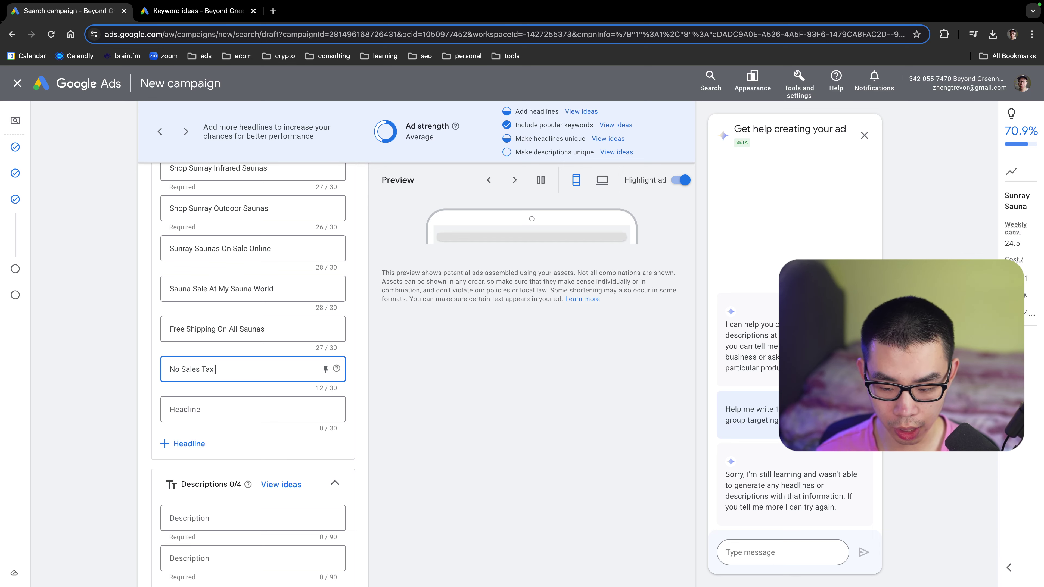
type(" On All Sau")
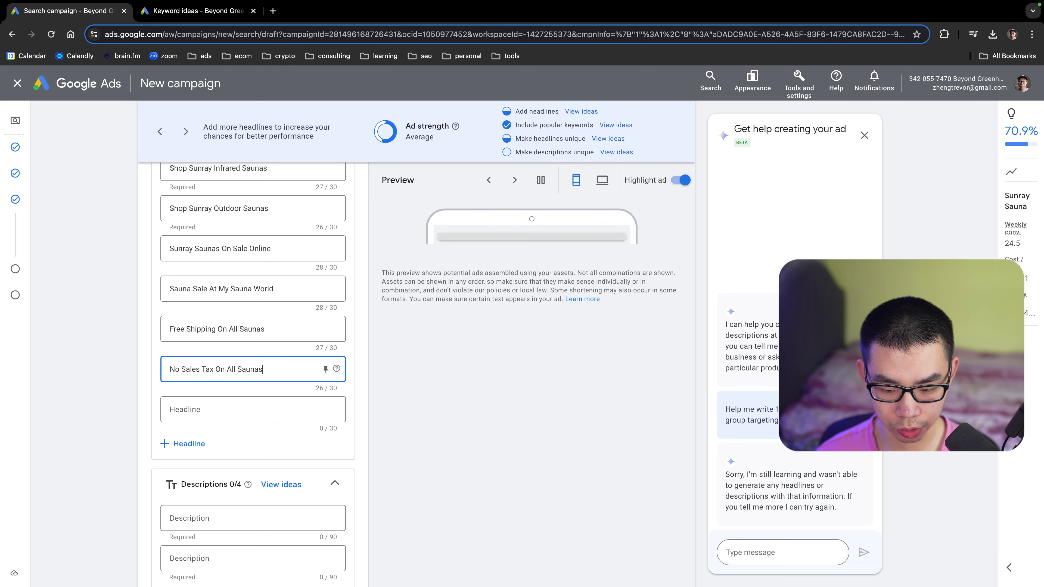
type("nas")
Enter "Shop Sunray Saunas Online at My Sauna World. Best Customer Service Online. Free Shipping" as the first description
scroll(270, 345, "down", 7)
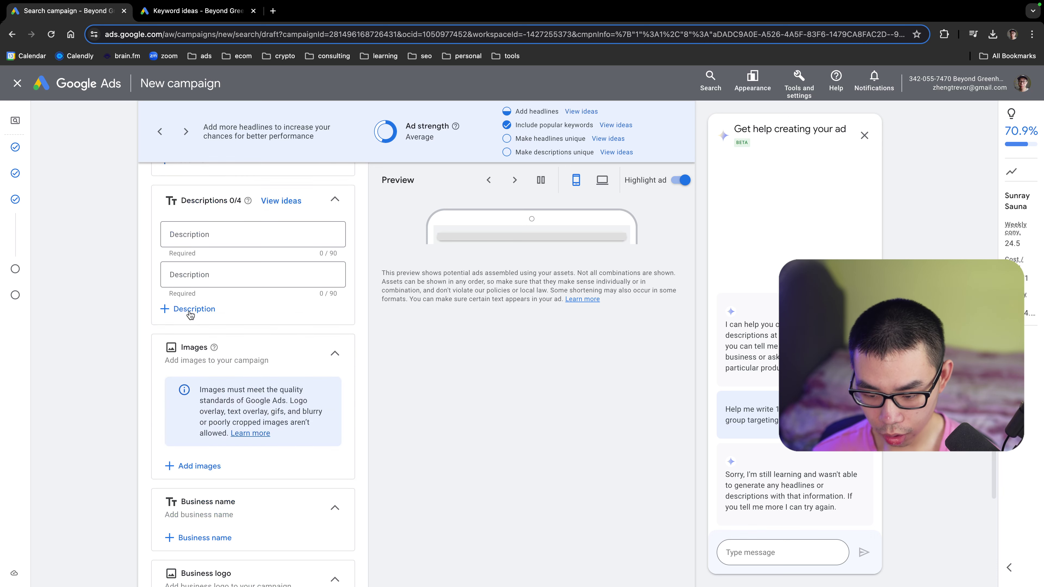
left_click(210, 233)
scroll(273, 274, "up", 3)
type("Shop")
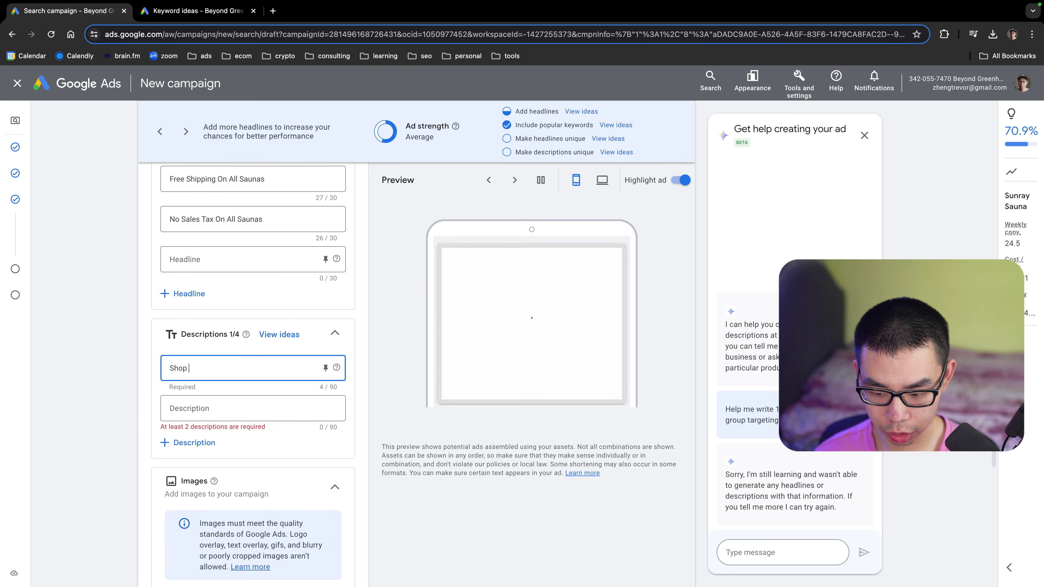
type(" Sunray Saunas On")
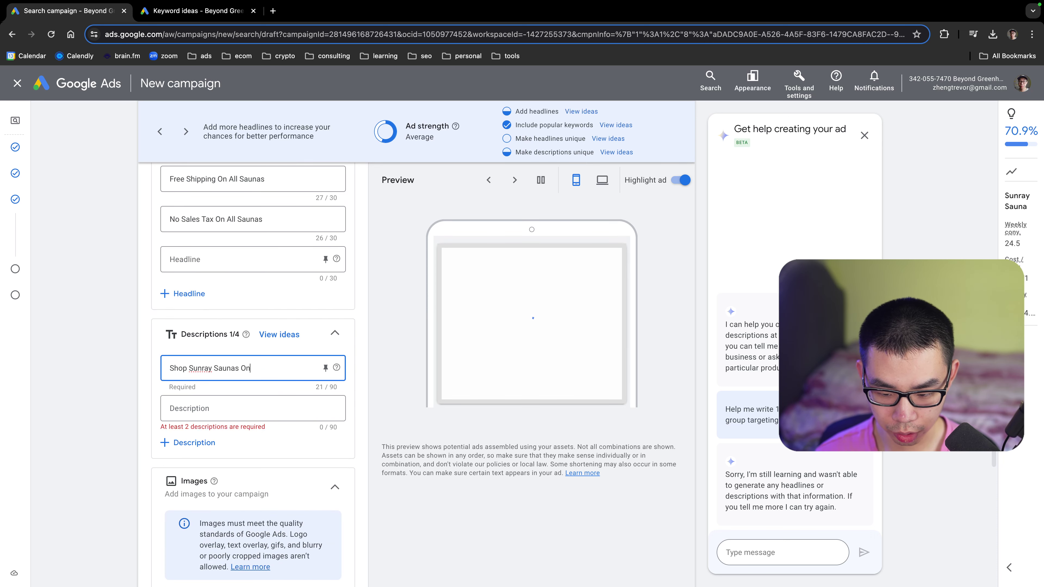
type("line at My Sauna")
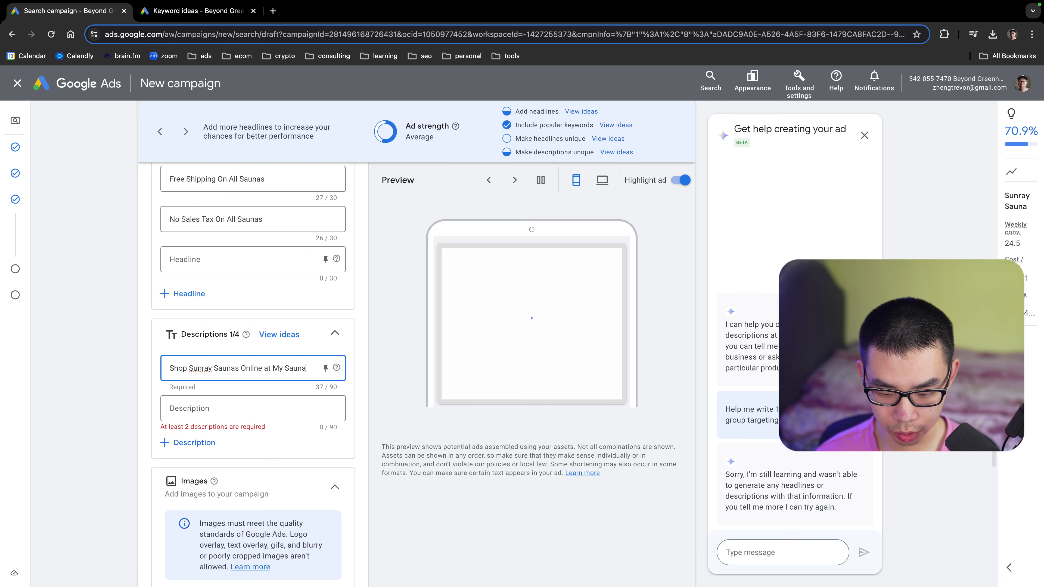
type(" World. Best Cu")
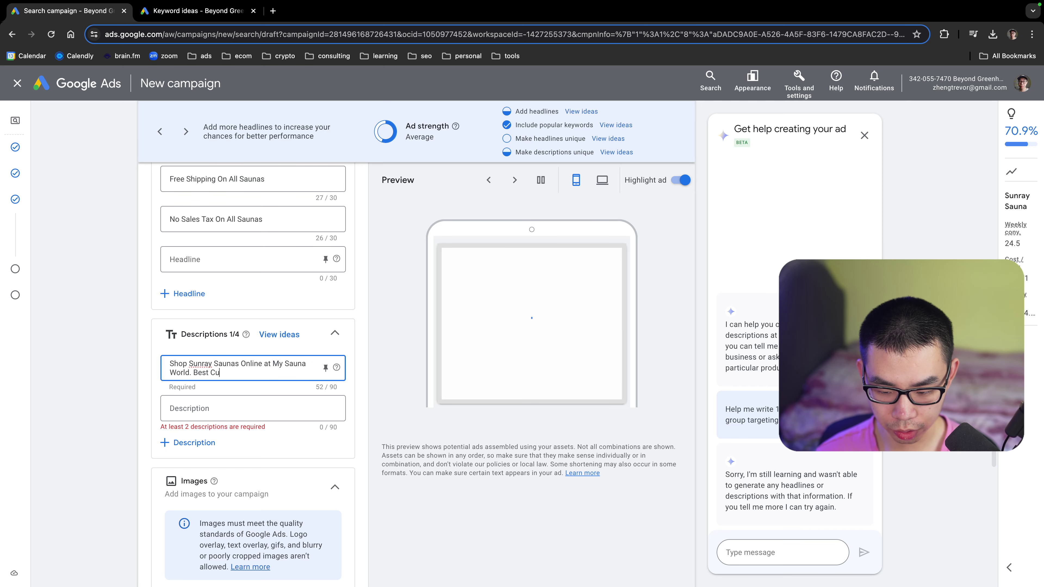
type("stomers Ser")
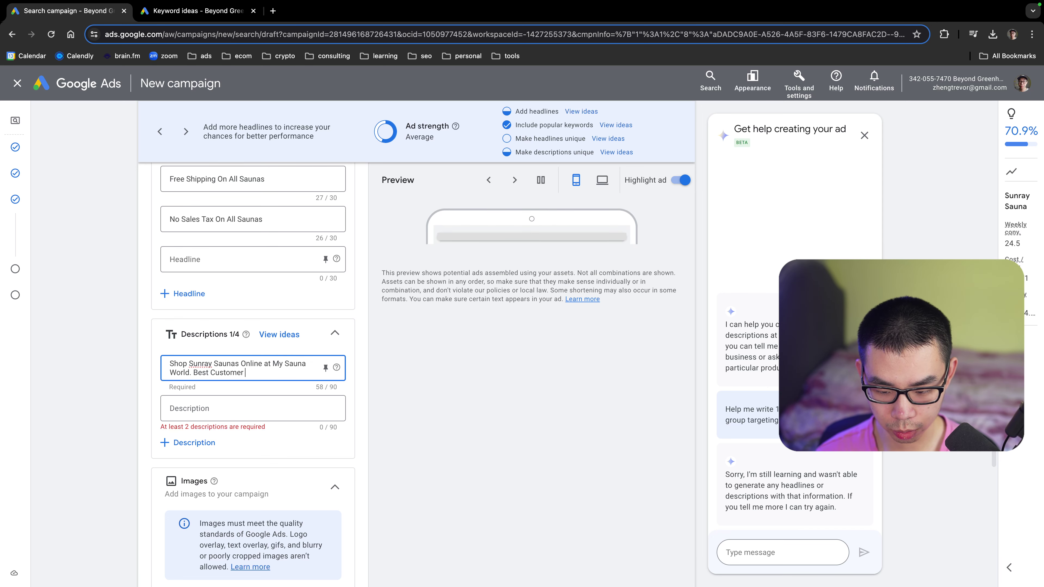
key("BackSpace")
type("Servic")
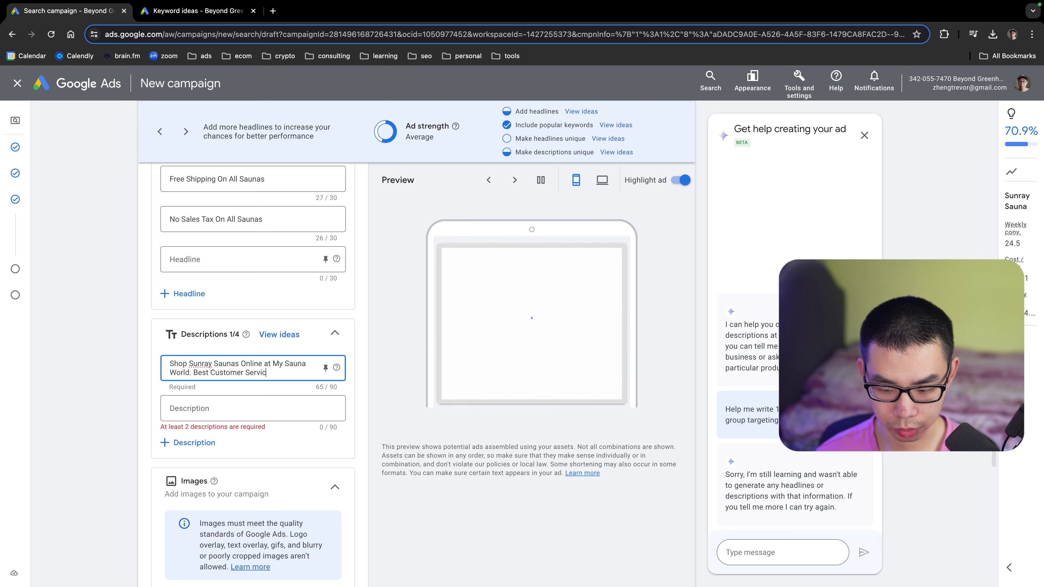
type("e Online. N")
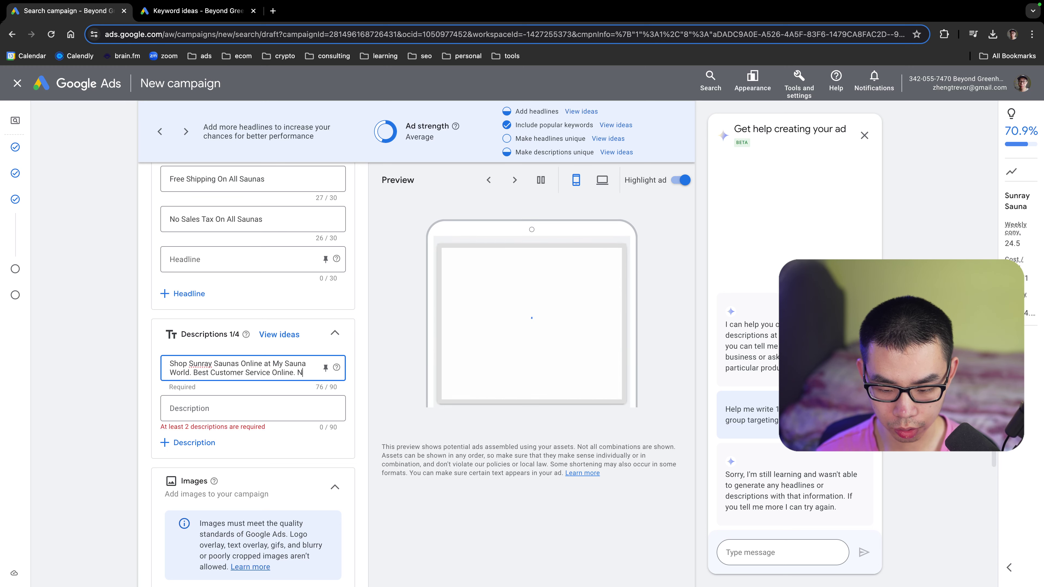
key("BackSpace")
type("Free Shipping")
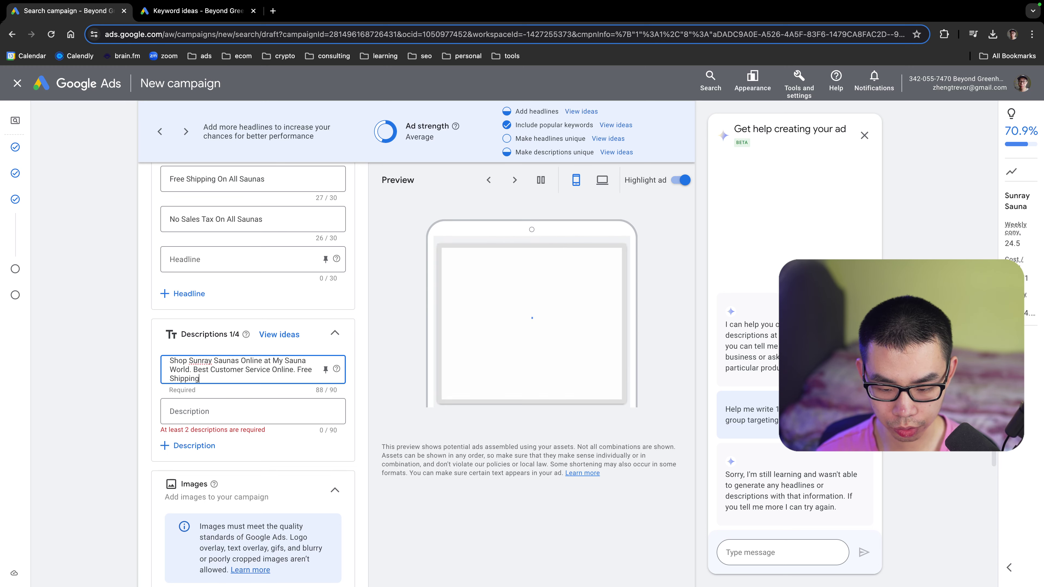
Enter "Sunray Sauna Sale. No Sales Tax on All Orders." as the second description
left_click(251, 410)
type("S")
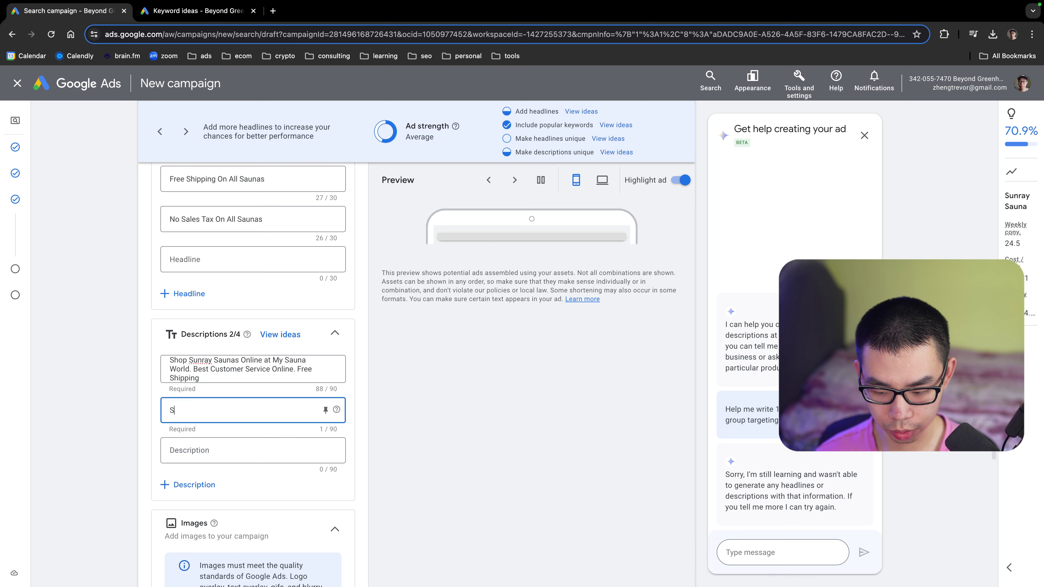
type("unray S")
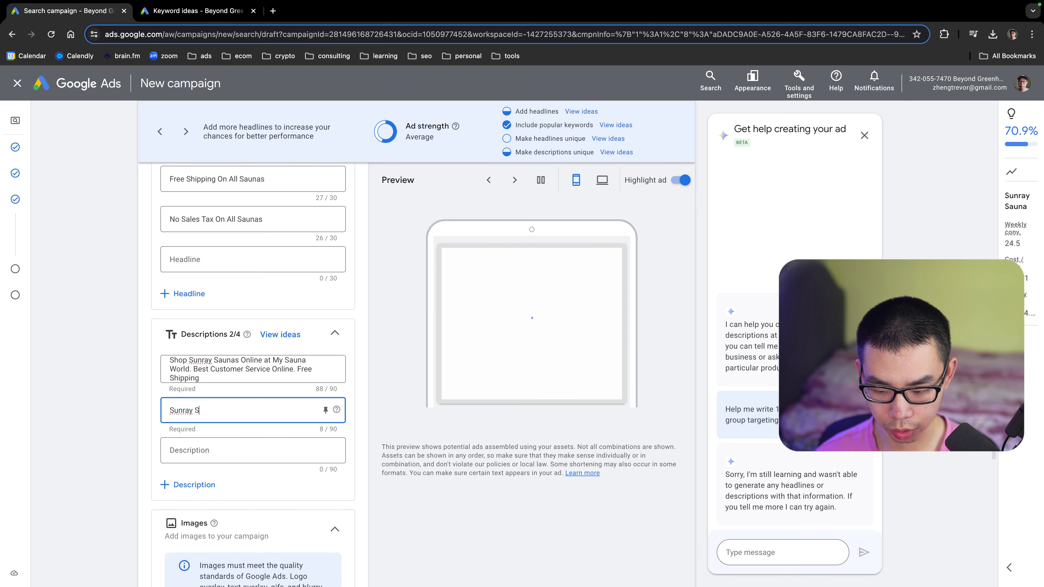
type("auna Sale.")
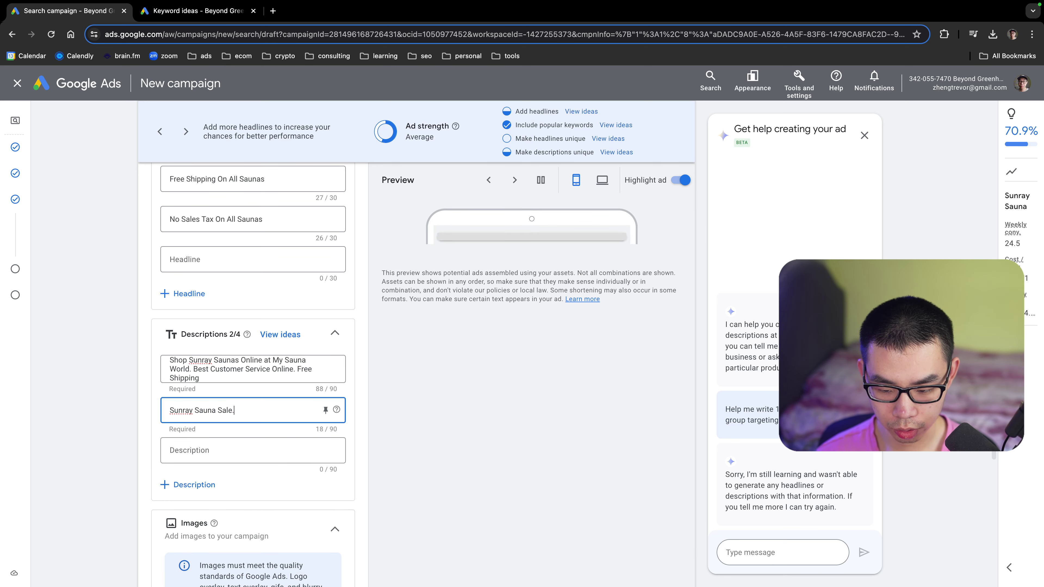
type(" Best")
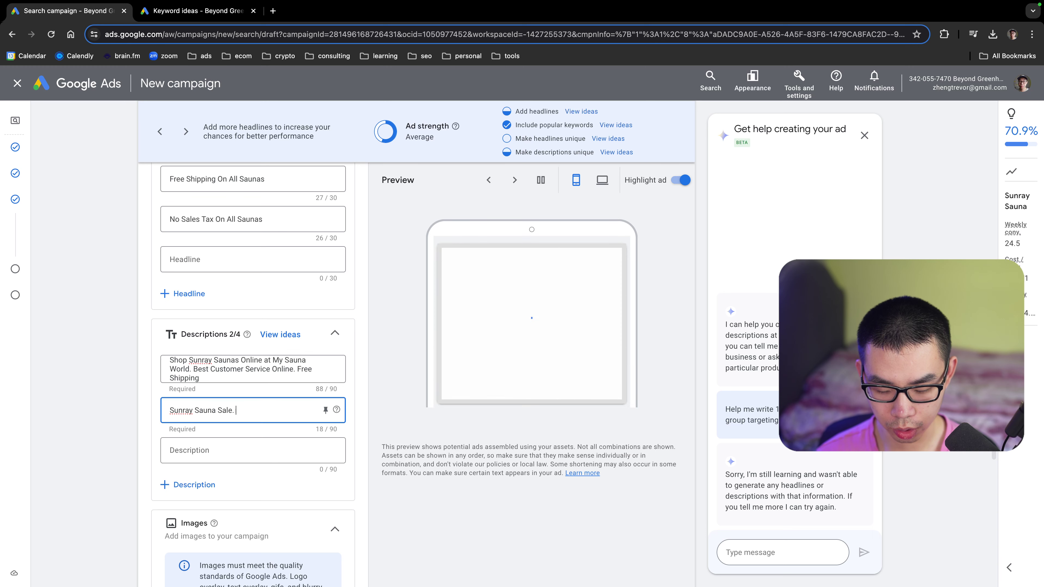
key("BackSpace")
type("No Sales T")
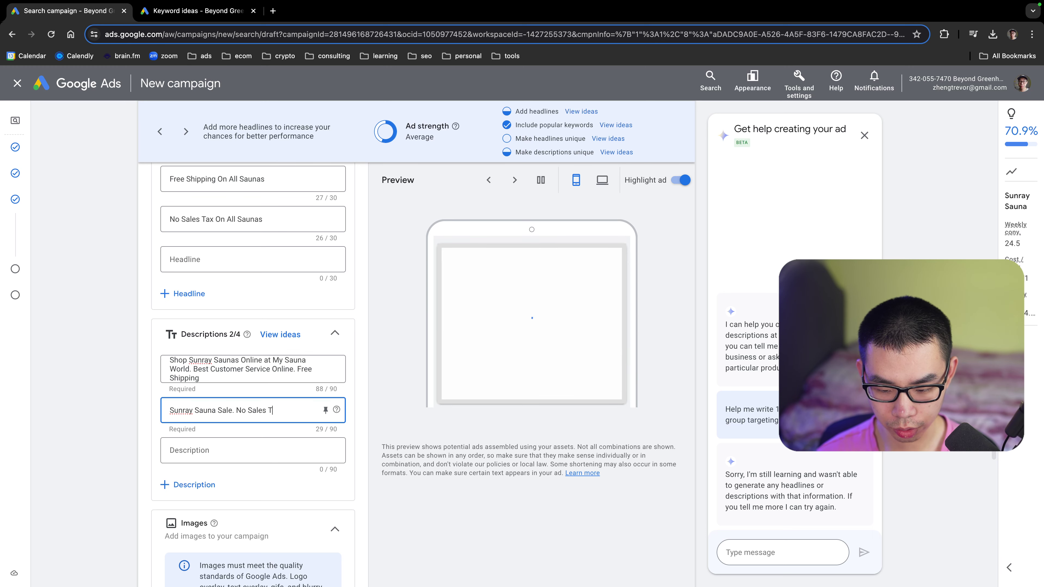
type("ax on A")
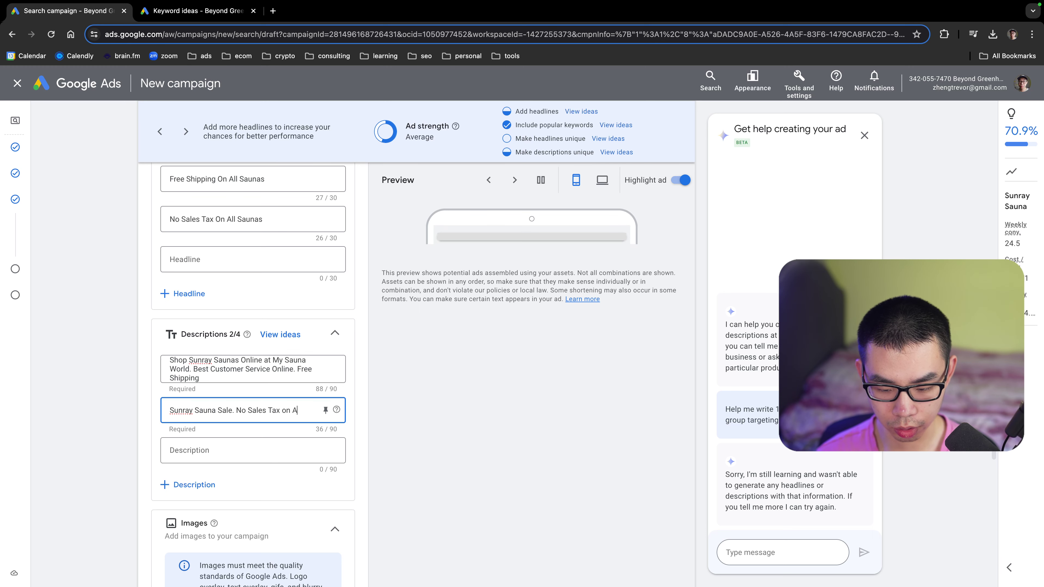
type("ll Orders.")
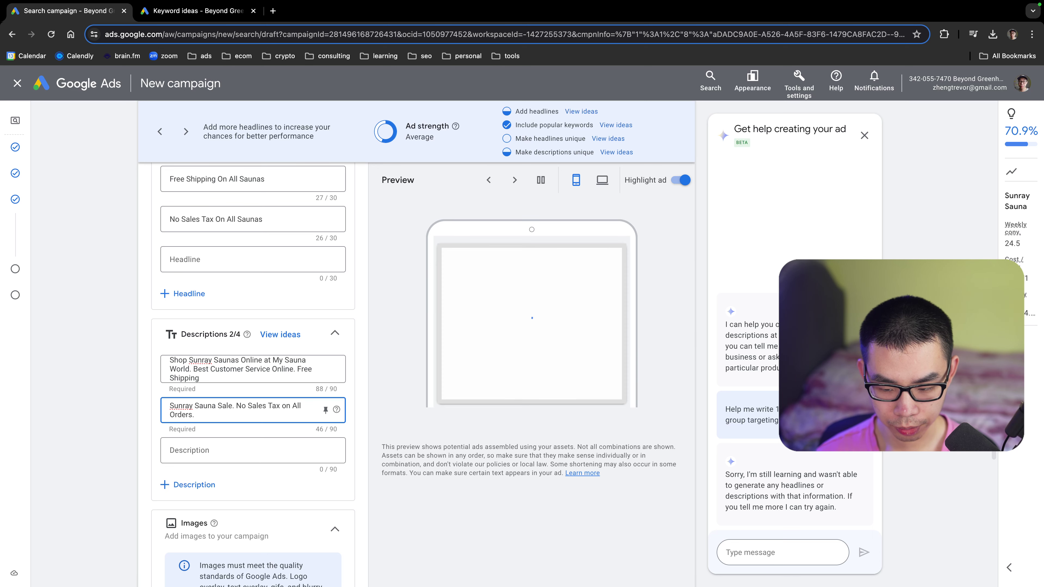
Extend the second description with the sentence "Explore our Sauna Collection Today."
type(" Sunray")
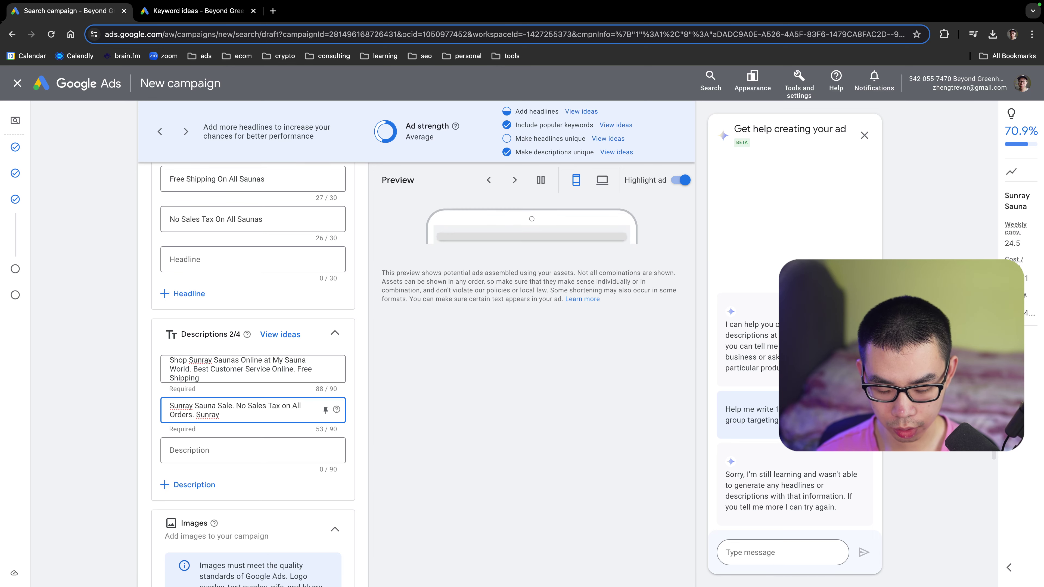
key("BackSpace")
key("BackSpace")
key("BackSpace")
key("BackSpace")
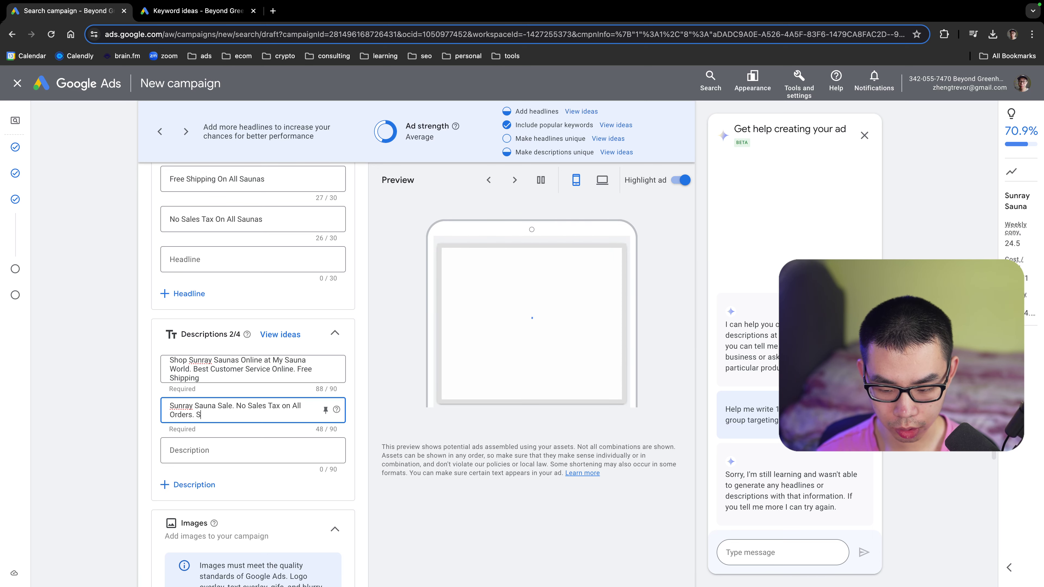
type("E")
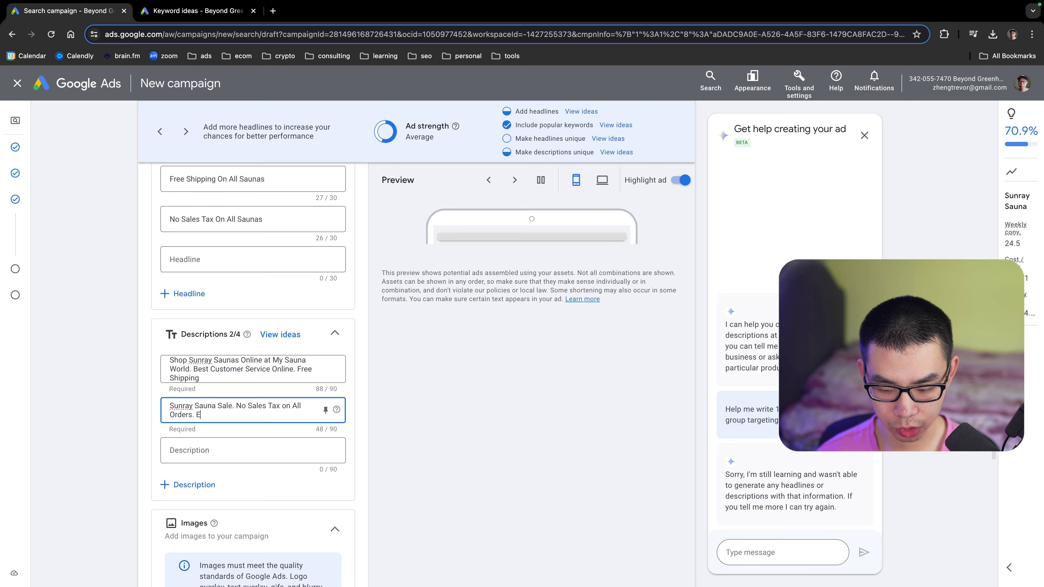
type("xplore our Sa")
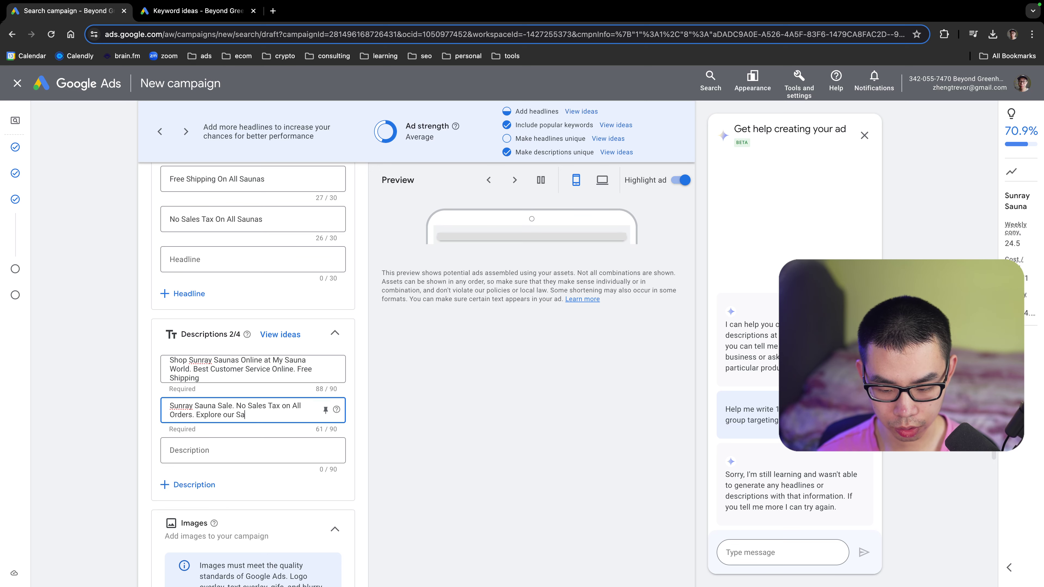
type("una Collection Today.")
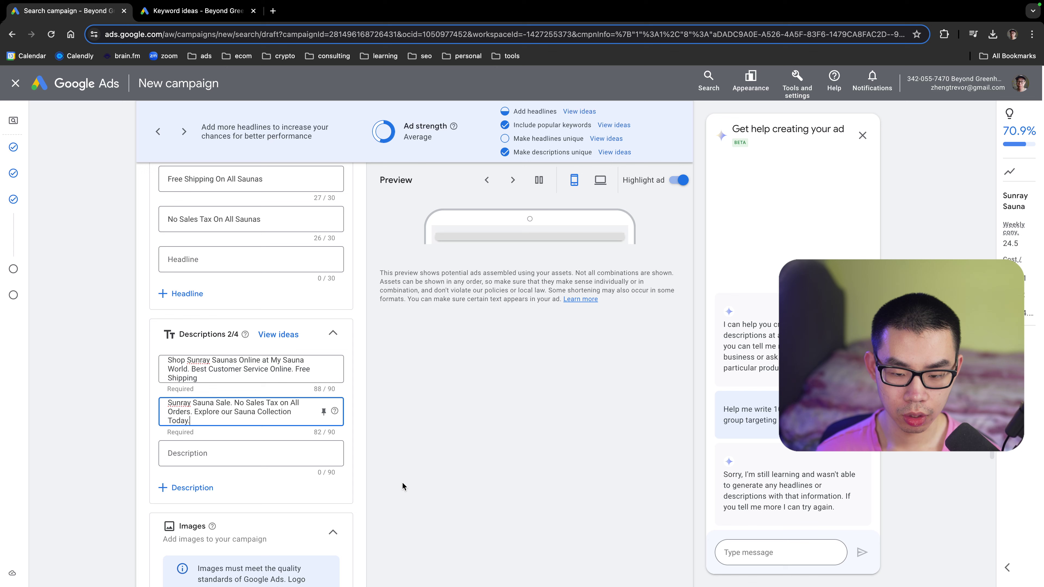
left_click(479, 467)
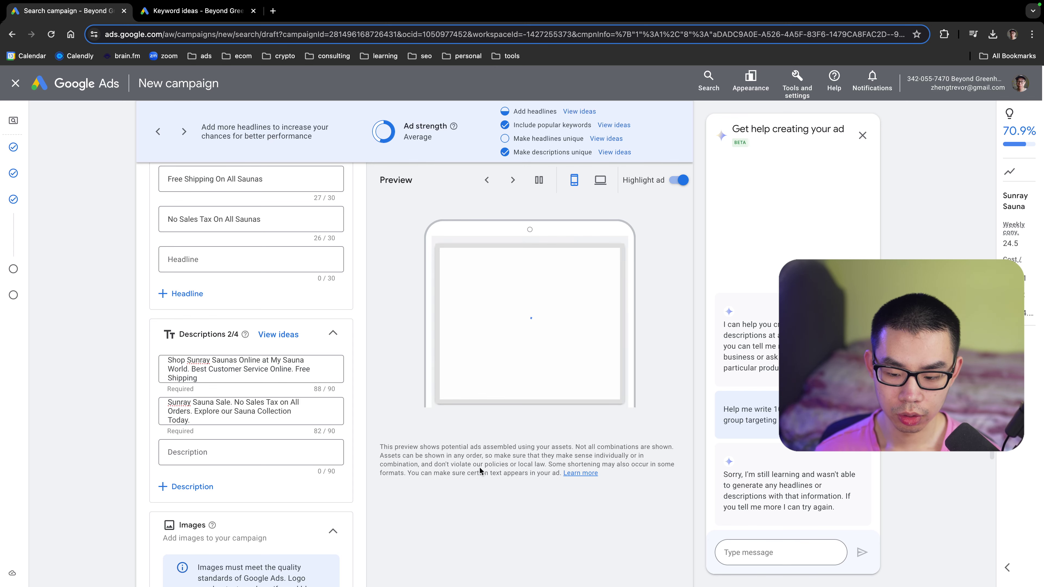
Examine the ad strength rating and its explanation, comparing it with the ad's final URL, display path, headlines and descriptions
scroll(479, 467, "up", 6)
scroll(479, 467, "down", 9)
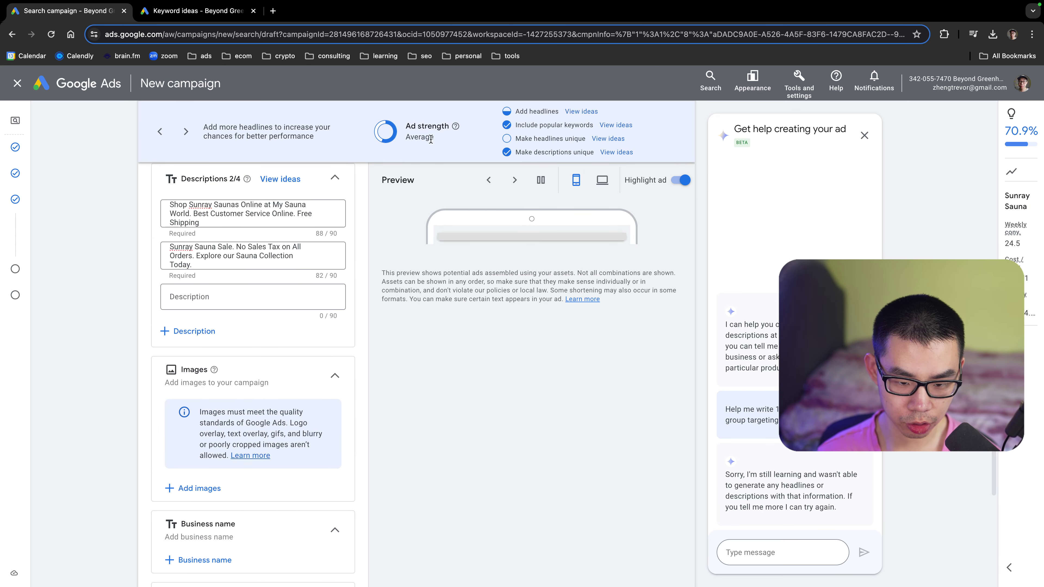
scroll(449, 190, "up", 2)
mouse_move(458, 128)
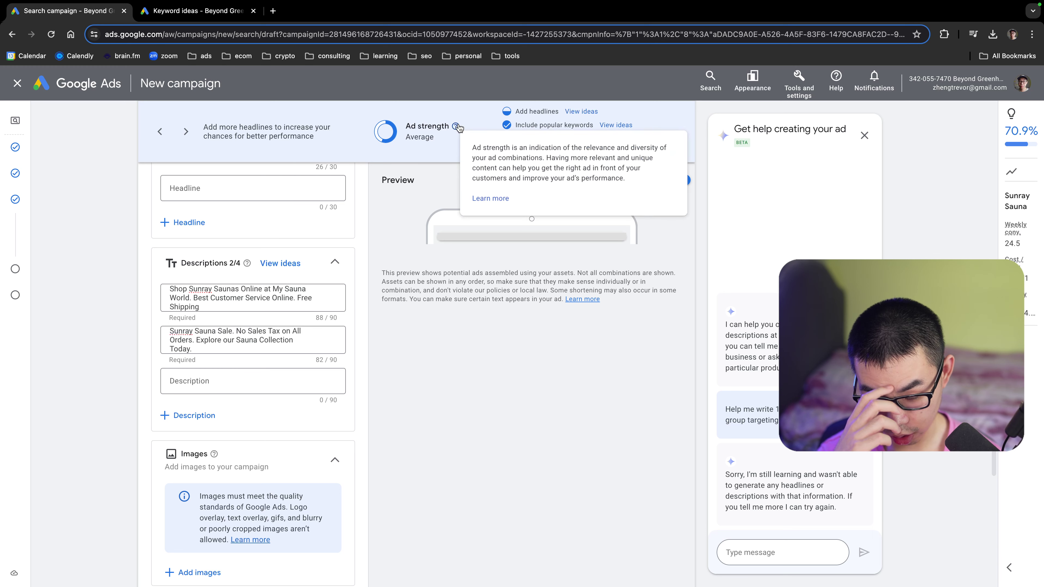
left_click_drag(406, 137, 432, 136)
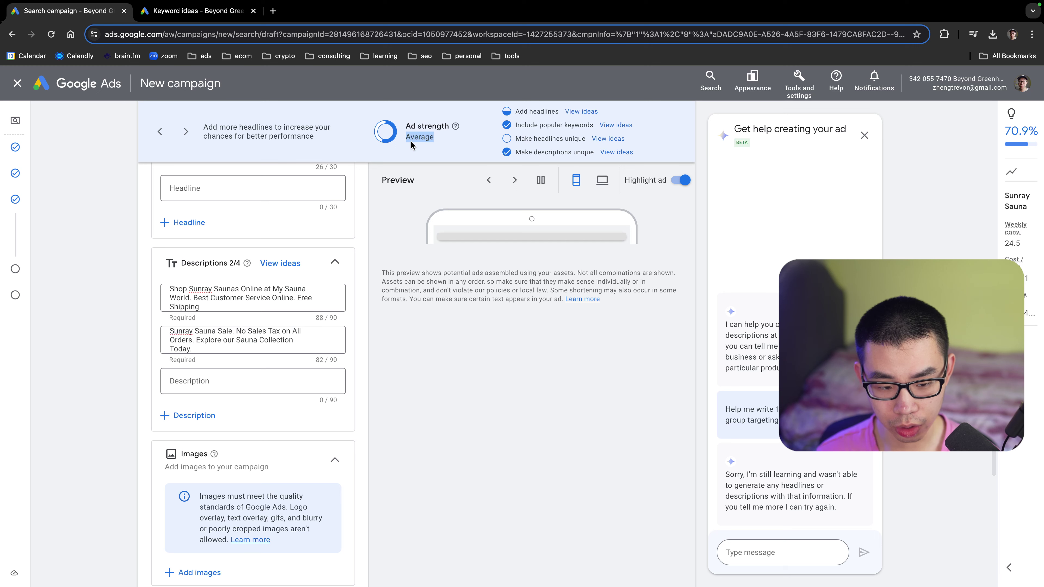
scroll(368, 229, "up", 3)
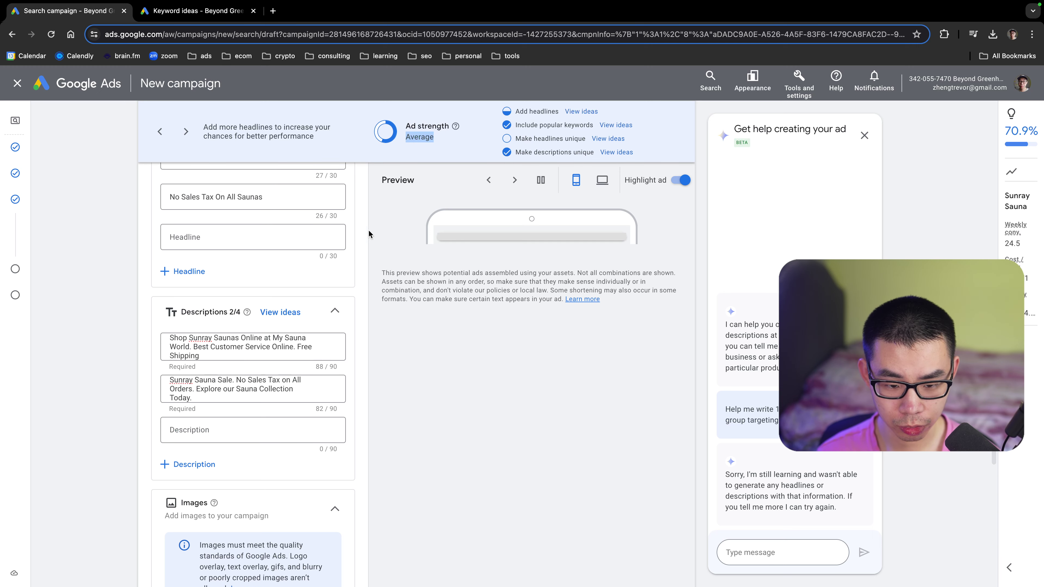
scroll(368, 229, "up", 5)
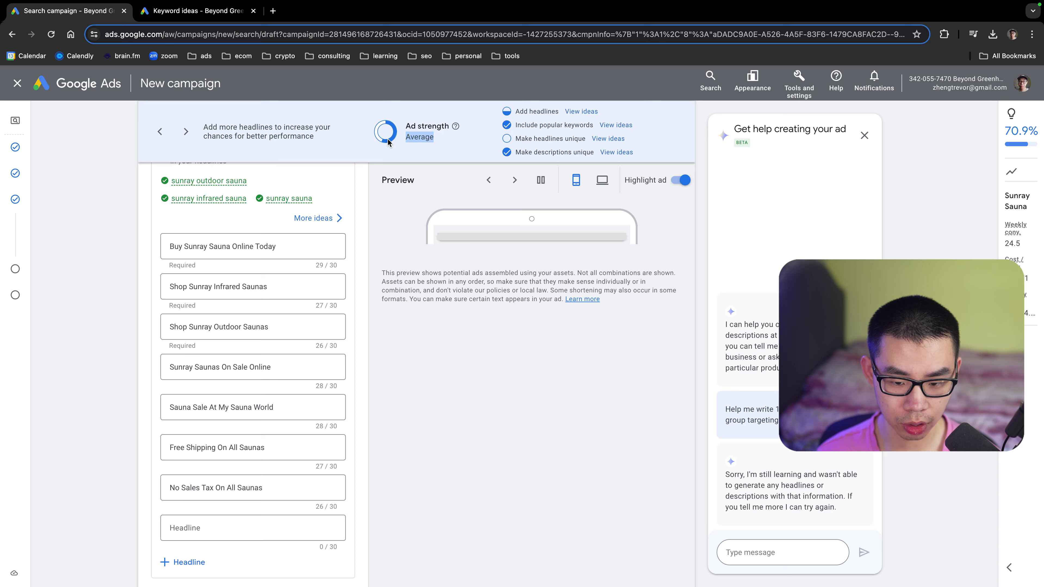
scroll(288, 338, "down", 1)
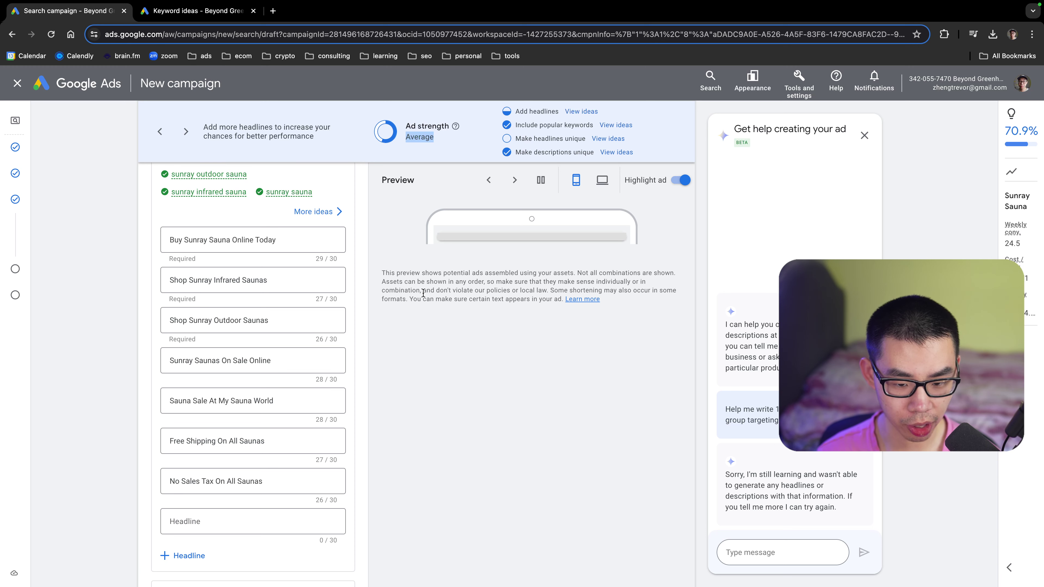
left_click(226, 486)
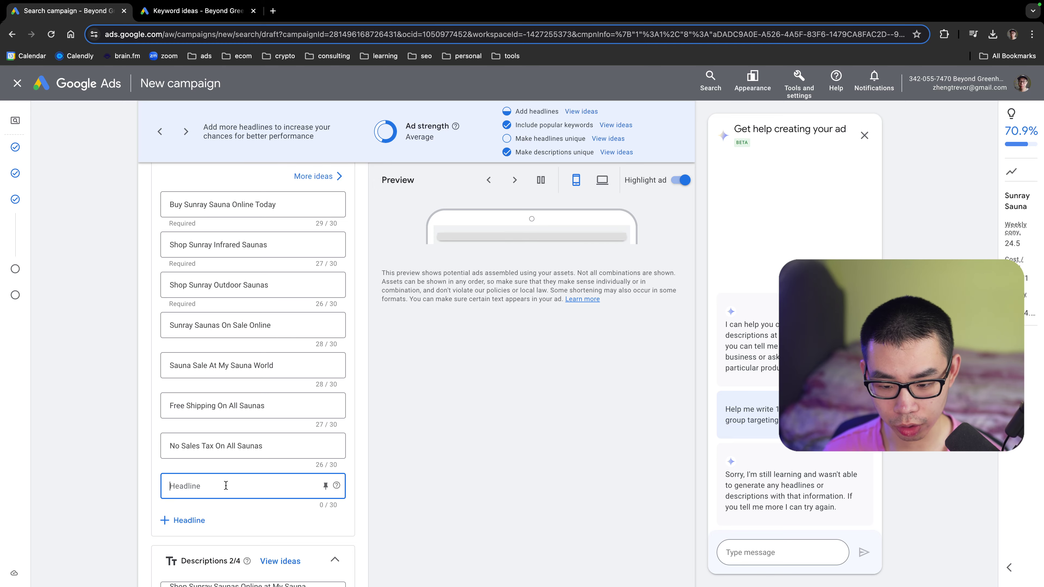
scroll(246, 453, "up", 15)
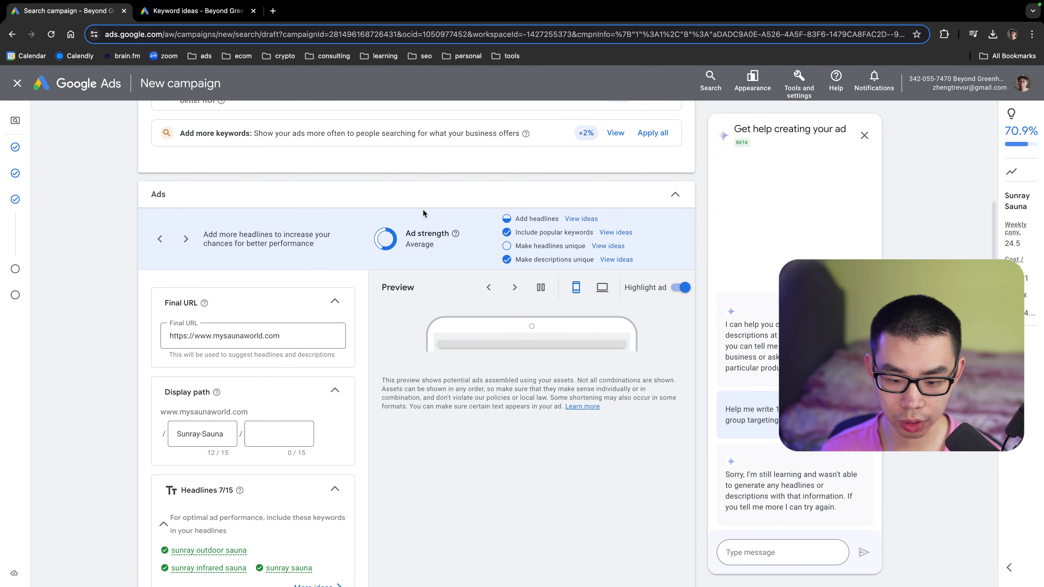
scroll(341, 354, "up", 5)
scroll(341, 355, "down", 15)
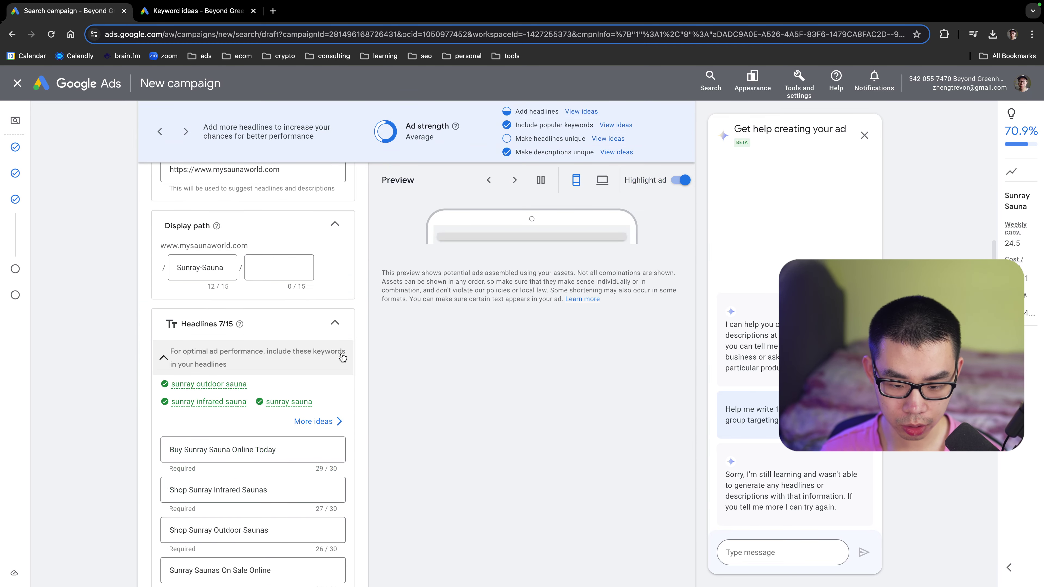
scroll(341, 356, "down", 5)
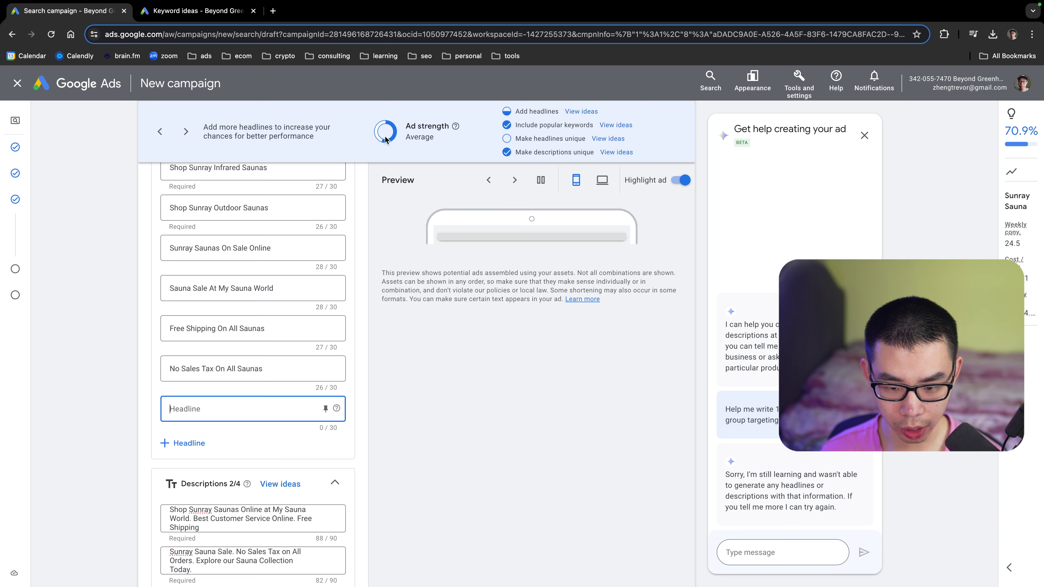
left_click(455, 127)
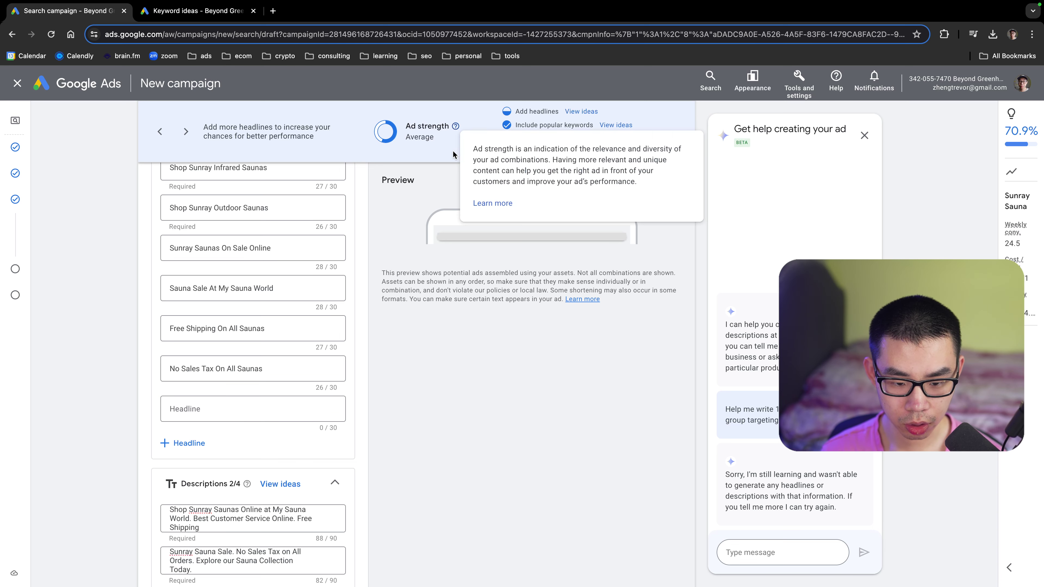
Review the suggested headline keywords, headlines and descriptions, and look over the image, business name, logo, sitelink and callout sections
left_click(290, 402)
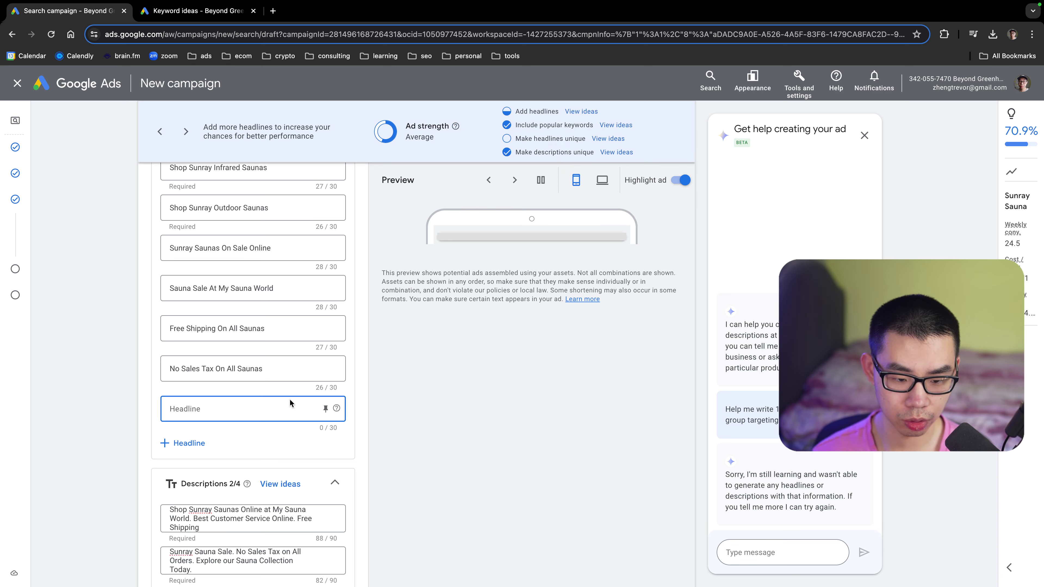
scroll(258, 439, "up", 7)
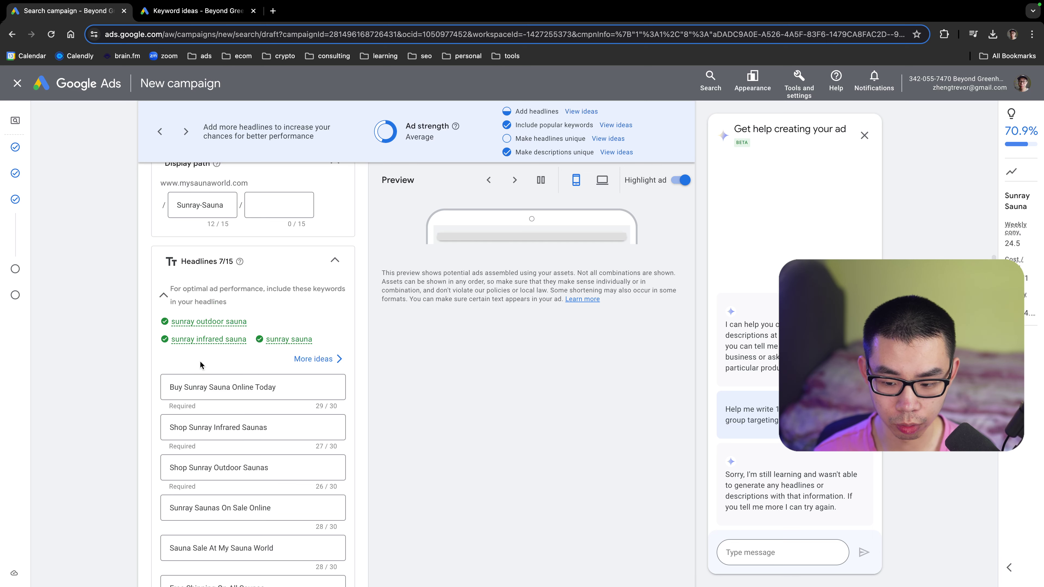
scroll(265, 426, "down", 15)
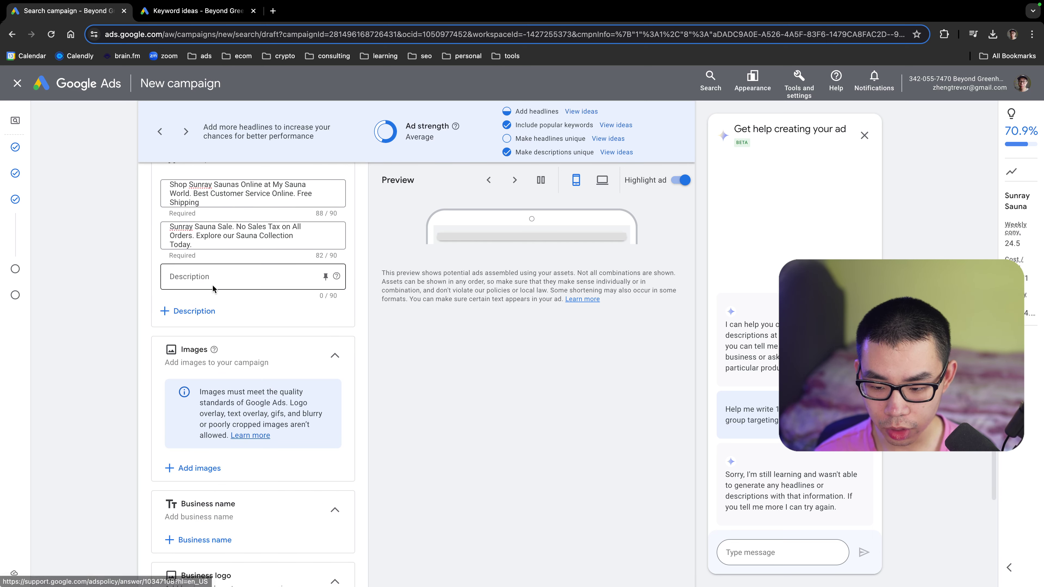
scroll(199, 314, "up", 2)
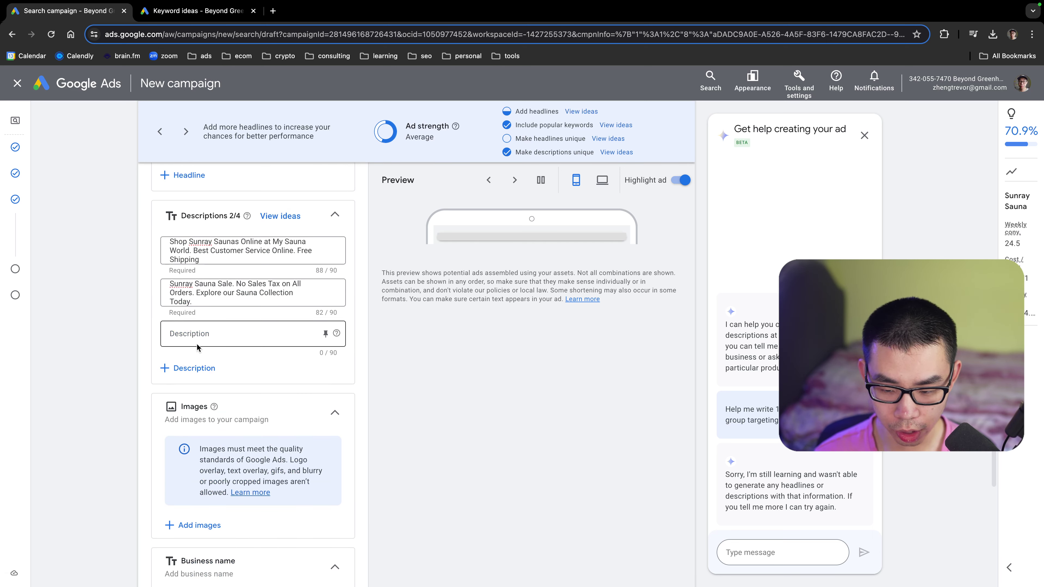
scroll(221, 386, "up", 3)
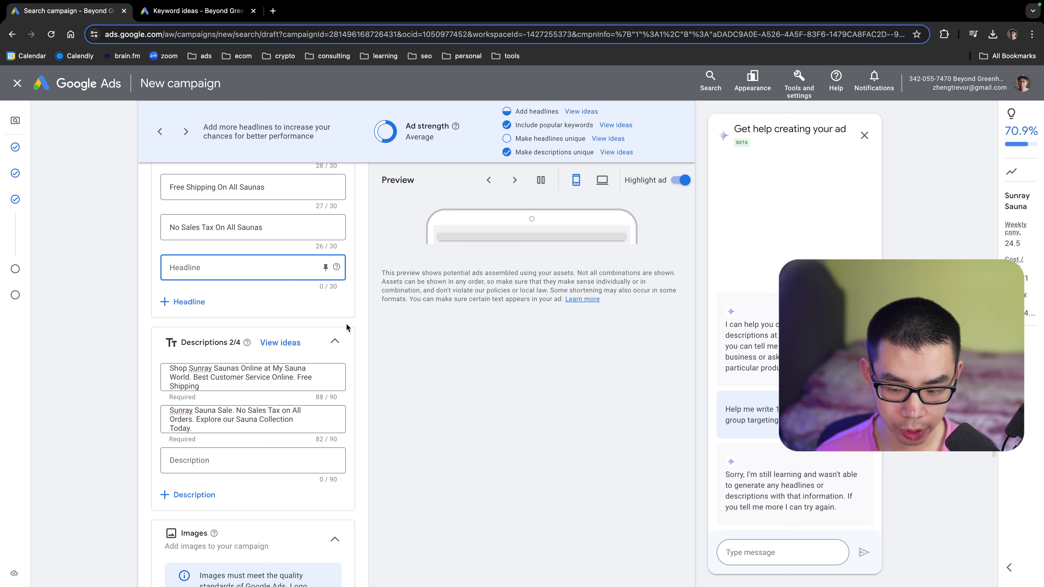
scroll(252, 388, "up", 8)
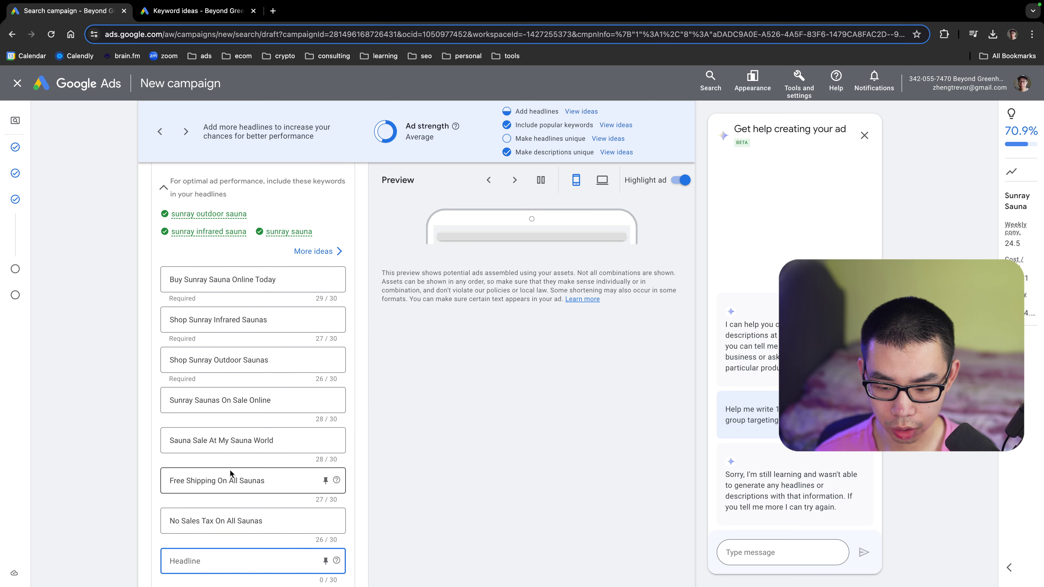
scroll(268, 463, "up", 5)
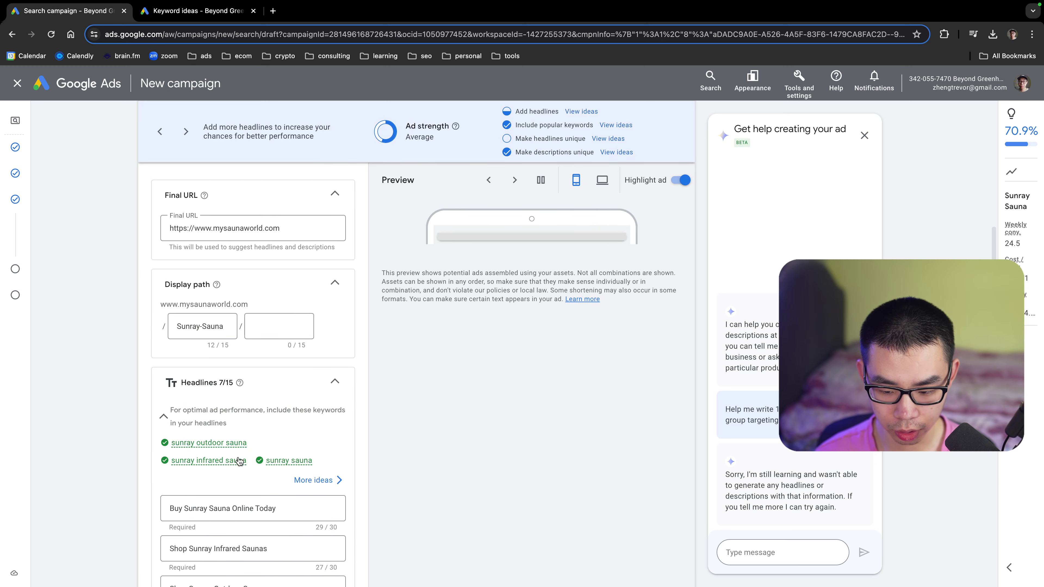
scroll(295, 472, "down", 4)
scroll(242, 428, "down", 5)
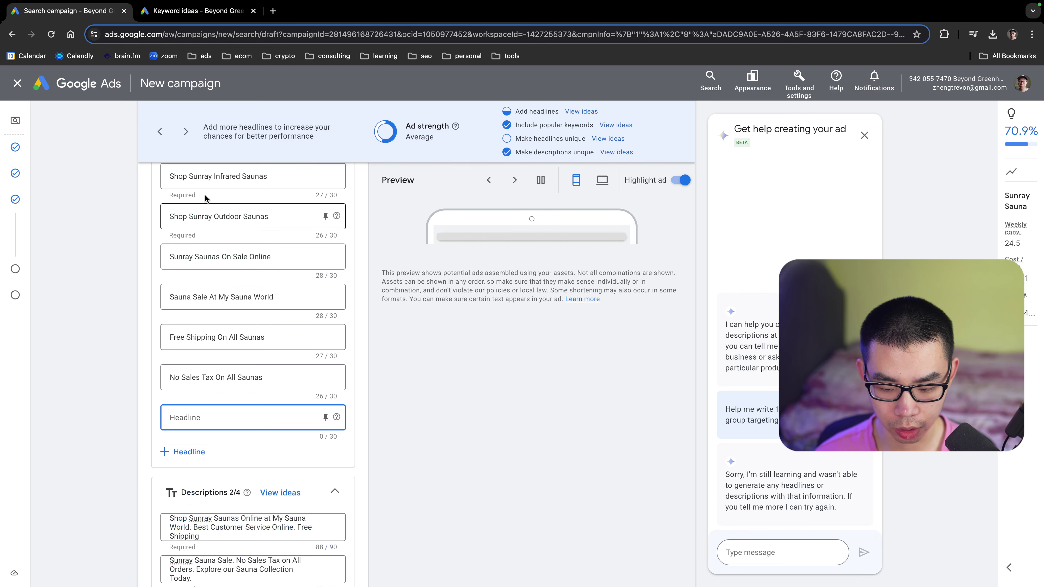
scroll(243, 430, "down", 15)
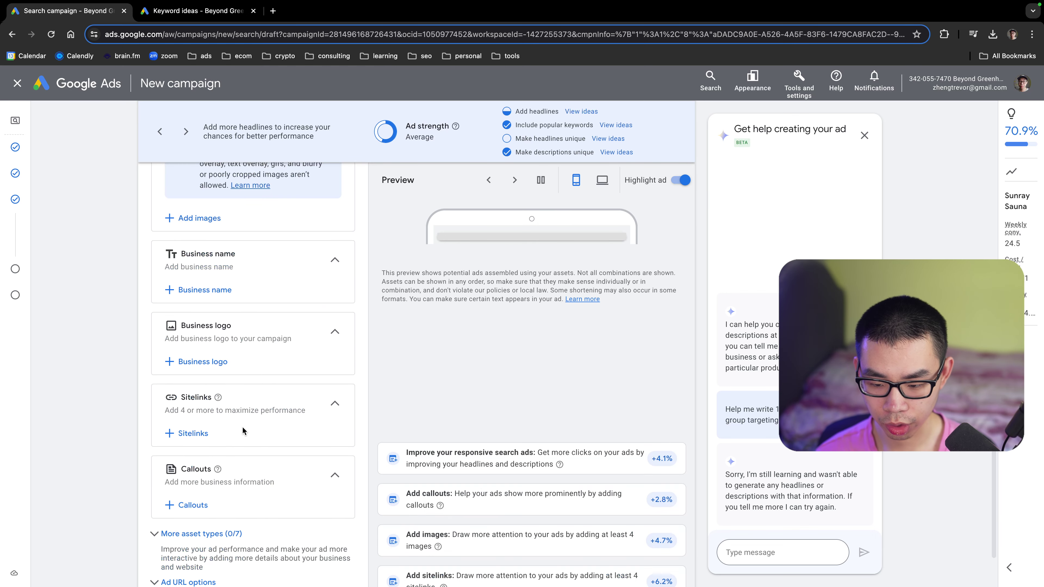
scroll(199, 414, "up", 7)
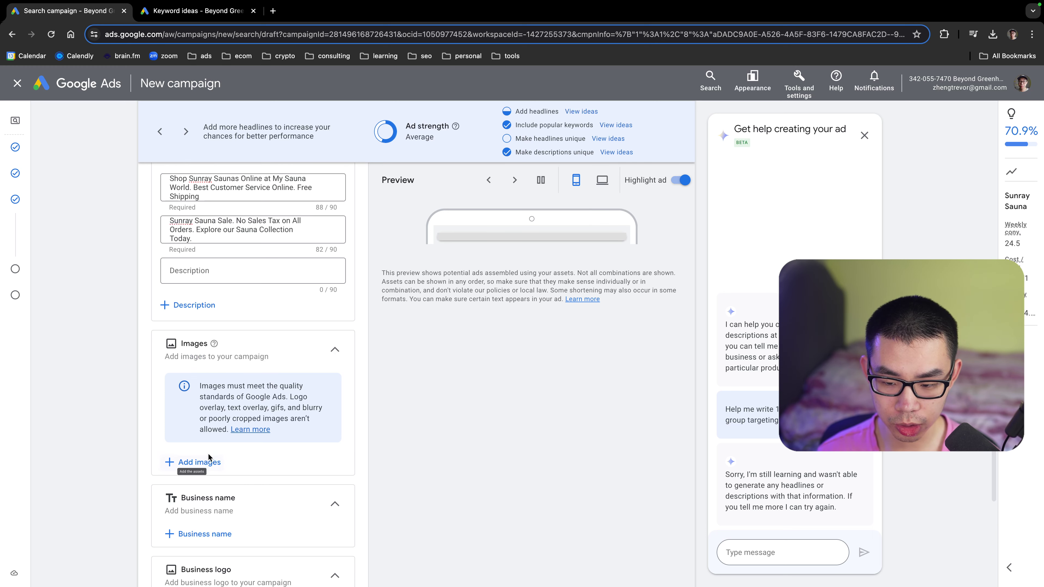
scroll(218, 357, "up", 4)
scroll(263, 390, "down", 3)
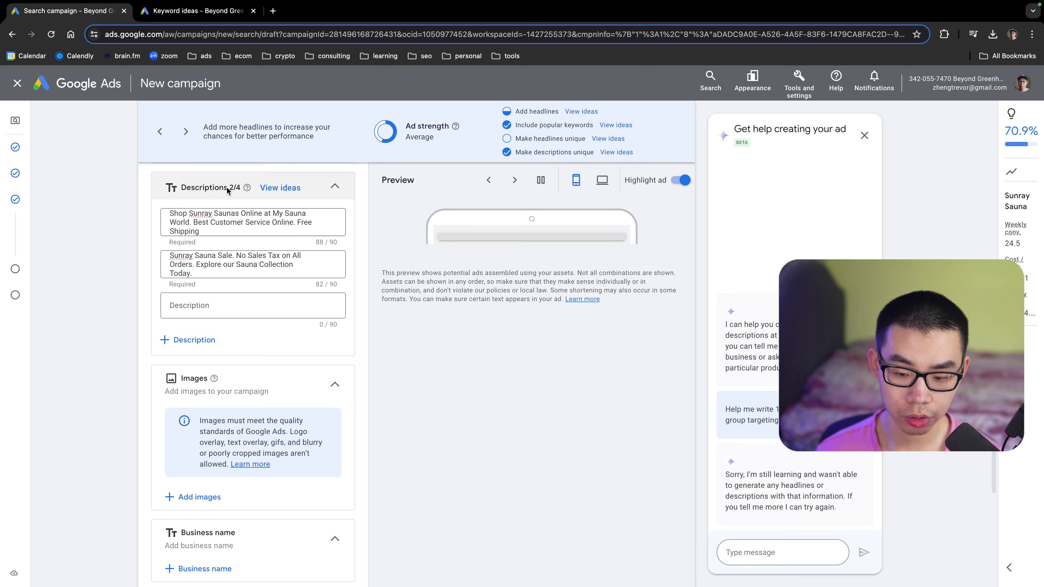
Check the Keyword Planner ideas for sunray sauna, such as "baldwin 2 person sauna", and return to the campaign draft
left_click(194, 11)
scroll(186, 426, "down", 2)
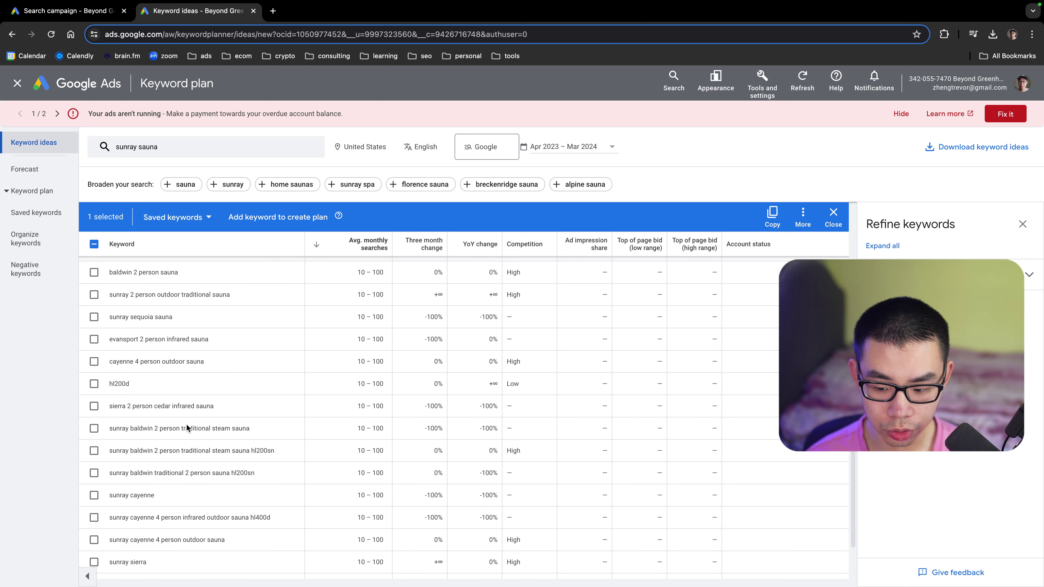
scroll(123, 329, "up", 1)
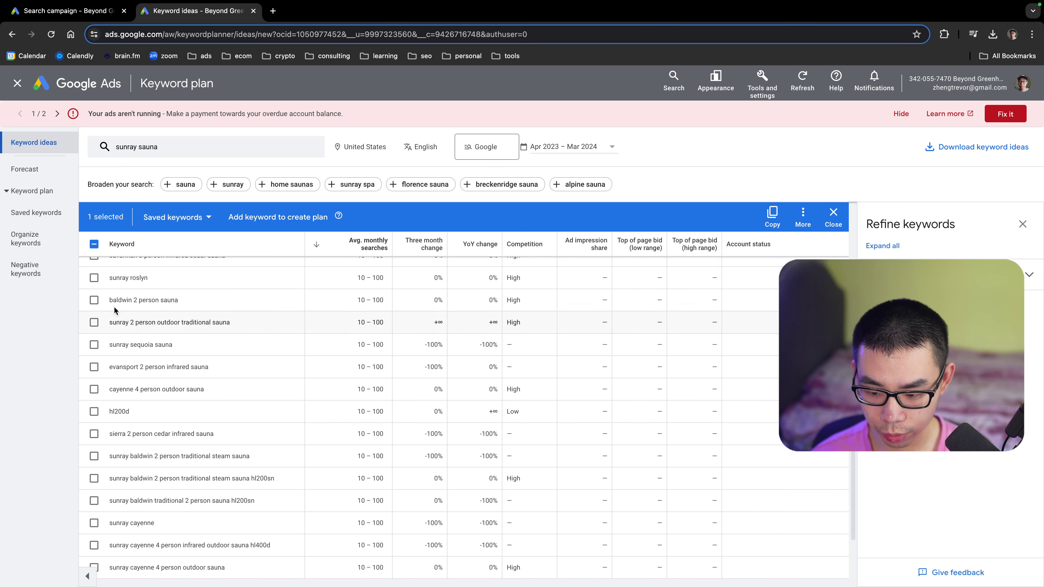
left_click_drag(109, 300, 211, 304)
key("ctrl+shift+Tab")
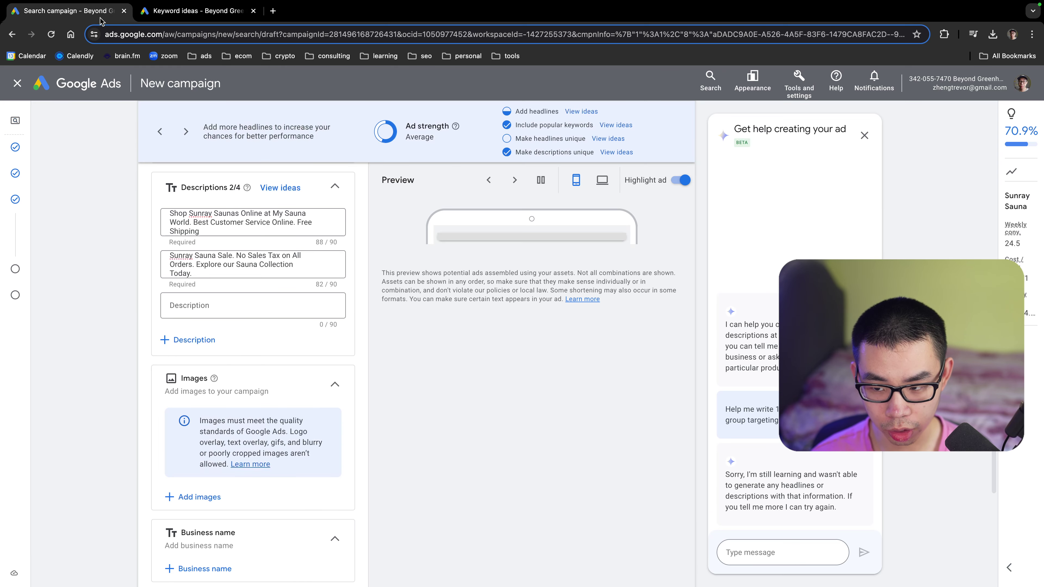
Add the campaign-level business name "My Sauna World" to the ad assets
scroll(266, 485, "down", 1)
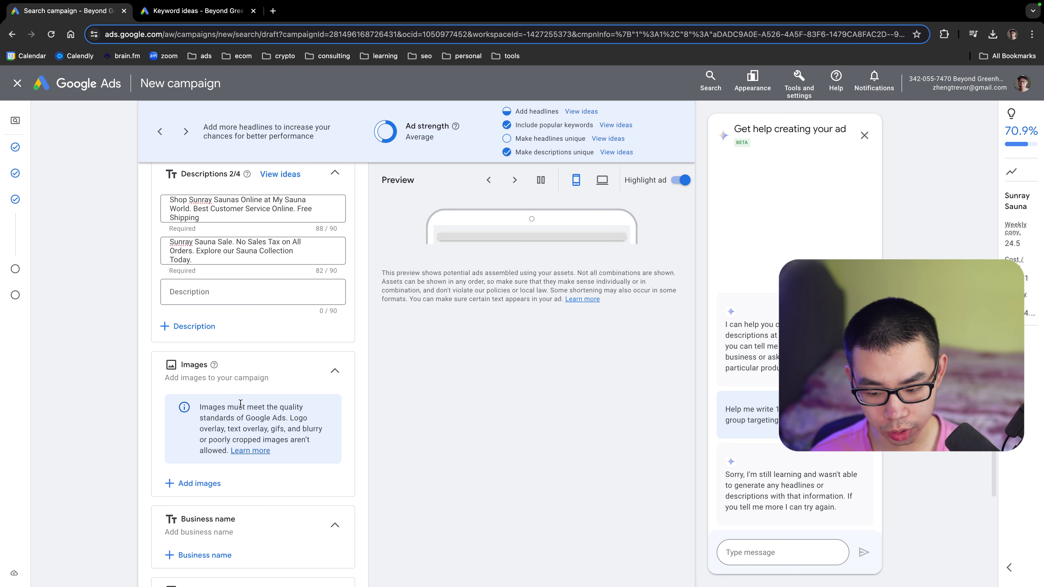
scroll(259, 452, "down", 3)
scroll(255, 434, "down", 1)
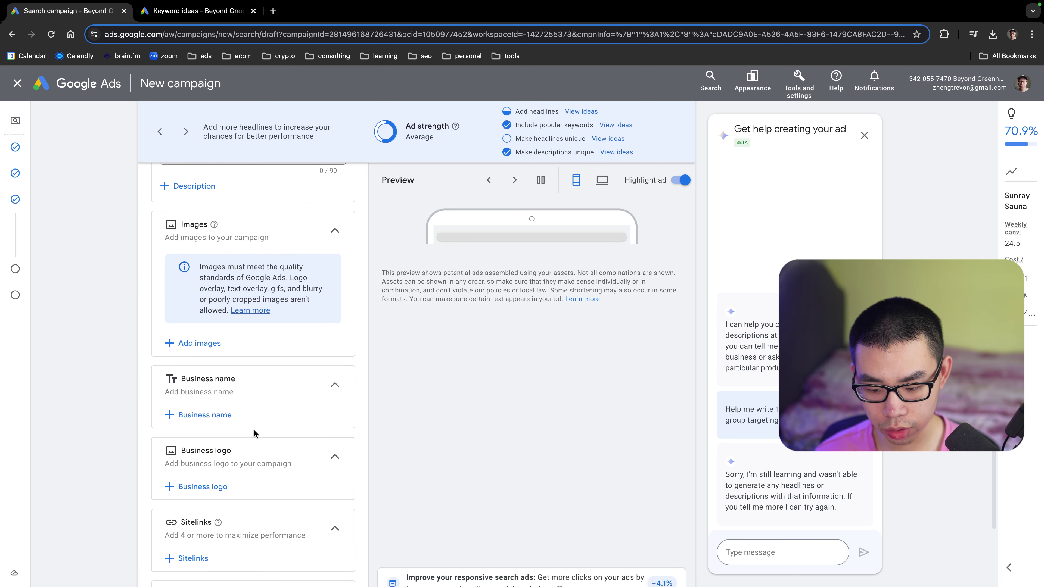
left_click(224, 409)
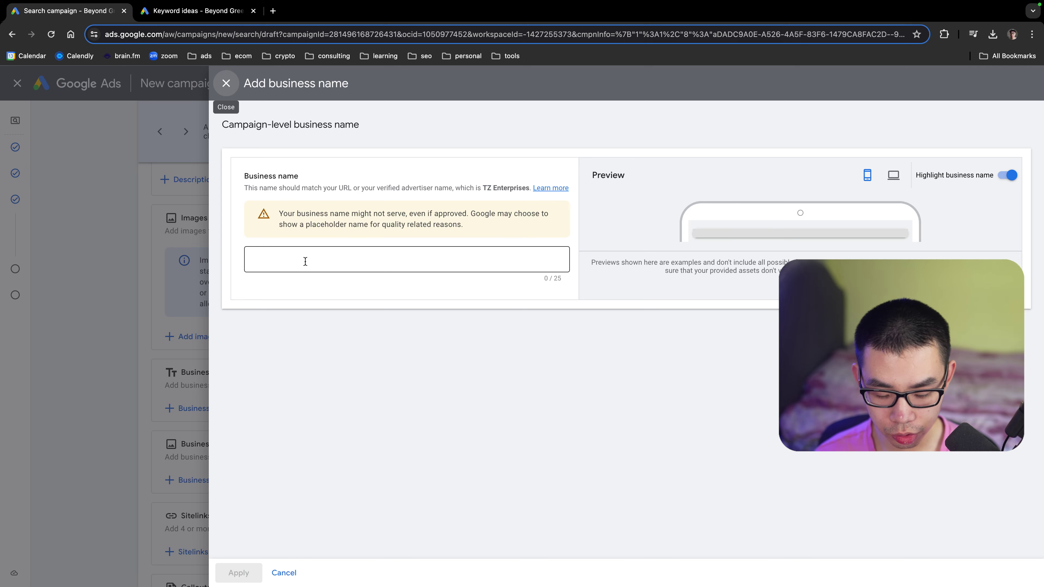
left_click(305, 261)
type("My Sauna World")
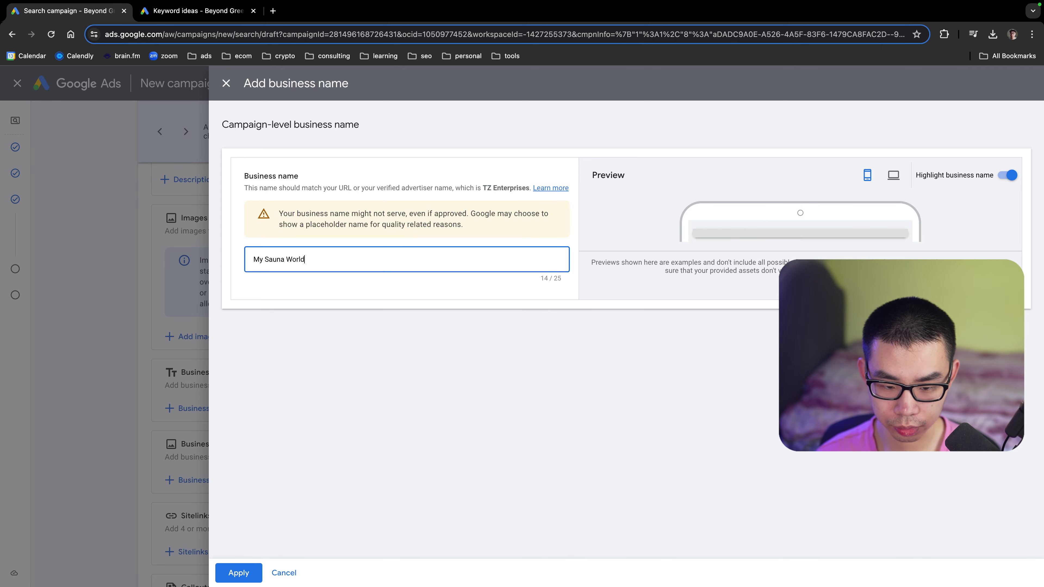
left_click(238, 573)
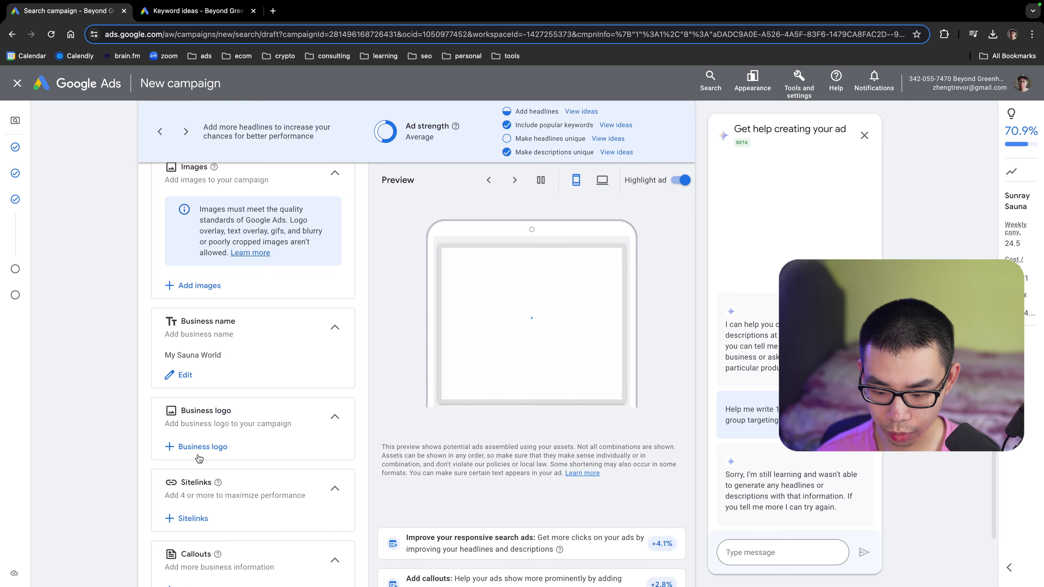
Look at the campaign's business logo form and close it without adding a logo
left_click(200, 448)
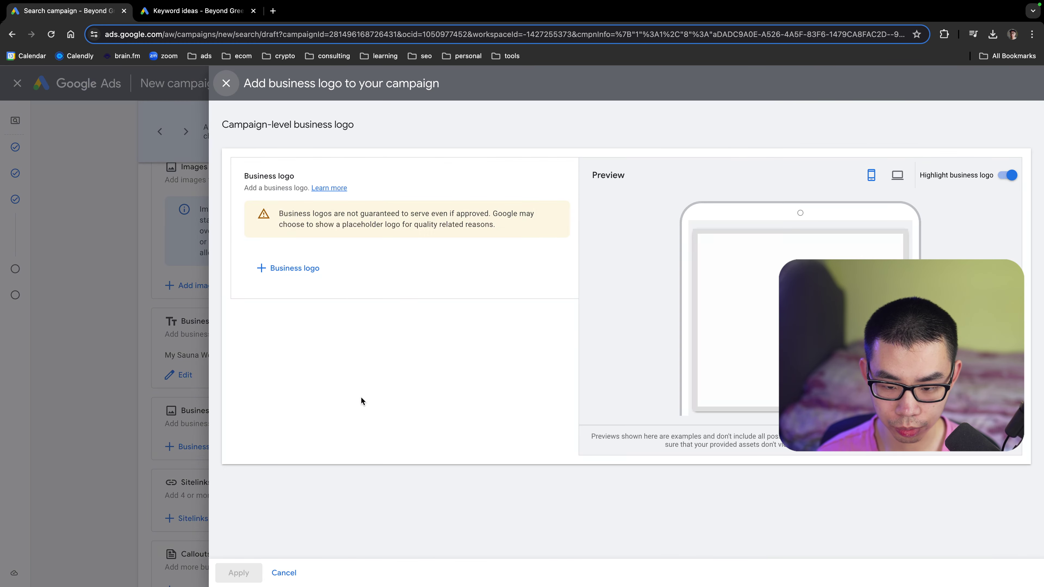
left_click(226, 83)
scroll(230, 362, "down", 3)
Start a new custom campaign sitelink with the sitelink text "Free Shipping On Saunas"
left_click(188, 419)
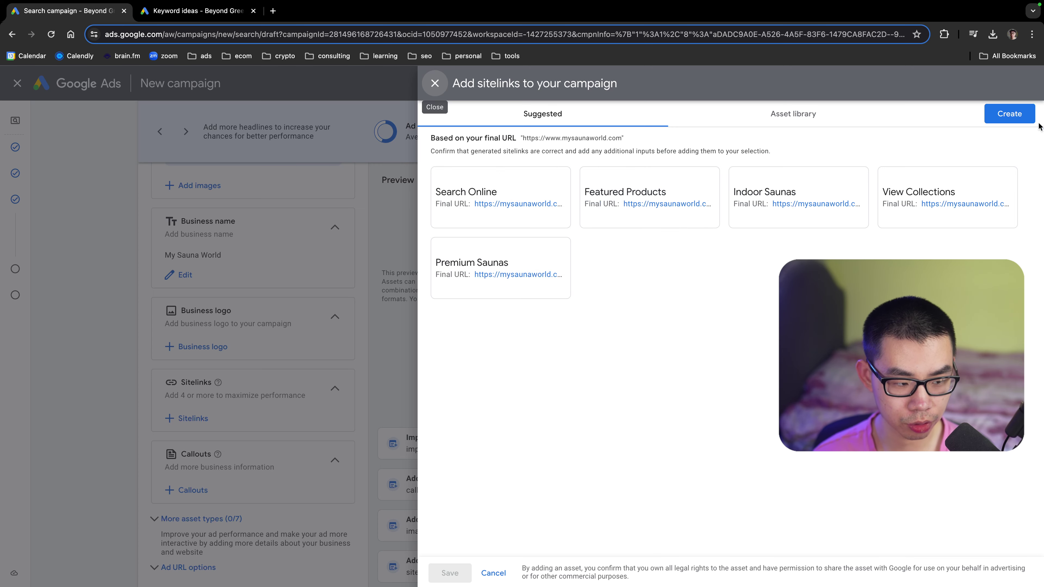
left_click(1010, 114)
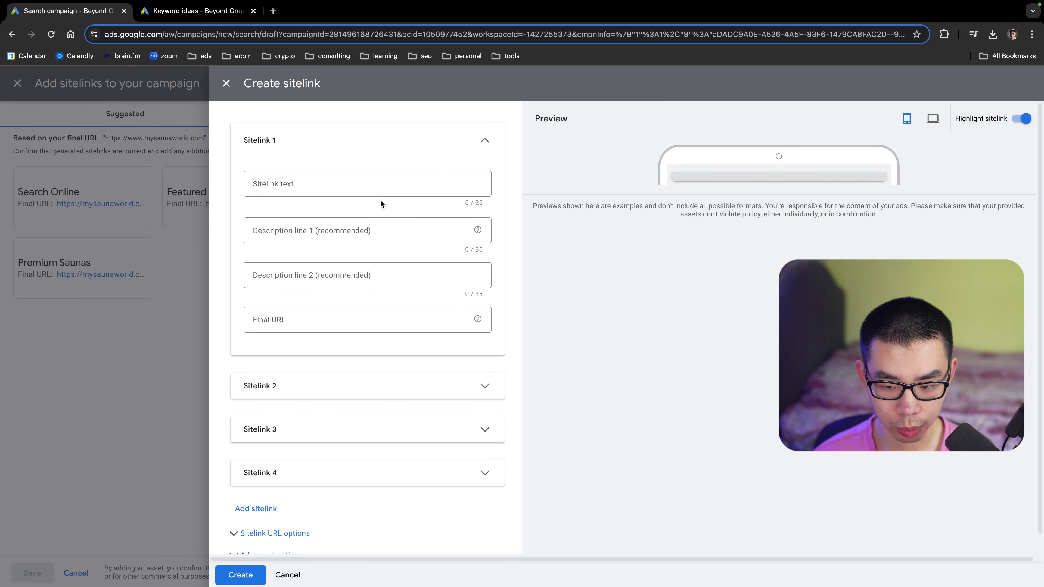
left_click(303, 181)
type("Free ")
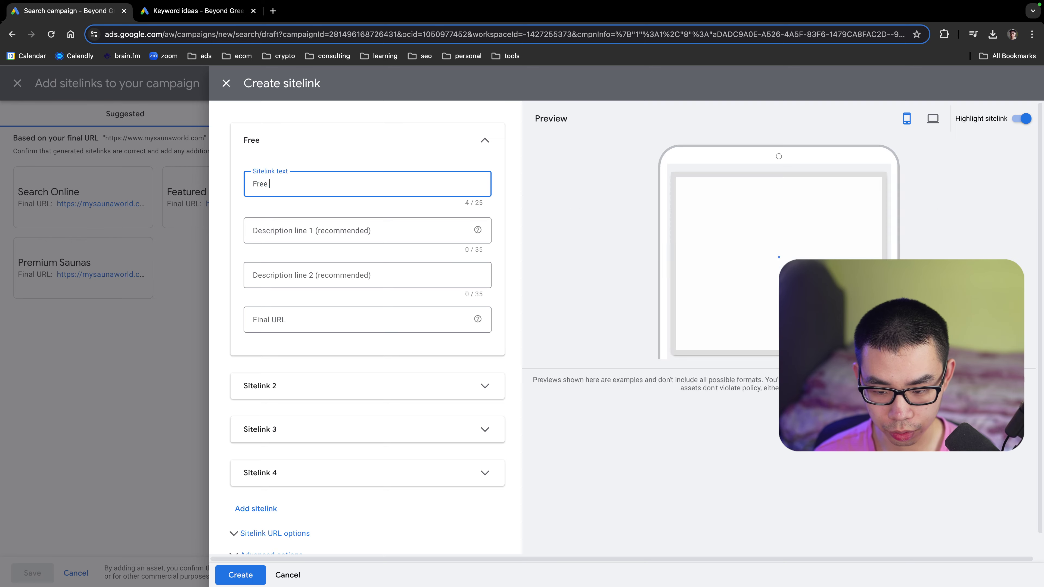
type("Shipping On Sall Sa")
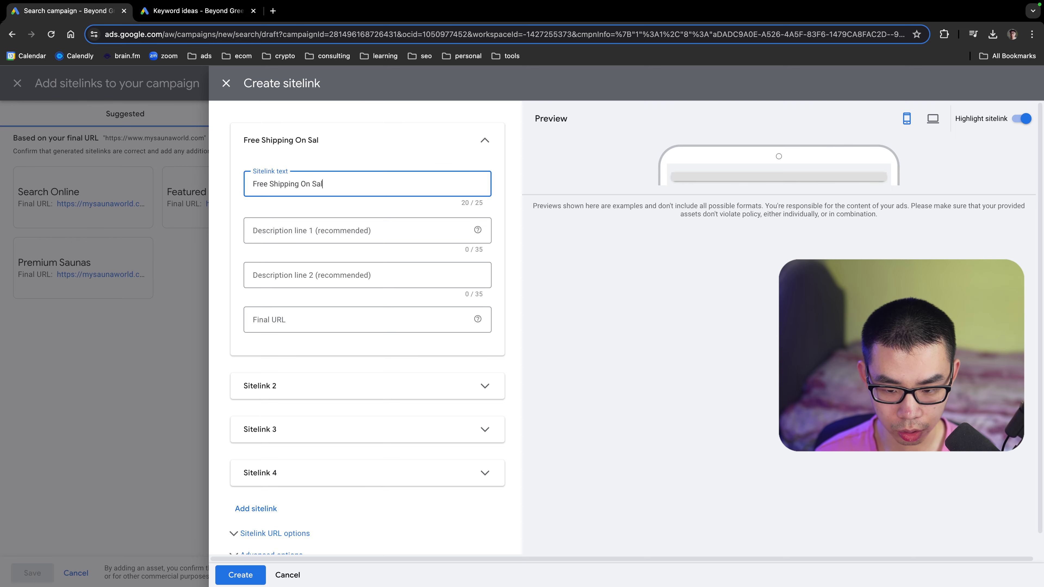
key("BackSpace")
key("BackSpace")
key("BackSpace")
key("BackSpace")
key("BackSpace")
key("BackSpace")
key("BackSpace")
type("a")
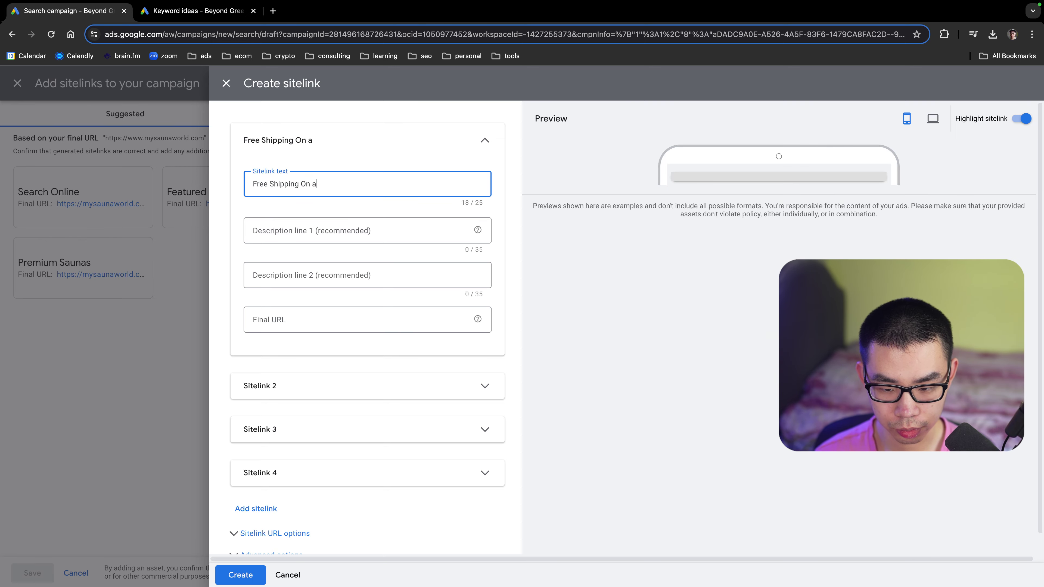
type("ll Sauna")
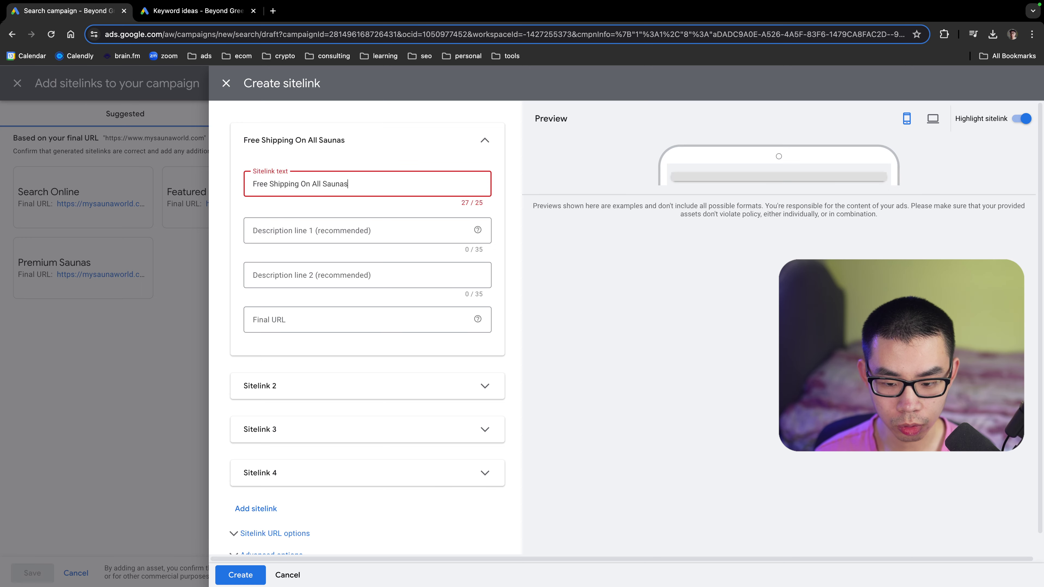
key("BackSpace")
type("a")
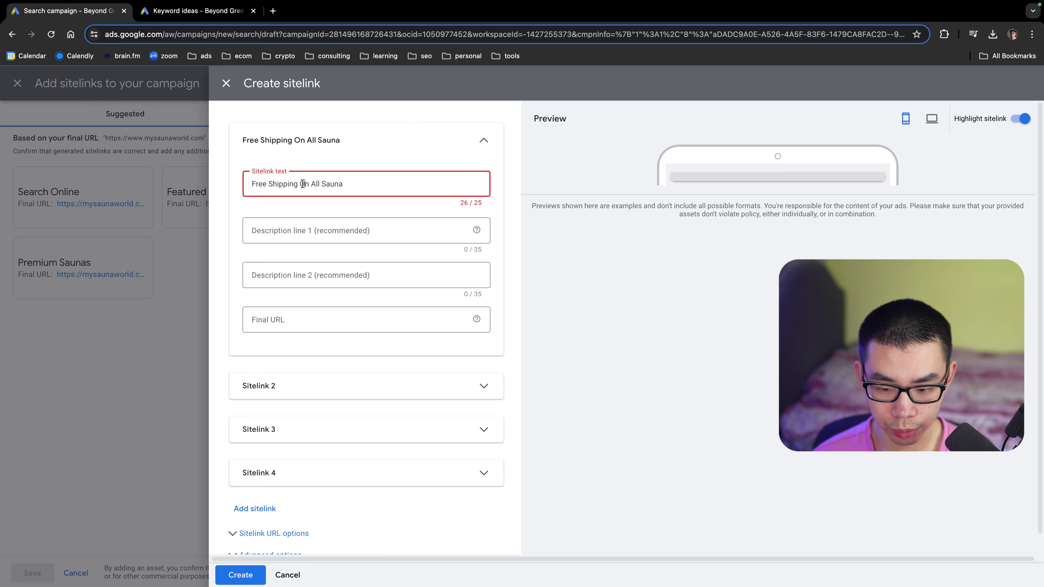
double_click(316, 184)
key("BackSpace")
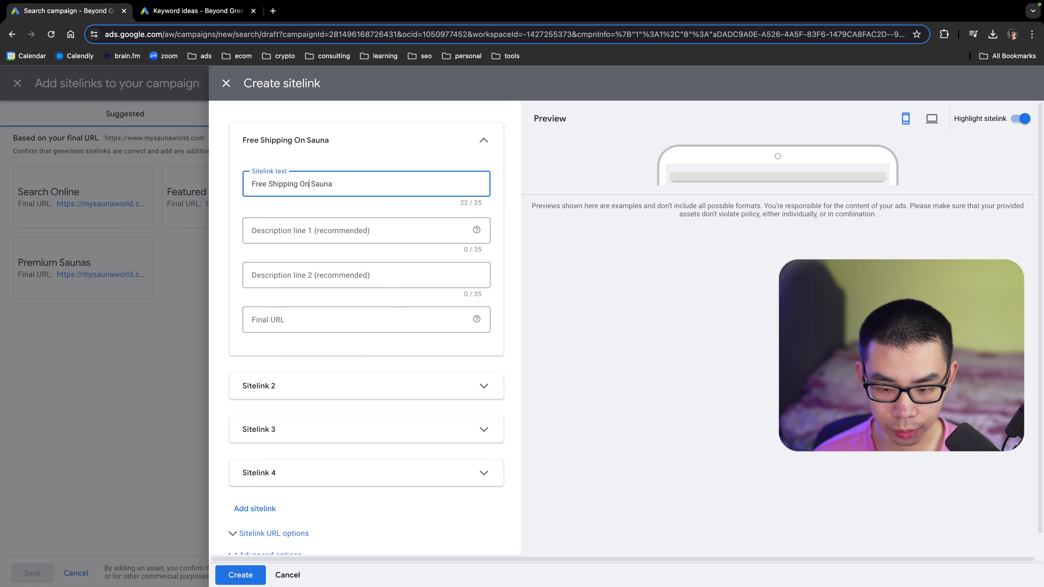
left_click(341, 181)
type("s")
scroll(260, 218, "down", 1)
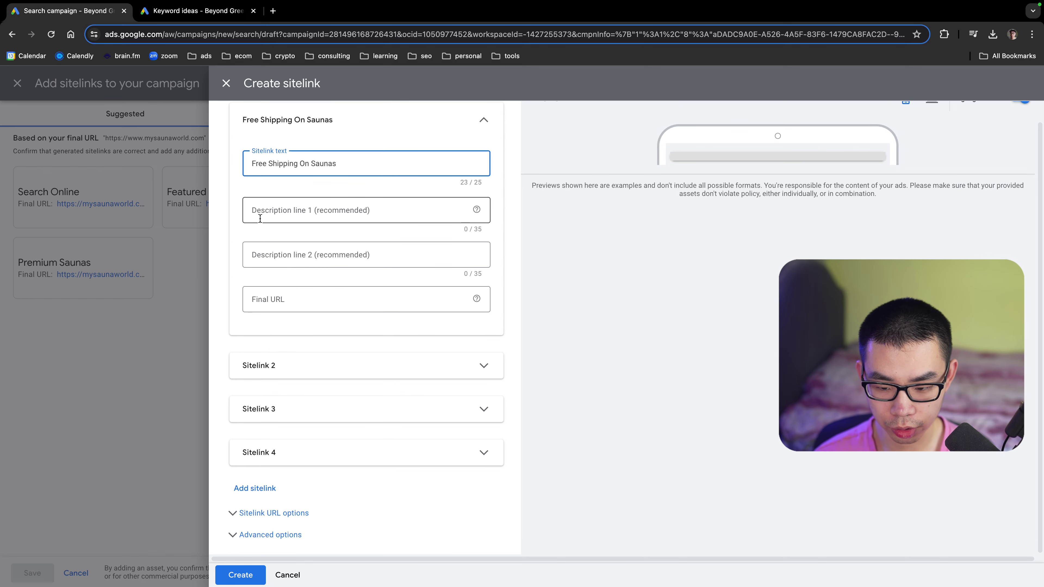
left_click_drag(255, 162, 339, 164)
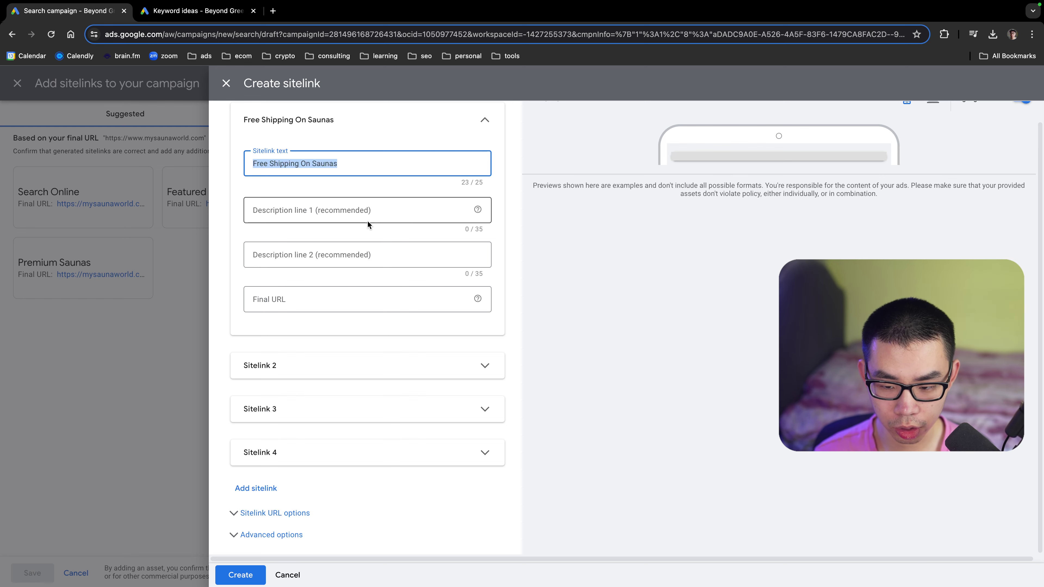
Fill in the new sitelink's first description line with "Enjoy Free Shipping On All Saunas."
left_click(277, 221)
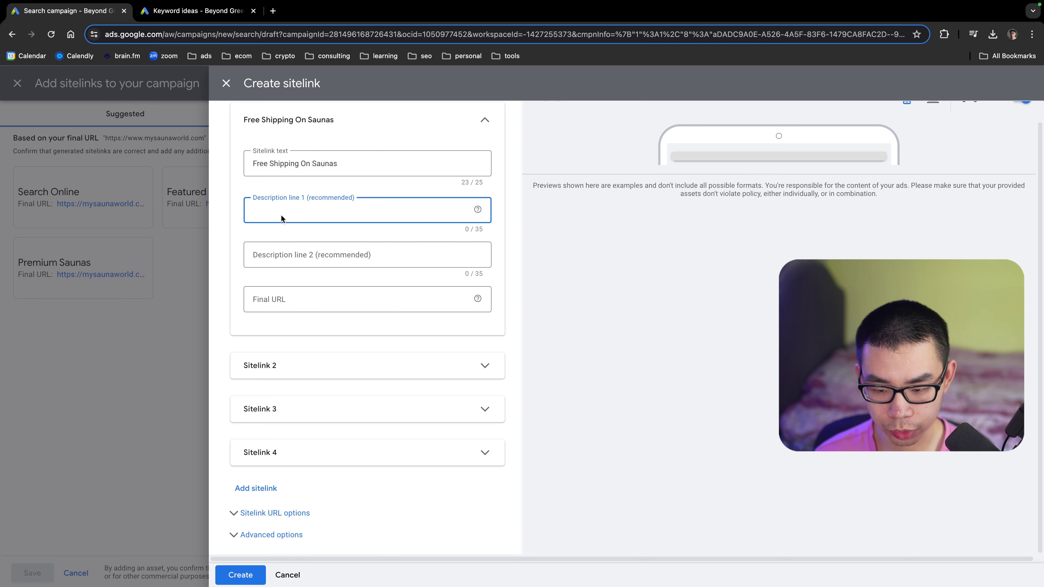
type("Free Shippi")
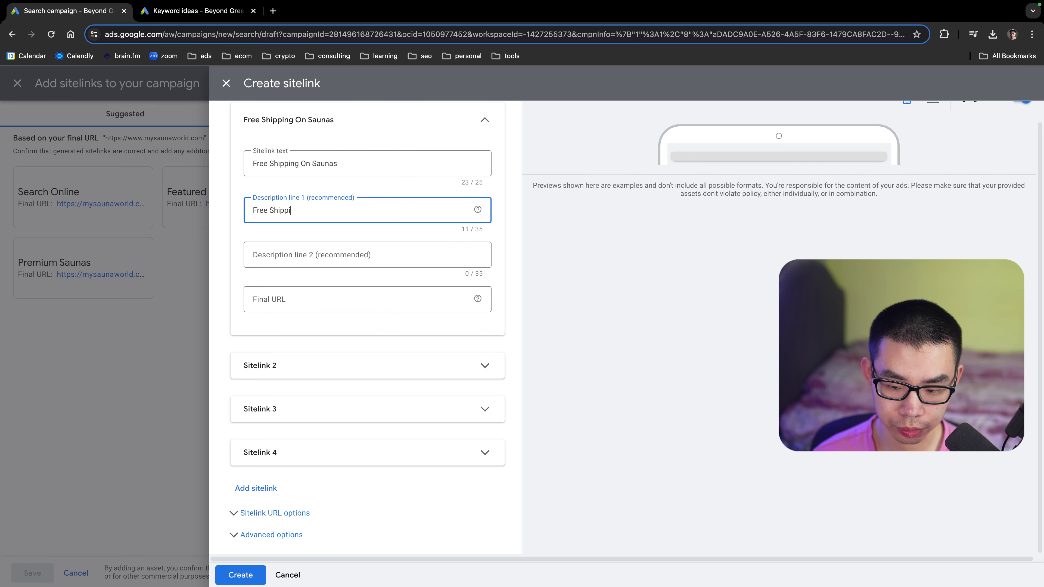
type("ng On Sa")
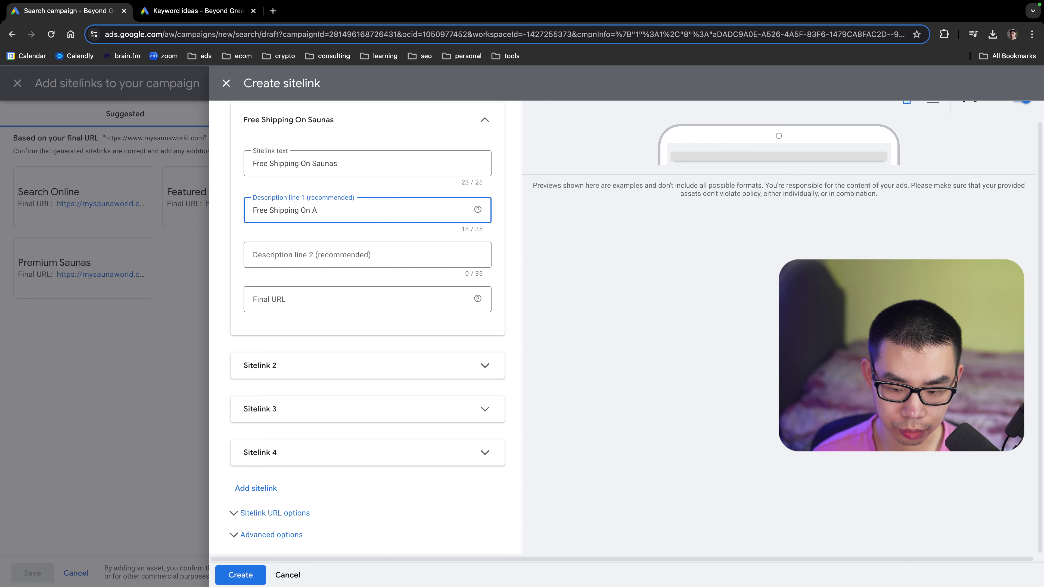
type("l Saunas. Fr")
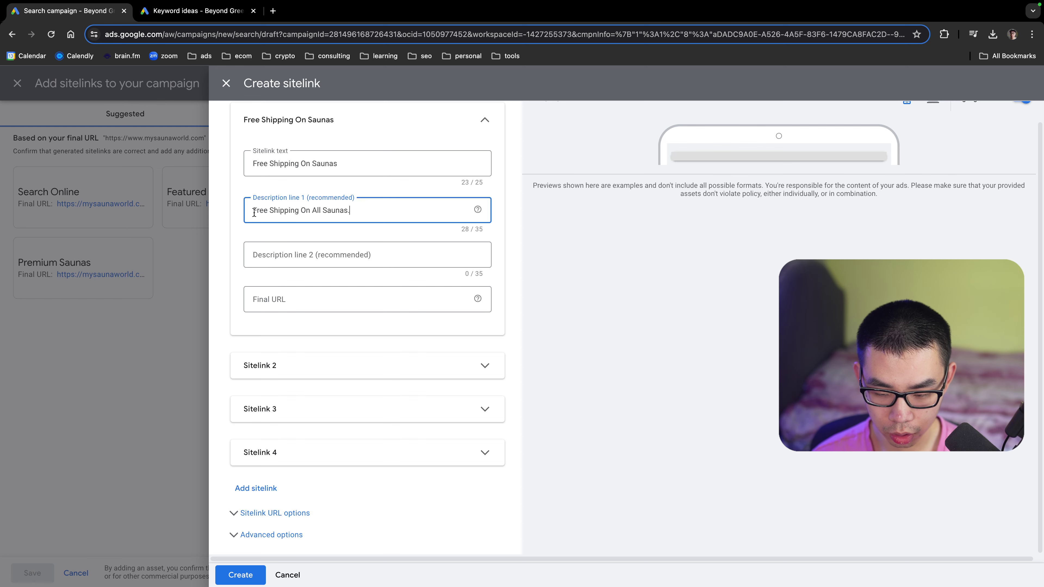
type("Enjoy")
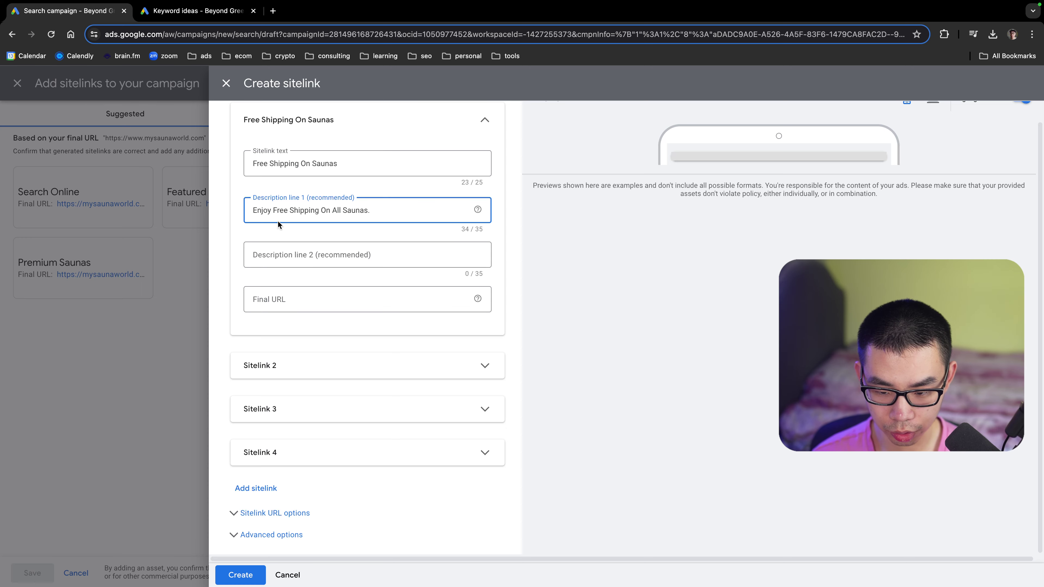
Fill in the sitelink's second description line with "Fast and Free Delivery Services", leaving its final URL empty
left_click(274, 252)
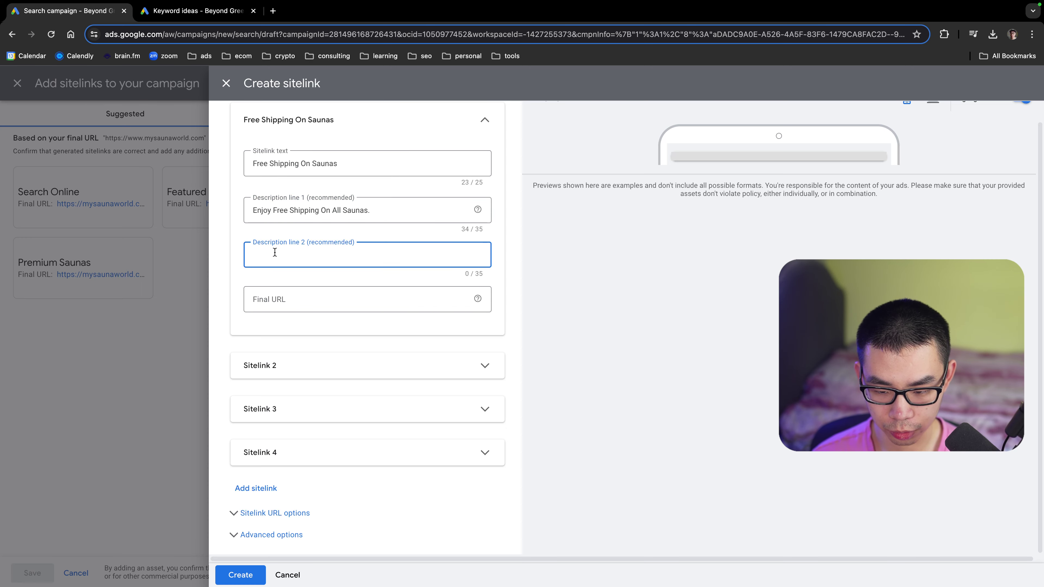
type("Fast and Free")
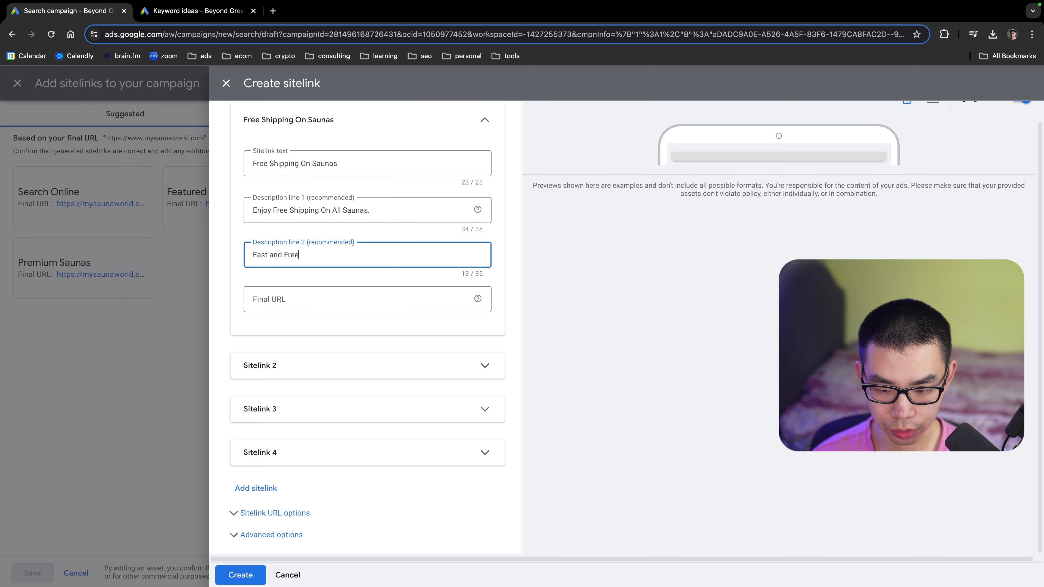
type(" Delivery Services")
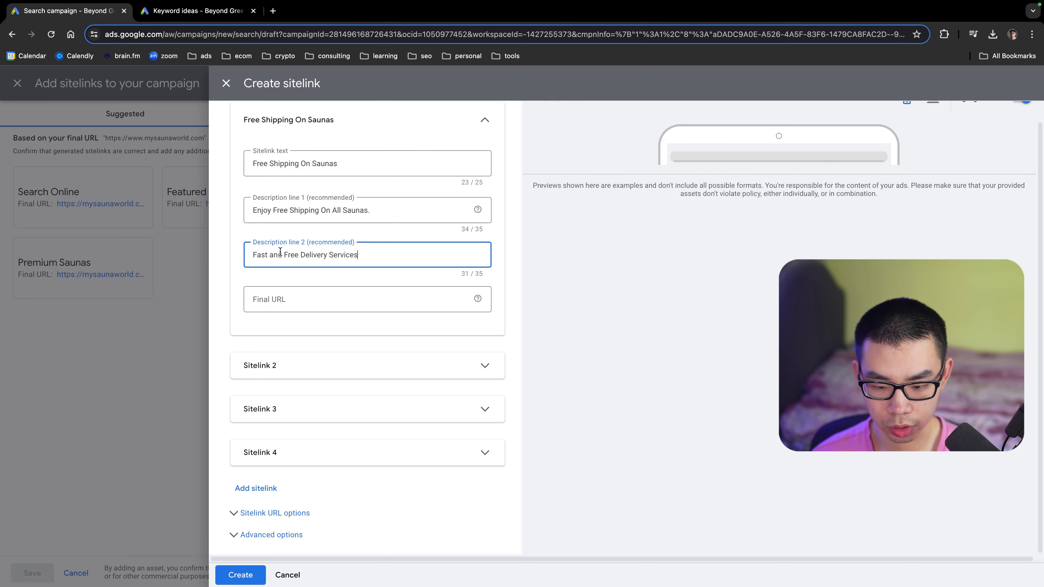
left_click(262, 300)
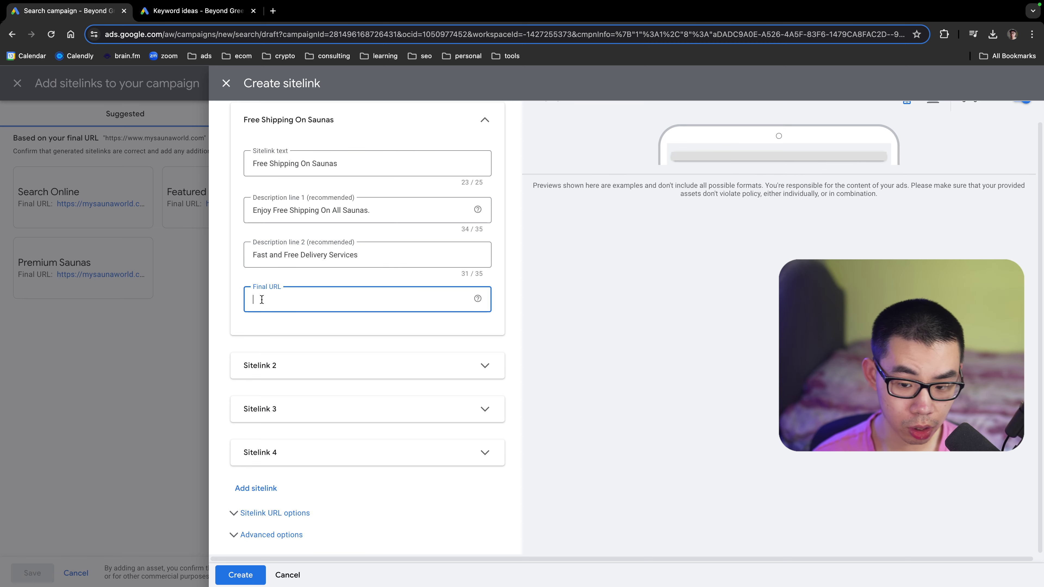
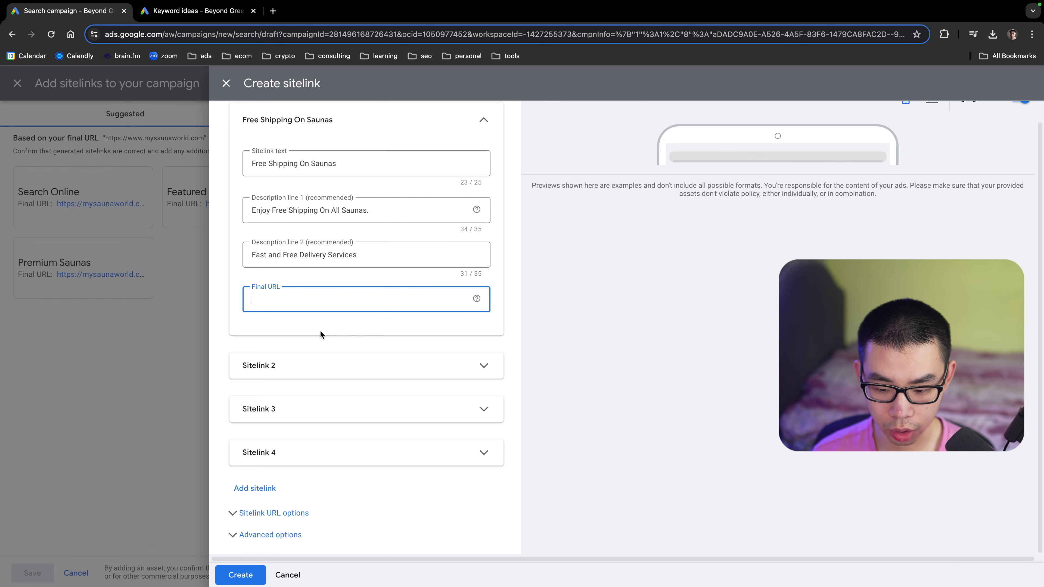
Expand Sitelink 2, Sitelink 3 and Sitelink 4 and look over their text, description and final URL fields
left_click(362, 366)
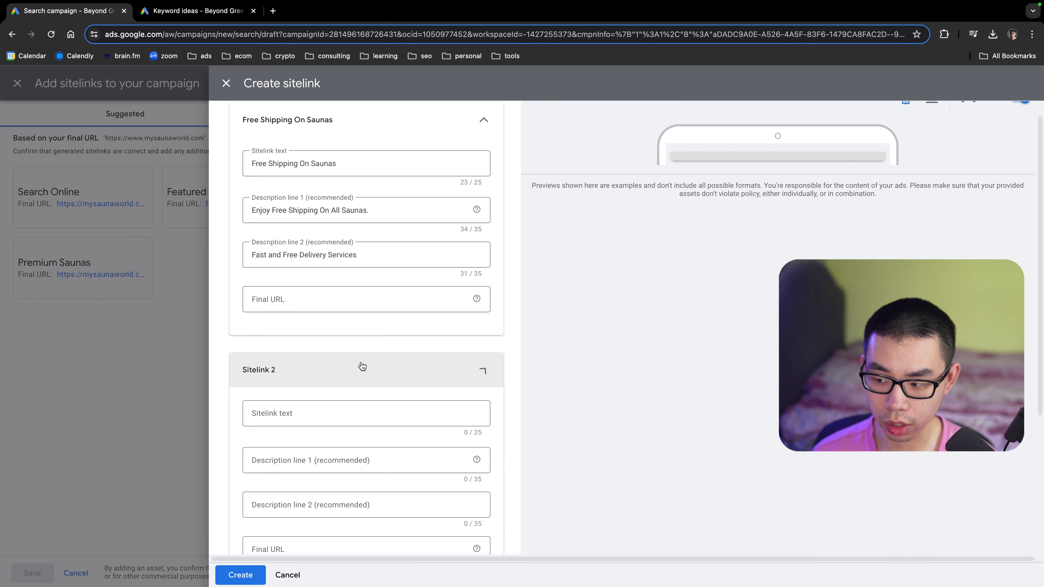
left_click(326, 442)
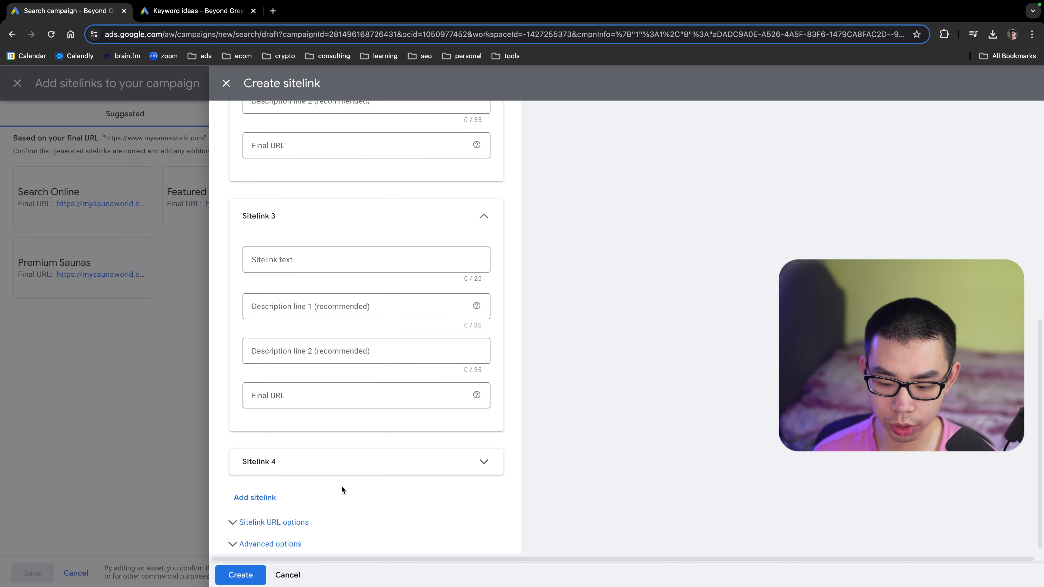
left_click(324, 469)
scroll(292, 431, "up", 3)
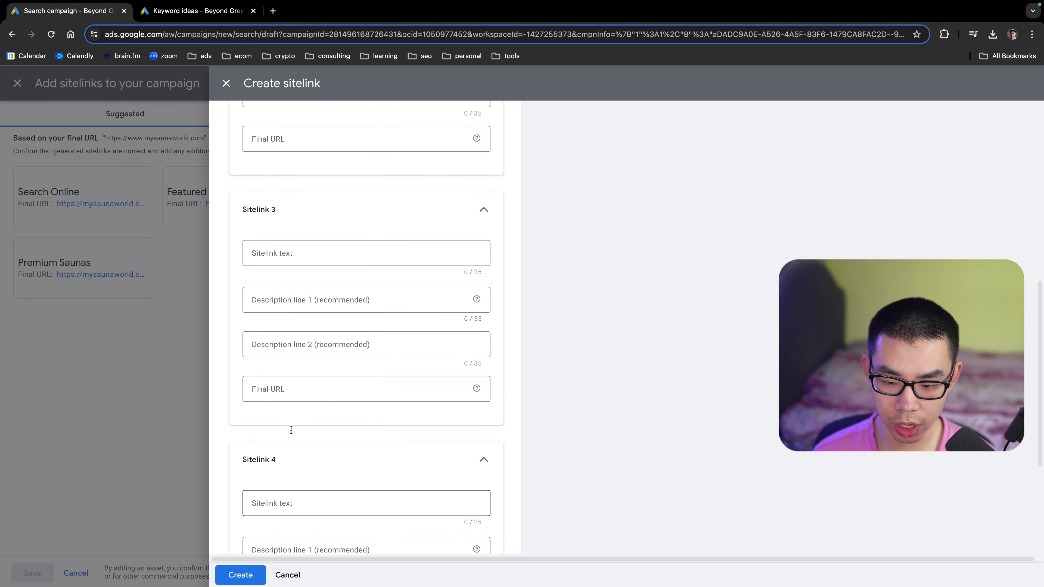
left_click(272, 292)
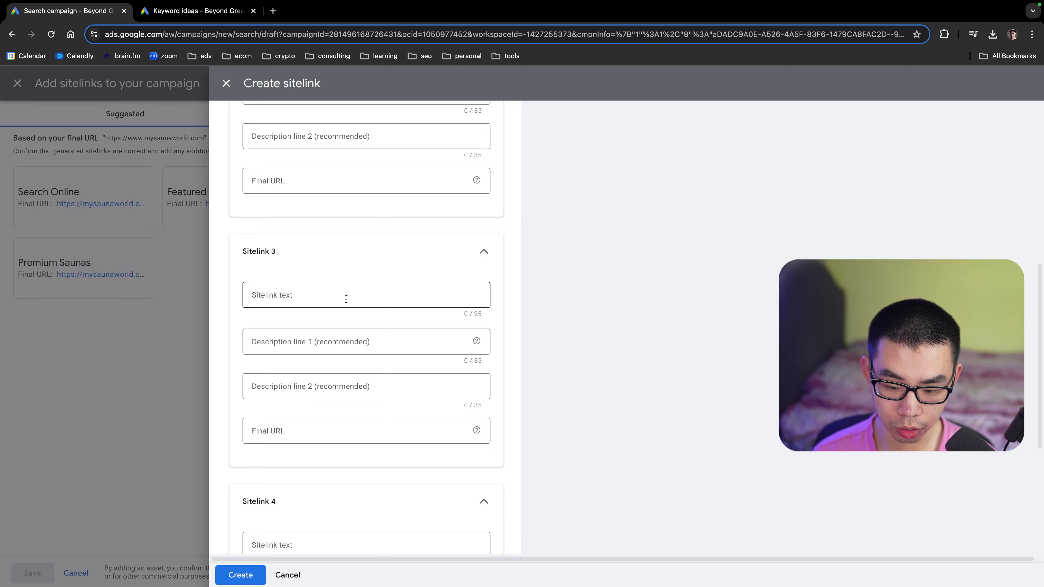
scroll(345, 300, "up", 4)
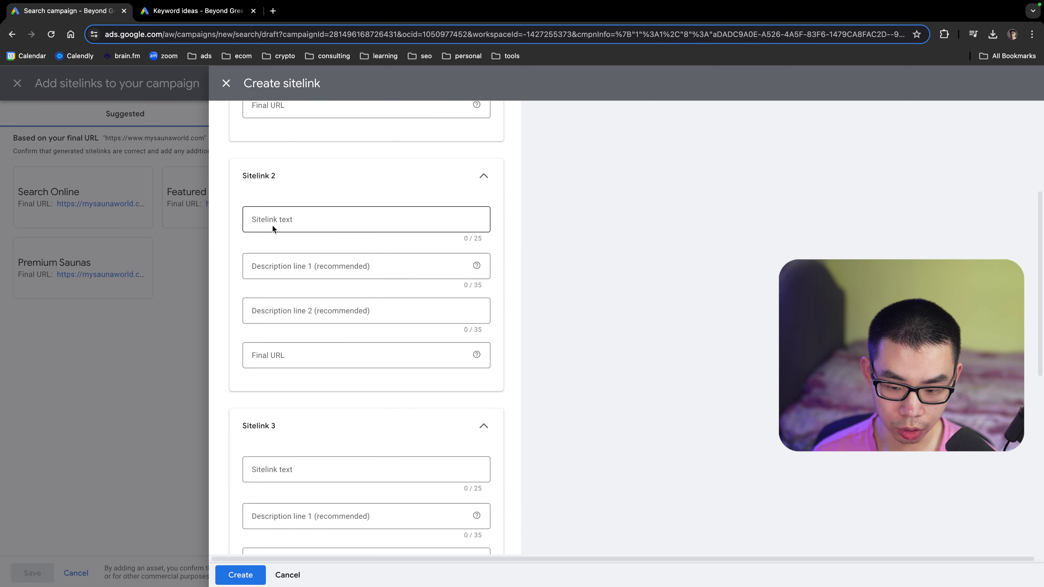
scroll(324, 220, "up", 5)
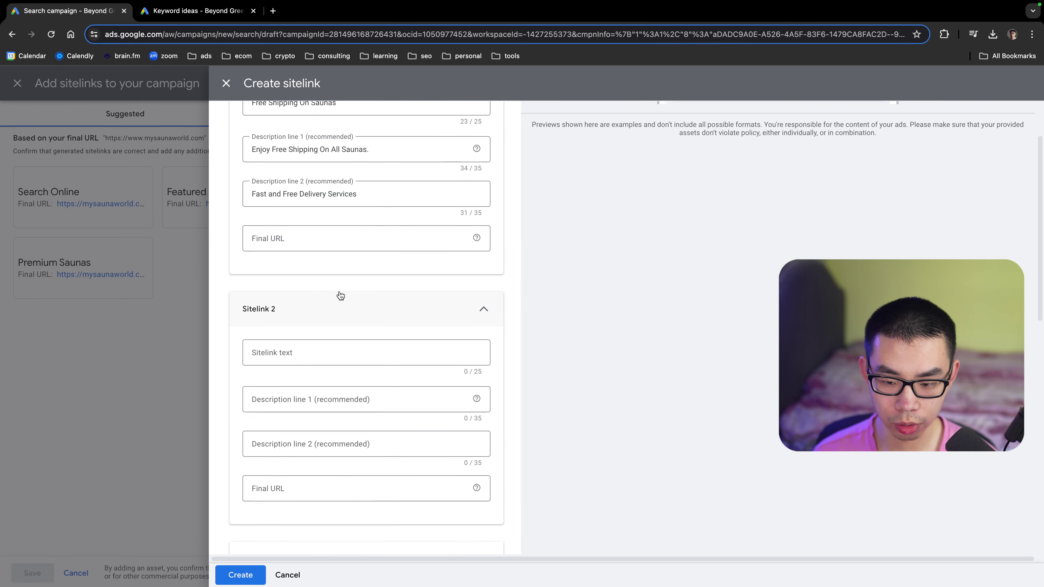
Discard the new sitelink form, then view the details of the suggested Search Online sitelink and close them
left_click(226, 84)
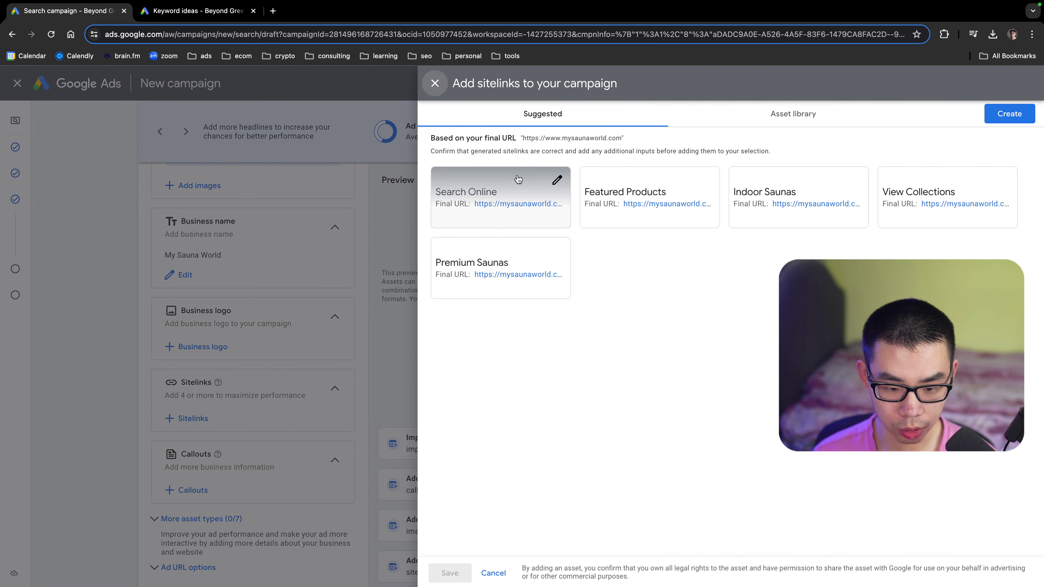
left_click(517, 180)
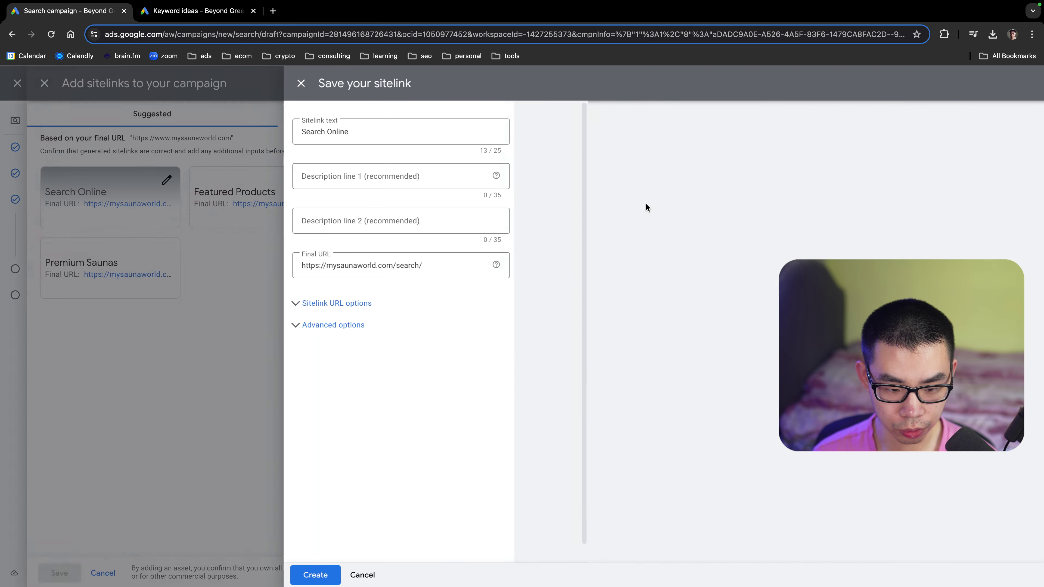
left_click(235, 85)
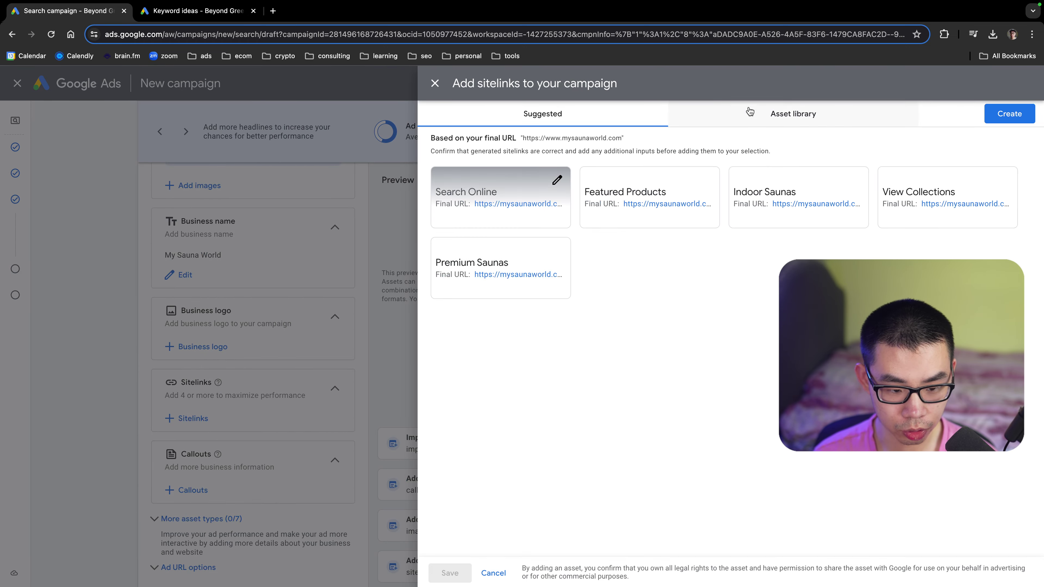
Leave the sitelinks without adding any, and select the Free Shipping, Best Price Guarantee, No Sales Tax and Buy With Confidence callouts for the campaign
left_click(493, 573)
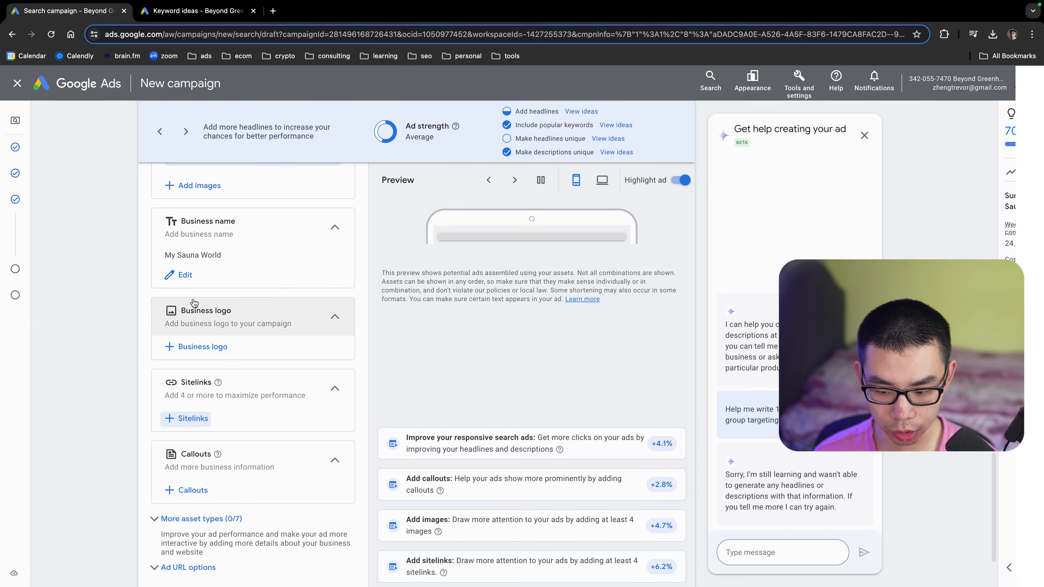
scroll(272, 391, "down", 3)
left_click(187, 387)
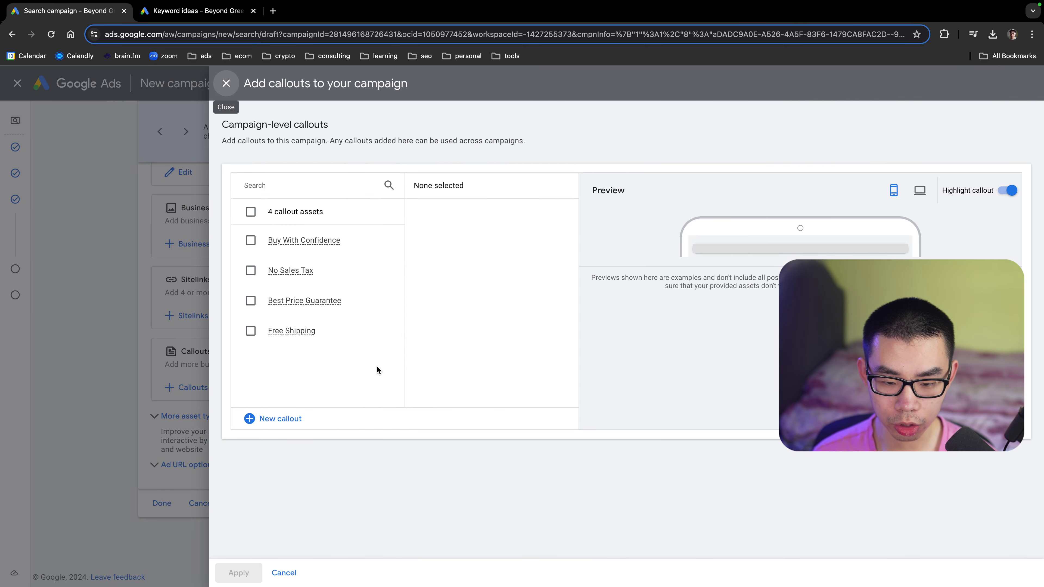
left_click(333, 342)
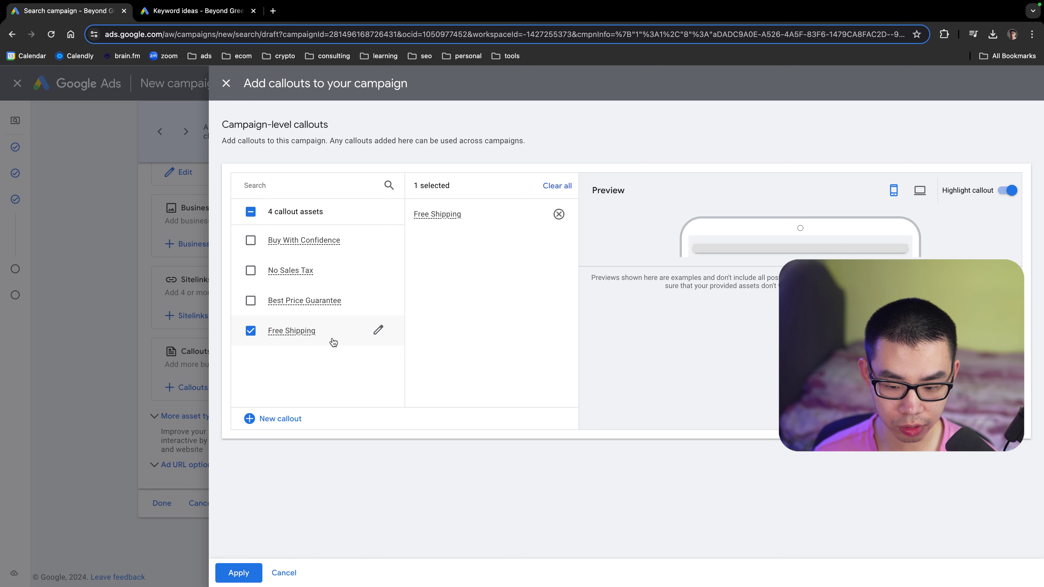
left_click(353, 298)
left_click(349, 269)
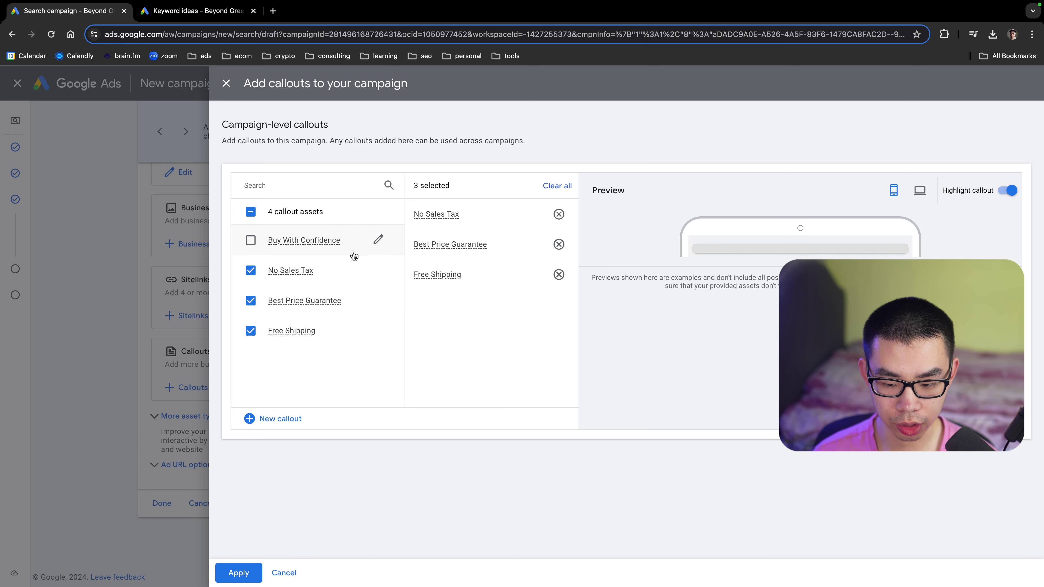
left_click(362, 243)
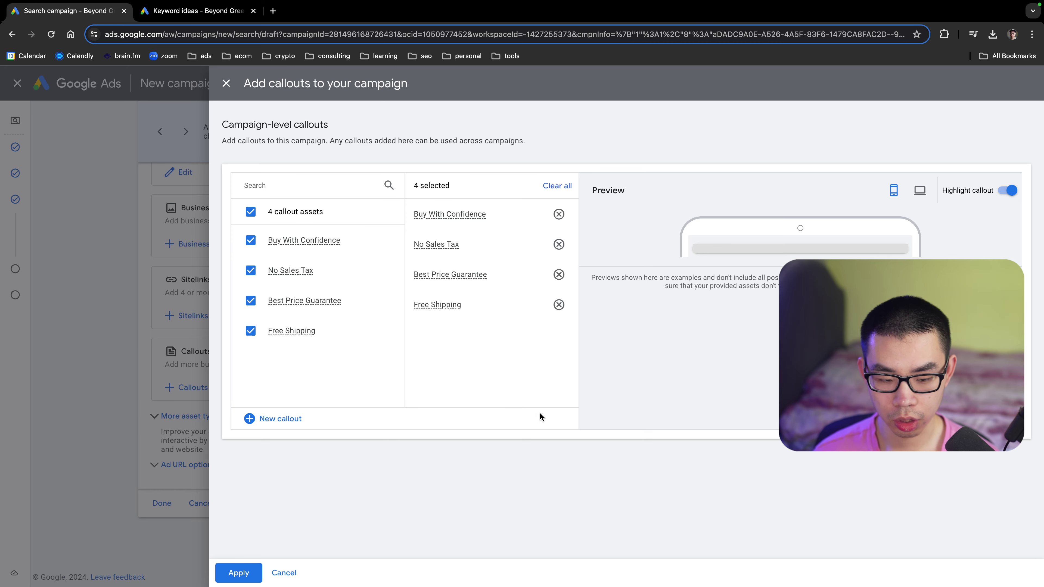
Open and discard the new callout form, and leave the campaign callouts without saving the selection
left_click(250, 420)
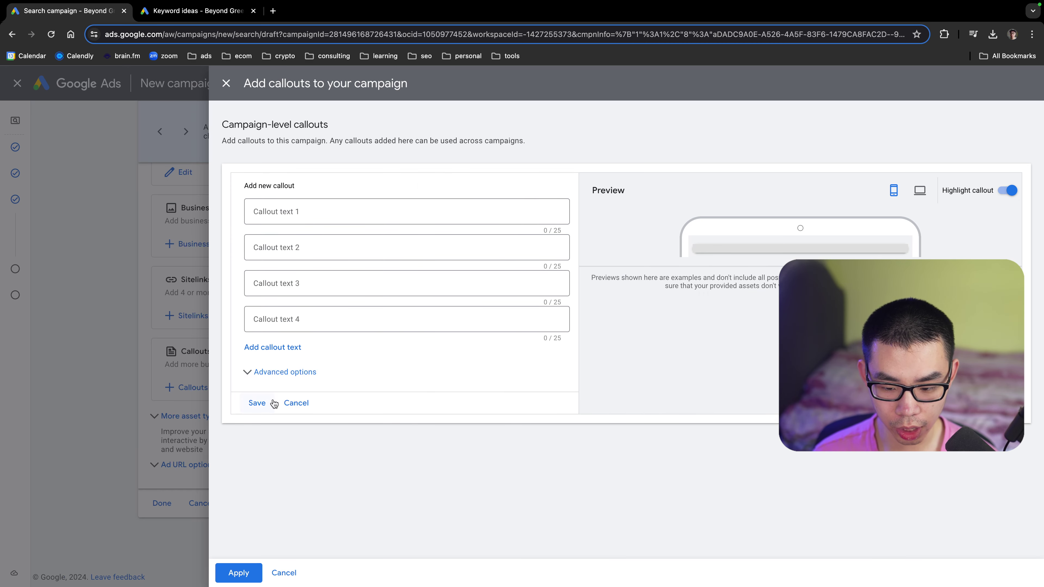
left_click(297, 404)
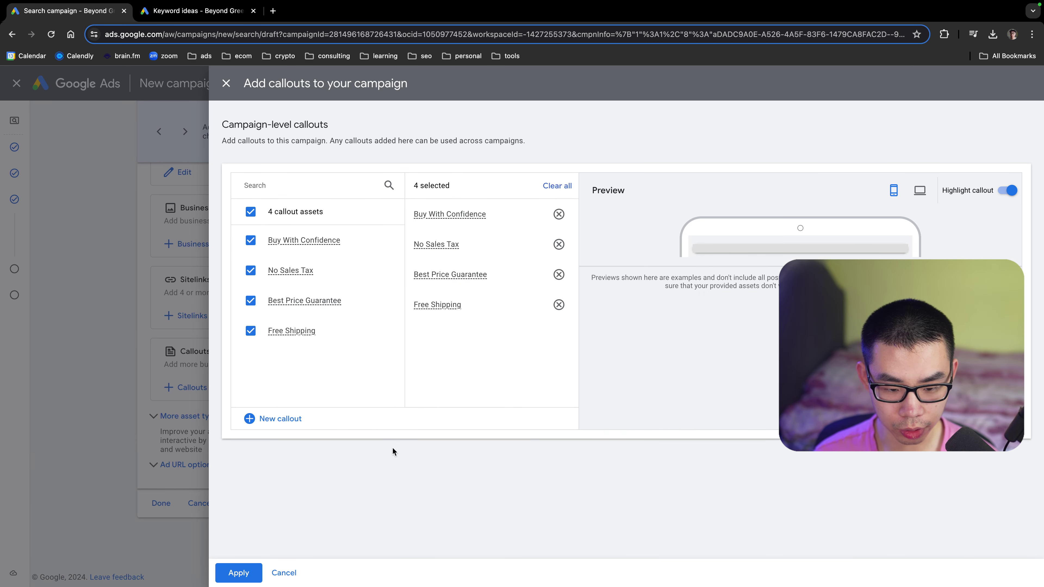
left_click(280, 573)
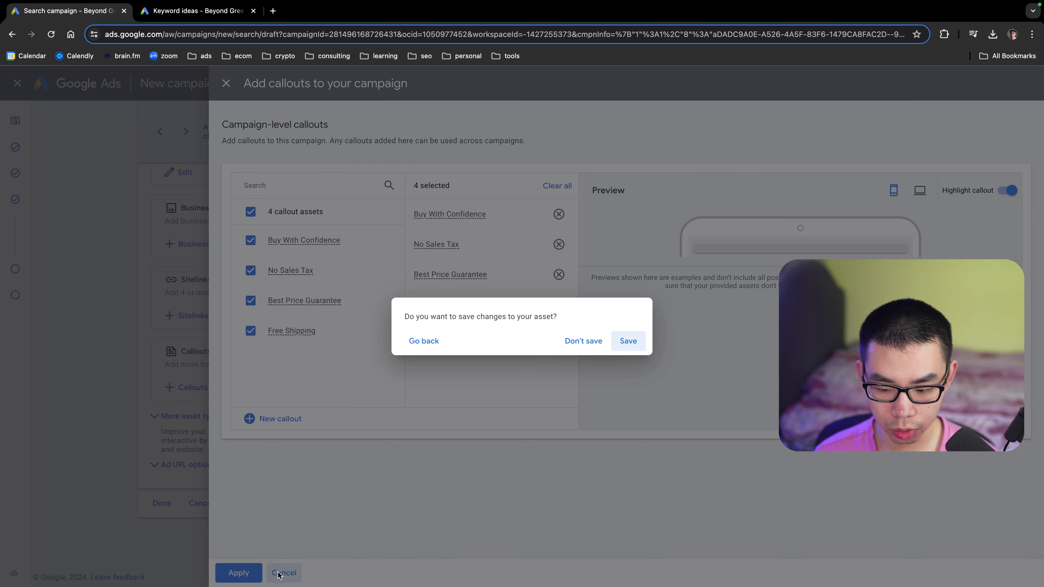
left_click(583, 342)
Expand the additional asset types and view the campaign-level calls, leaving without adding one
left_click(232, 414)
scroll(263, 417, "down", 4)
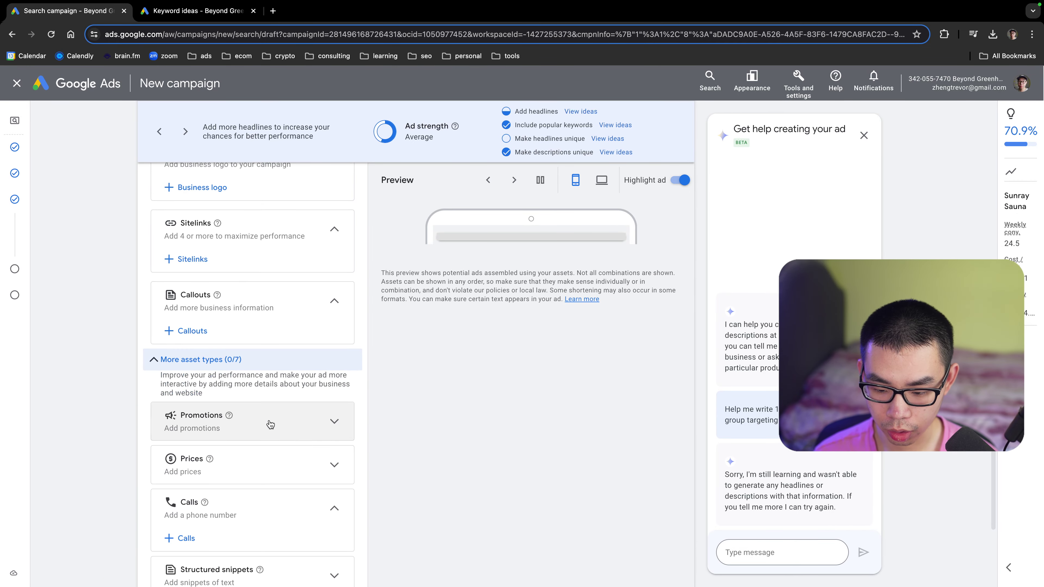
left_click(193, 414)
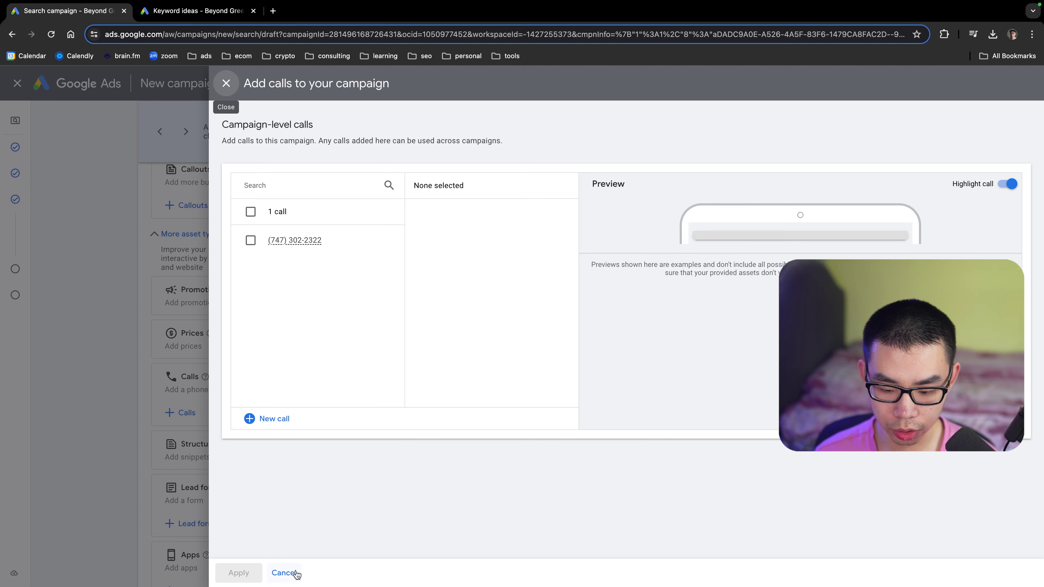
left_click(283, 573)
Expand the ad URL options, leave them empty and finish the ad
scroll(292, 506, "down", 3)
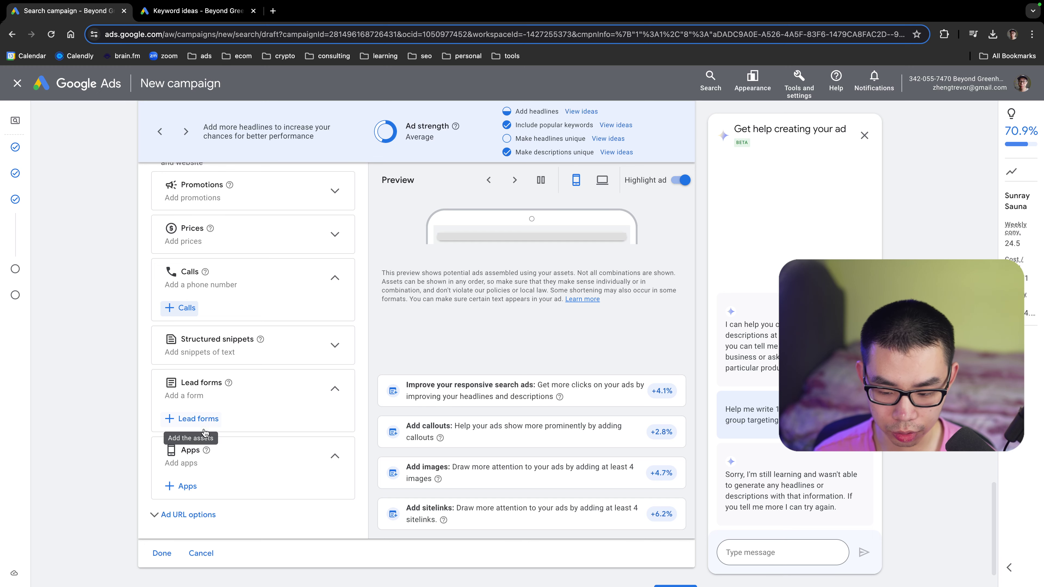
scroll(257, 489, "down", 1)
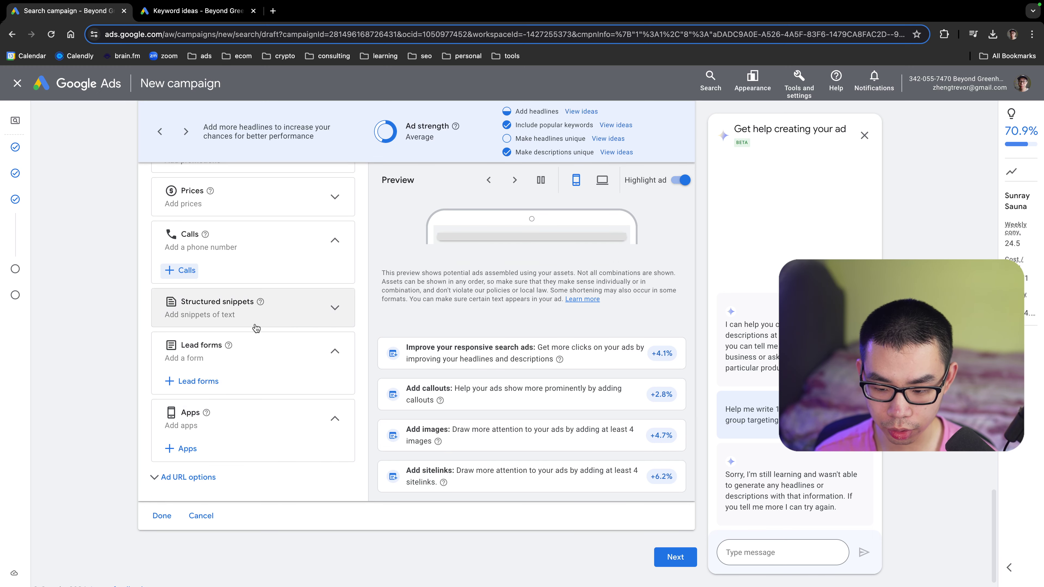
left_click(202, 476)
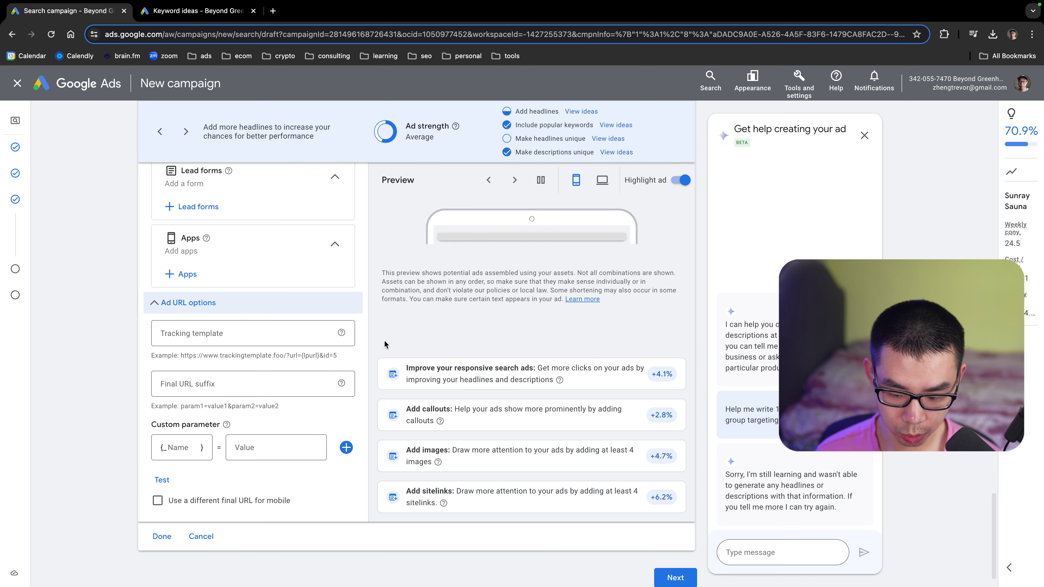
left_click(161, 536)
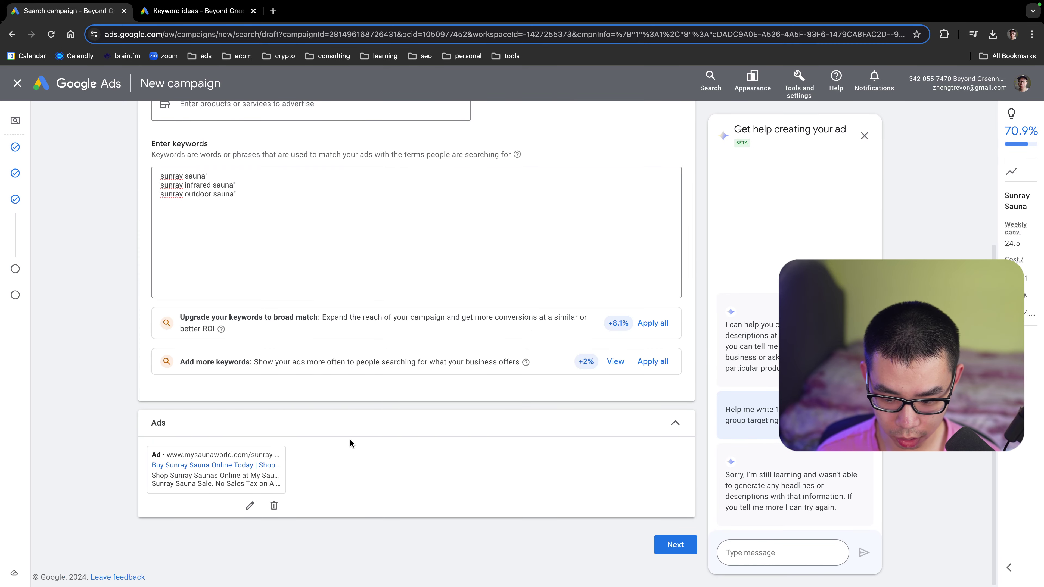
Continue to the budget, dismiss the identity confirmation, and set a custom average daily budget of $10.00 for the campaign
left_click(676, 545)
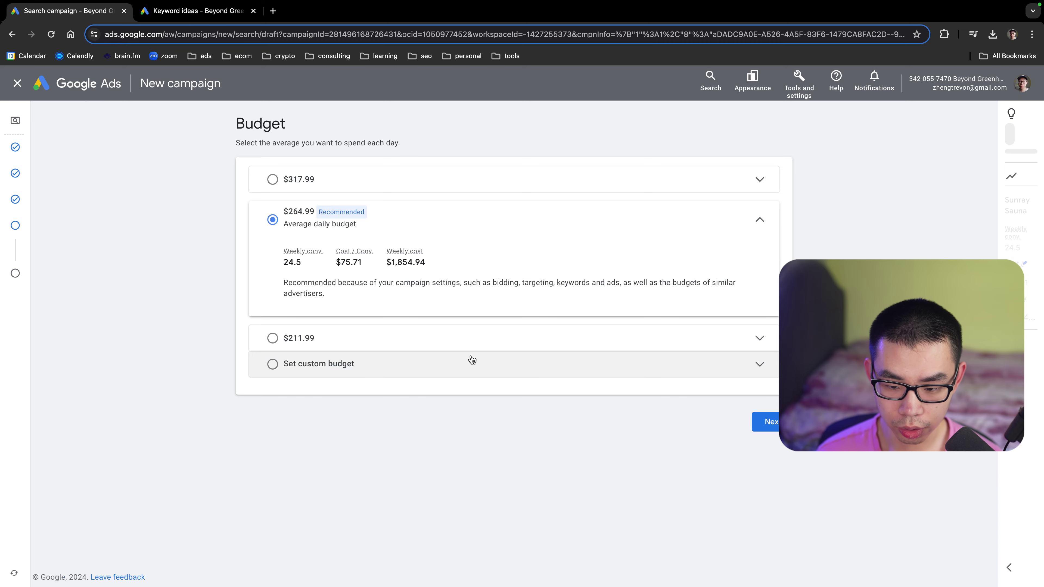
left_click(472, 360)
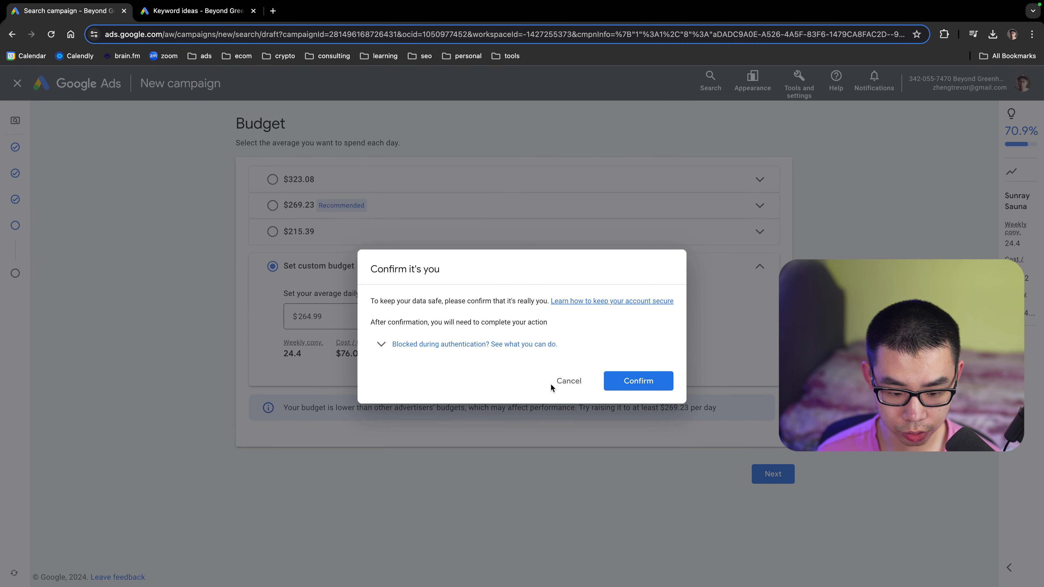
left_click(555, 382)
left_click(347, 317)
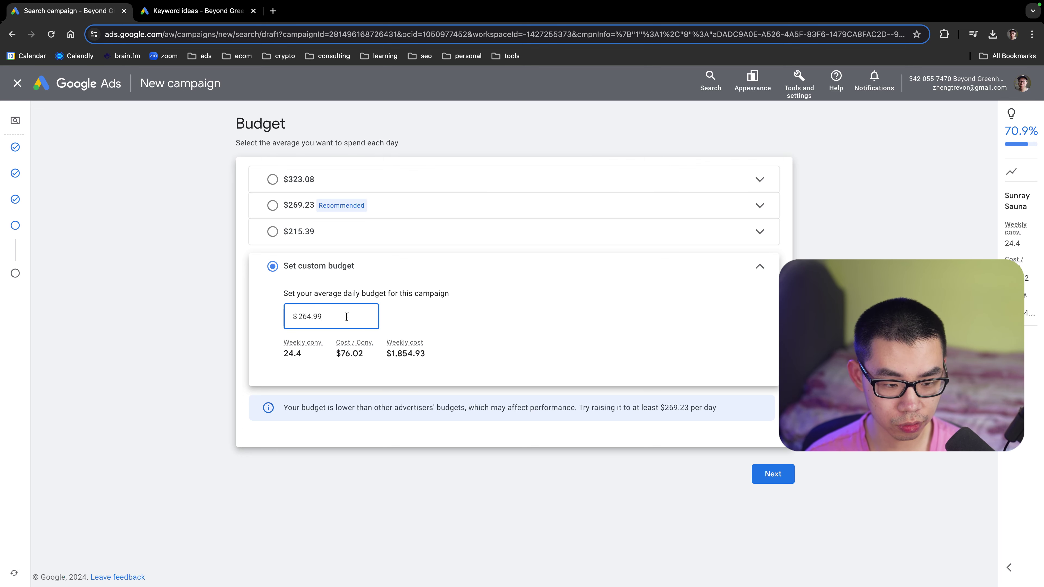
double_click(347, 317)
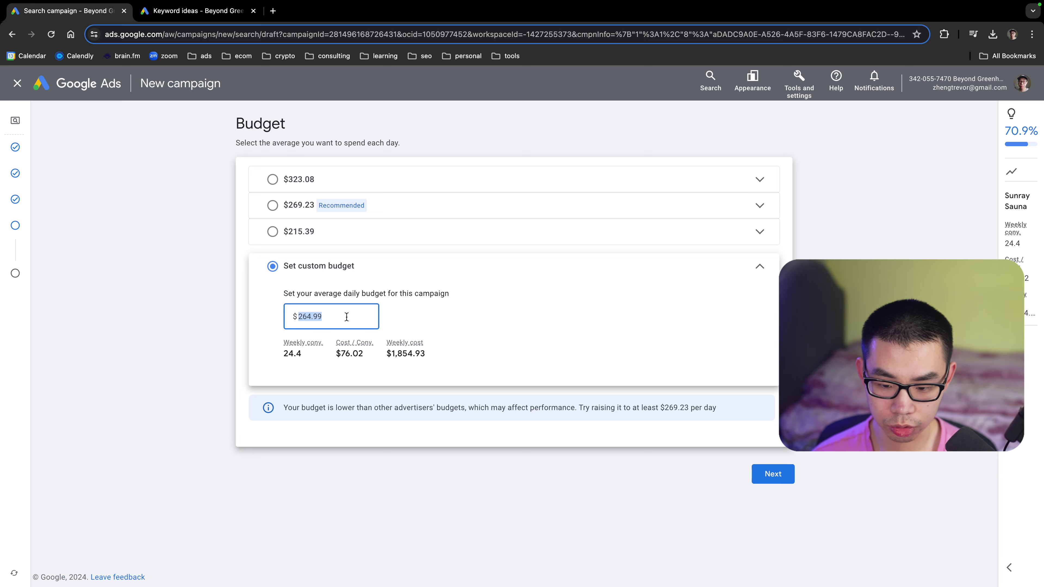
type("10")
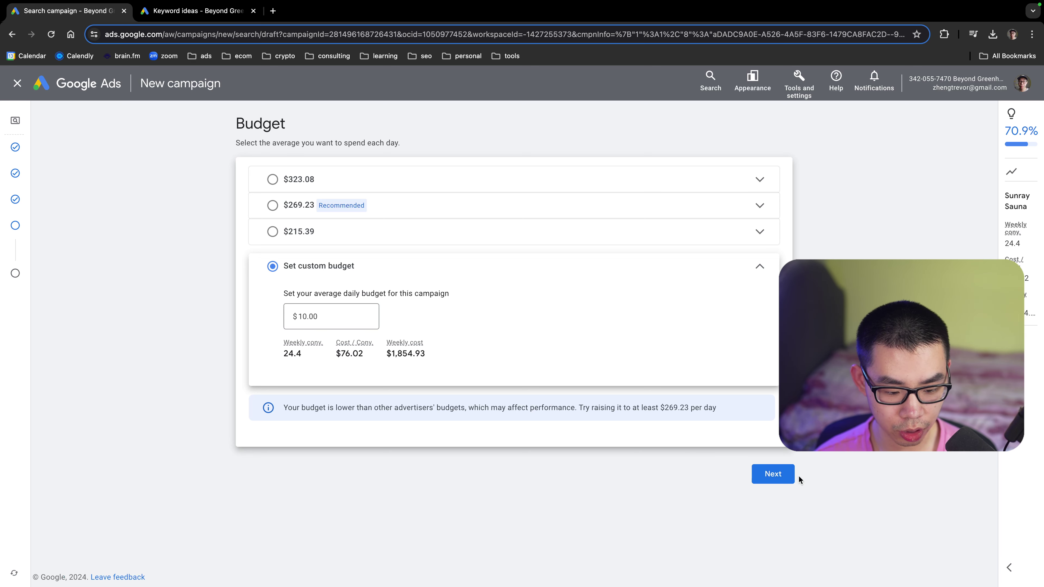
left_click(787, 475)
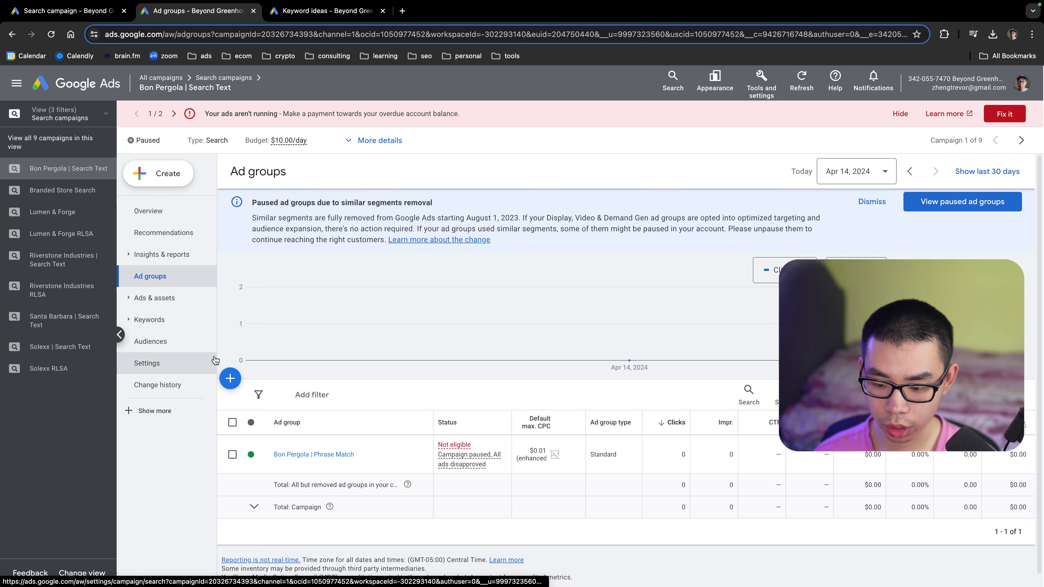
Open the settings of the Bon Pergola | Search Text campaign and hide the overdue payment alert
left_click(192, 373)
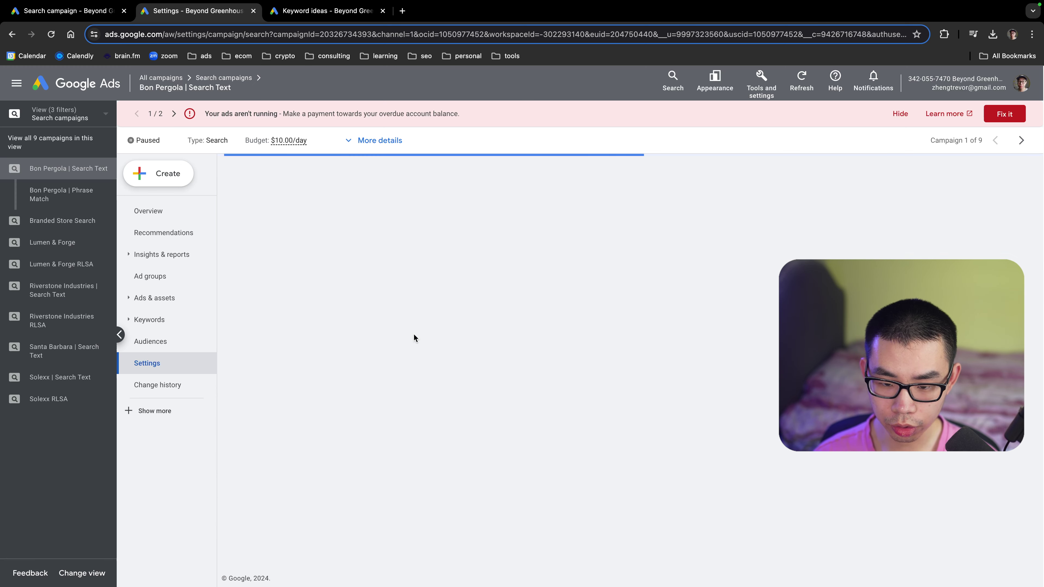
left_click(901, 115)
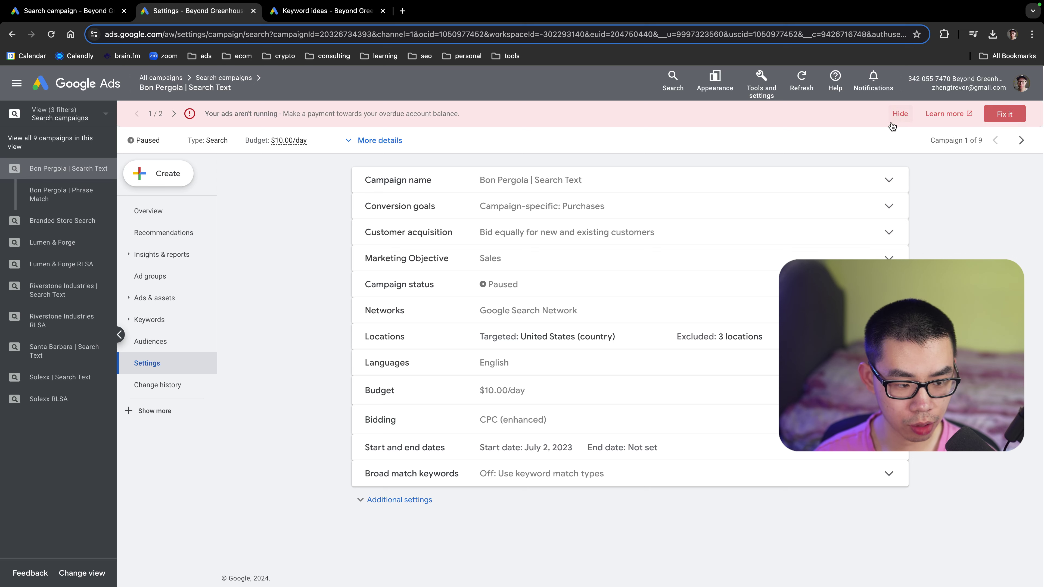
left_click(960, 113)
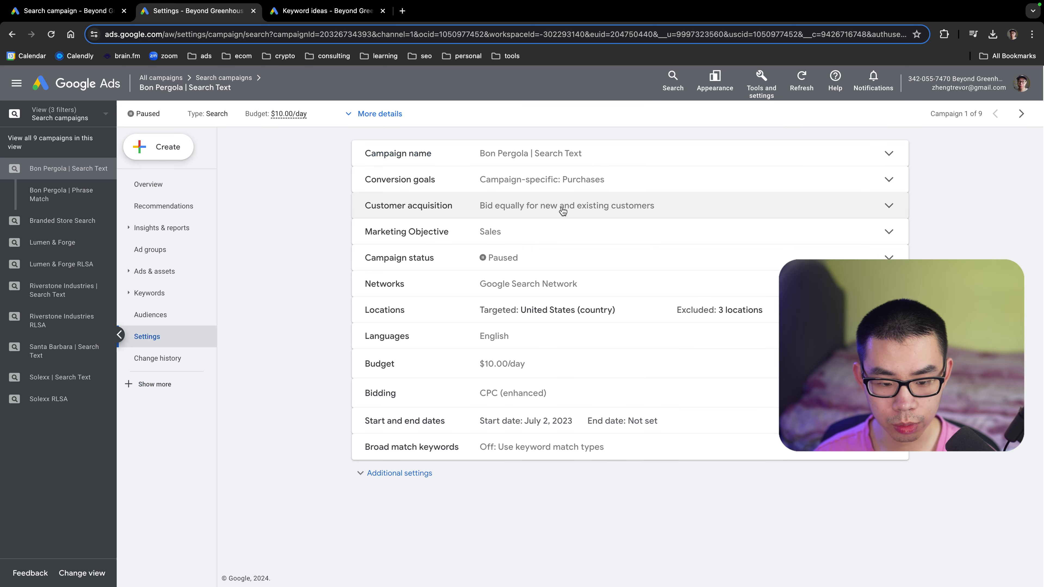
Examine the Bon Pergola campaign's conversion goal type options and the list of selectable goals, closing both without changes
left_click(432, 181)
left_click(542, 217)
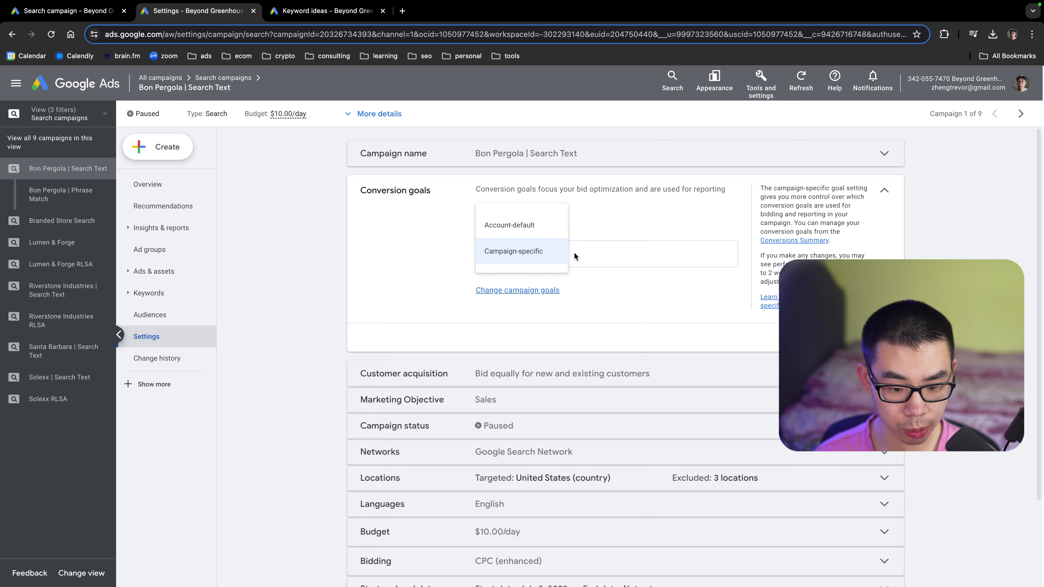
left_click(645, 255)
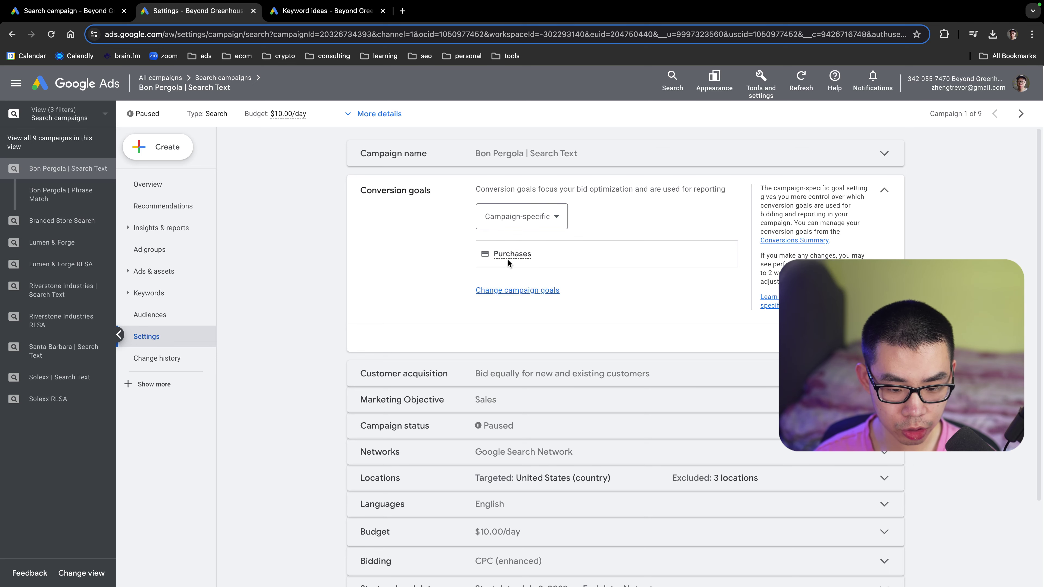
left_click(551, 291)
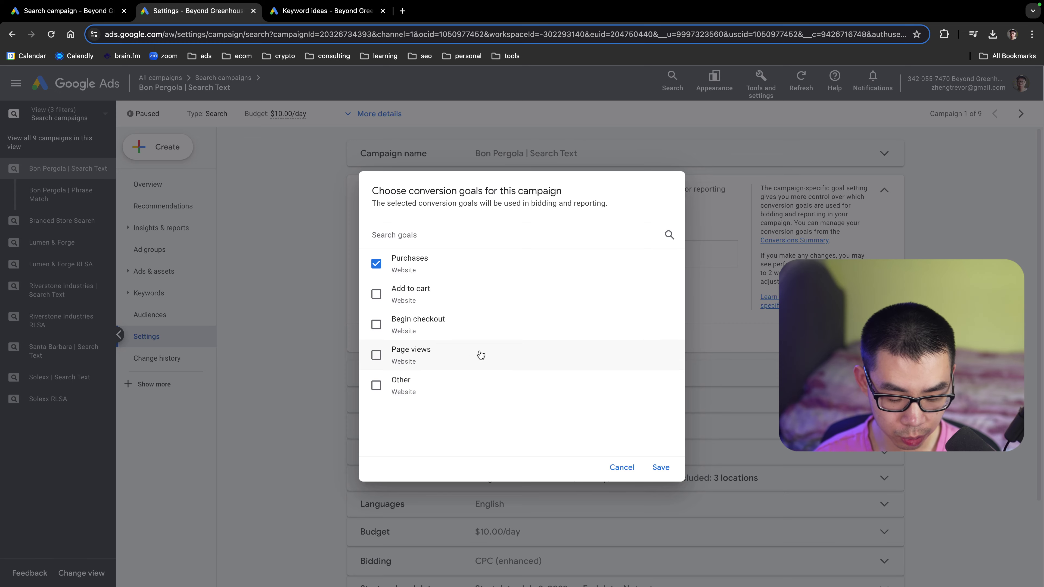
left_click(623, 468)
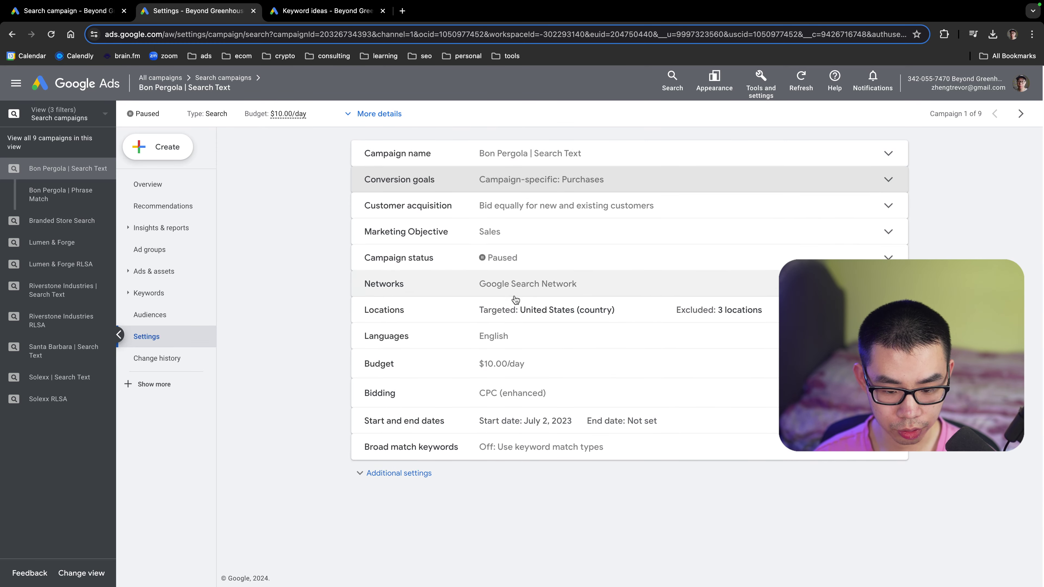
Open the campaign's bidding settings for a bid strategy change and turn off Enhanced CPC under Manual CPC
left_click(493, 393)
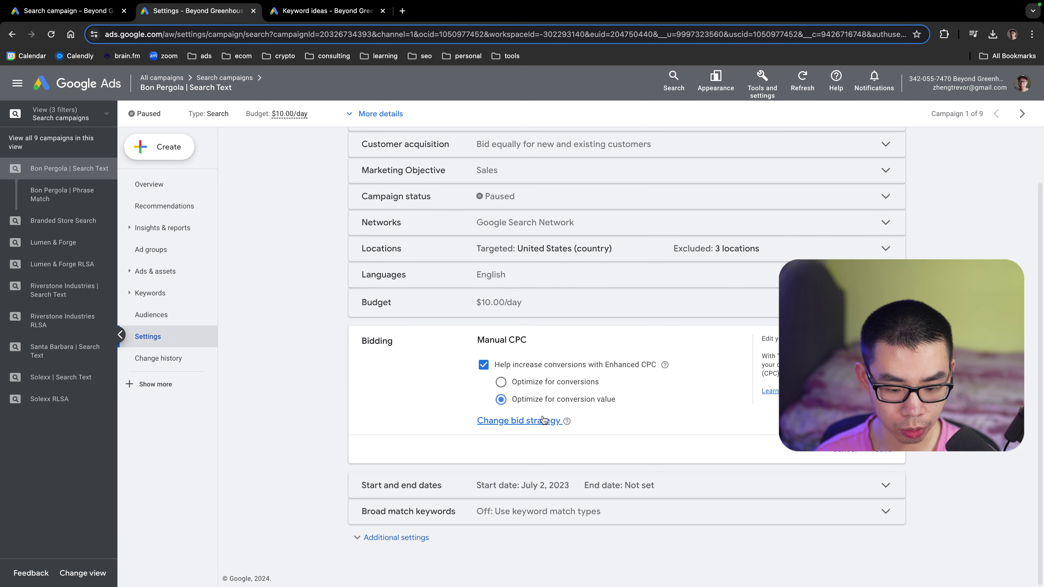
scroll(552, 418, "down", 3)
left_click(484, 324)
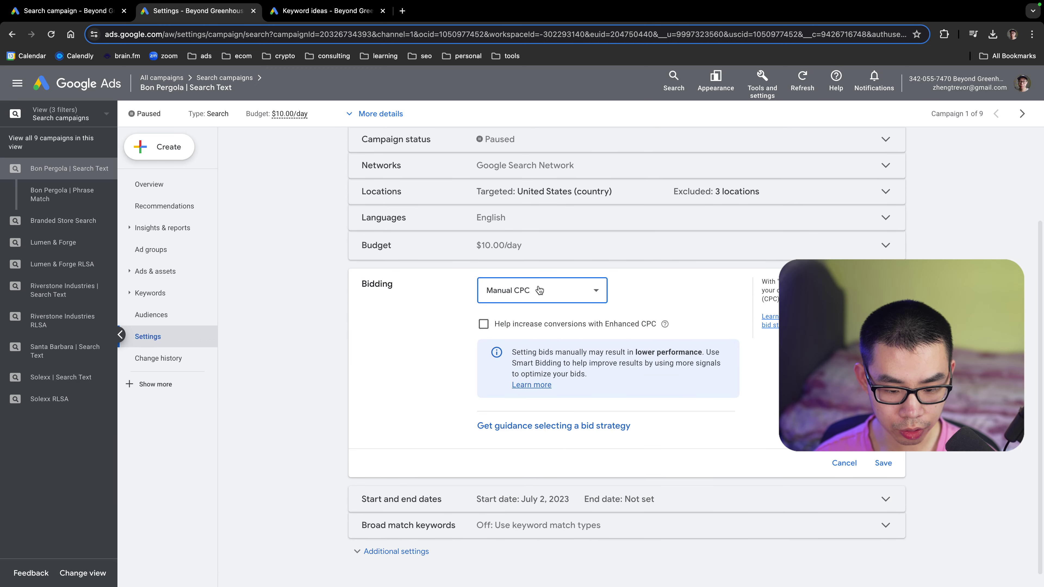
left_click(576, 290)
left_click(579, 441)
View the guided bid strategy selection with its focus on Conversions, and return to the previous bidding options
left_click(586, 429)
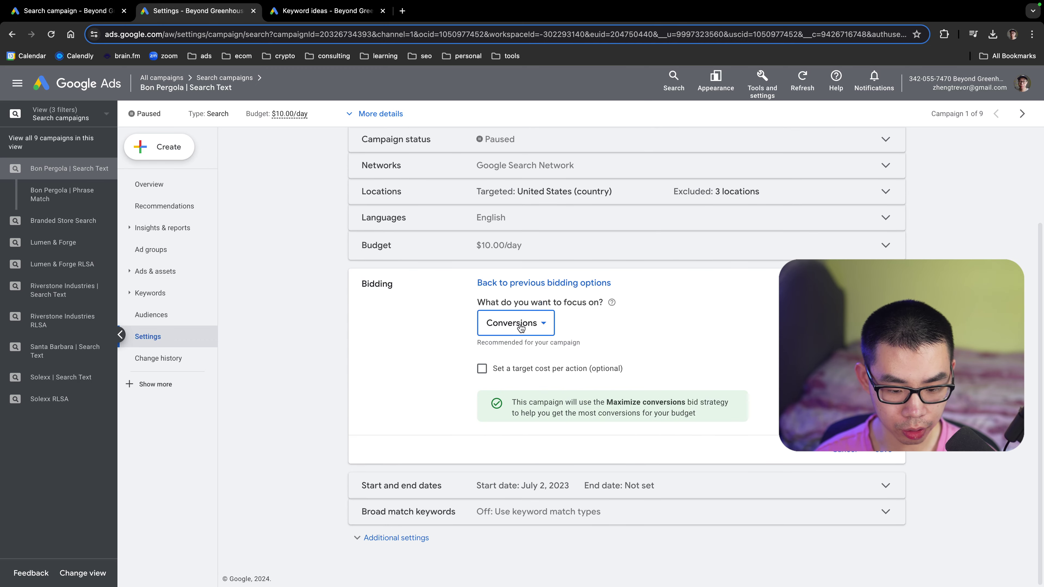
left_click(509, 322)
left_click(644, 329)
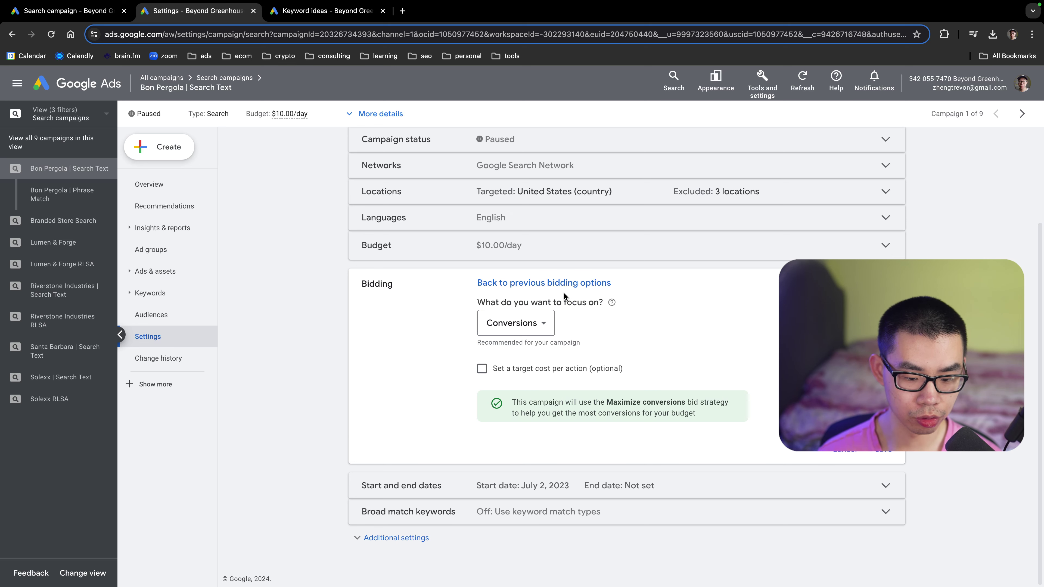
left_click(560, 285)
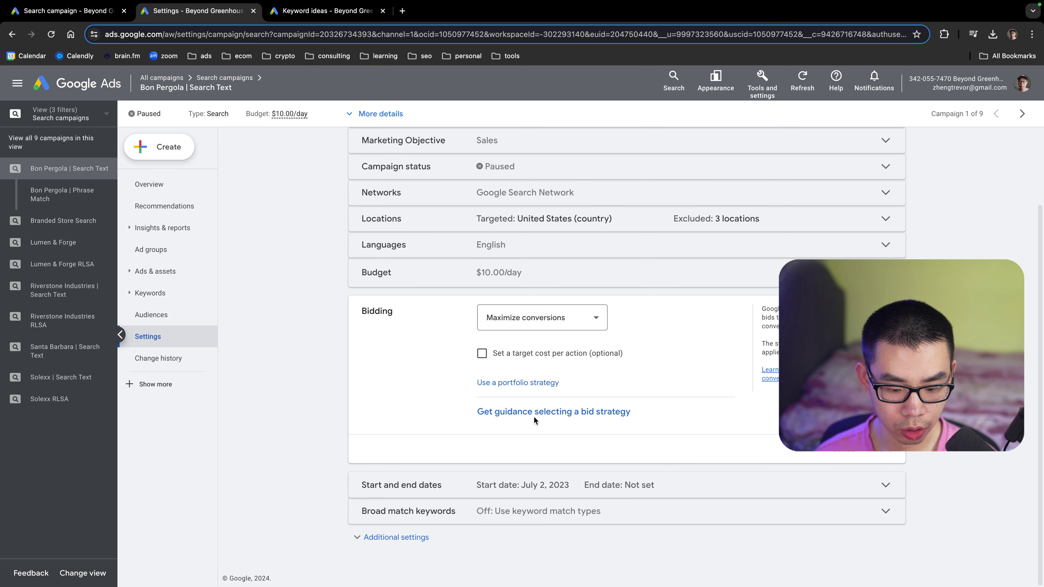
Set the bid strategy to Manual CPC with the Enhanced CPC conversion help turned off
left_click(532, 320)
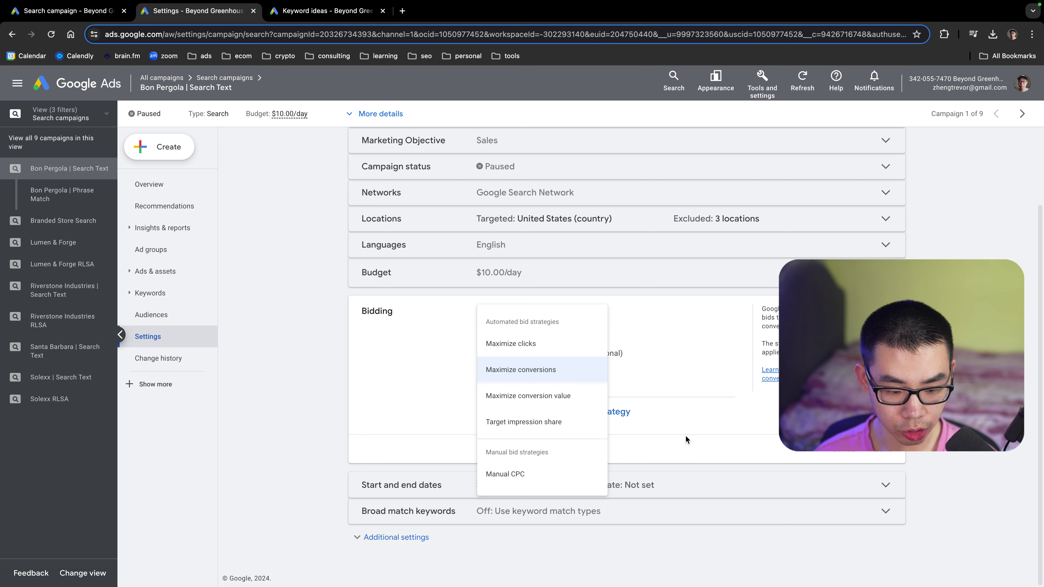
left_click(561, 474)
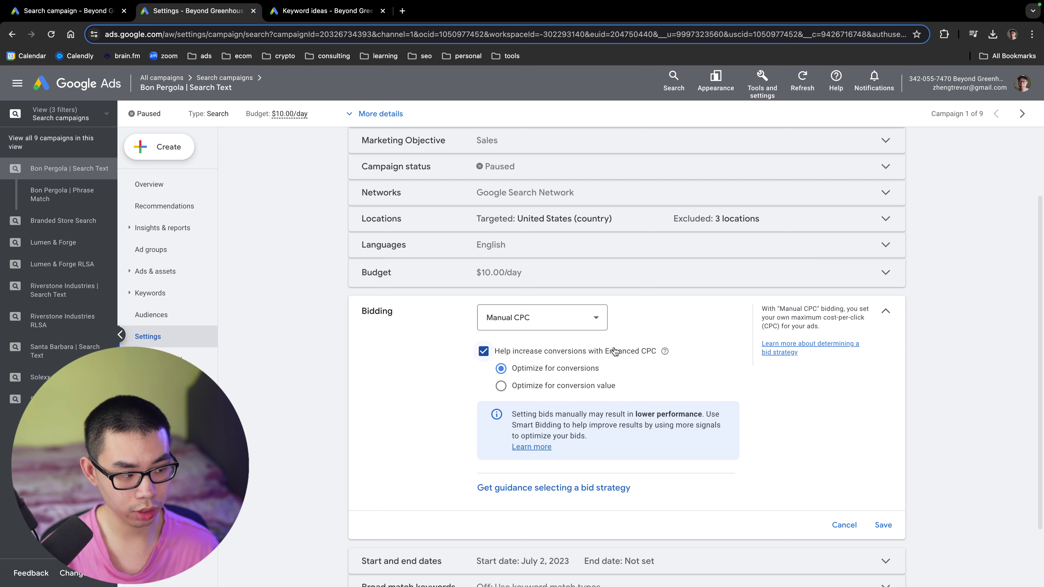
left_click(614, 352)
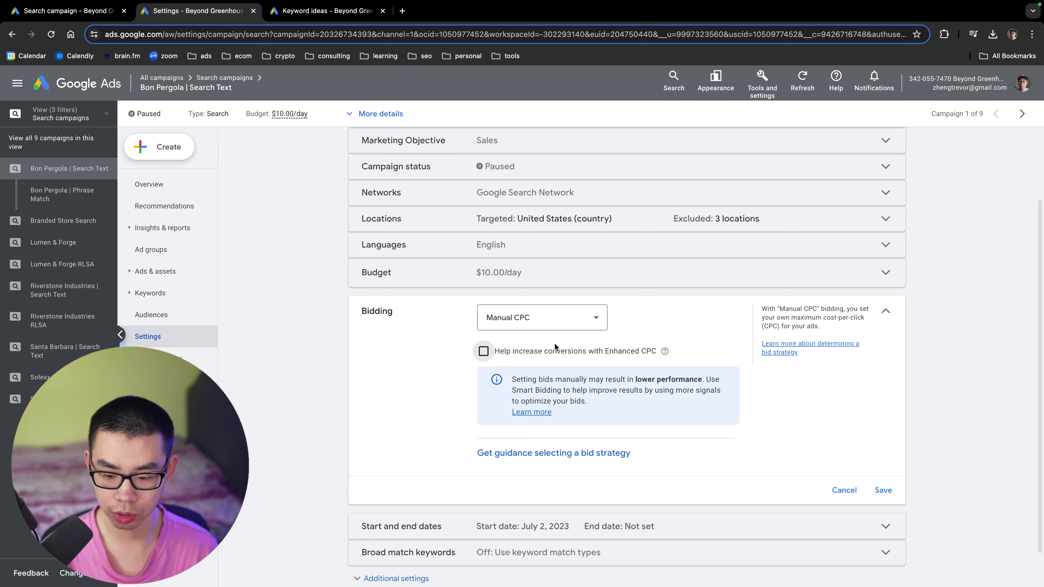
Turn Enhanced CPC on and off again under Manual CPC, and save the campaign's bidding without it
left_click(546, 355)
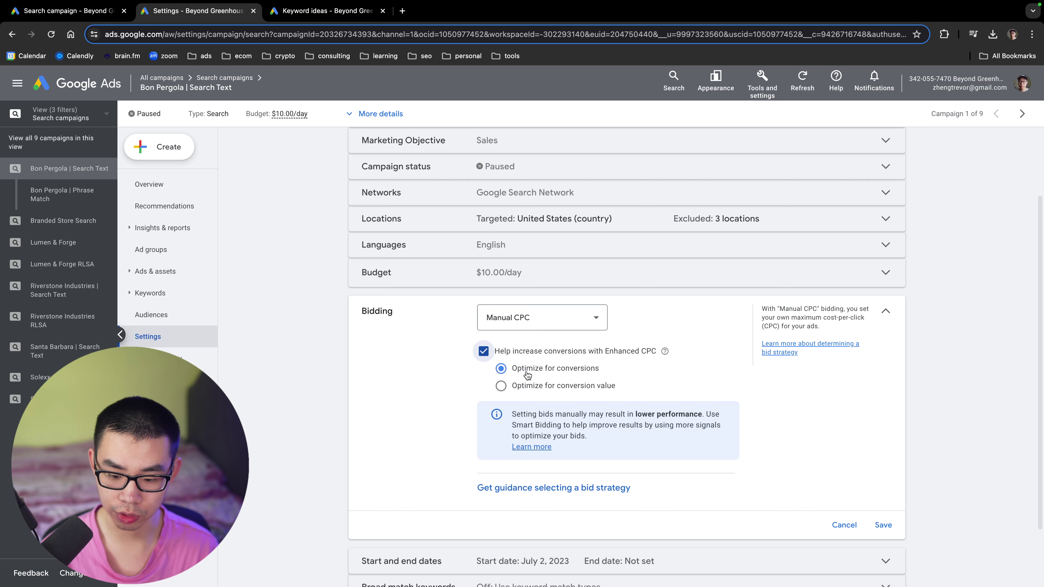
left_click(491, 353)
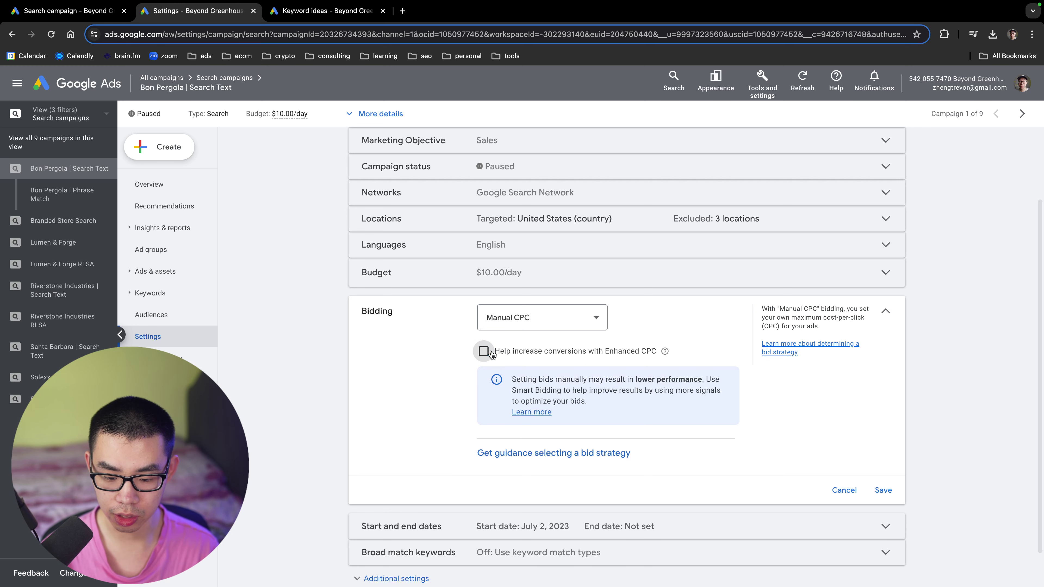
left_click(895, 496)
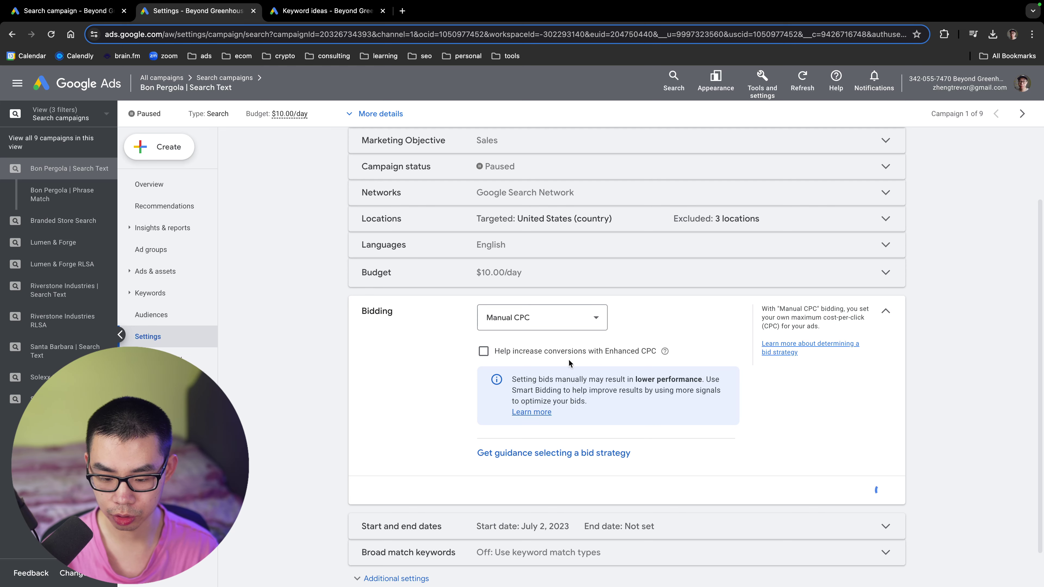
Open the negative keywords of the Bon Pergola | Search Text campaign
left_click(151, 293)
left_click(165, 336)
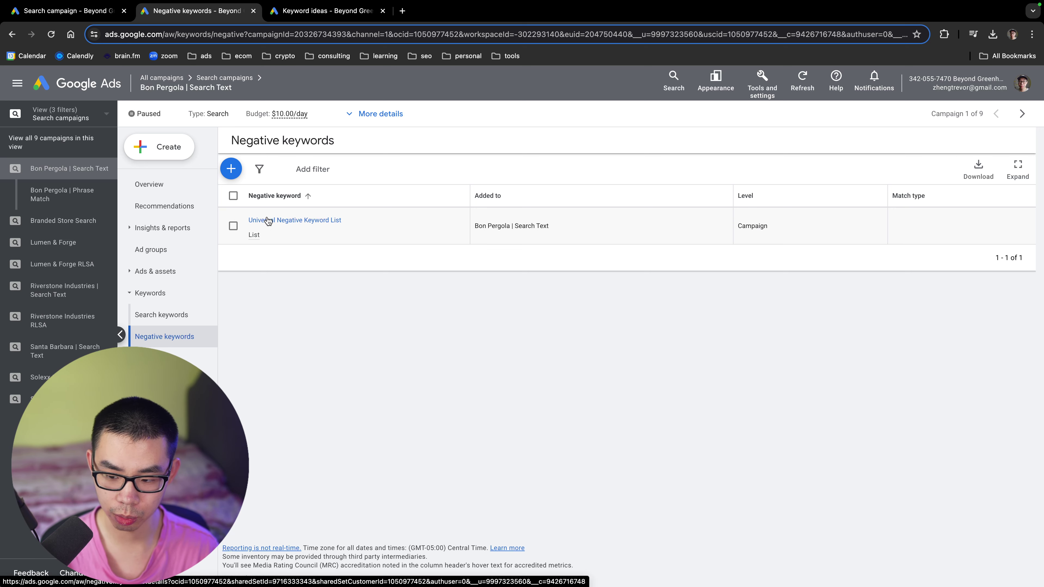
right_click(297, 225)
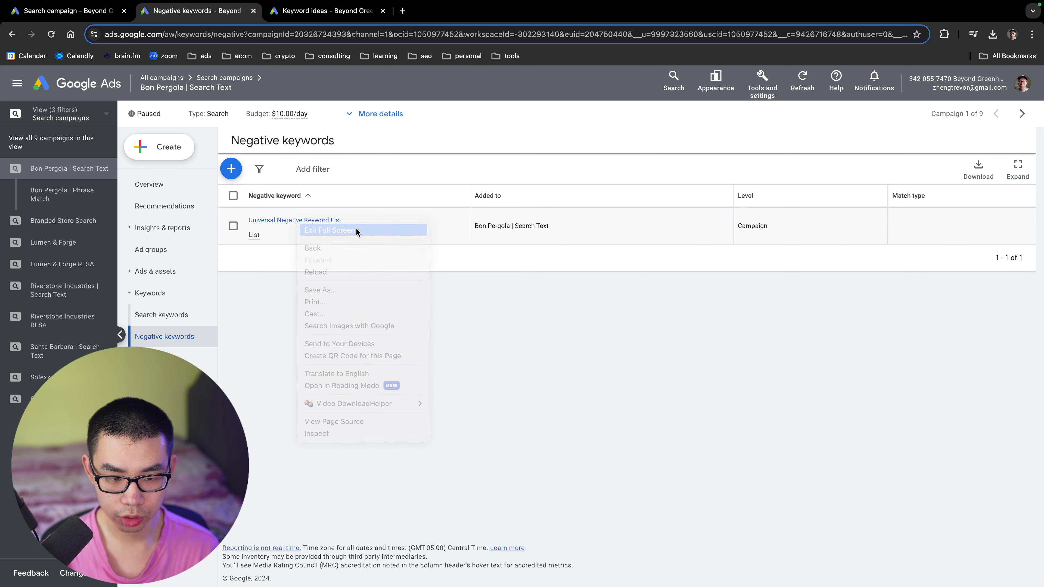
left_click(356, 230)
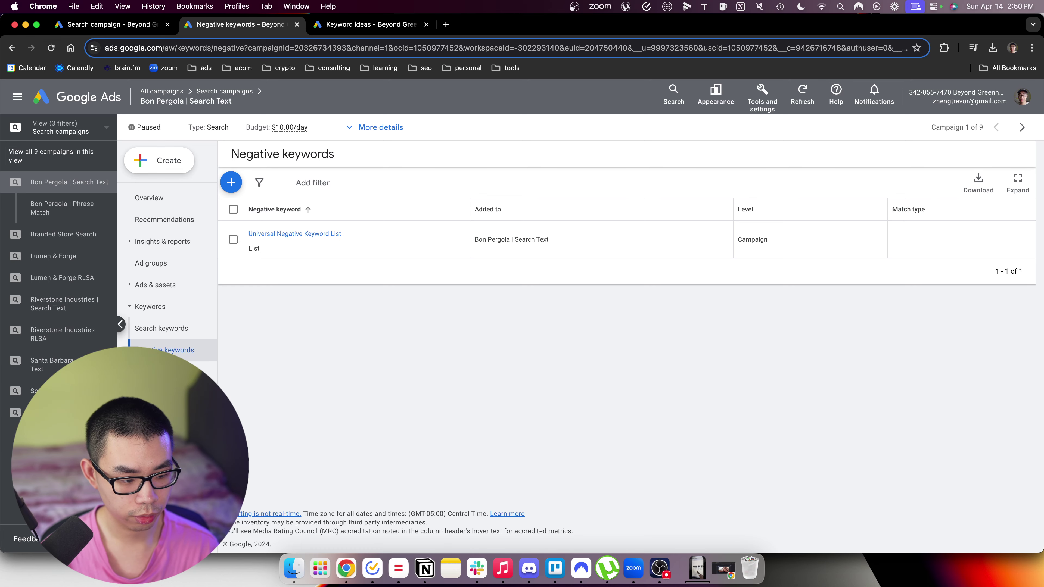
key("ctrl+super+f")
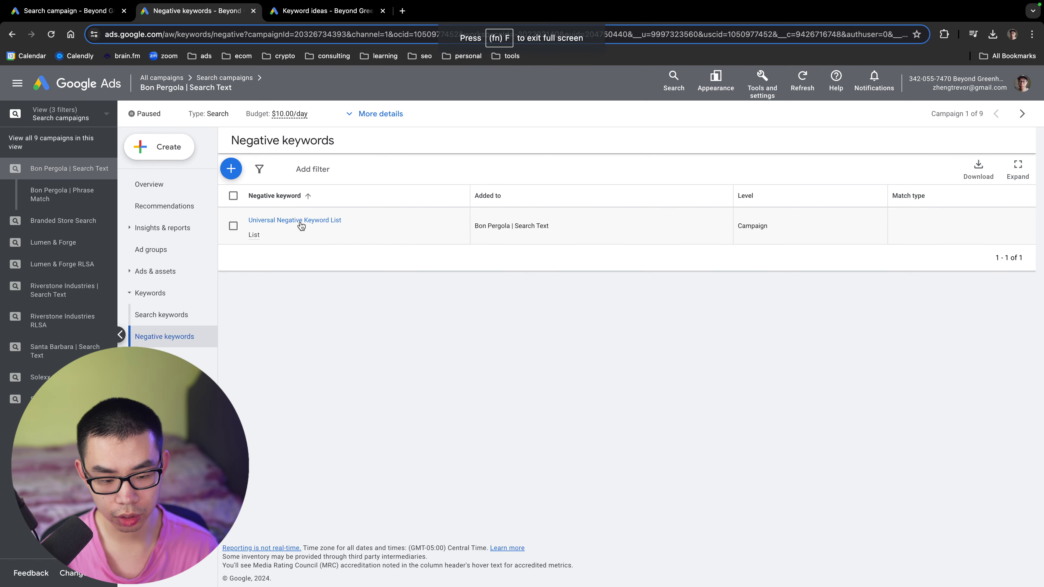
Open the Universal Negative Keyword List in a separate tab and examine its keywords, match types and the campaigns using it
right_click(310, 223)
left_click(352, 226)
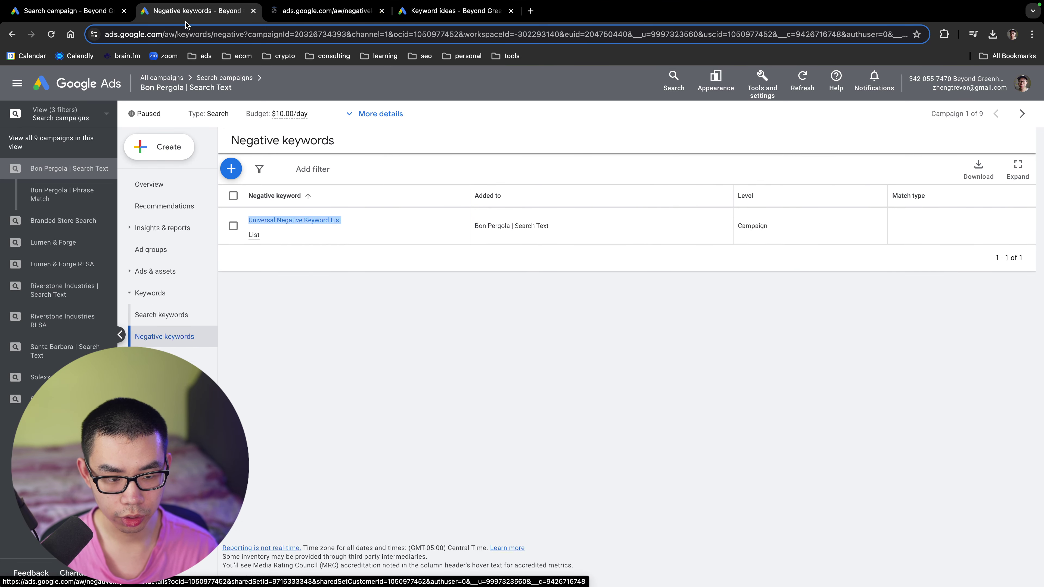
left_click(325, 11)
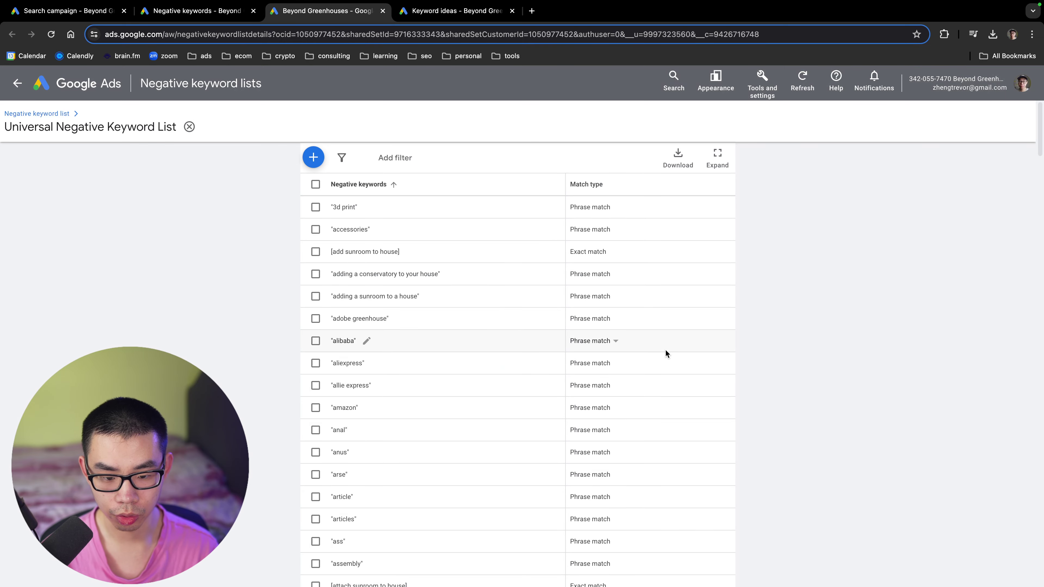
scroll(347, 336, "down", 10)
scroll(345, 333, "down", 12)
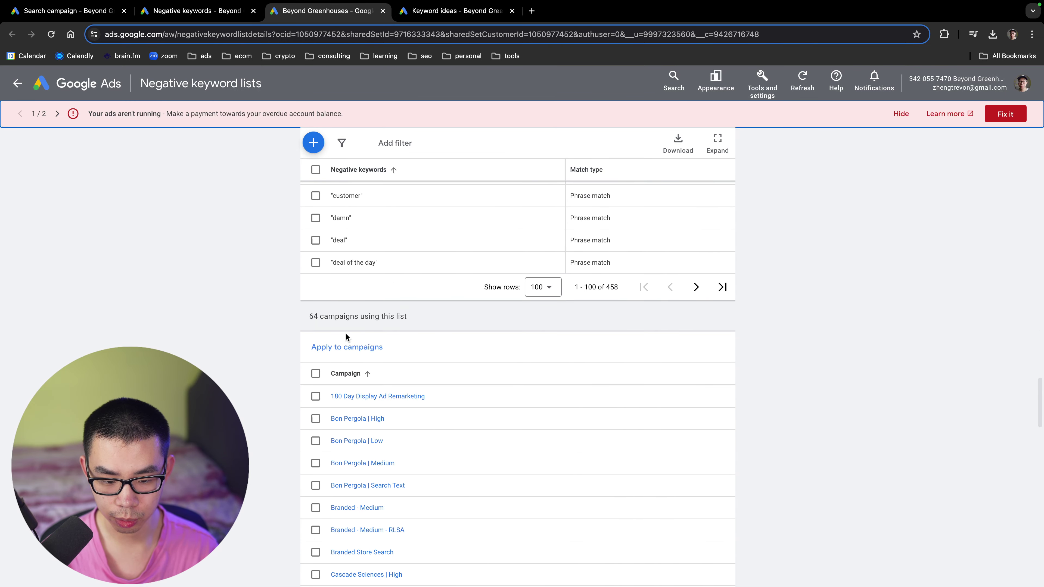
scroll(345, 333, "up", 5)
scroll(338, 263, "up", 10)
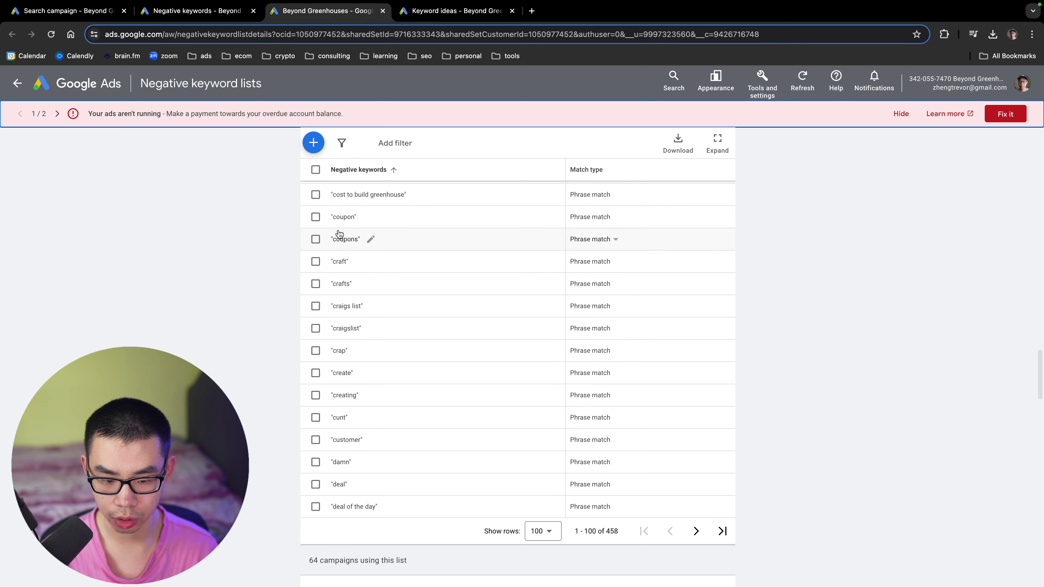
scroll(343, 237, "up", 8)
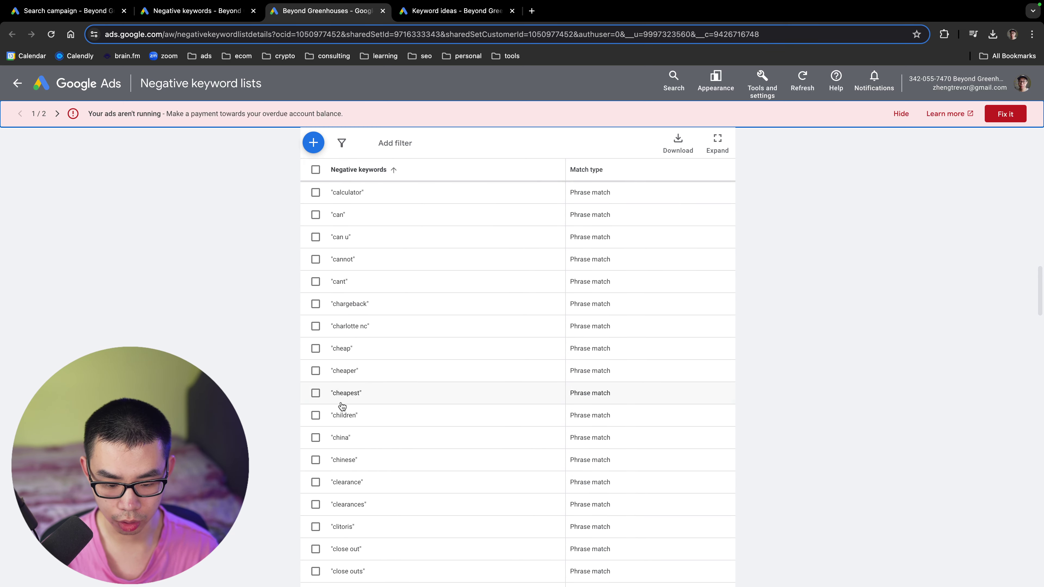
scroll(380, 346, "up", 15)
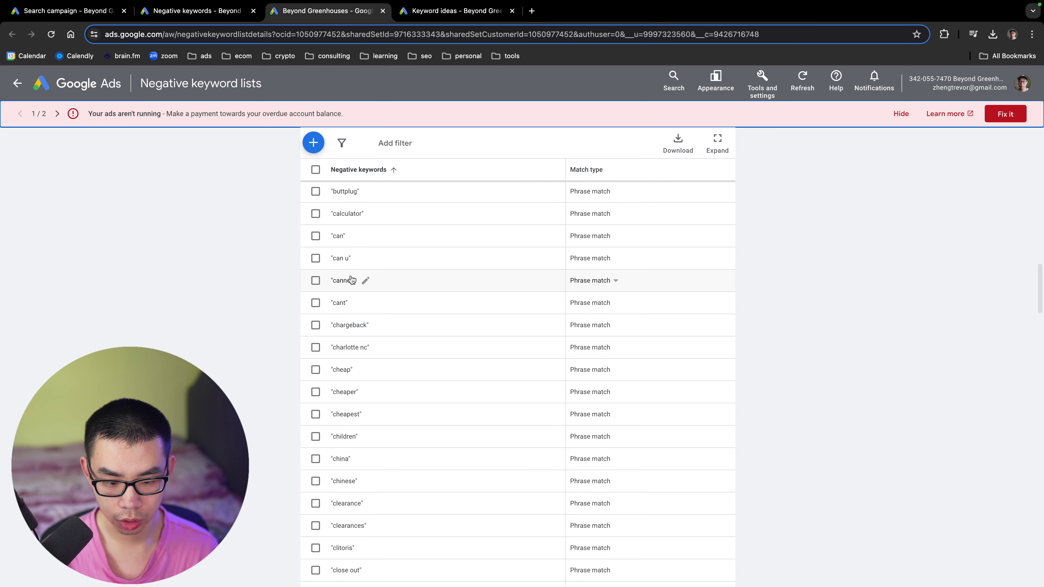
scroll(351, 328, "up", 10)
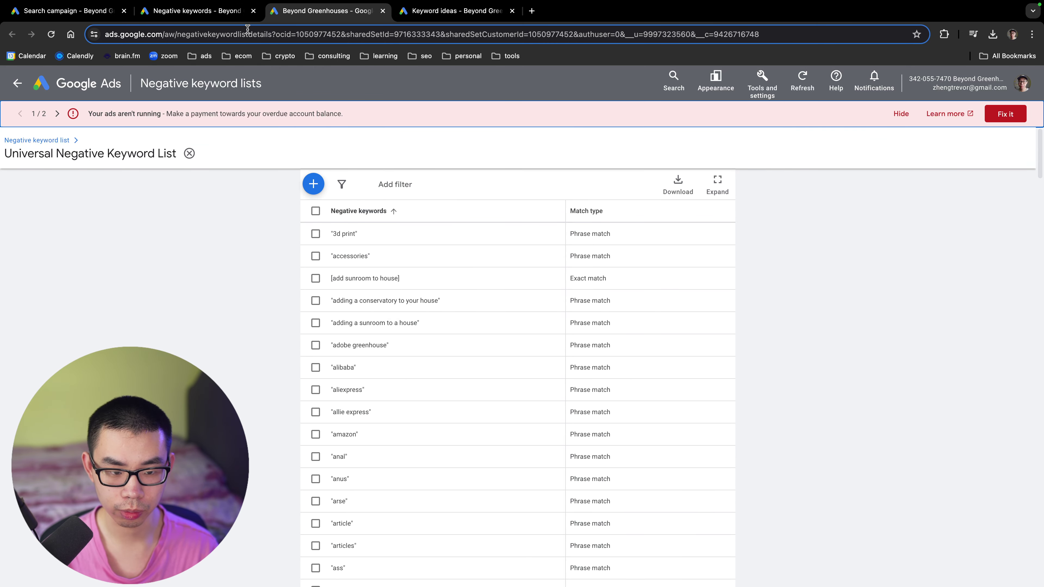
Return to the campaign and show the search keywords of the Bon Pergola | Phrase Match ad group
left_click(207, 16)
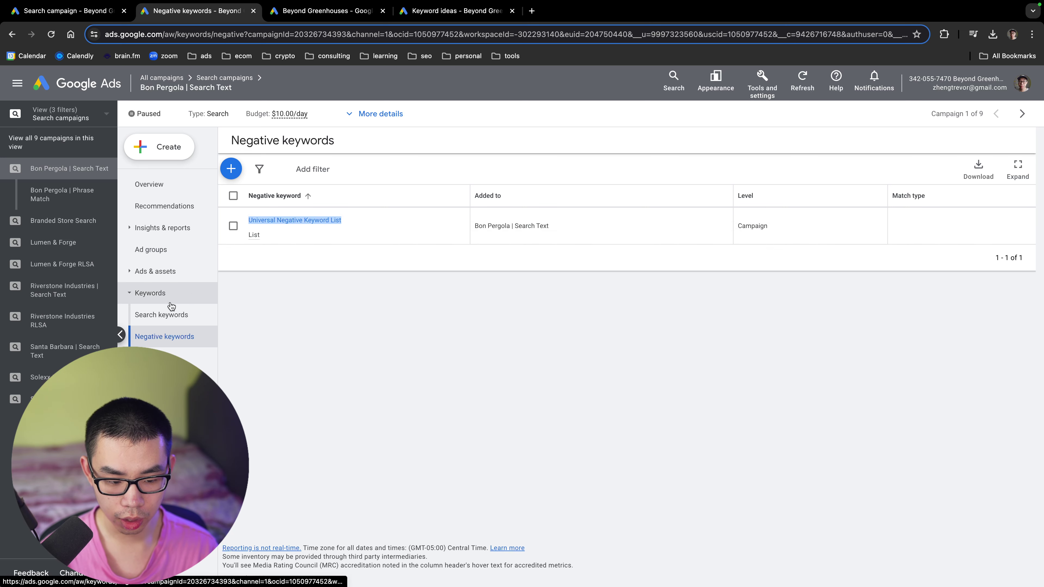
left_click(61, 194)
left_click(183, 297)
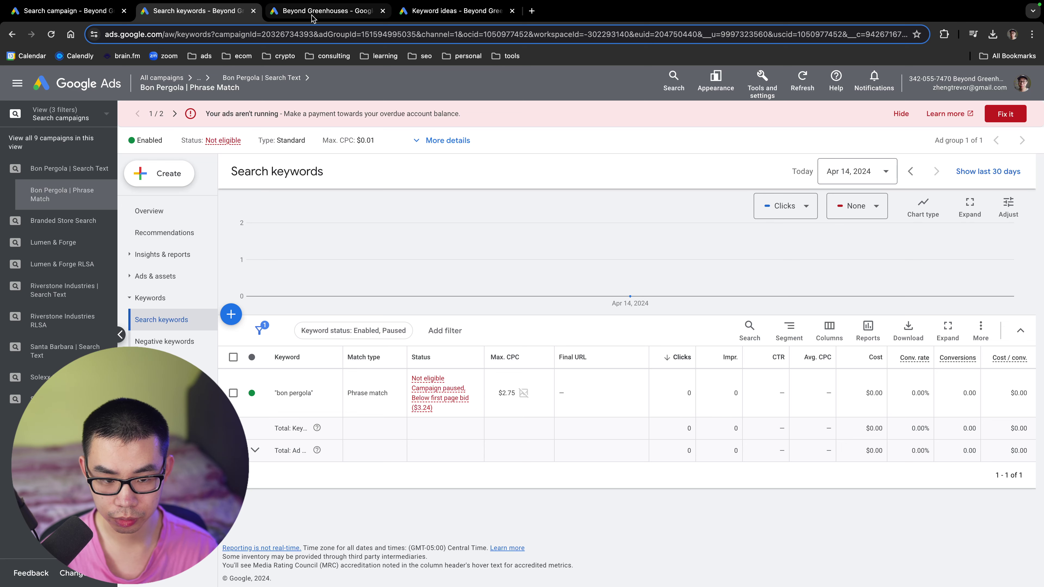
Copy the keyword "bon pergola" and look up its top of page bid range in the open Keyword Planner ideas
triple_click(279, 398)
key("ctrl+c")
key("ctrl+Tab")
key("ctrl+Tab")
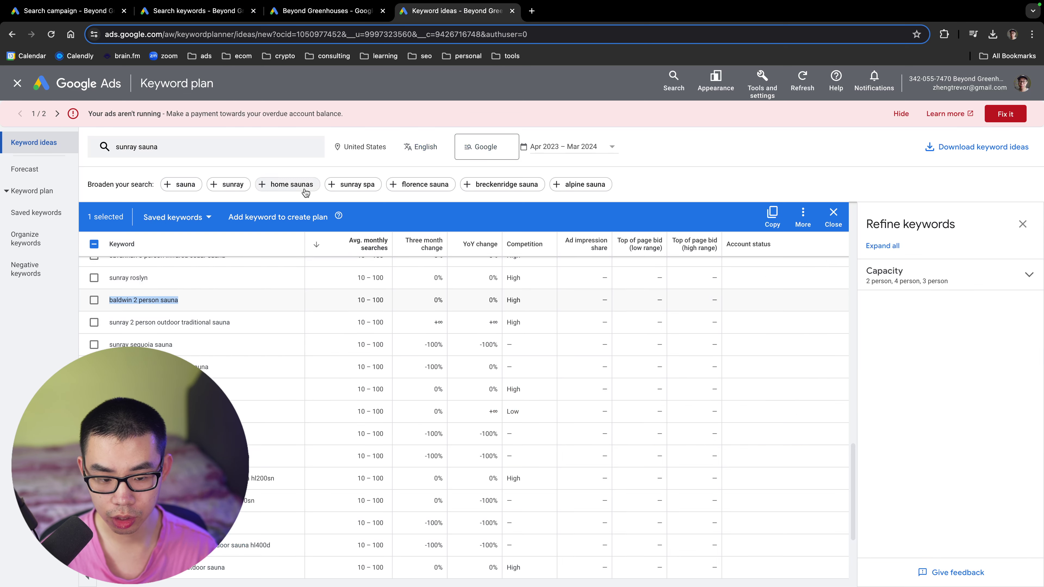
left_click(258, 155)
key("ctrl+v")
key("Return")
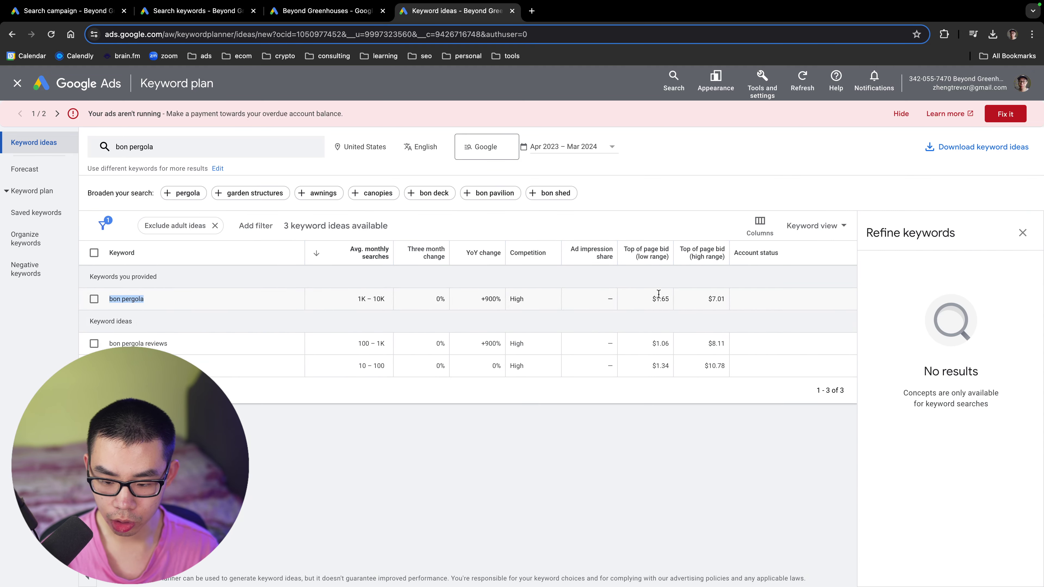
mouse_move(653, 260)
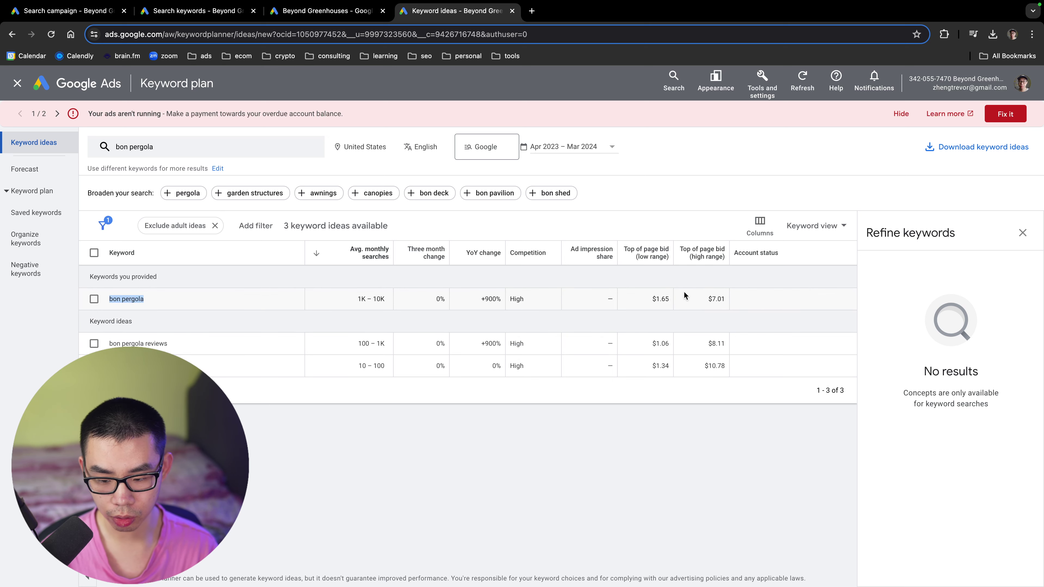
View the device bid adjustments for the Bon Pergola | Phrase Match ad group and compare them with the campaign level
left_click(82, 15)
key("ctrl+Tab")
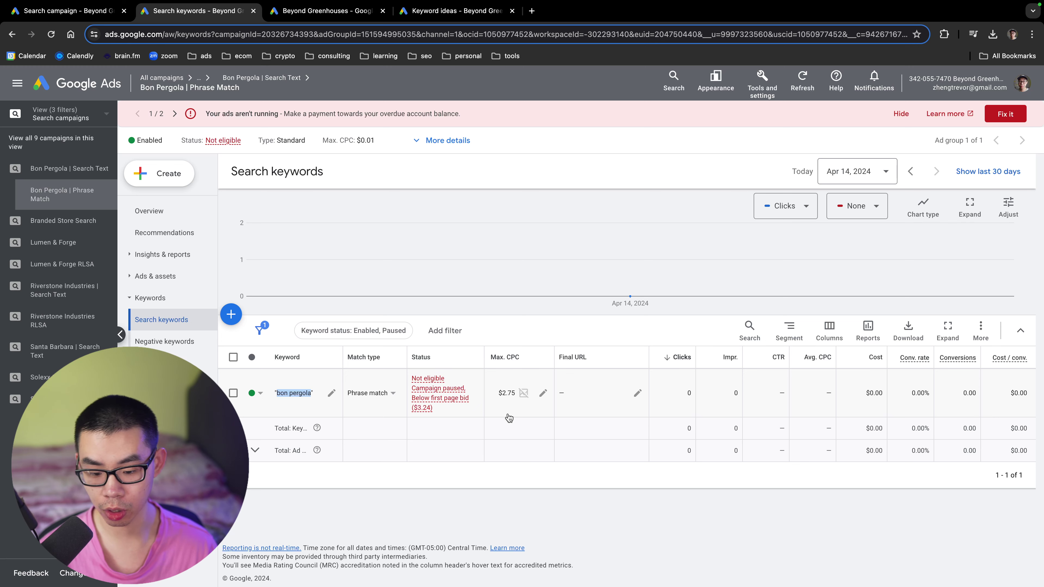
left_click(162, 255)
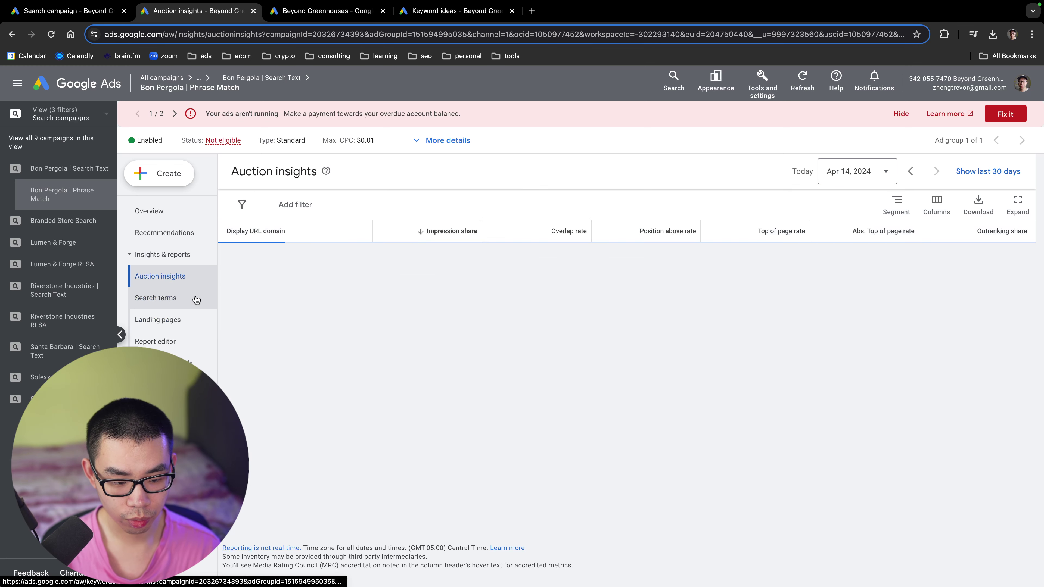
left_click(203, 365)
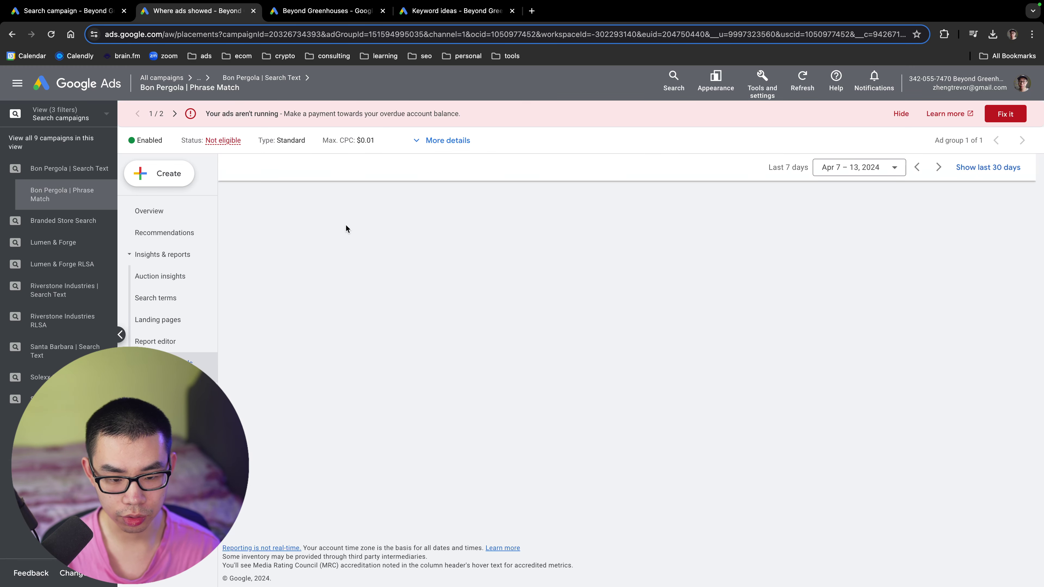
left_click(329, 174)
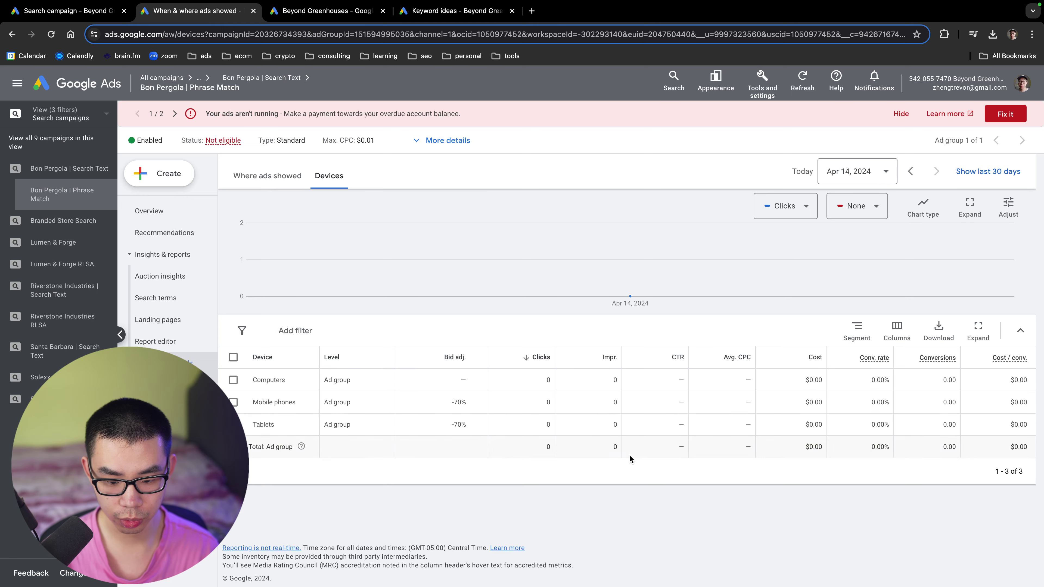
left_click(24, 168)
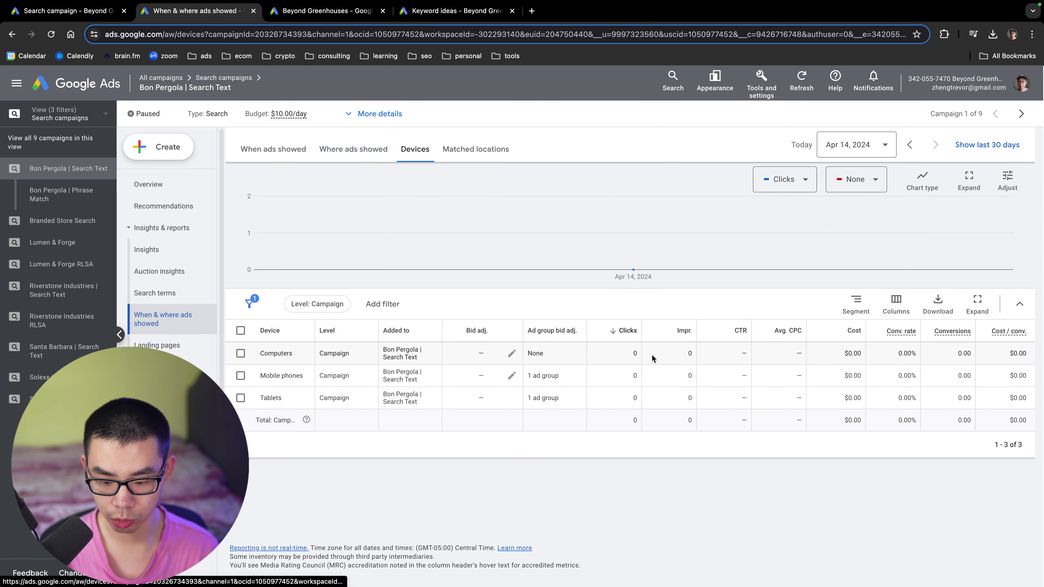
left_click(55, 199)
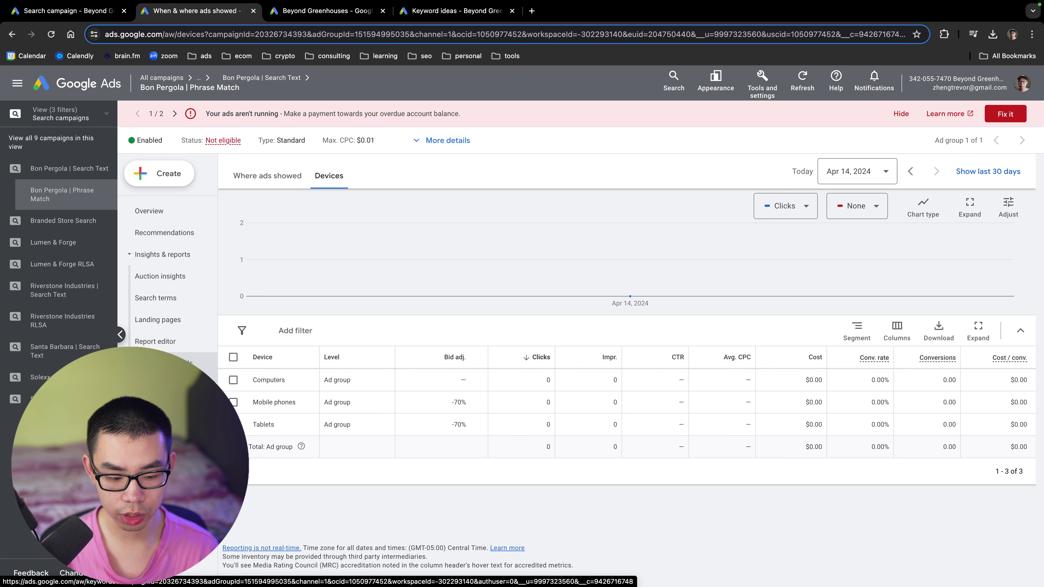
Open the Bon Pergola | Search Text campaign's audiences and expand the audience segments table to view the bid adjustments
left_click(177, 362)
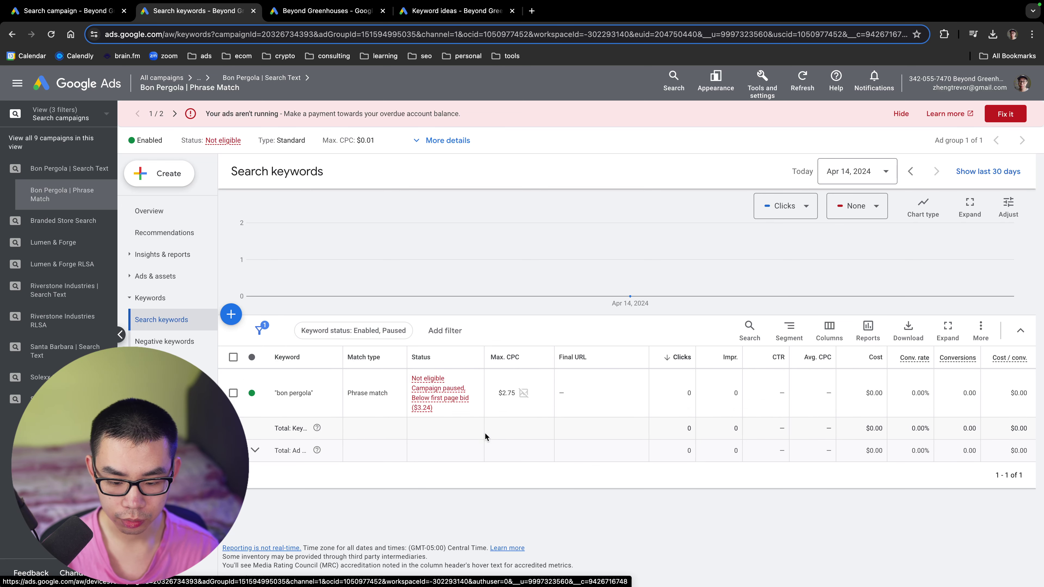
left_click(164, 363)
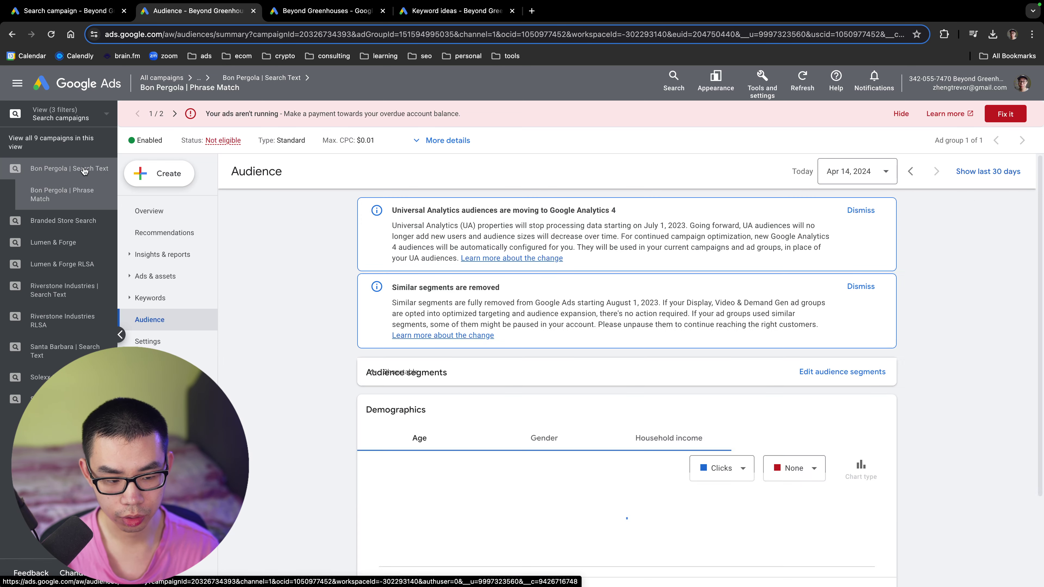
left_click(69, 169)
scroll(535, 399, "down", 8)
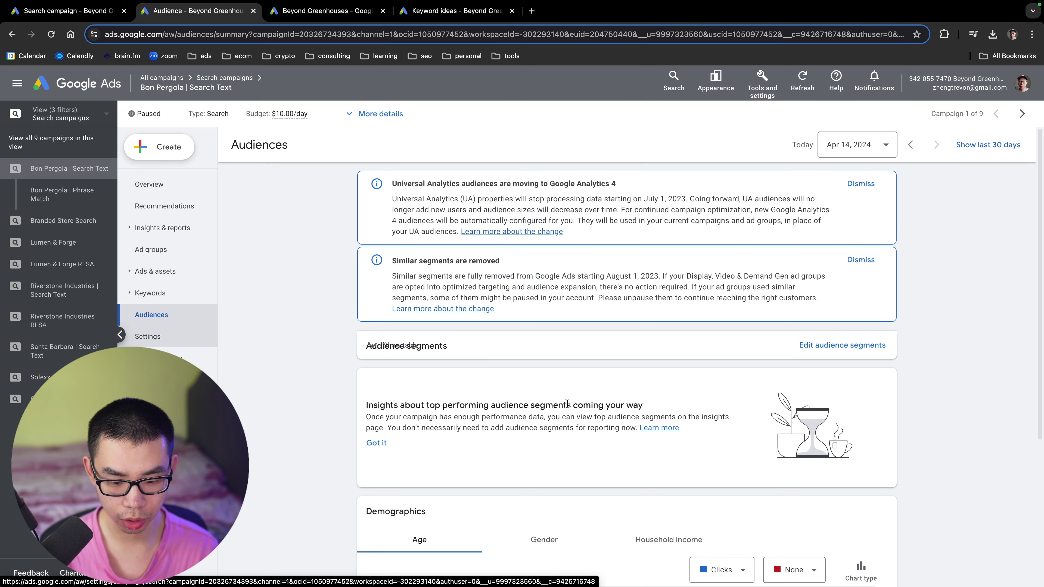
scroll(508, 399, "up", 5)
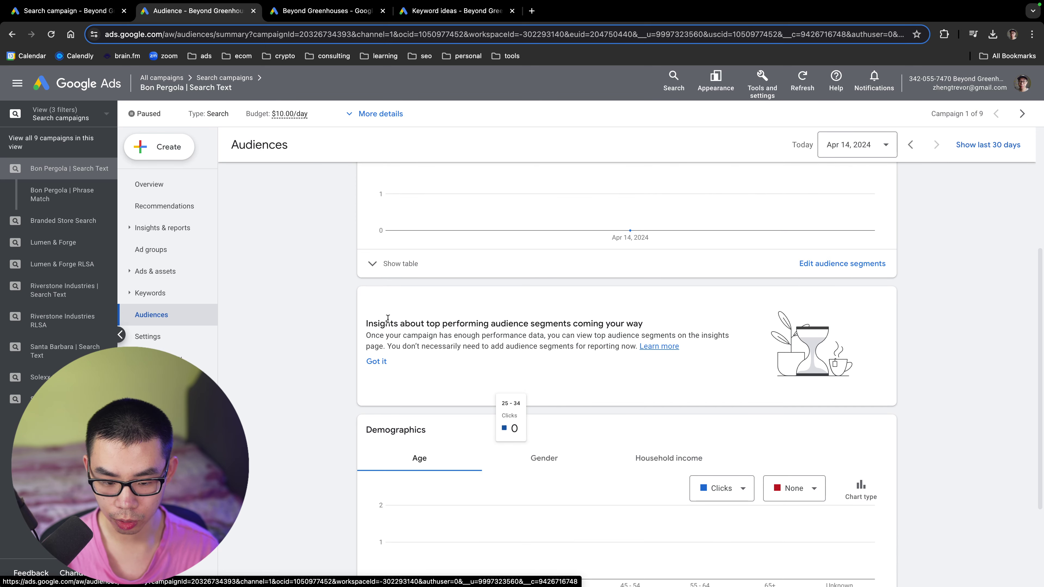
left_click(373, 264)
scroll(534, 383, "down", 1)
scroll(551, 389, "up", 6)
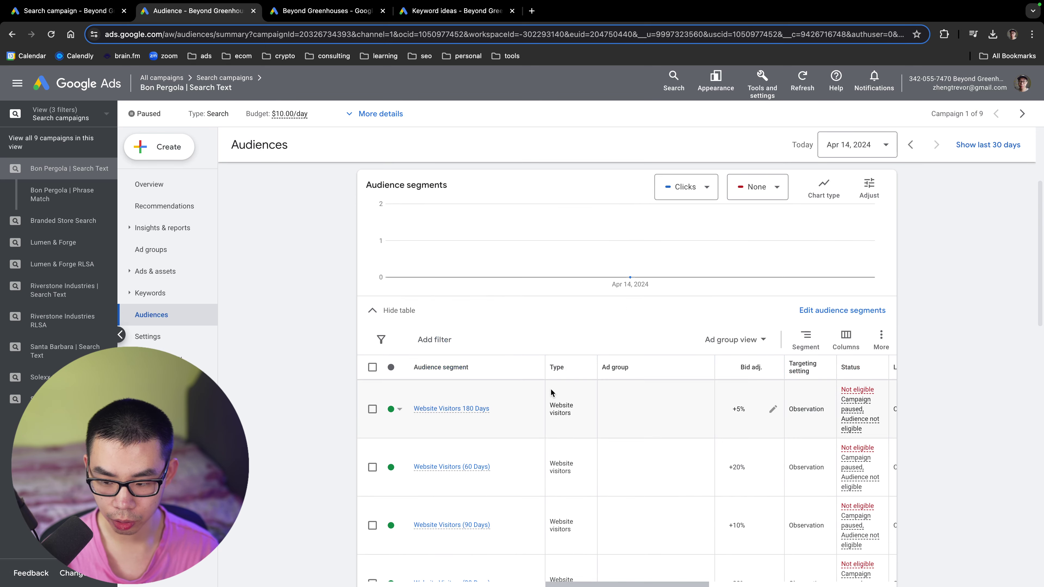
Open the Audience manager in a separate tab and look through the website visitor data segments
left_click(758, 80)
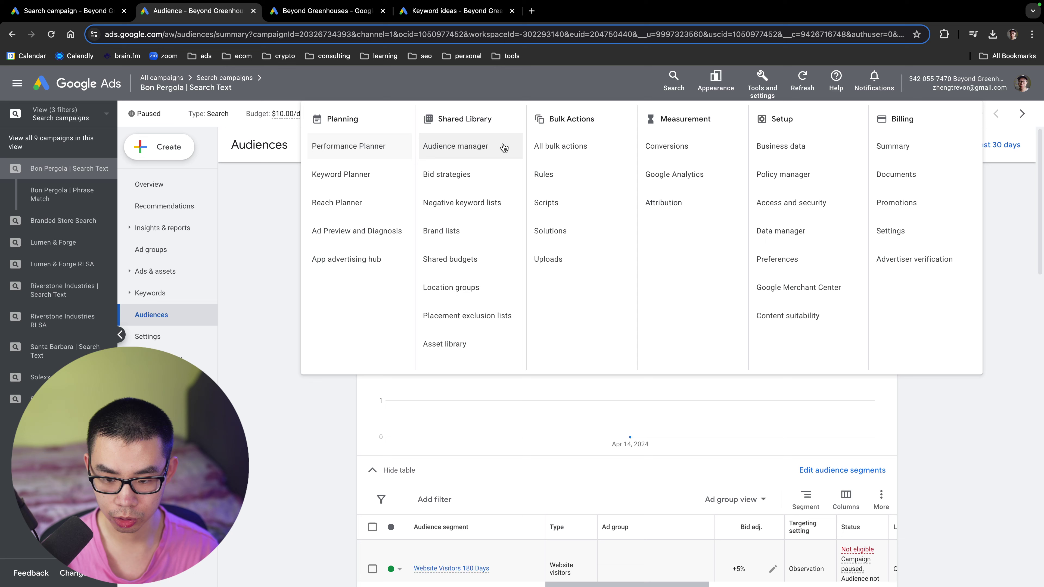
right_click(439, 152)
left_click(473, 158)
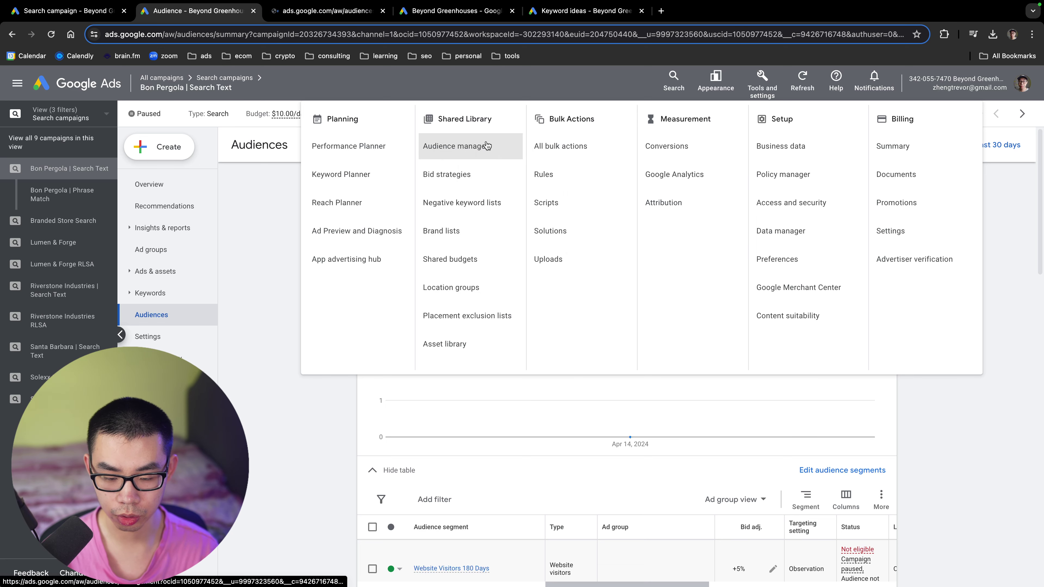
left_click(301, 13)
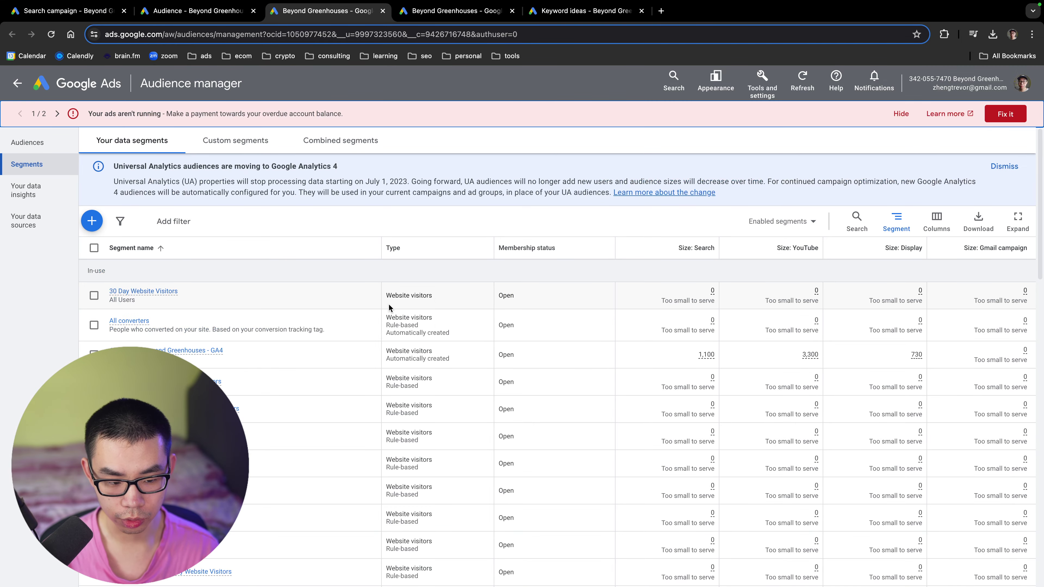
scroll(389, 305, "down", 2)
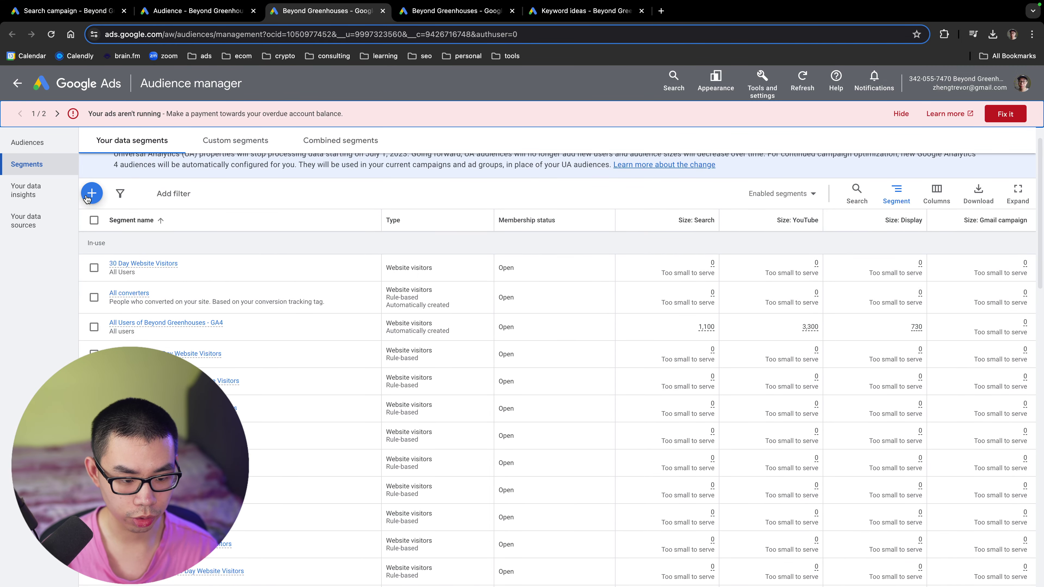
scroll(259, 397, "up", 2)
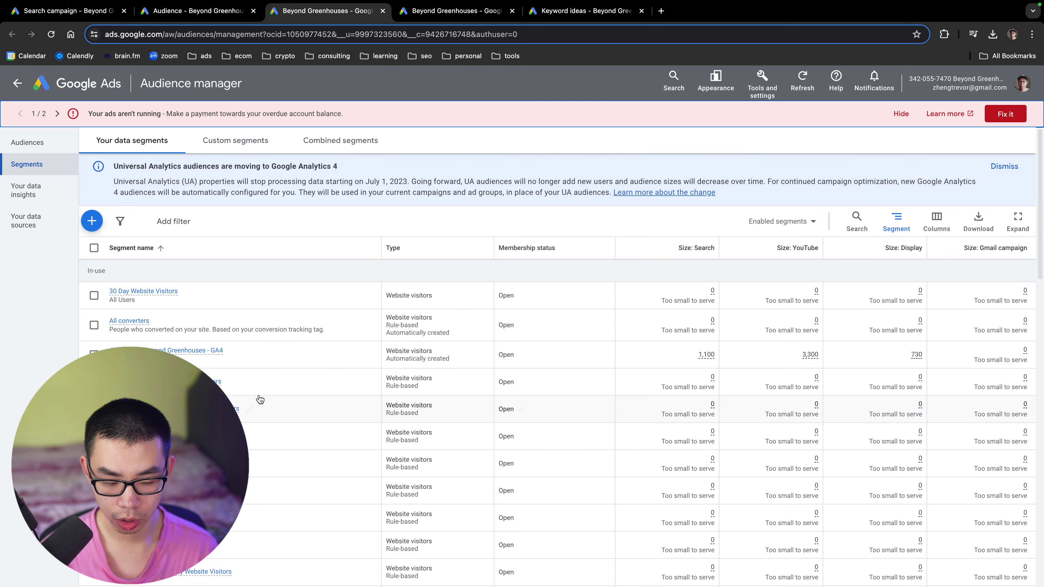
Look through the website visitor segments, open the details of Website Visitors 180 Days and return to the segment list
scroll(259, 399, "down", 1)
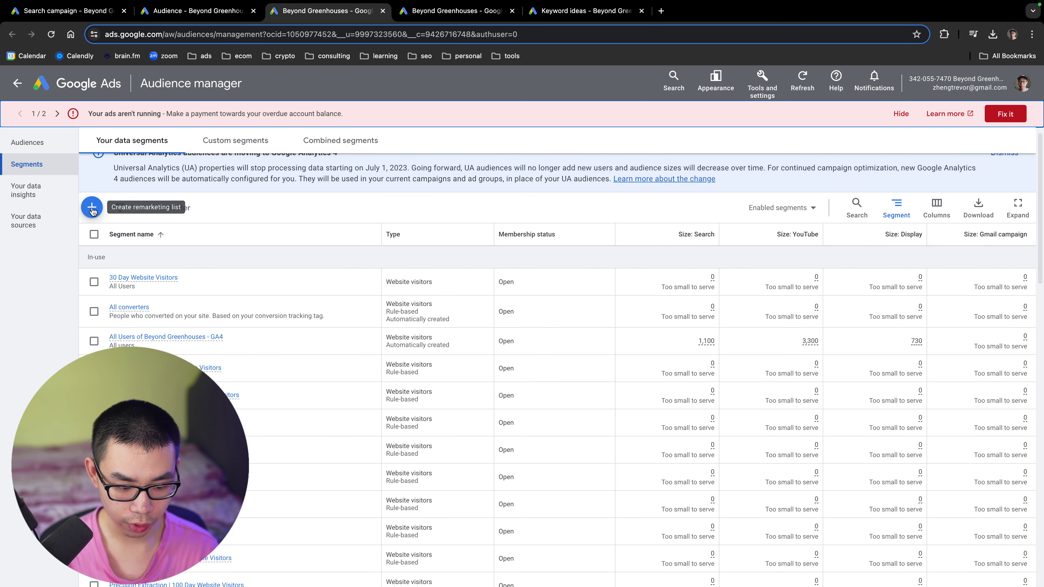
scroll(173, 417, "down", 10)
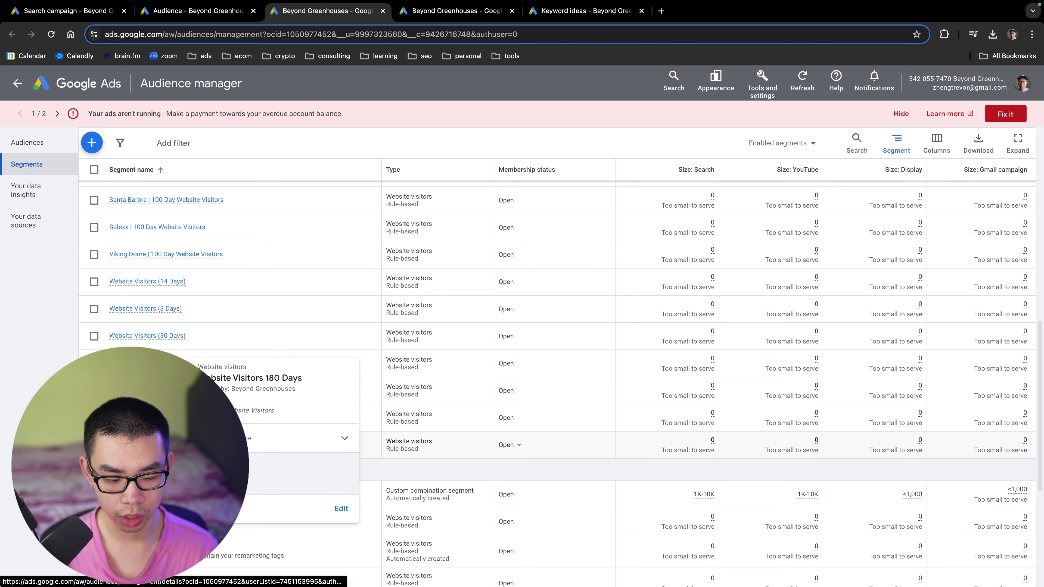
left_click(152, 444)
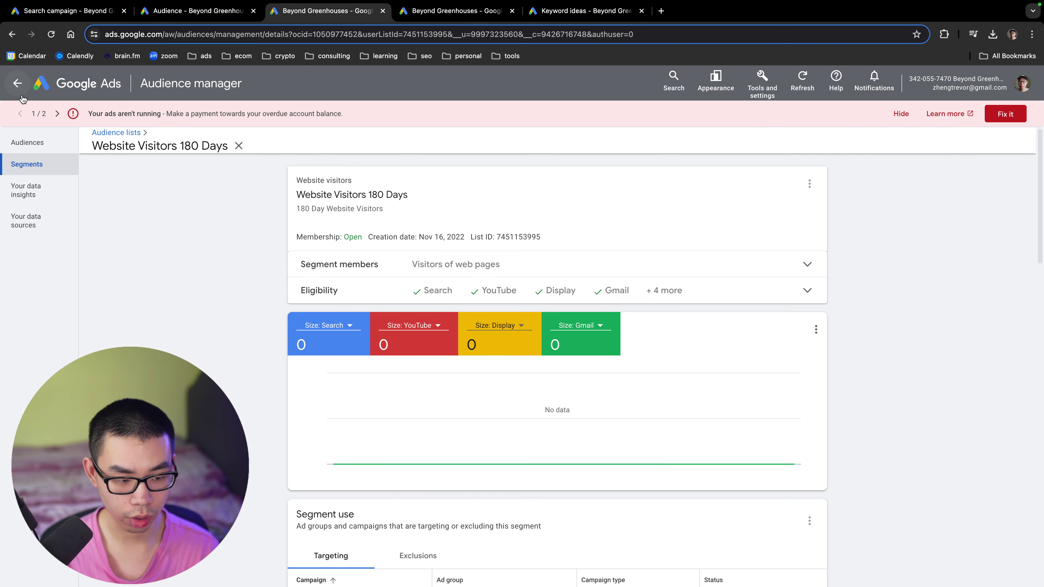
left_click(28, 84)
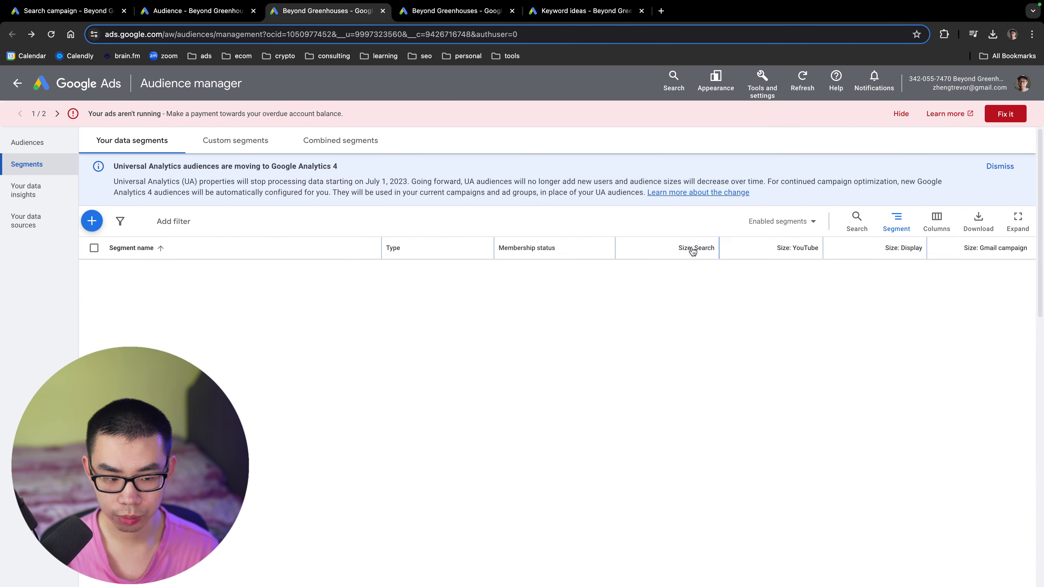
Start a new website visitors segment named "Website Visitors | 7 Day" with visitors of web pages as its members
left_click(91, 220)
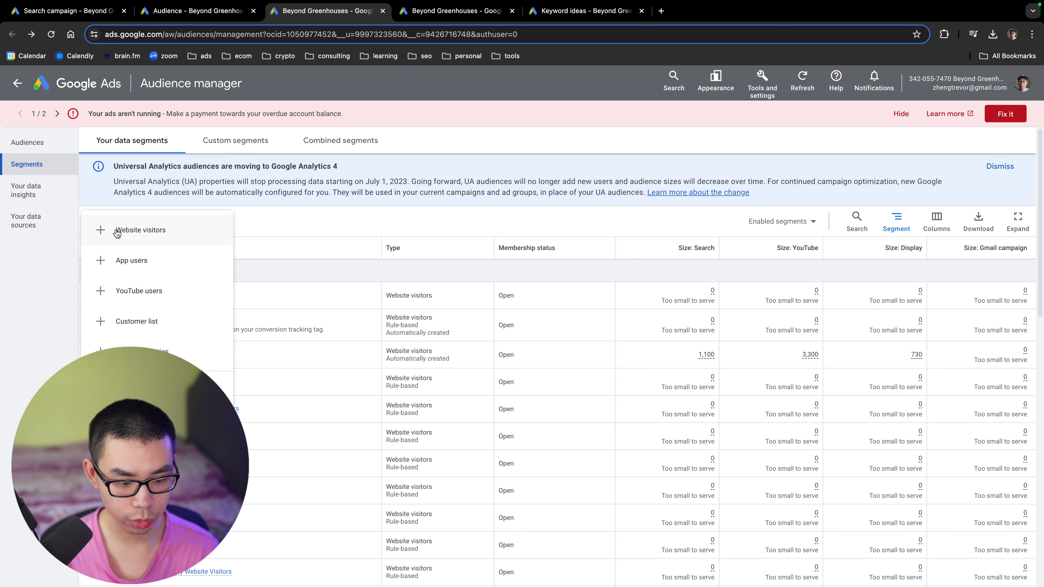
left_click(132, 230)
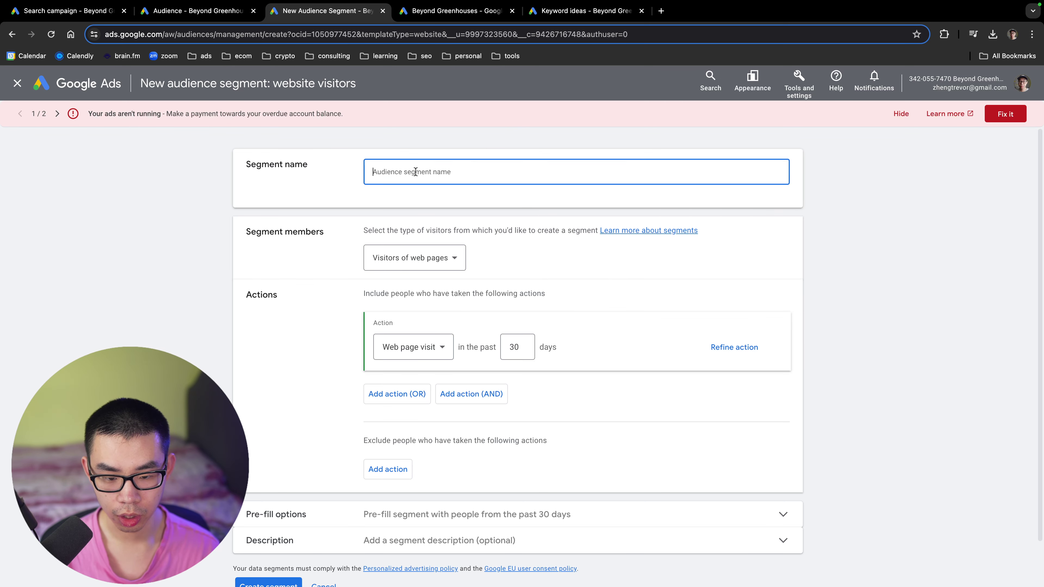
type("Website Visitors | 7 Day")
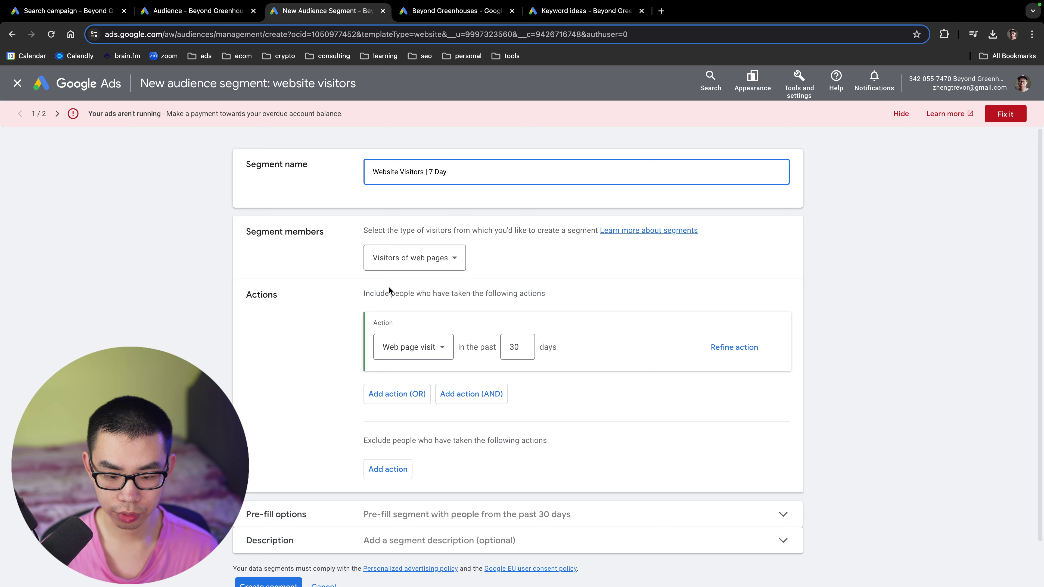
left_click(400, 260)
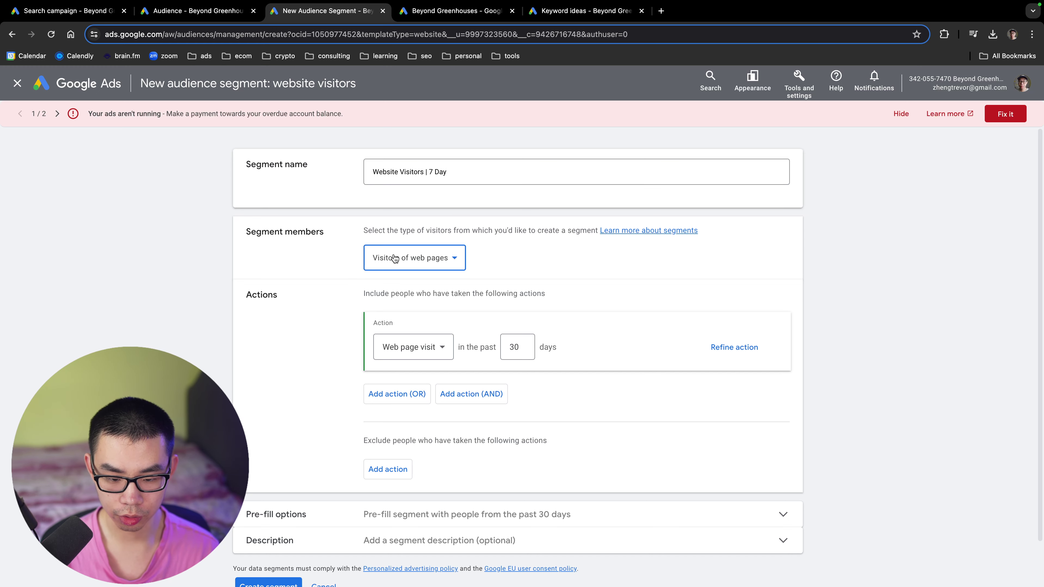
left_click(432, 270)
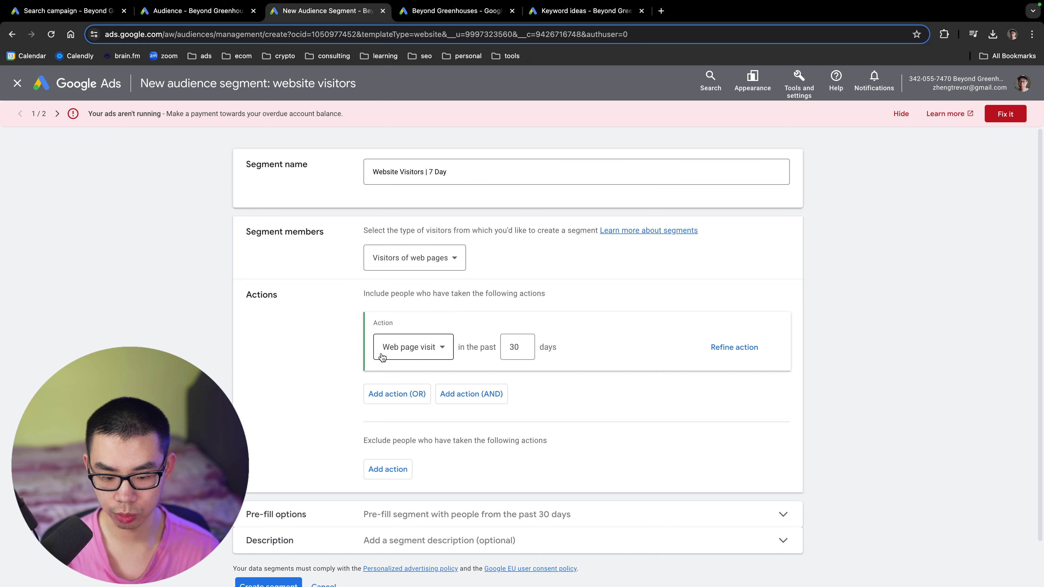
double_click(513, 345)
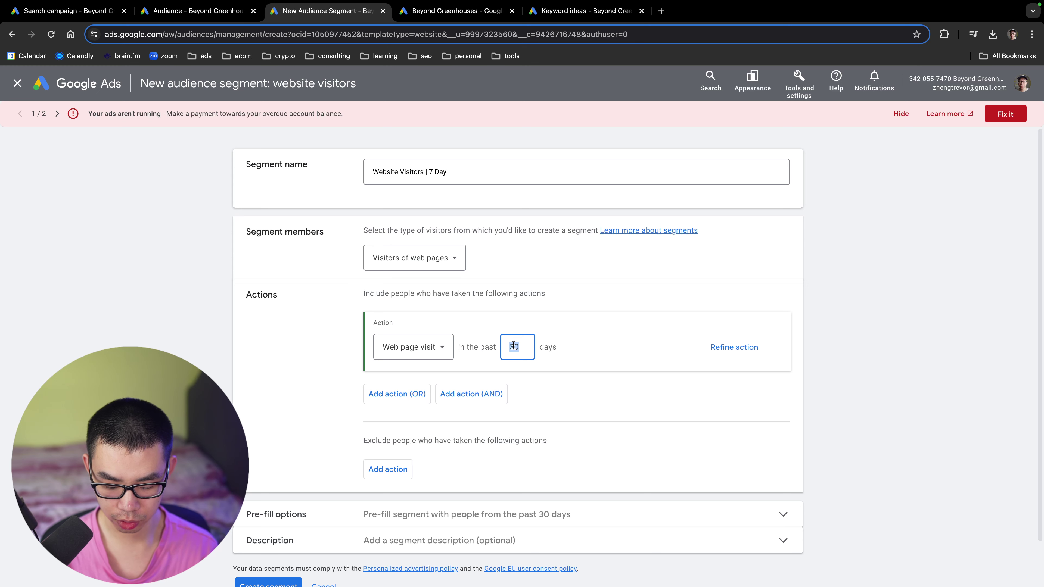
type("7")
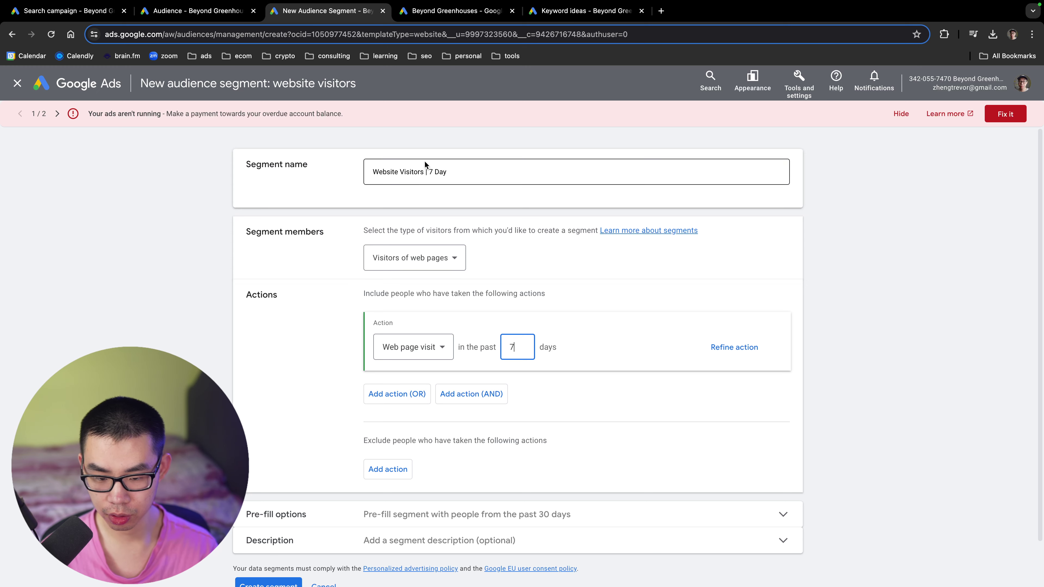
left_click(755, 350)
scroll(636, 404, "down", 2)
left_click(591, 349)
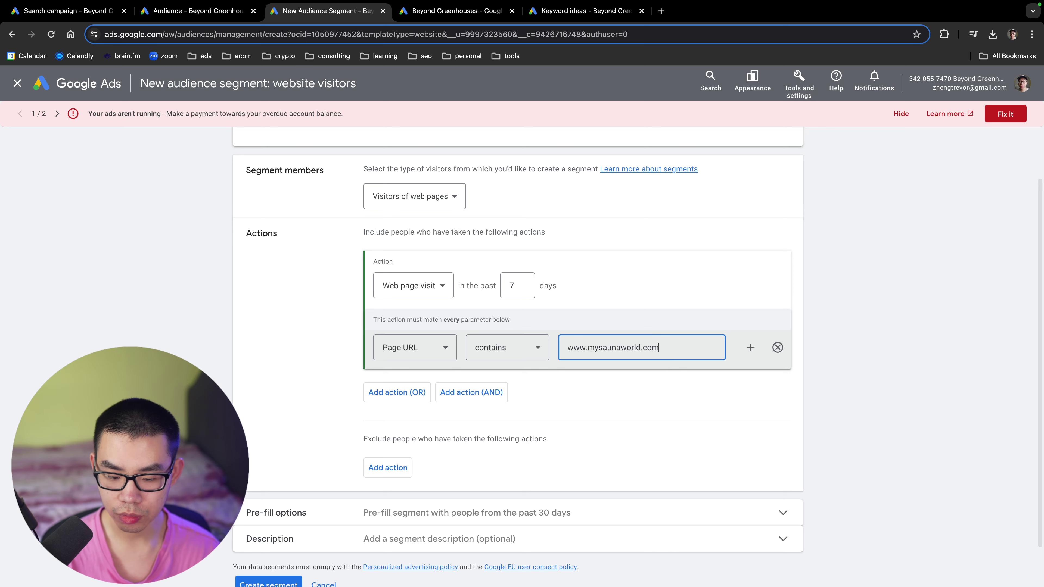
scroll(441, 473, "down", 2)
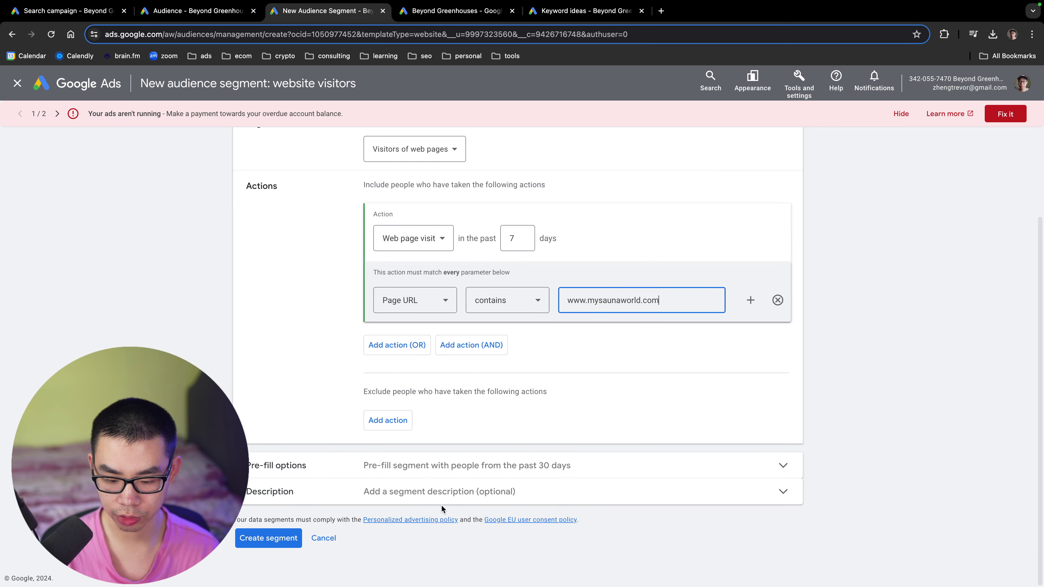
scroll(442, 510, "up", 3)
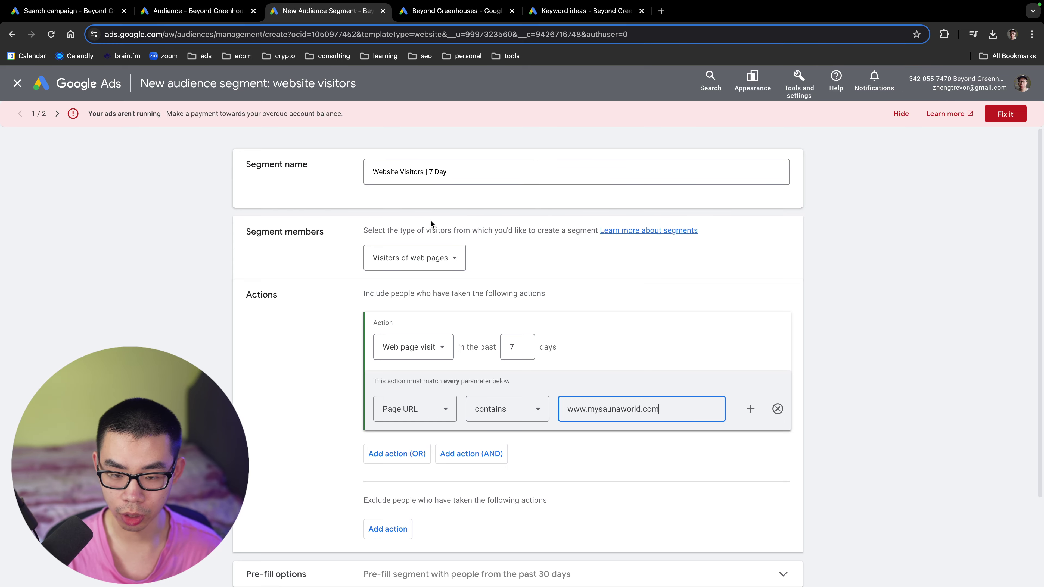
Return to the Bon Pergola | Search Text campaign's audiences and open its audience segments for editing
left_click(246, 14)
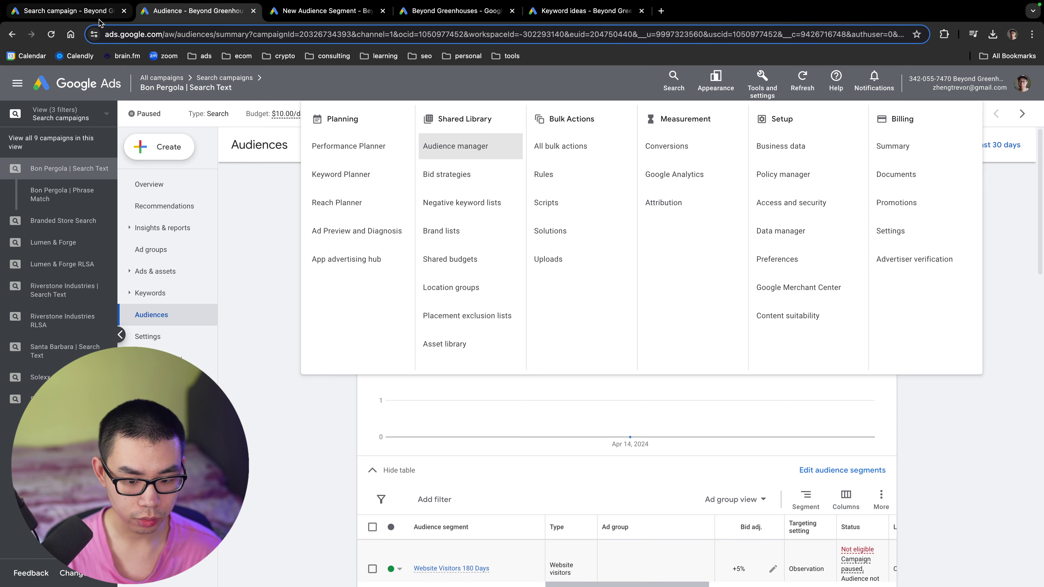
left_click(323, 382)
scroll(522, 384, "down", 3)
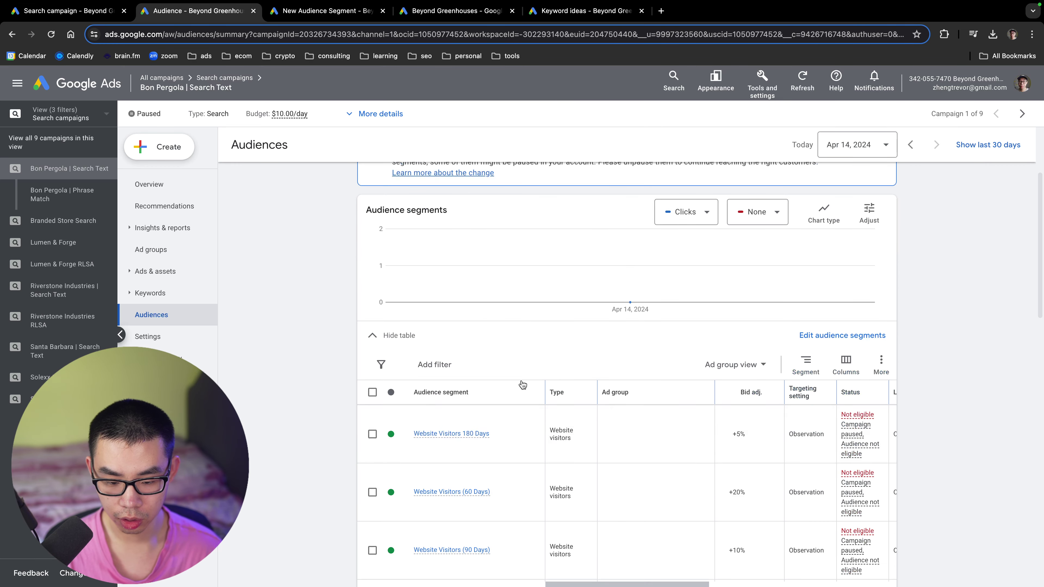
left_click(834, 339)
left_click(826, 356)
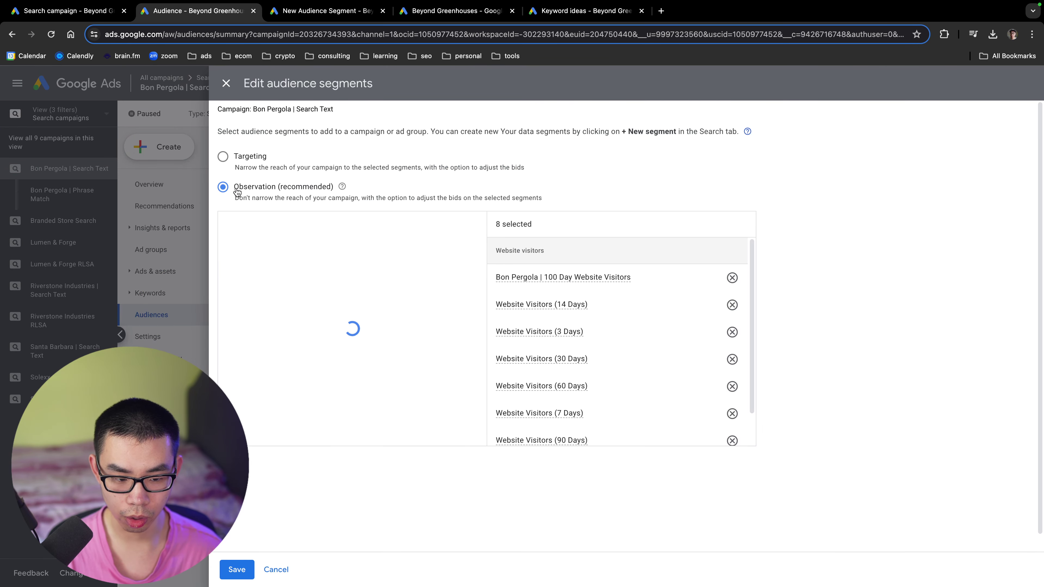
Browse the website visitor lists among the segments of how people interacted with the business, then leave the segment editor without saving
left_click(295, 225)
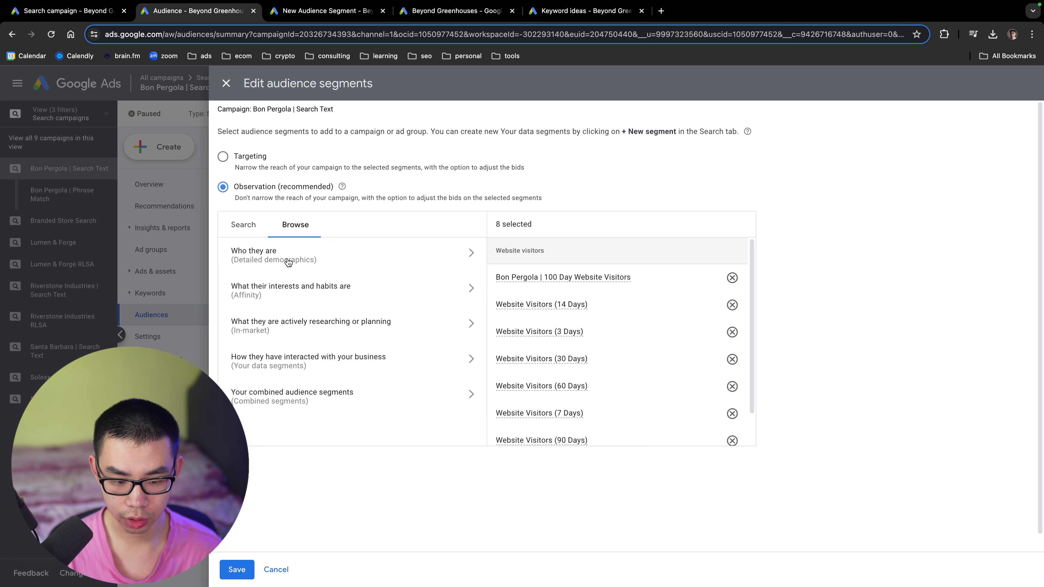
left_click(266, 398)
left_click(235, 252)
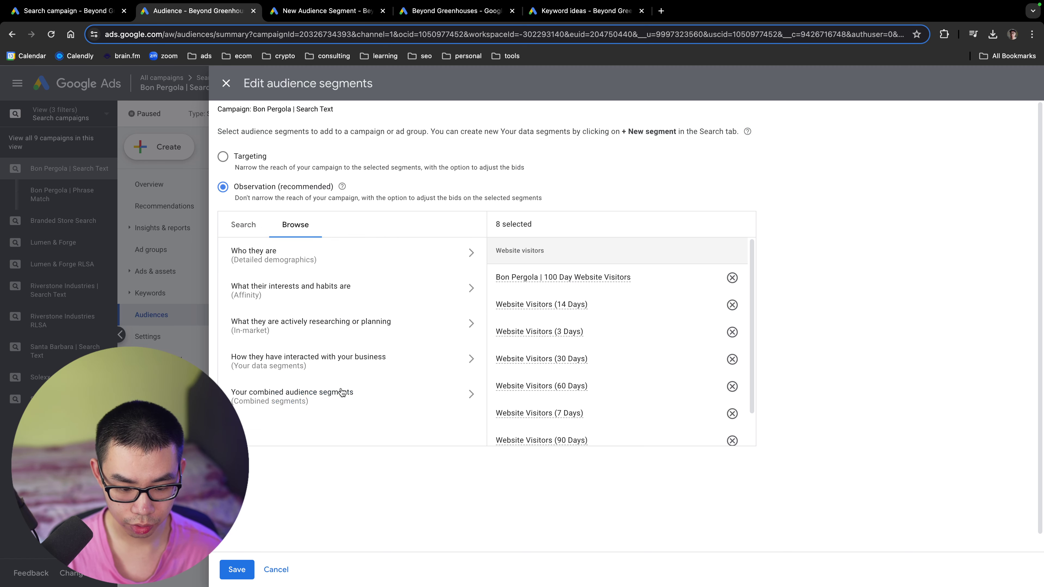
left_click(296, 362)
left_click(274, 308)
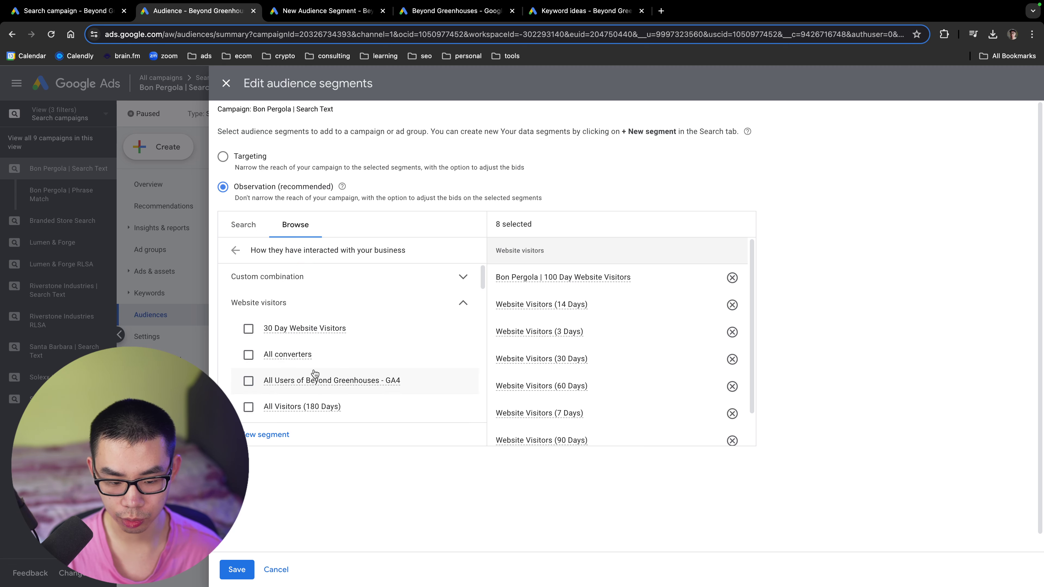
scroll(323, 377, "down", 5)
scroll(322, 378, "up", 4)
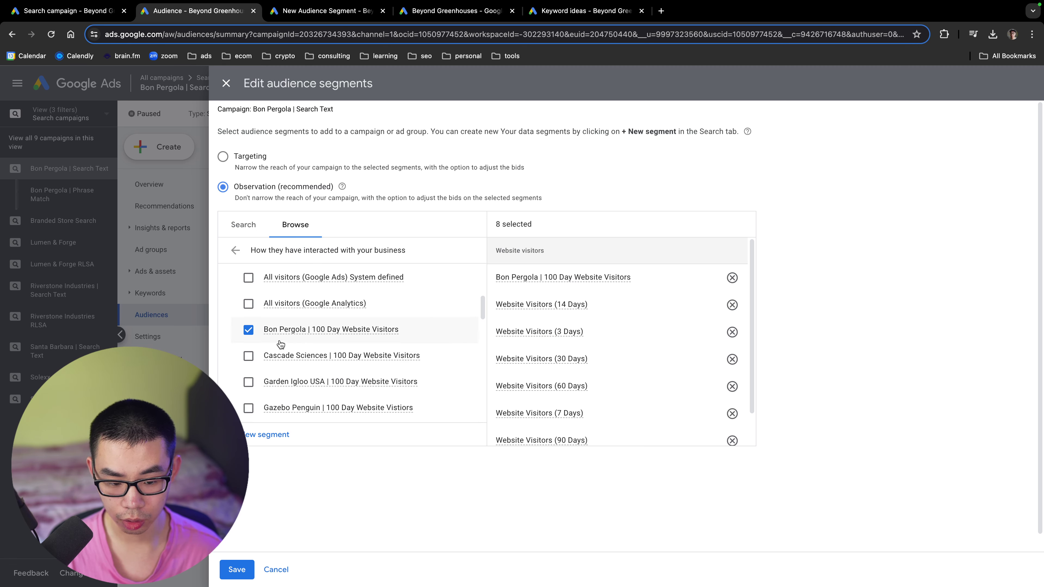
scroll(308, 355, "down", 10)
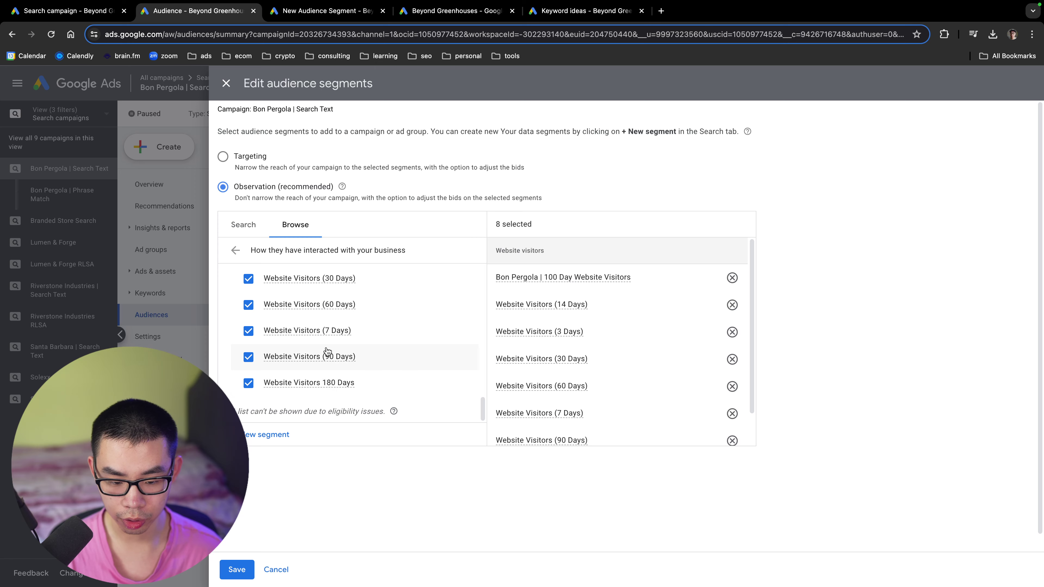
left_click(276, 569)
Compare the bid adjustments of the campaign's website visitor segments, from the 180-day list to the 3-day and Bon Pergola 100-day lists
scroll(489, 510, "down", 3)
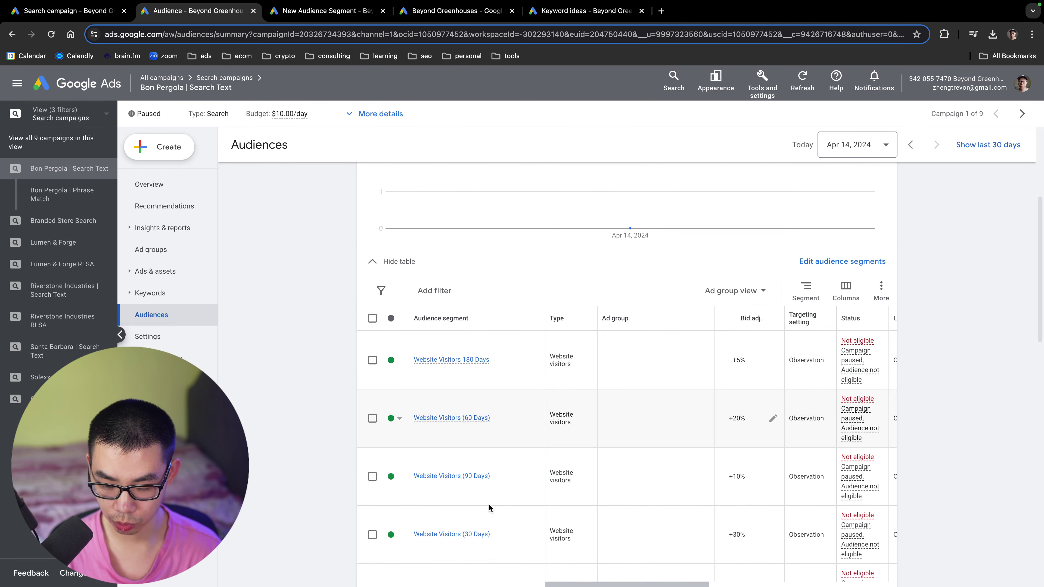
scroll(493, 506, "down", 2)
scroll(514, 482, "up", 5)
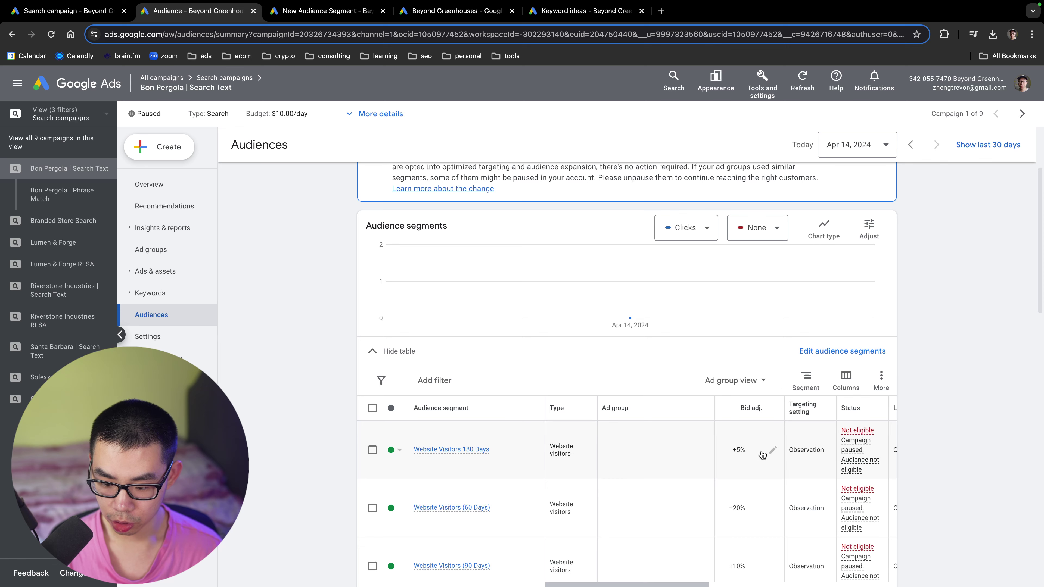
scroll(760, 452, "down", 5)
scroll(761, 453, "down", 10)
scroll(750, 435, "up", 8)
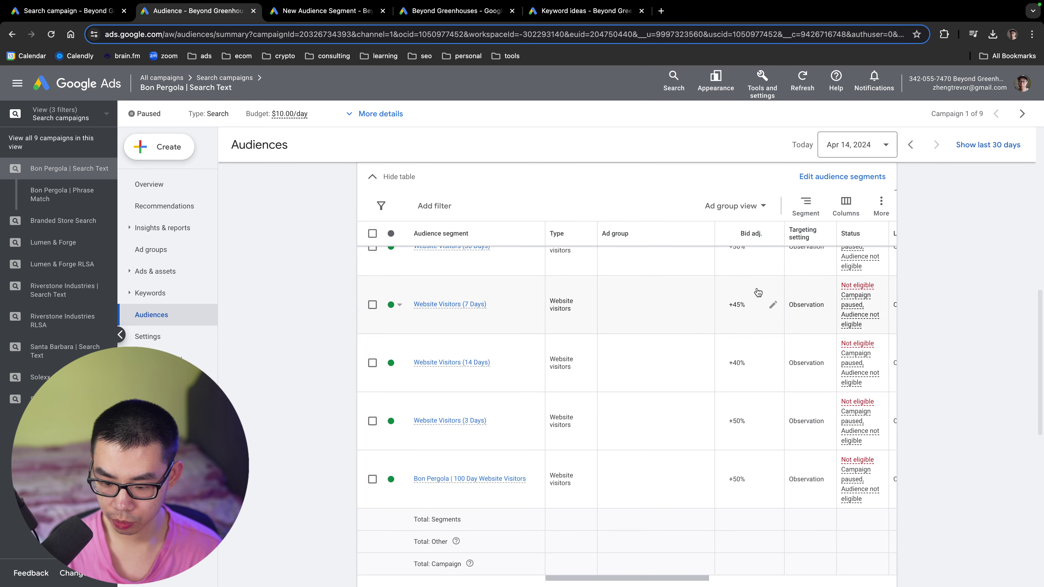
scroll(715, 443, "up", 5)
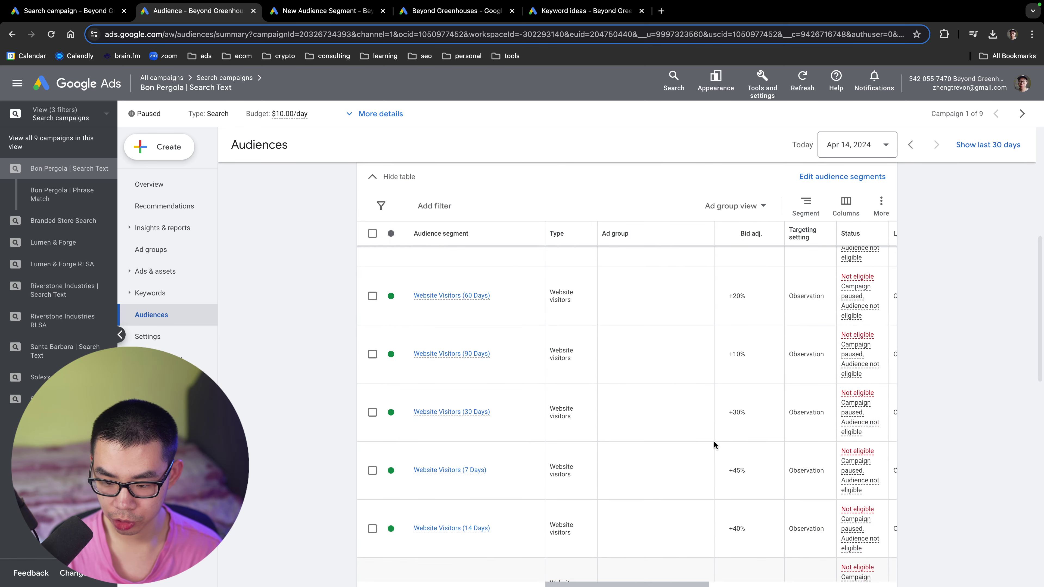
scroll(714, 444, "up", 3)
scroll(714, 441, "down", 2)
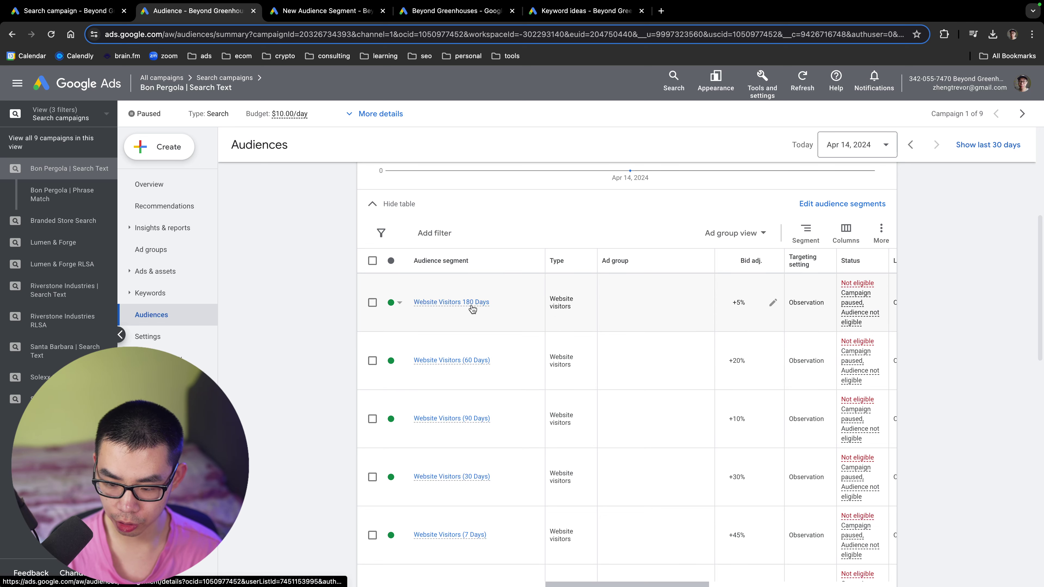
mouse_move(472, 310)
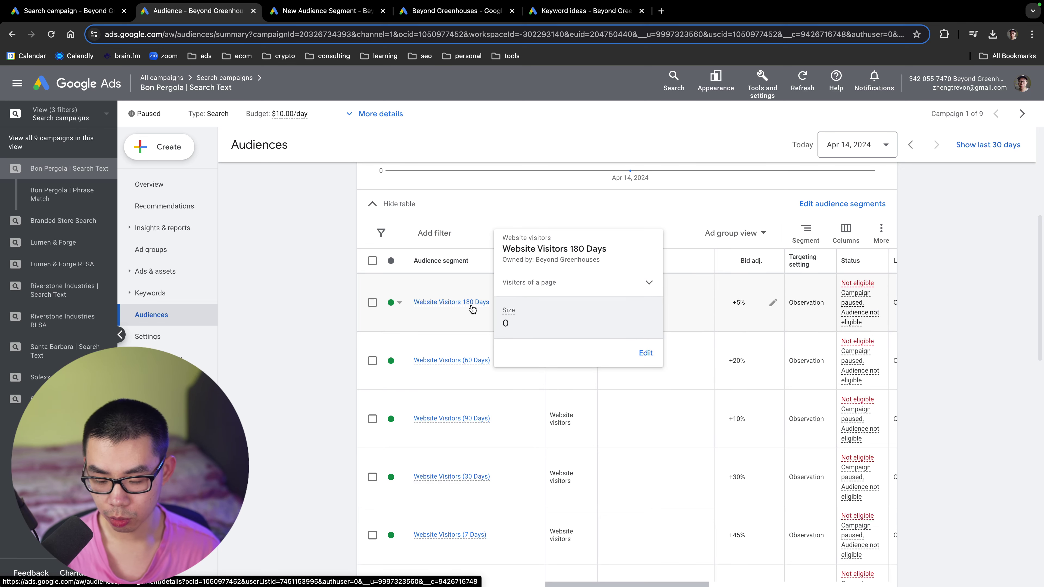
scroll(475, 379, "down", 3)
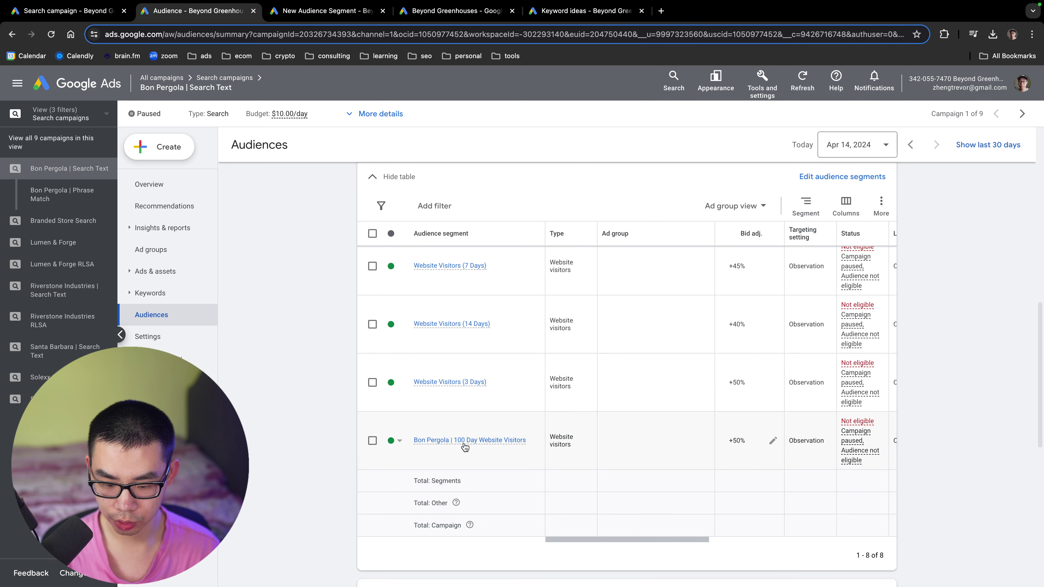
scroll(467, 440, "up", 1)
scroll(465, 447, "up", 1)
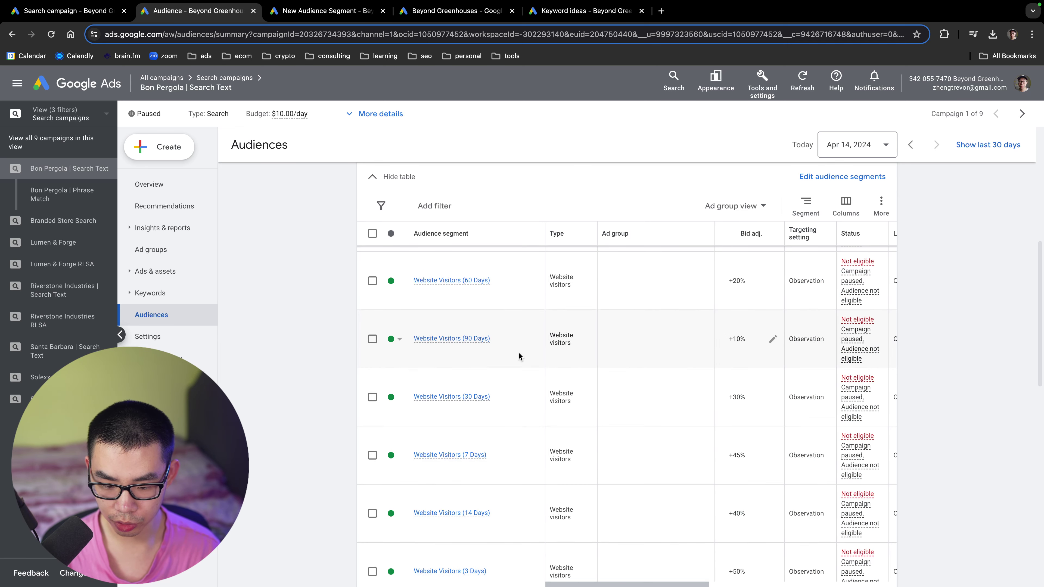
scroll(367, 317, "up", 2)
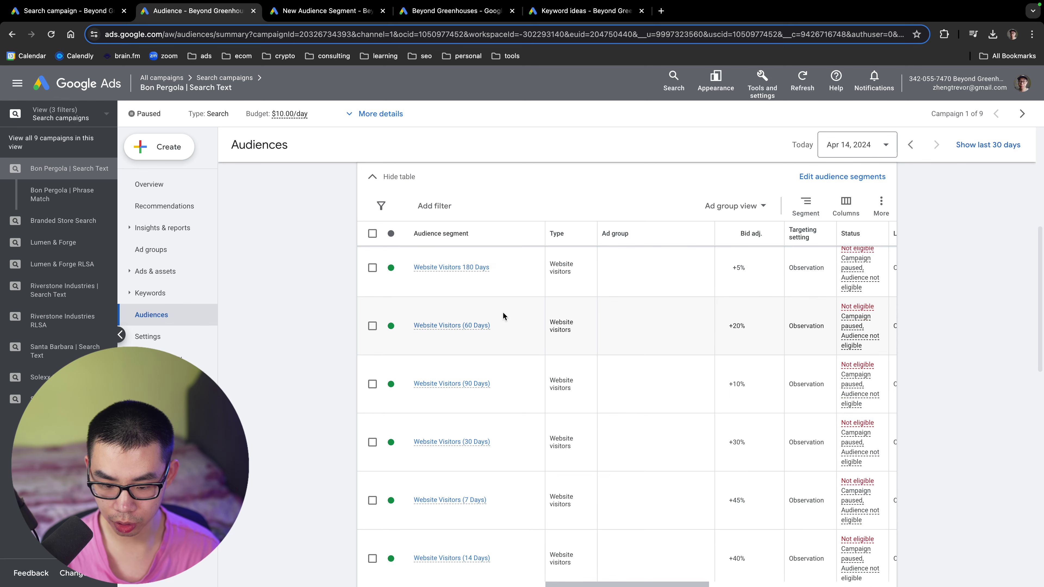
scroll(502, 404, "down", 5)
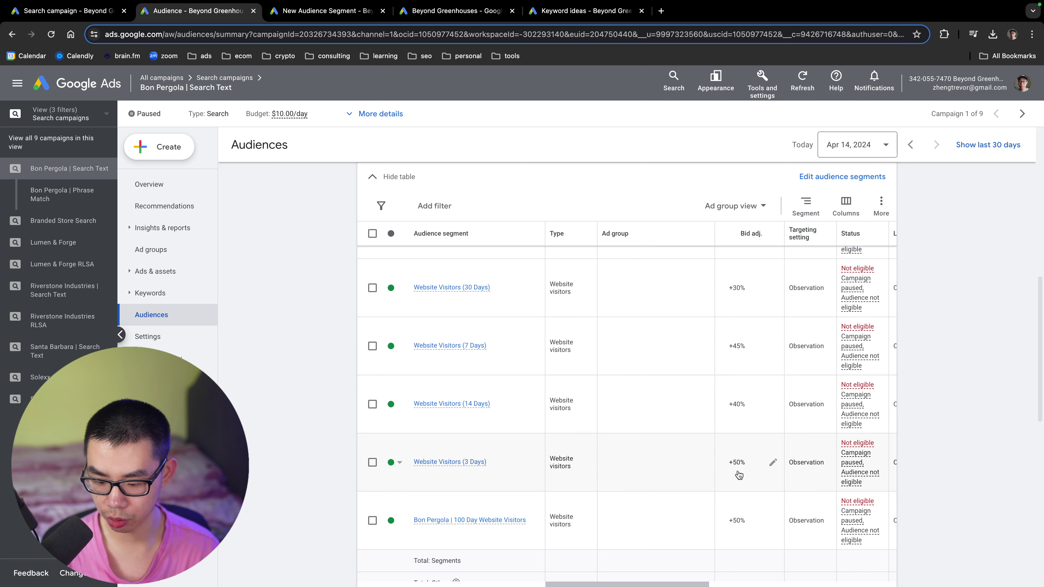
scroll(721, 470, "up", 10)
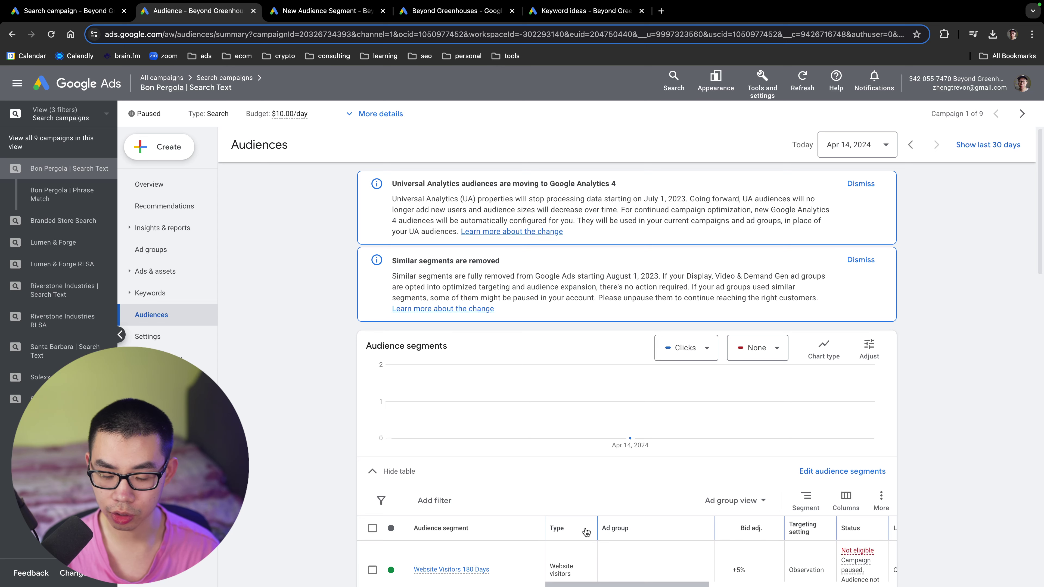
Open the campaign's search keywords to view the "bon pergola" keyword and its Max. CPC
scroll(152, 318, "right", 1)
left_click(149, 293)
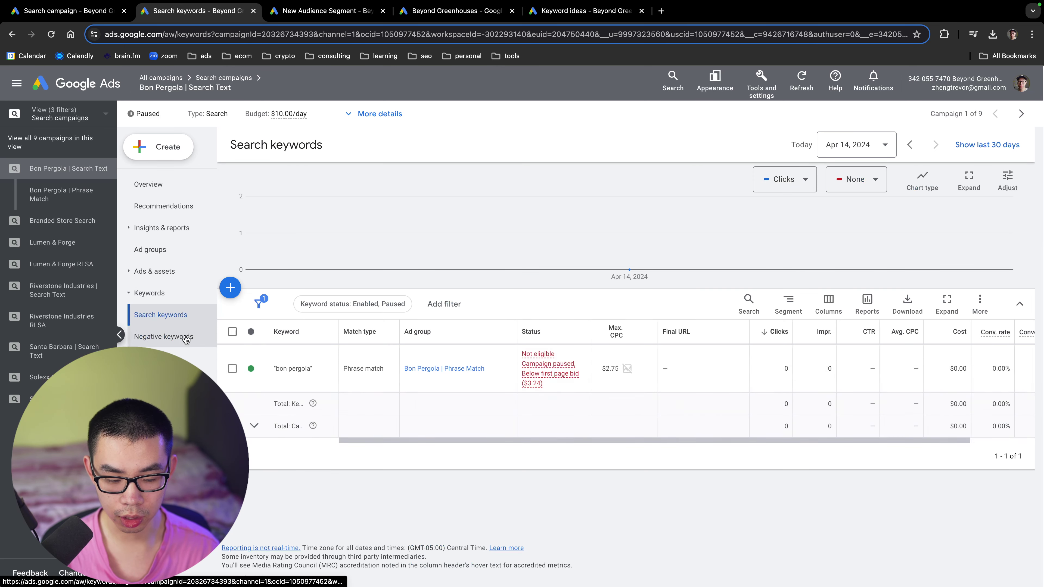
scroll(617, 365, "left", 1)
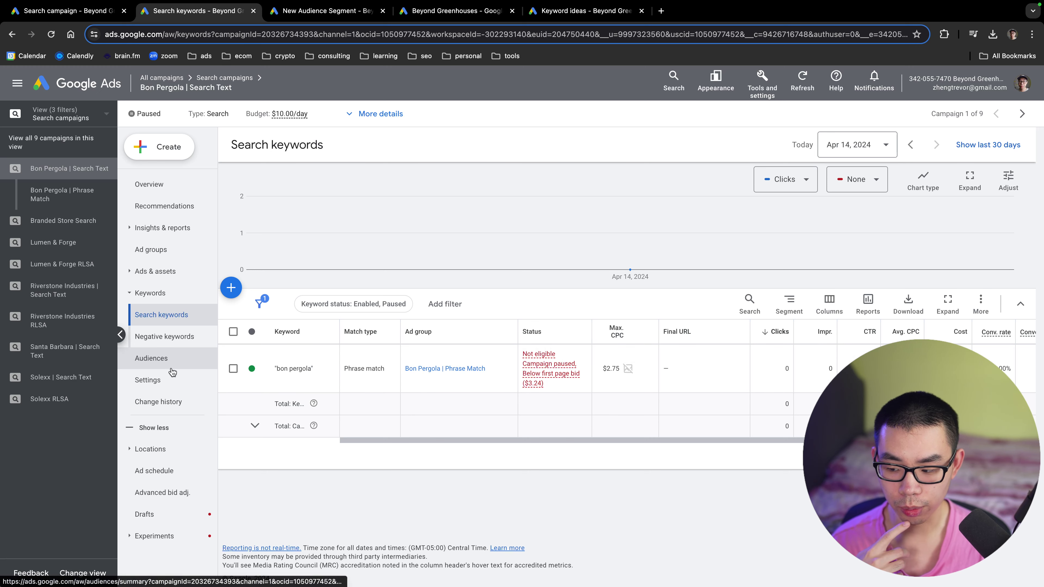
Open the search terms report of the Bon Pergola | Search Text campaign to check which queries triggered its ads
left_click(174, 227)
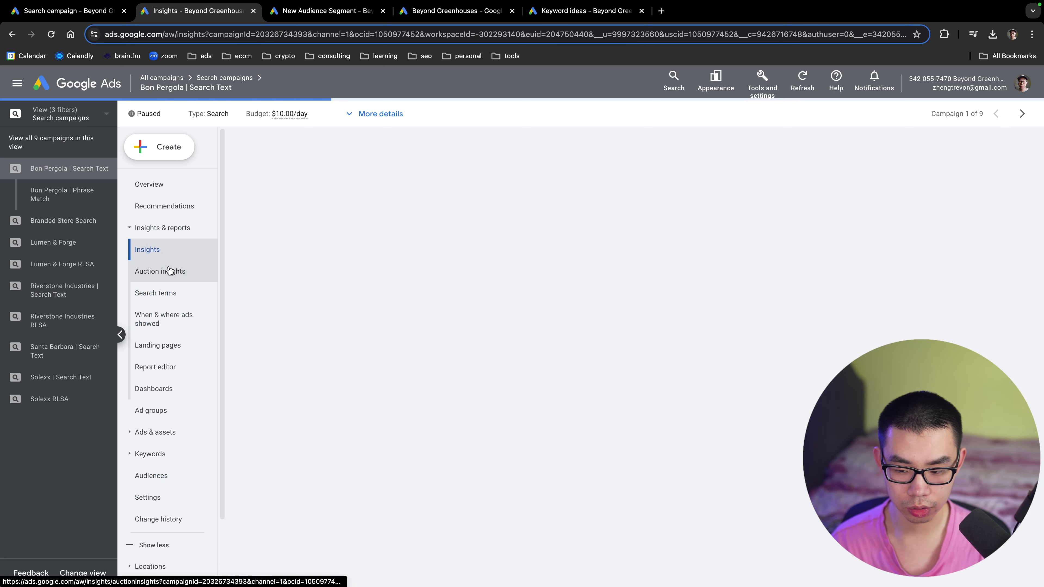
left_click(173, 290)
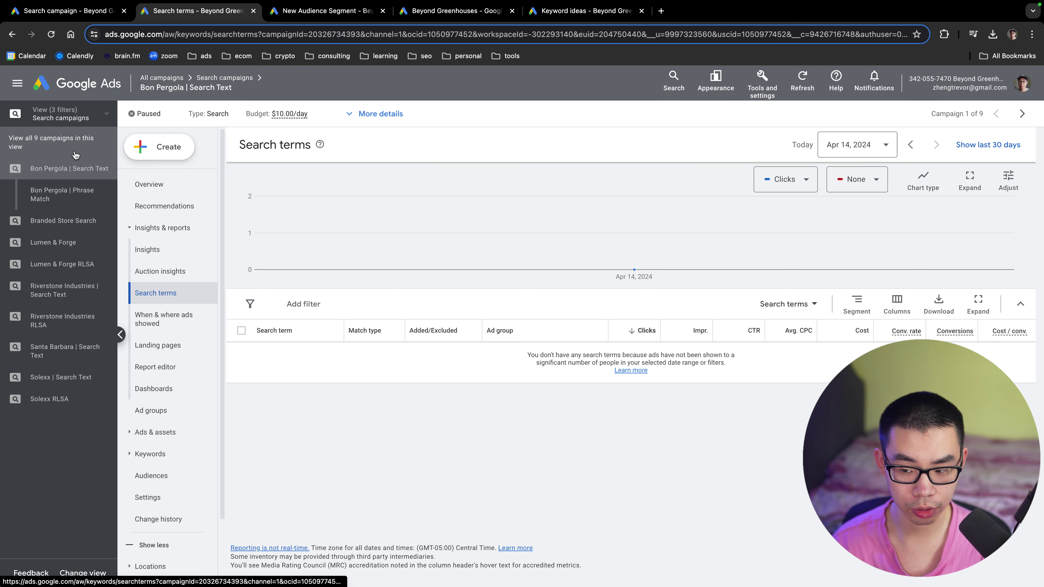
key("super+Tab")
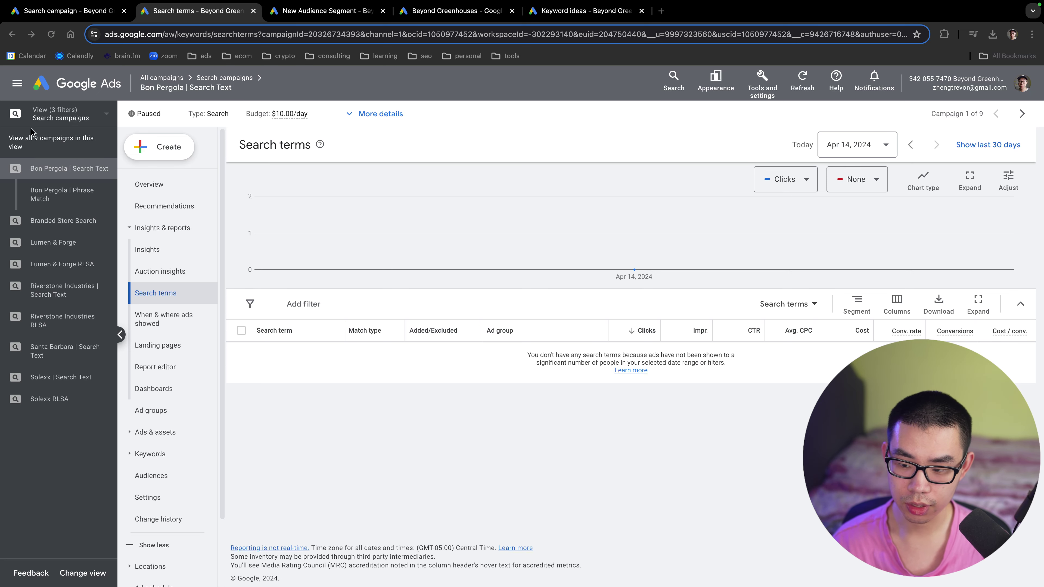
Return to the overview of all search campaigns and look across their budget, status, cost and conversion columns
left_click(33, 138)
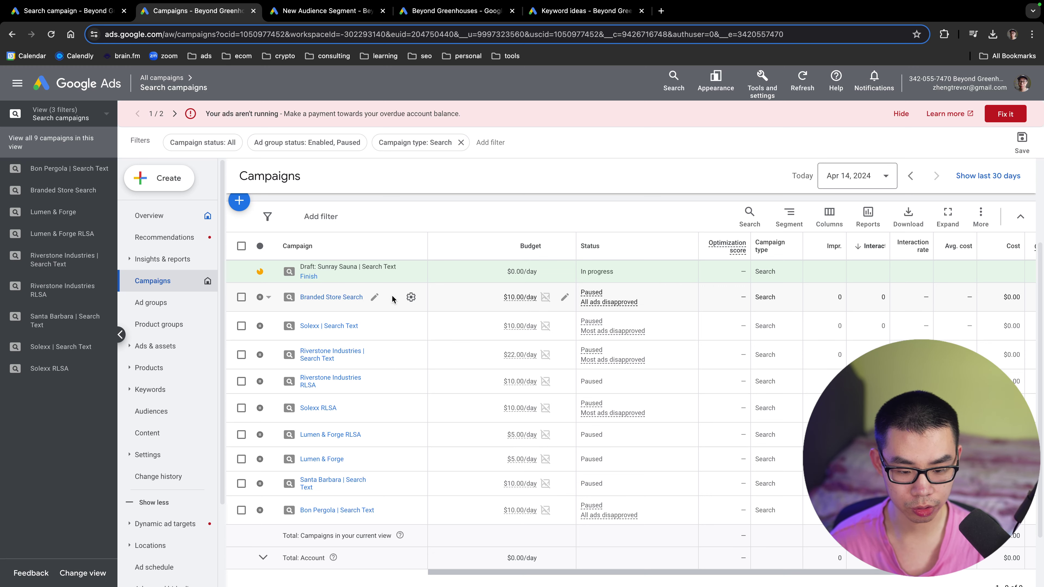
scroll(316, 304, "right", 3)
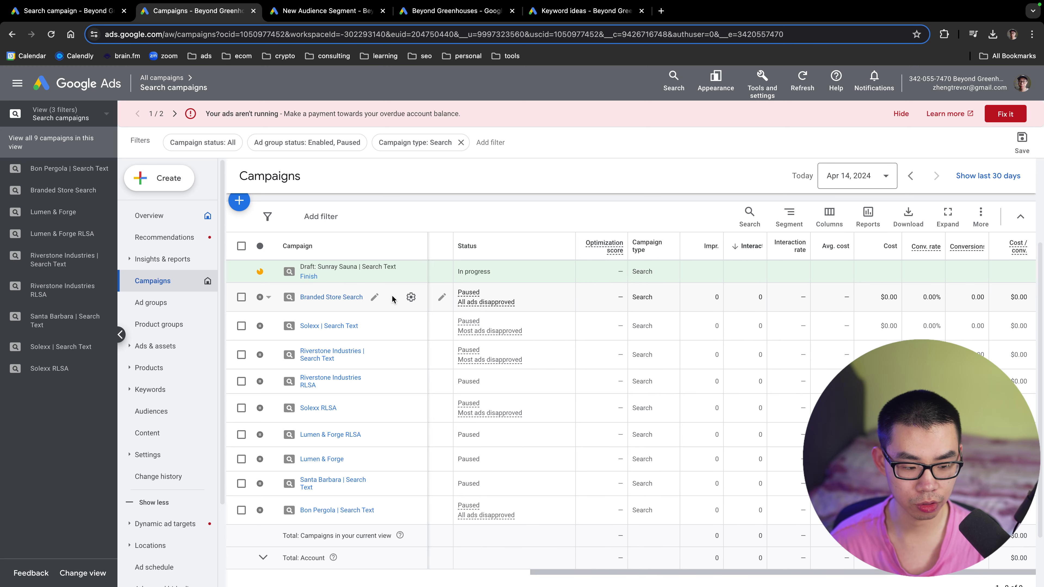
left_click(241, 297)
left_click(241, 297)
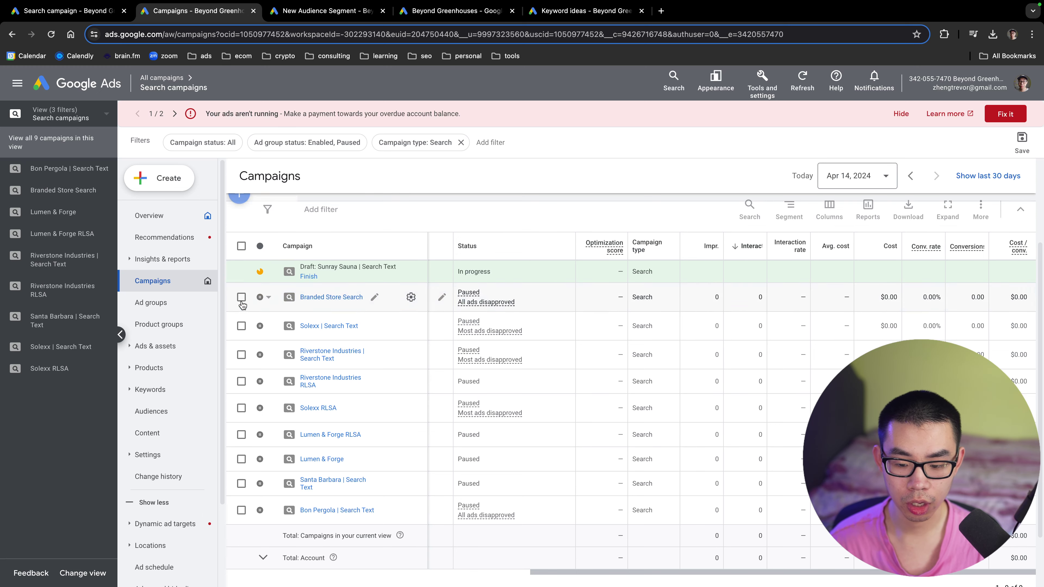
scroll(255, 290, "left", 3)
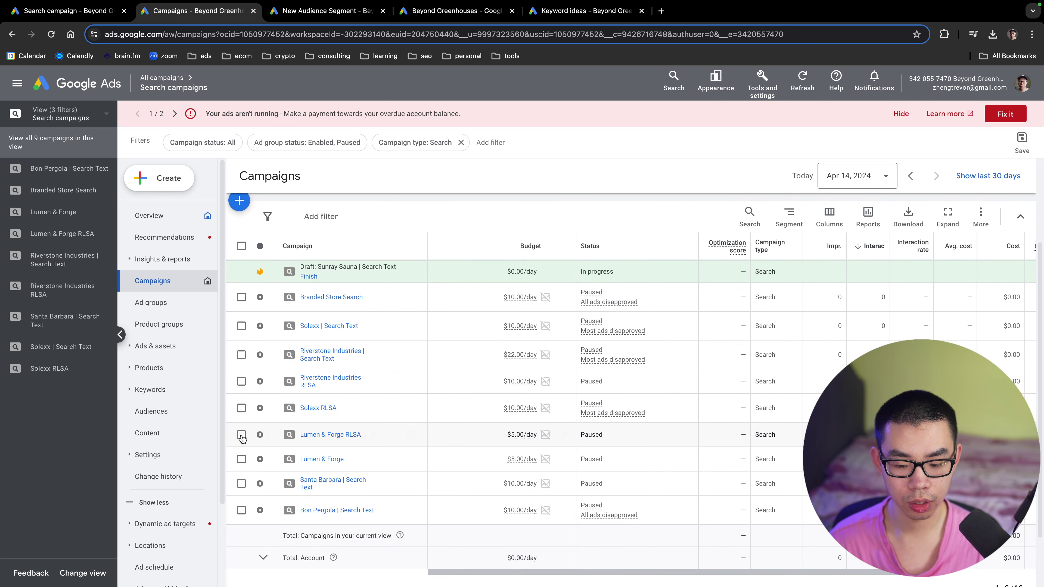